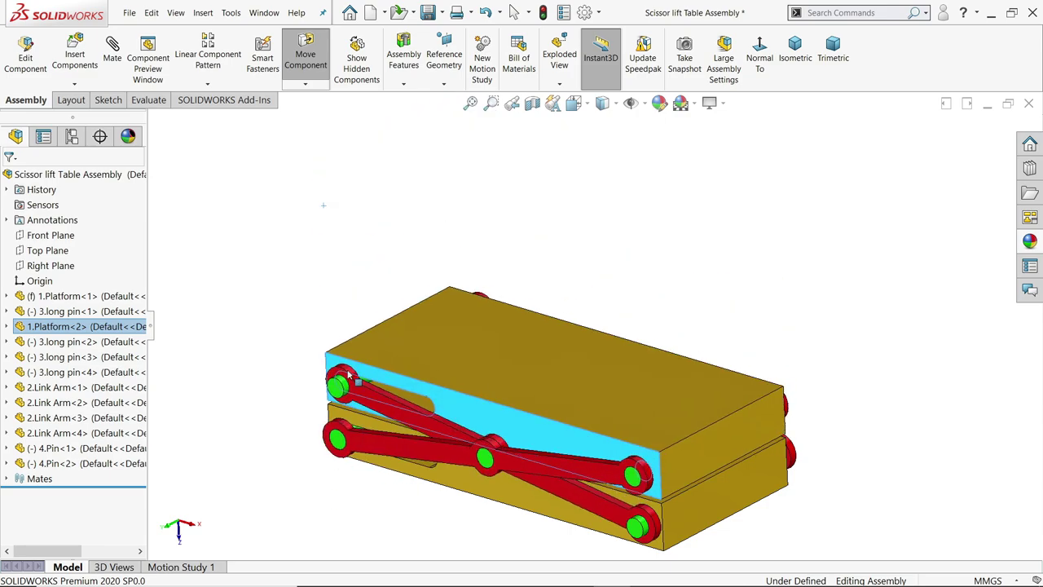
Move the upper platform of the scissor lift assembly to check how the linkage travels.
{"action": "key", "text": "Escape"}
{"action": "left_click", "coordinate": [285, 264]}
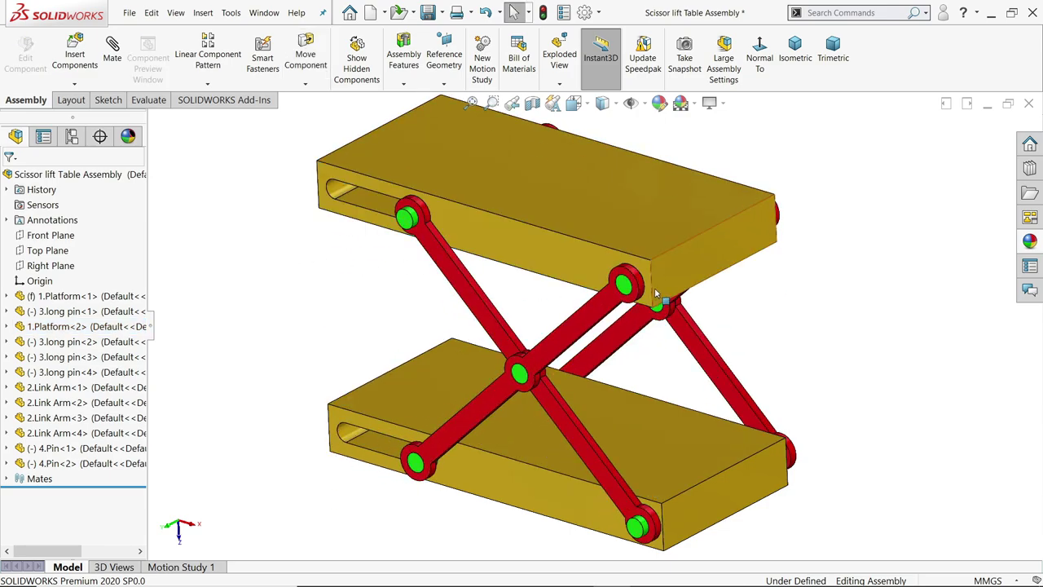
{"action": "left_click_drag", "start_coordinate": [653, 286], "coordinate": [685, 228]}
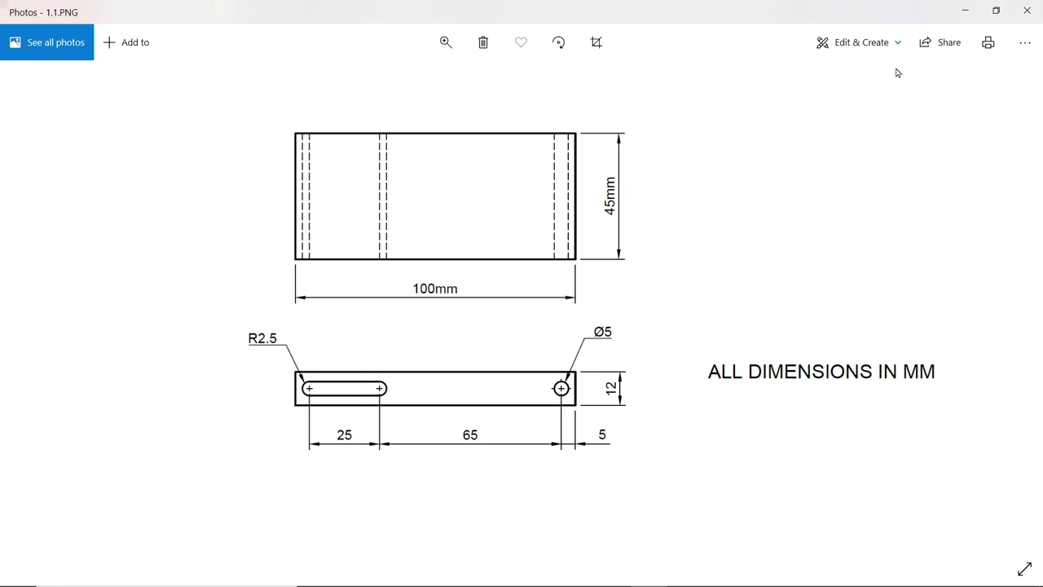
Switch from the reference drawing to SOLIDWORKS and create a new document from the Part template.
{"action": "left_click", "coordinate": [965, 10]}
{"action": "left_click", "coordinate": [129, 13]}
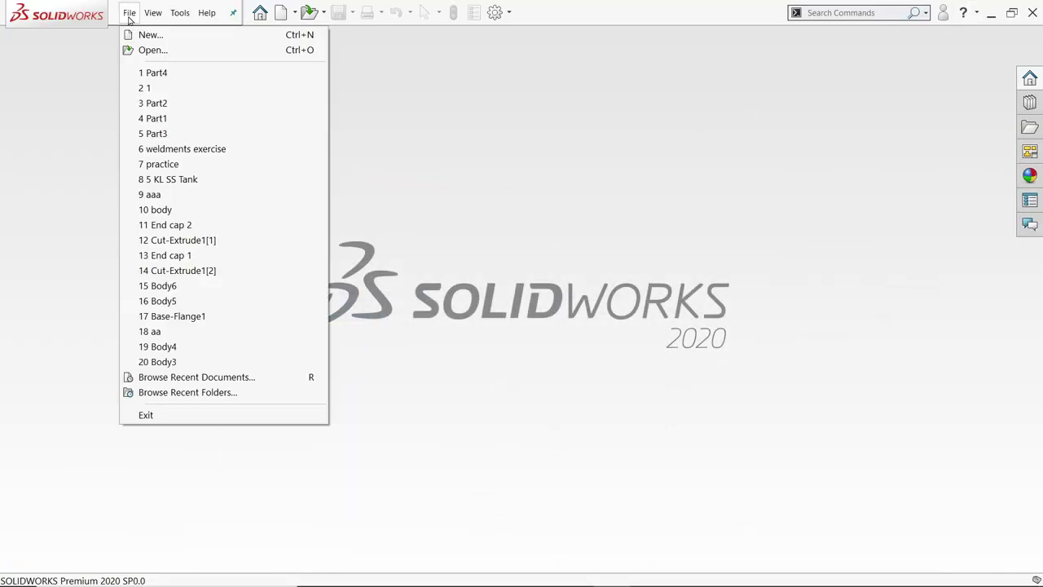
{"action": "left_click", "coordinate": [145, 35]}
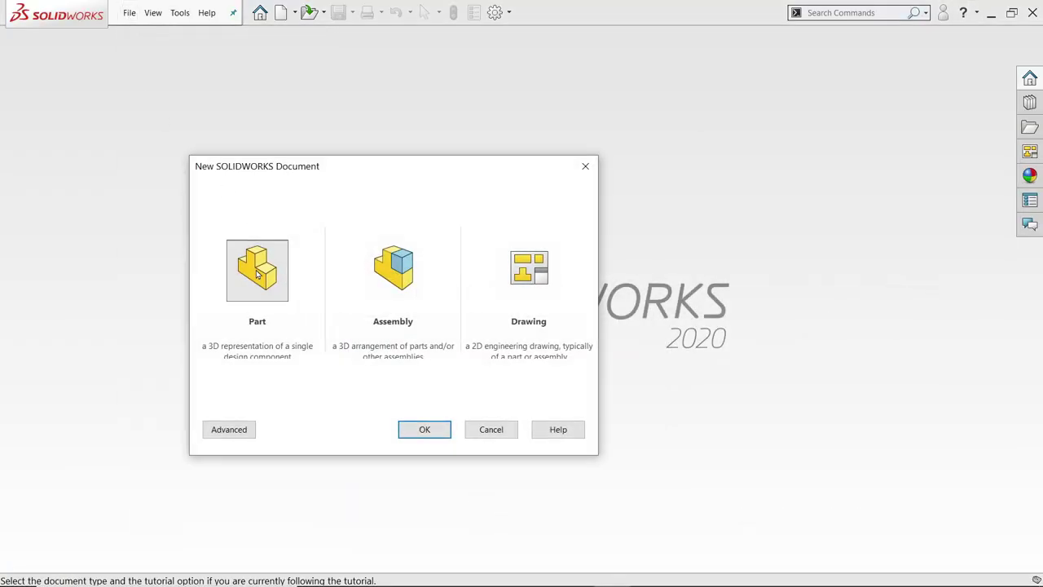
{"action": "left_click", "coordinate": [222, 430]}
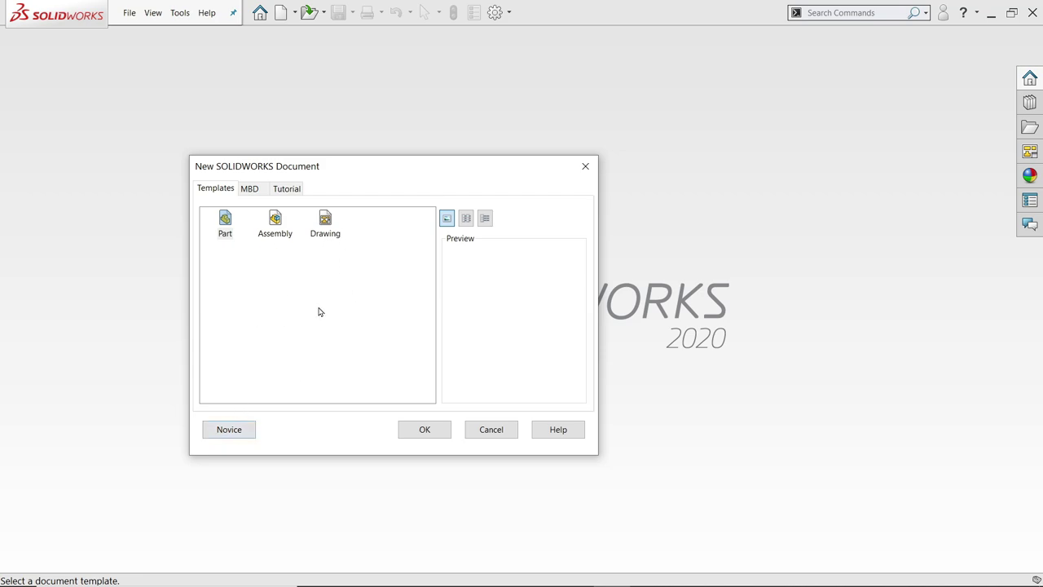
{"action": "left_click", "coordinate": [225, 225]}
{"action": "left_click", "coordinate": [427, 436]}
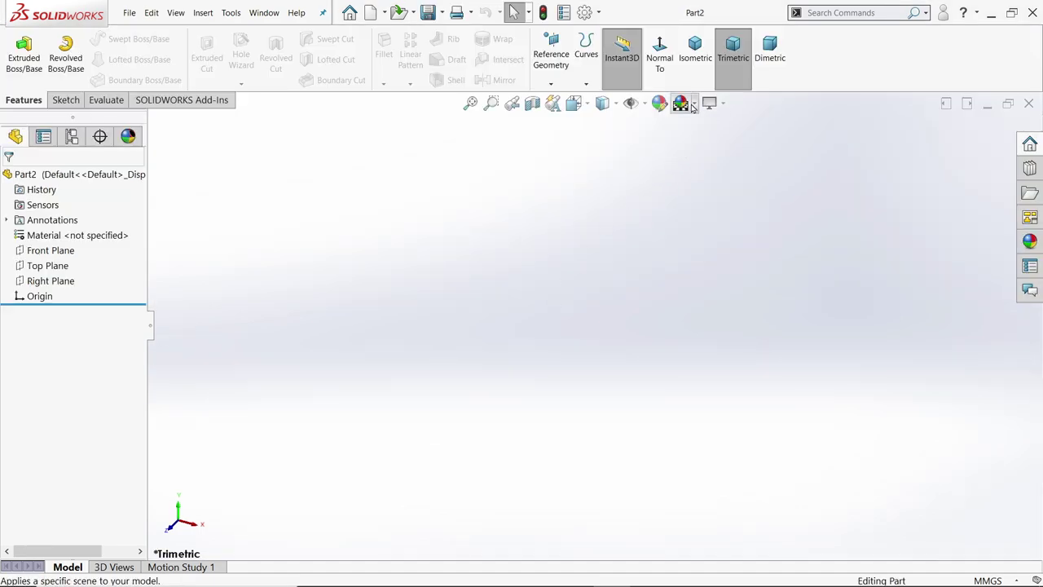
Apply the Plain White scene and check that the document units are MMGS.
{"action": "left_click", "coordinate": [711, 104]}
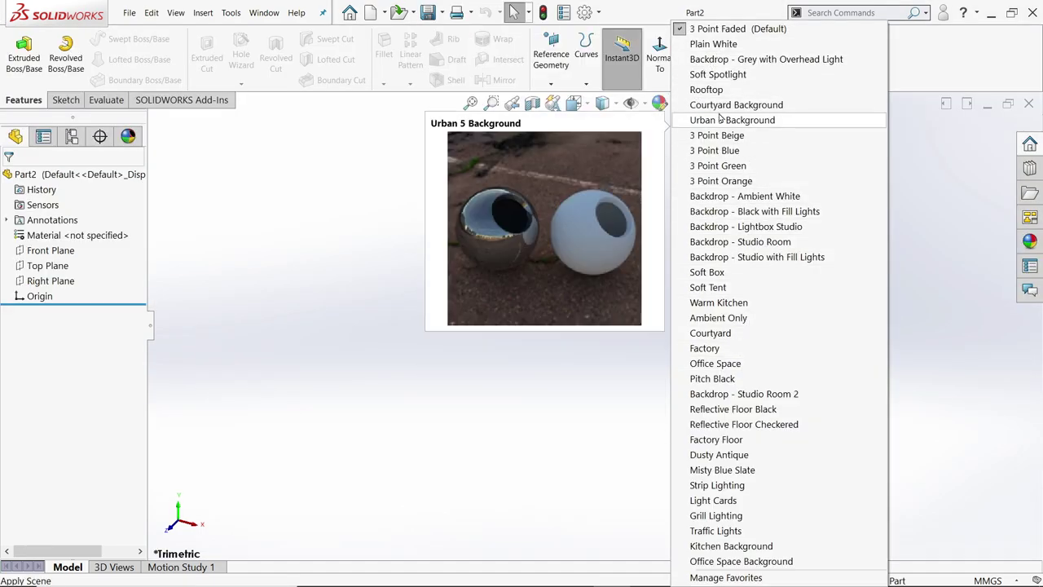
{"action": "left_click", "coordinate": [709, 44]}
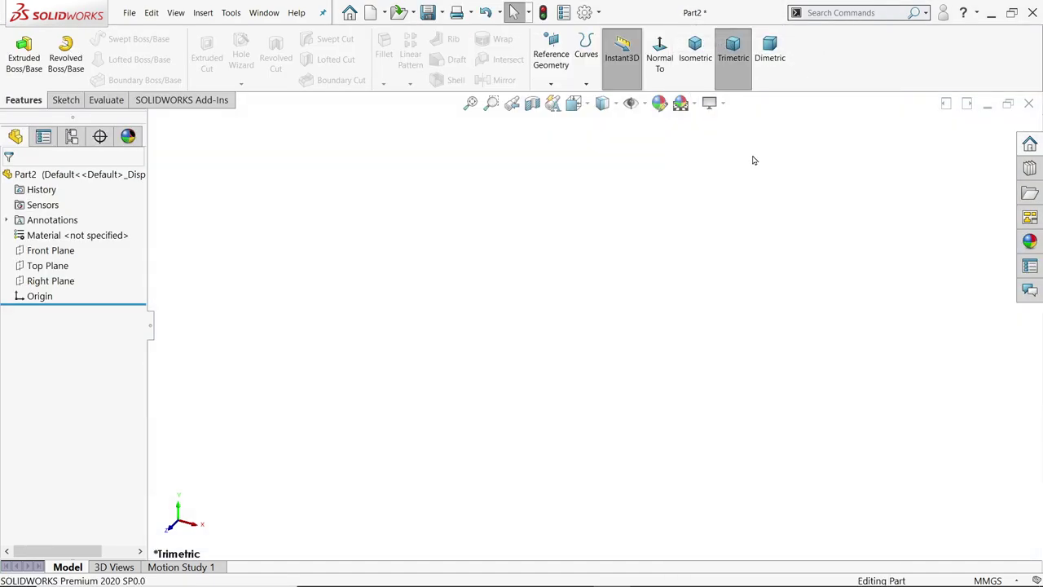
{"action": "left_click", "coordinate": [989, 580]}
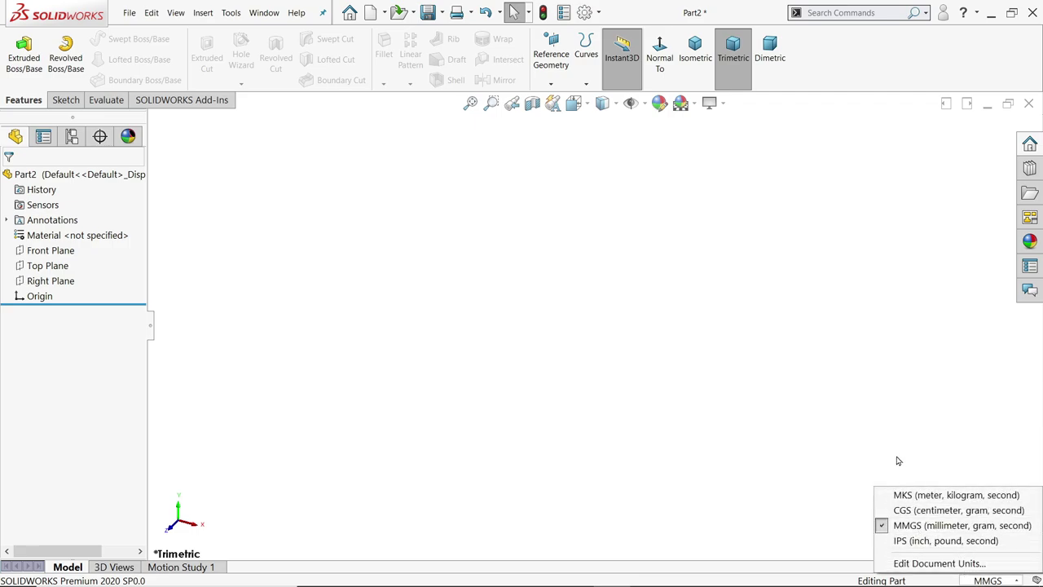
{"action": "left_click", "coordinate": [829, 366]}
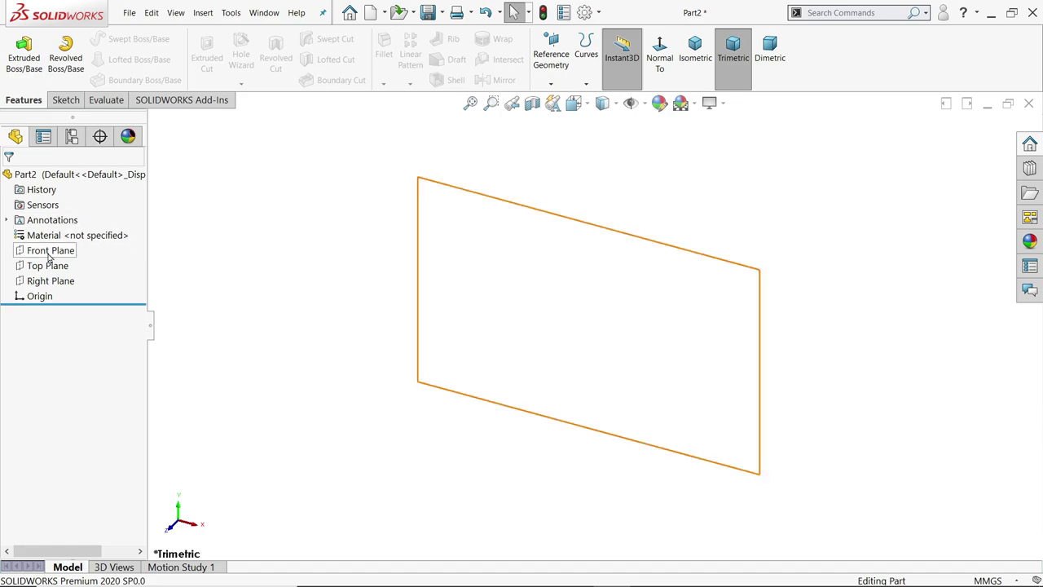
Start an extruded boss on the Front Plane and sketch a corner rectangle from the origin, about 130 mm by 17 mm.
{"action": "left_click", "coordinate": [23, 50]}
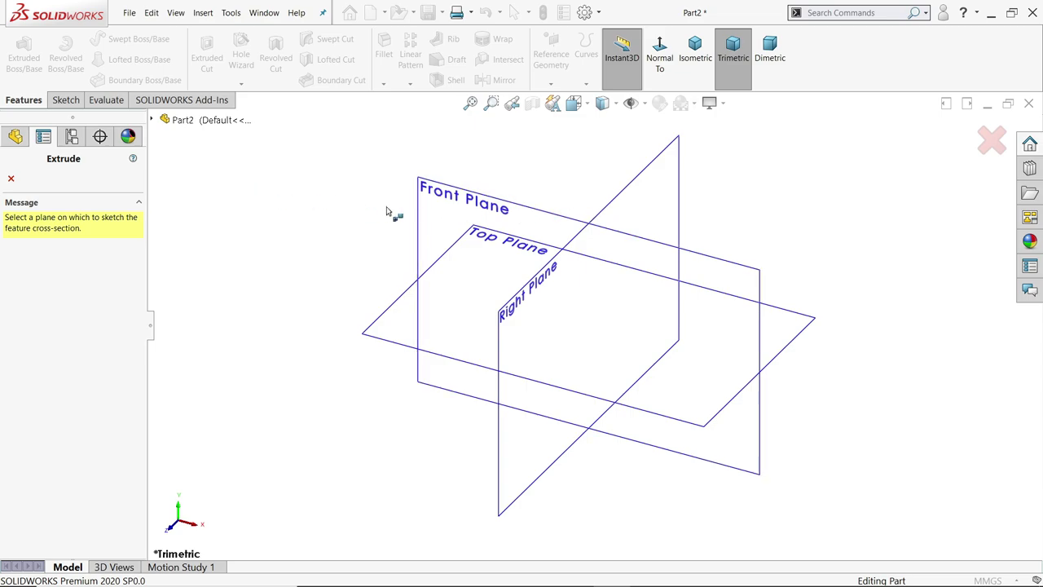
{"action": "left_click", "coordinate": [463, 198]}
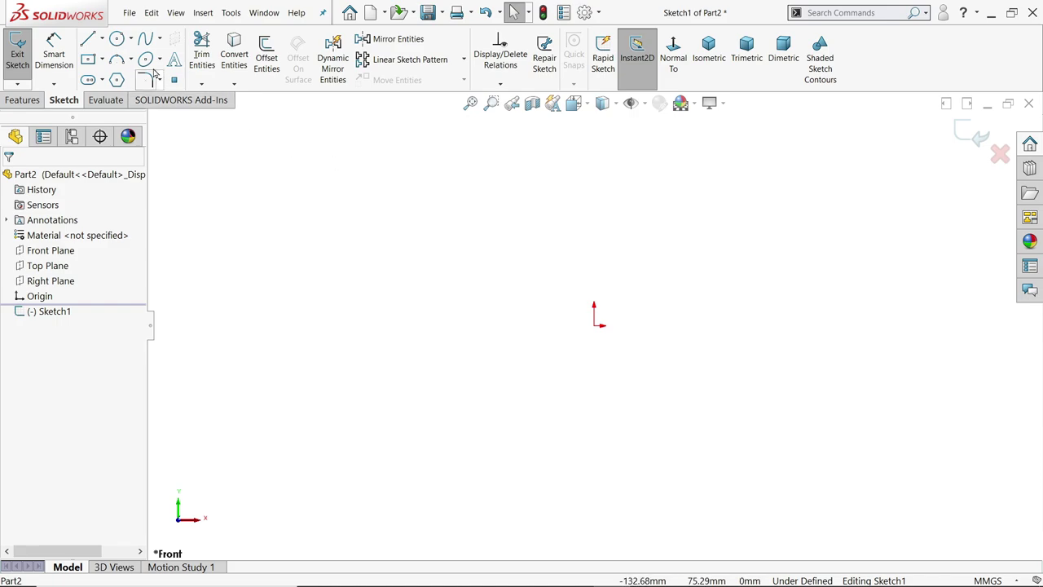
{"action": "left_click", "coordinate": [102, 60]}
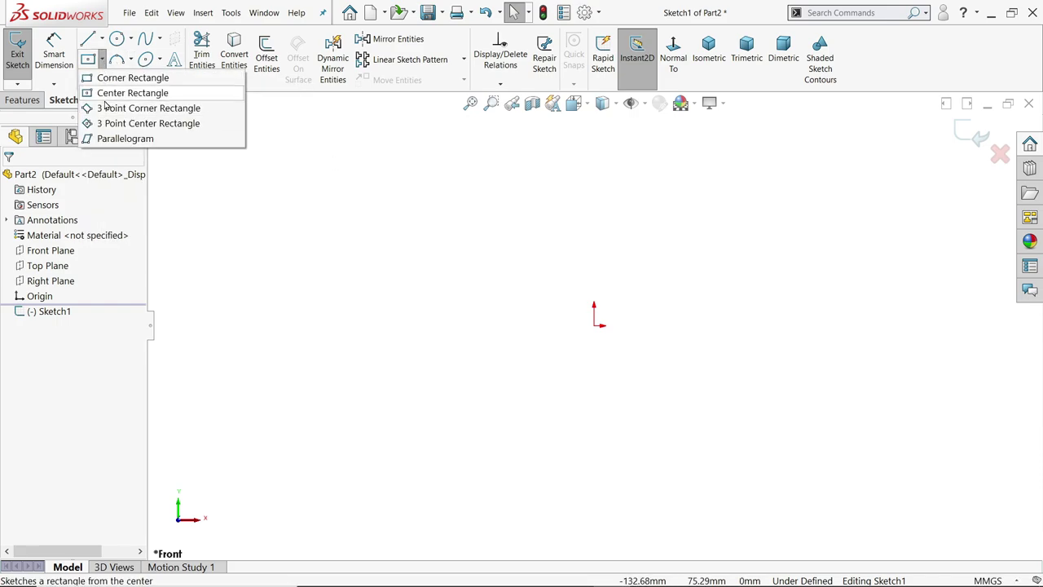
{"action": "left_click", "coordinate": [122, 80]}
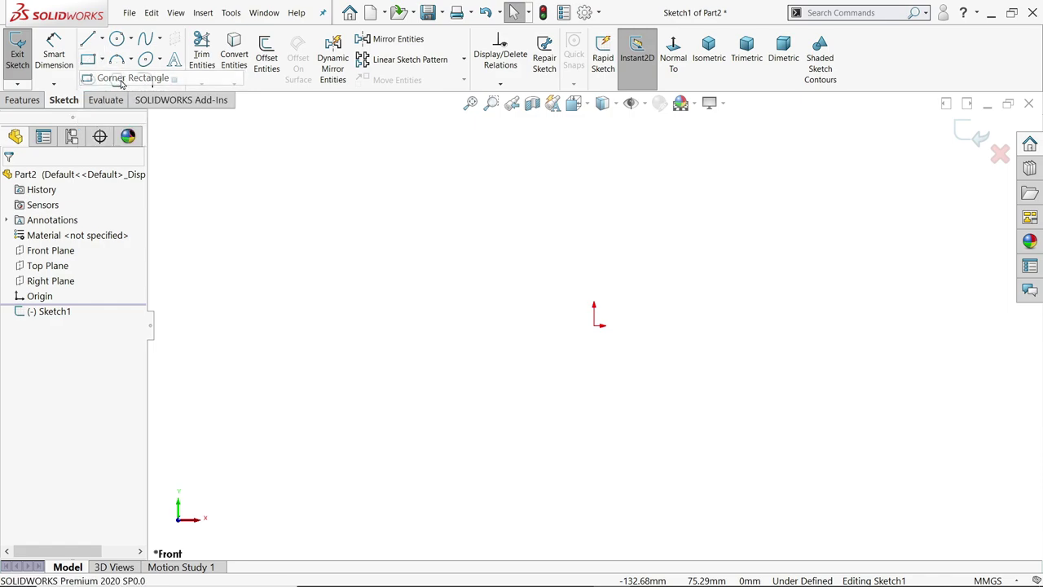
{"action": "left_click", "coordinate": [594, 325]}
{"action": "left_click", "coordinate": [966, 262]}
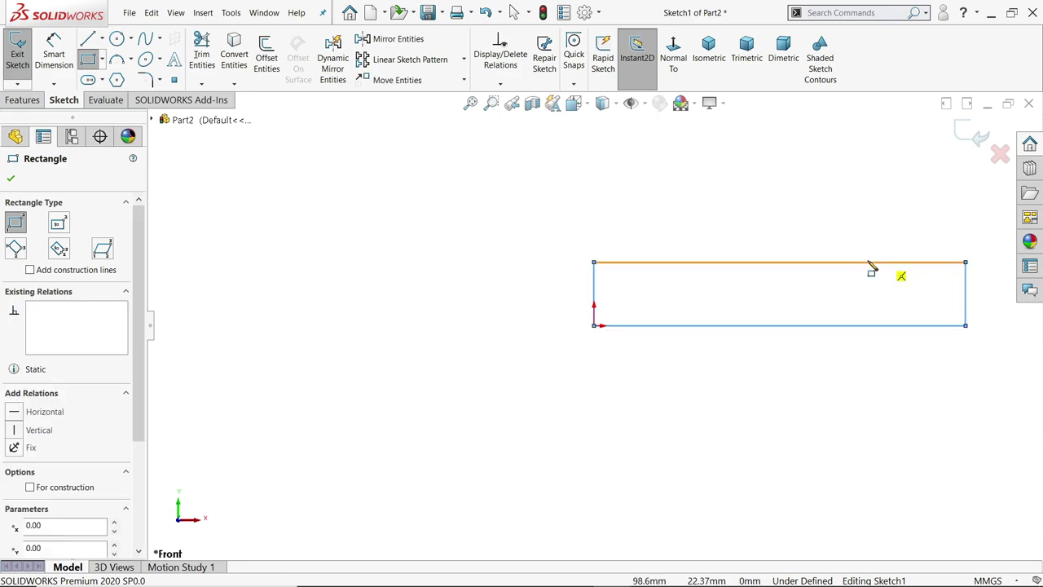
{"action": "key", "text": "f"}
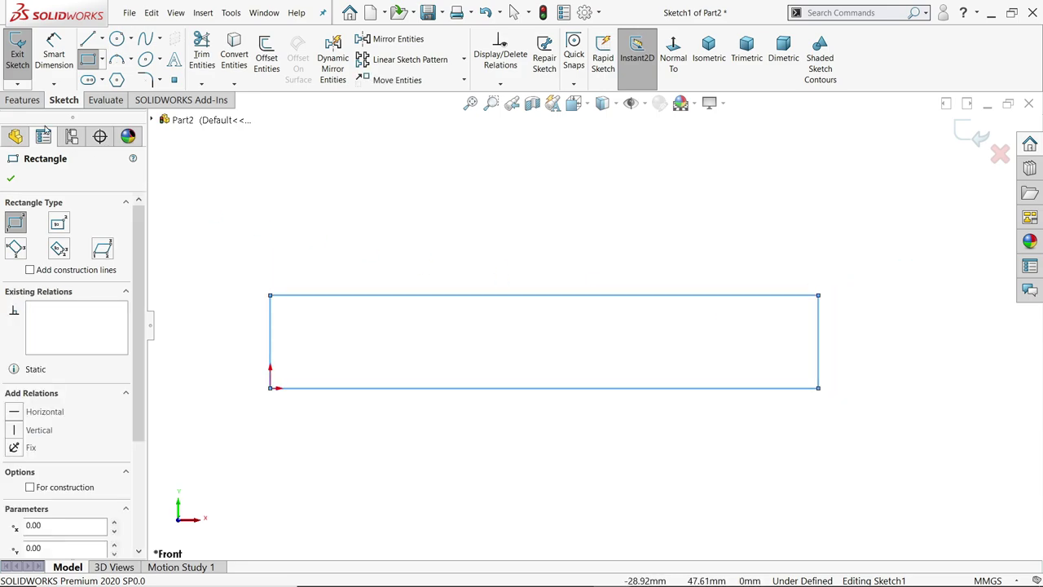
Dimension the rectangle's horizontal side to 100 mm.
{"action": "left_click", "coordinate": [28, 101]}
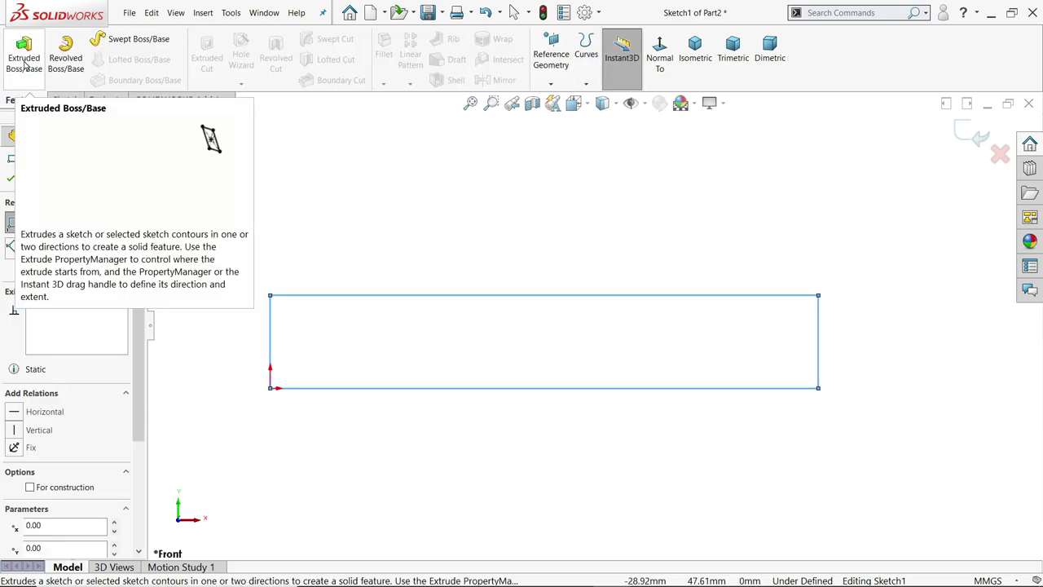
{"action": "left_click", "coordinate": [66, 99]}
{"action": "left_click", "coordinate": [54, 57]}
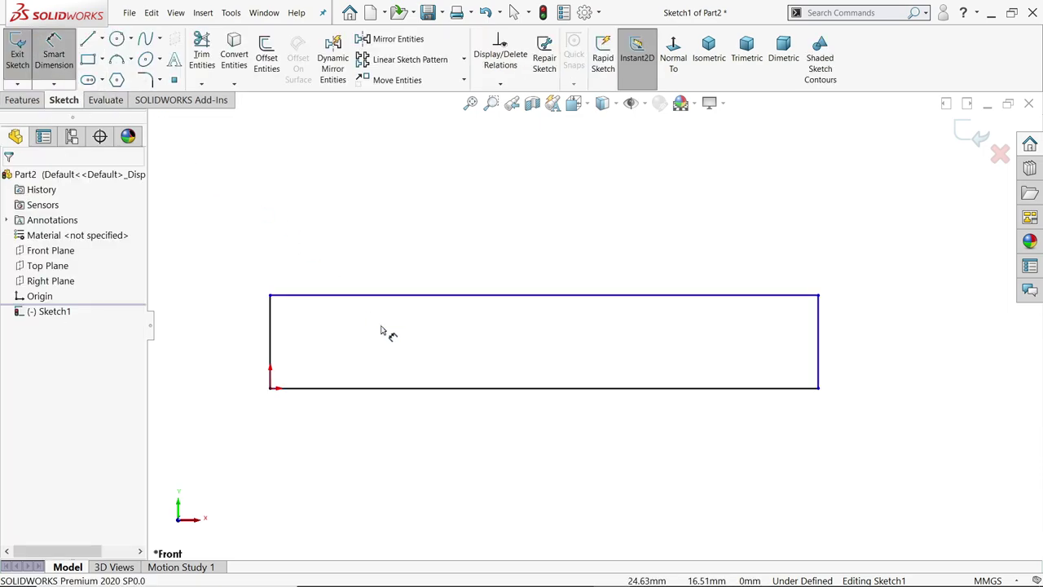
{"action": "left_click", "coordinate": [466, 388]}
{"action": "left_click", "coordinate": [501, 432]}
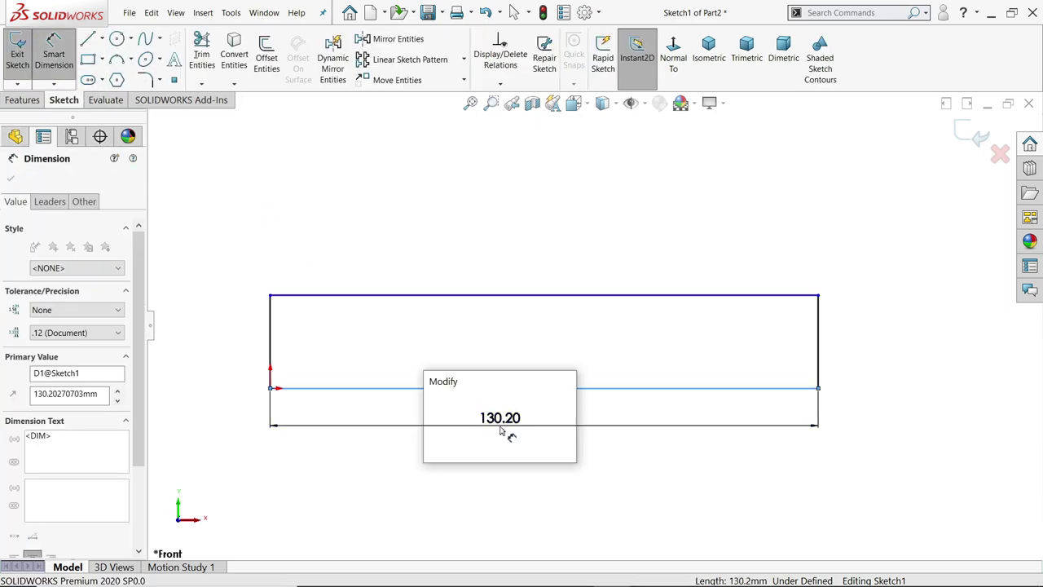
{"action": "type", "text": "100"}
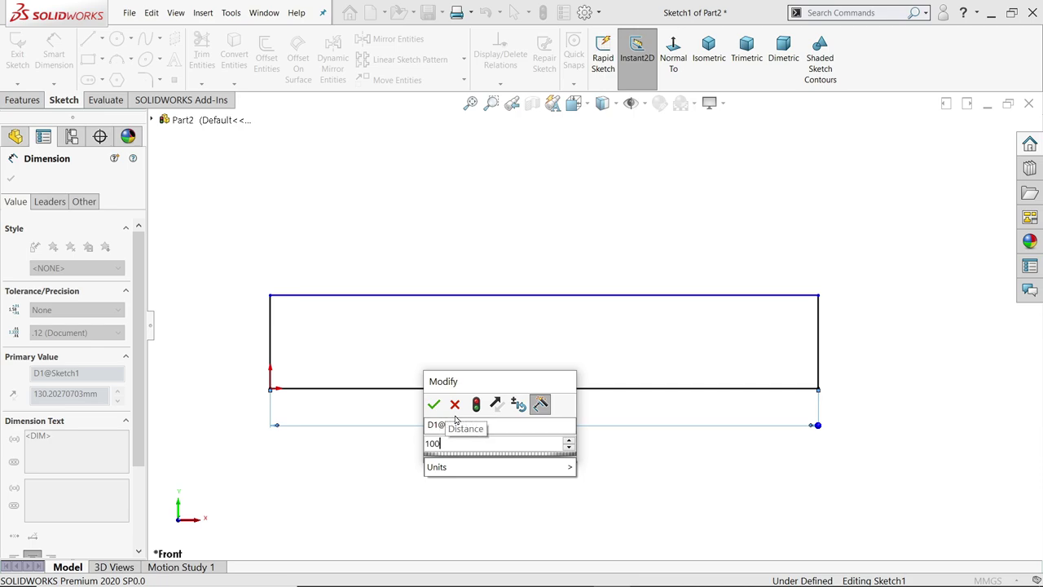
{"action": "left_click", "coordinate": [433, 406]}
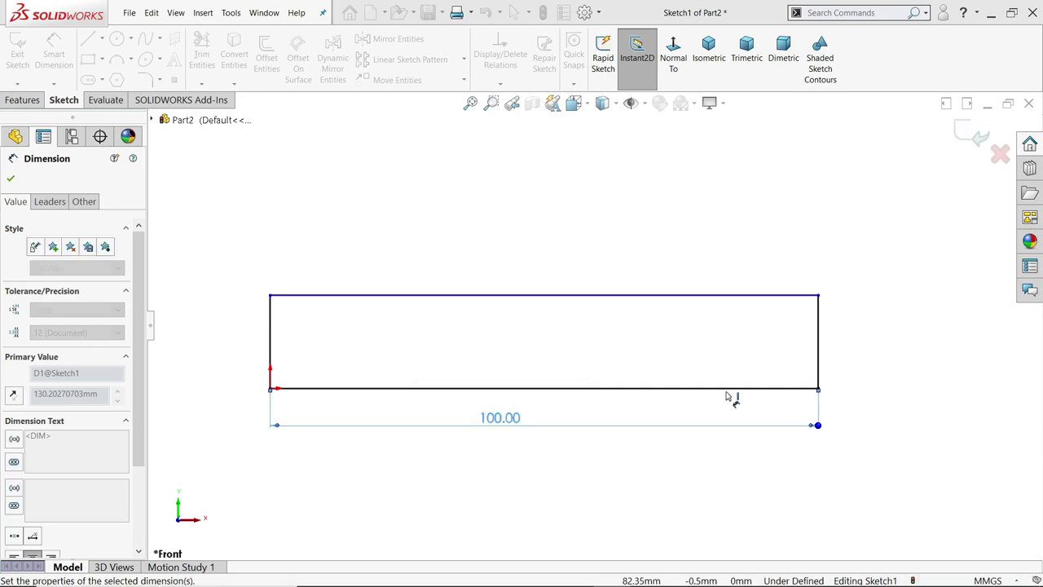
Dimension the rectangle's vertical side to 45 mm.
{"action": "left_click", "coordinate": [820, 350]}
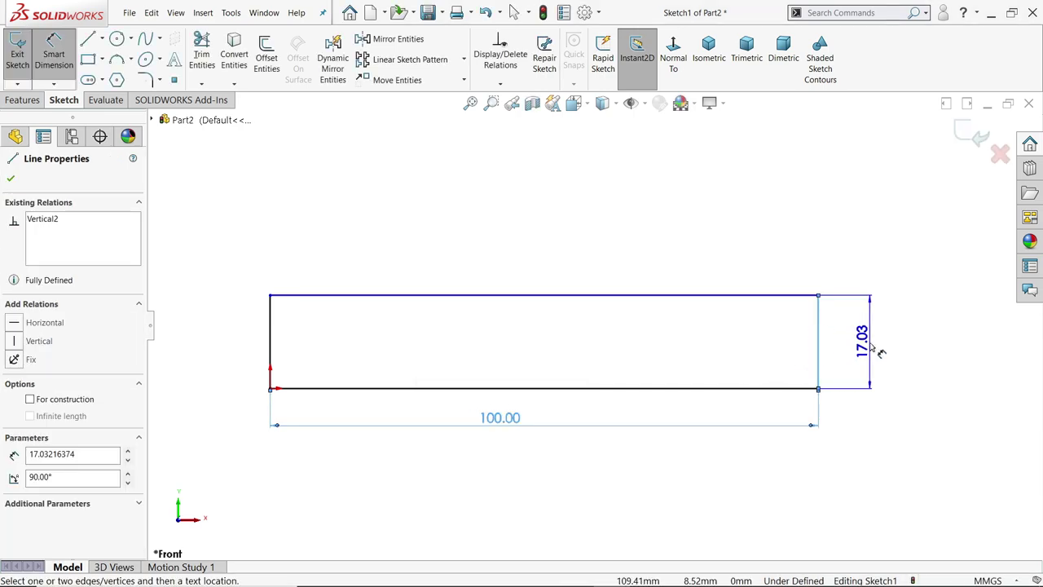
{"action": "left_click", "coordinate": [871, 346]}
{"action": "type", "text": "45"}
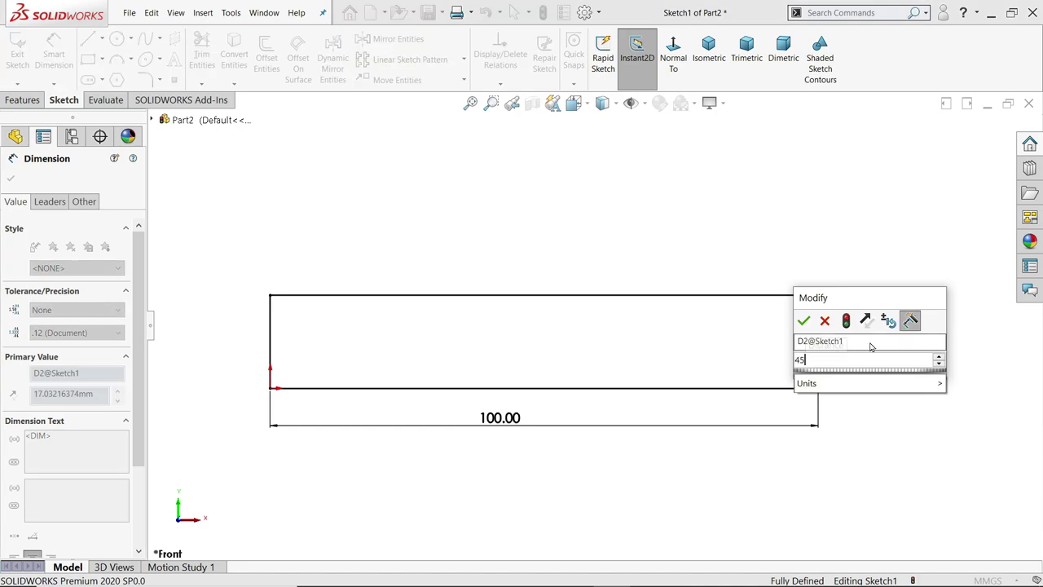
{"action": "left_click", "coordinate": [805, 322]}
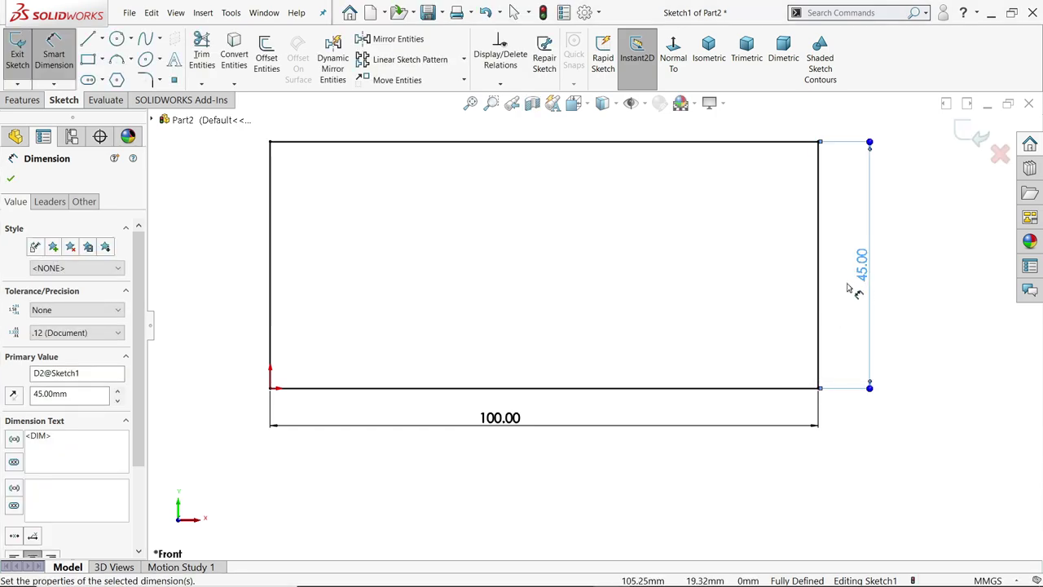
Finish the sketch and extrude the rectangle with a Blind depth of 12 mm.
{"action": "left_click", "coordinate": [959, 131]}
{"action": "key", "text": "e"}
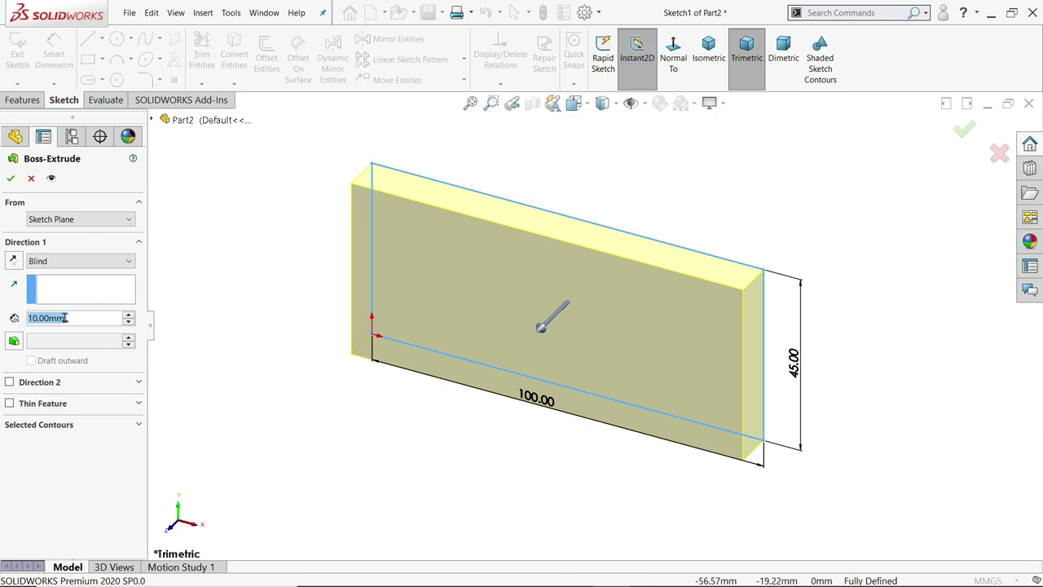
{"action": "type", "text": "12"}
{"action": "key", "text": "Return"}
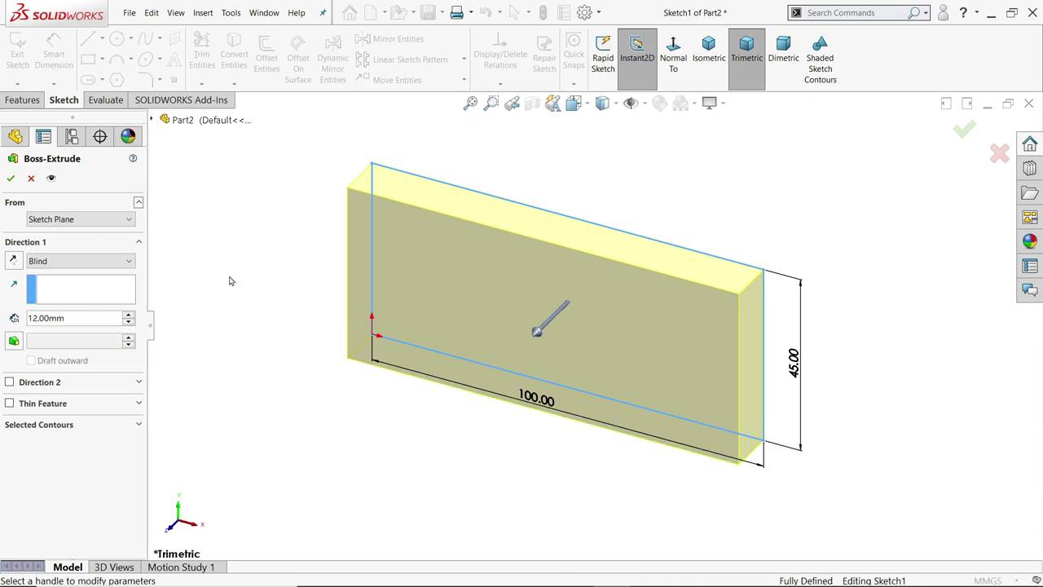
{"action": "left_click", "coordinate": [65, 261]}
{"action": "left_click", "coordinate": [50, 275]}
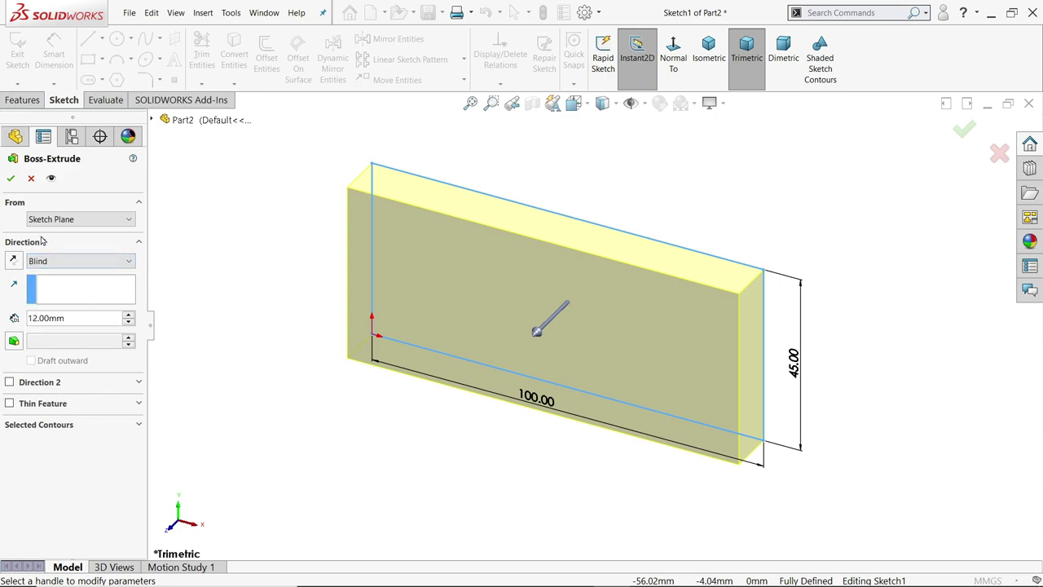
{"action": "left_click", "coordinate": [10, 178]}
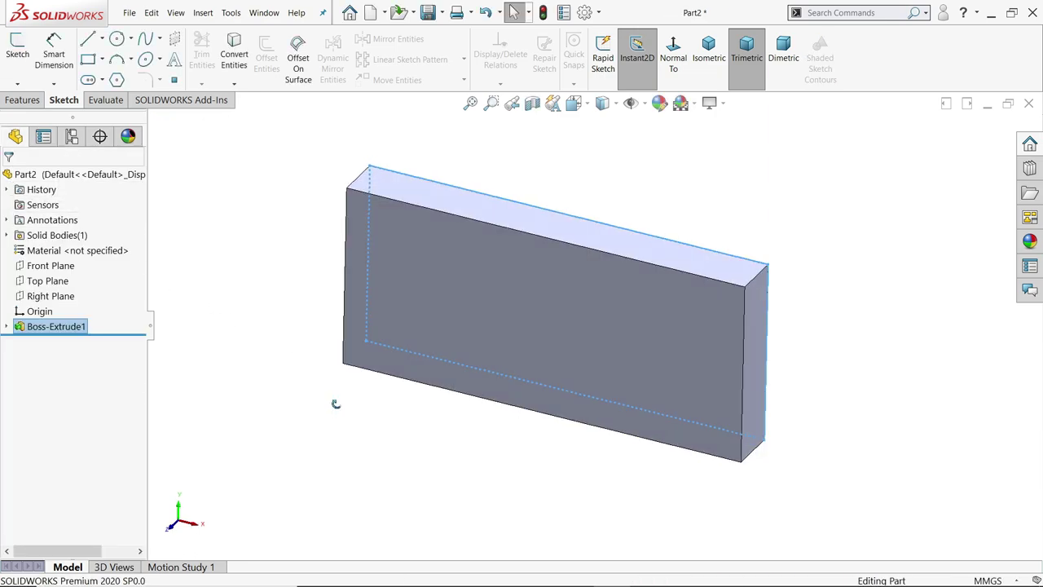
Sketch on the block's 100 x 12 mm side face a horizontal centerpoint straight slot, about 25 mm between arc centres and 6.2 mm wide.
{"action": "middle_click_drag", "start_coordinate": [335, 404], "coordinate": [342, 202]}
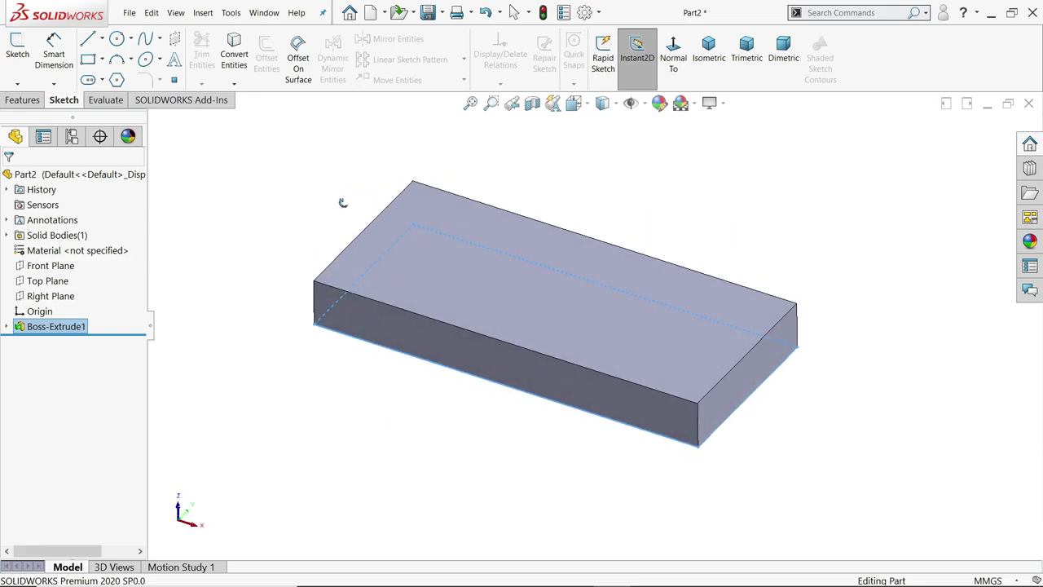
{"action": "left_click", "coordinate": [432, 341]}
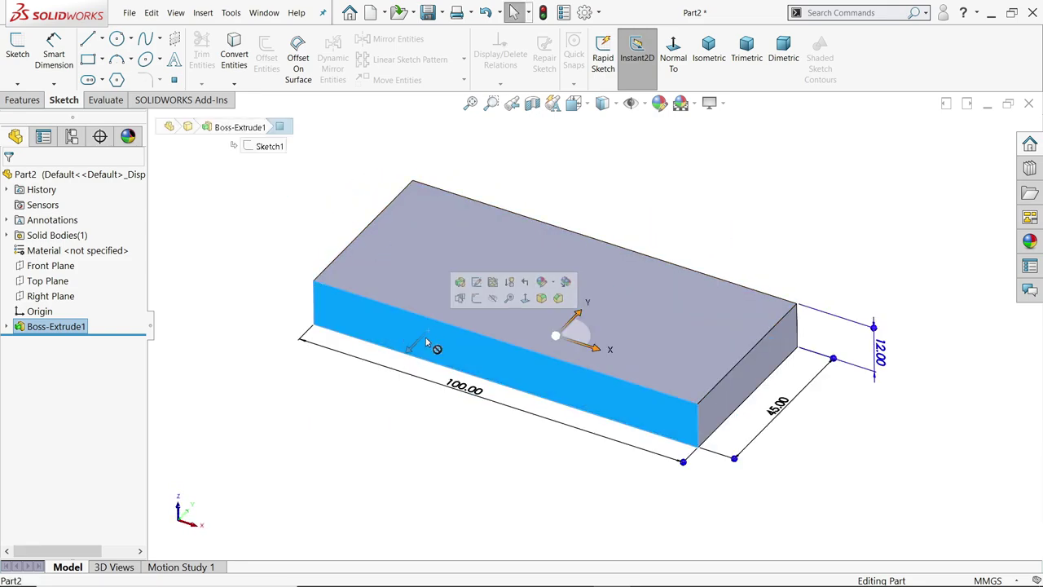
{"action": "left_click", "coordinate": [477, 299]}
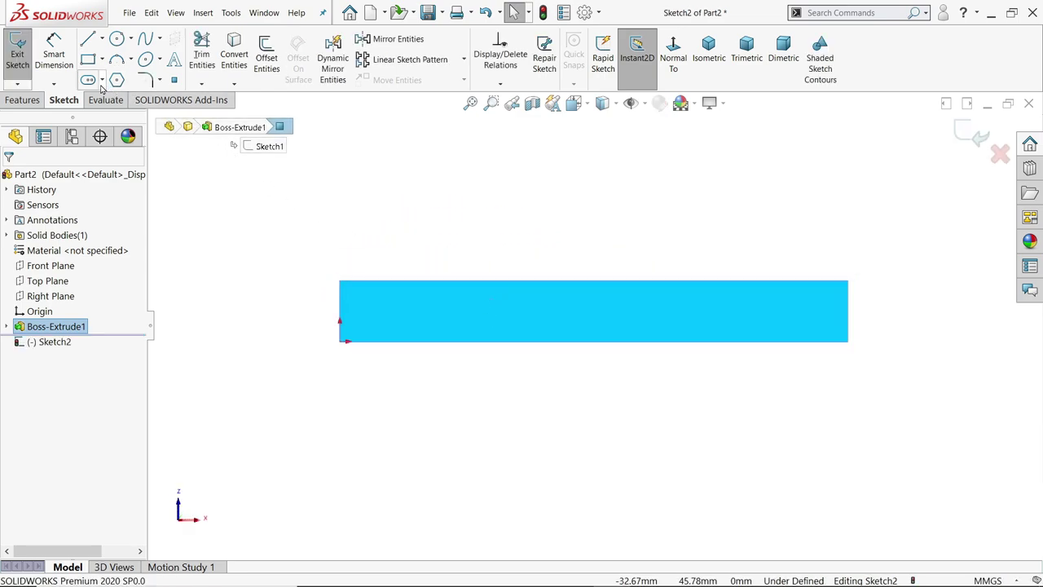
{"action": "left_click", "coordinate": [102, 80]}
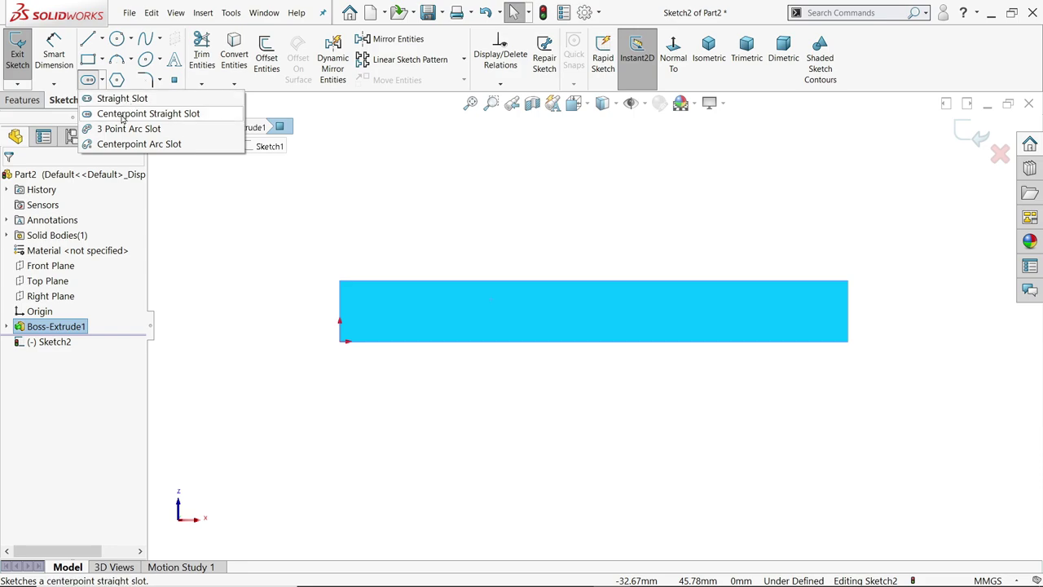
{"action": "left_click", "coordinate": [122, 115]}
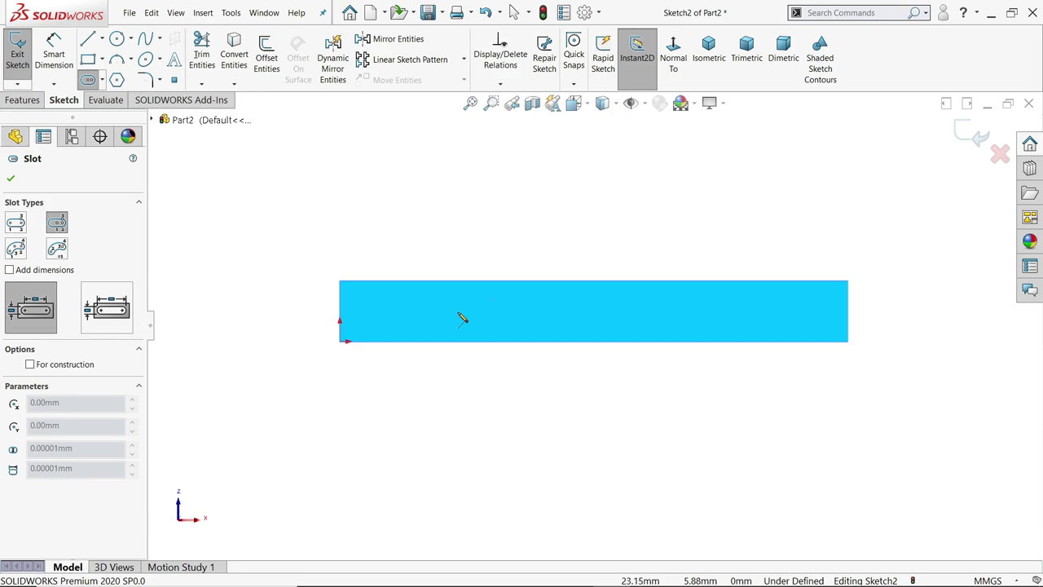
{"action": "left_click", "coordinate": [459, 313]}
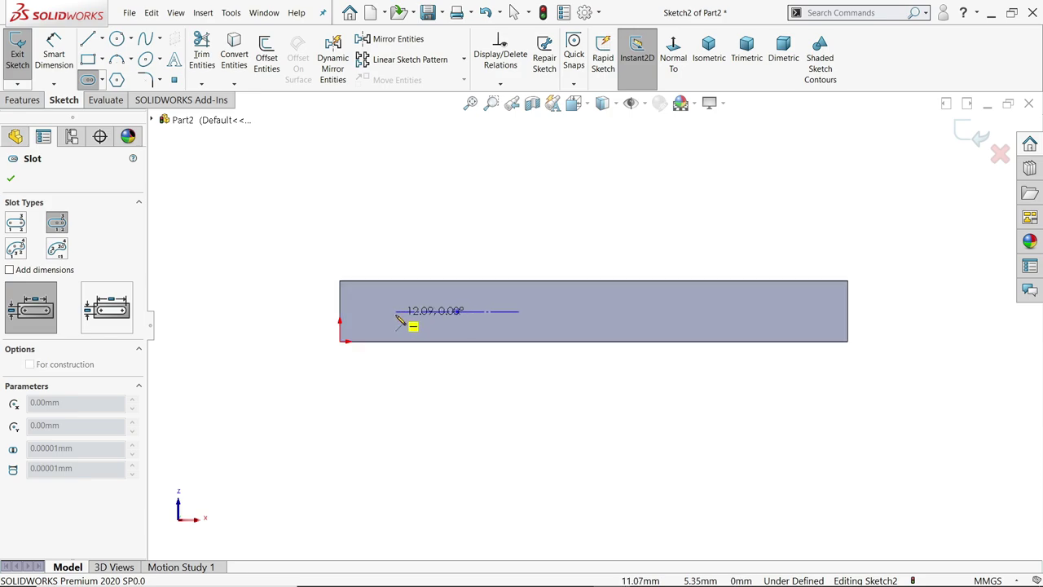
{"action": "left_click", "coordinate": [395, 312]}
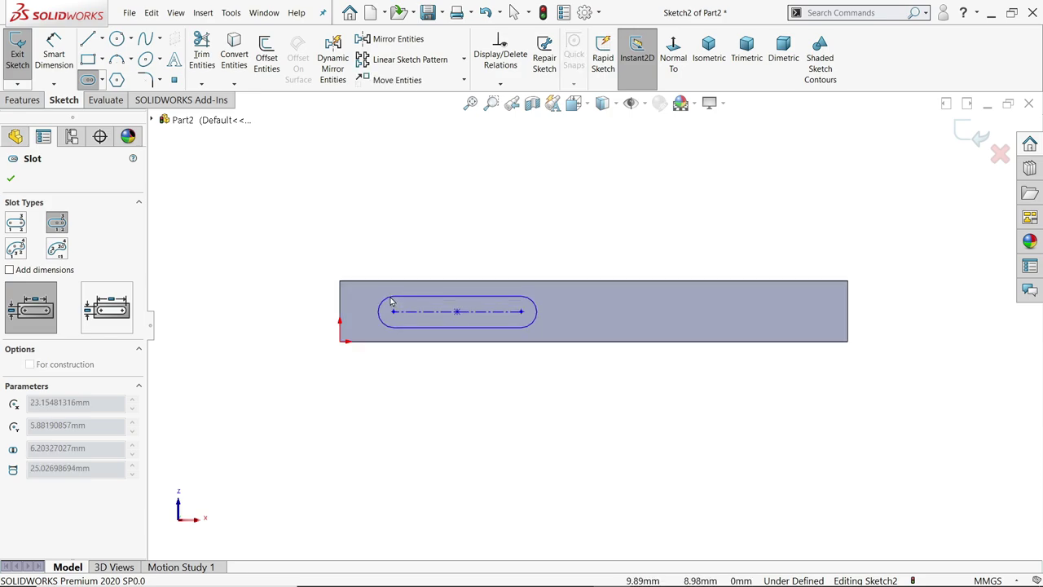
{"action": "left_click", "coordinate": [391, 302]}
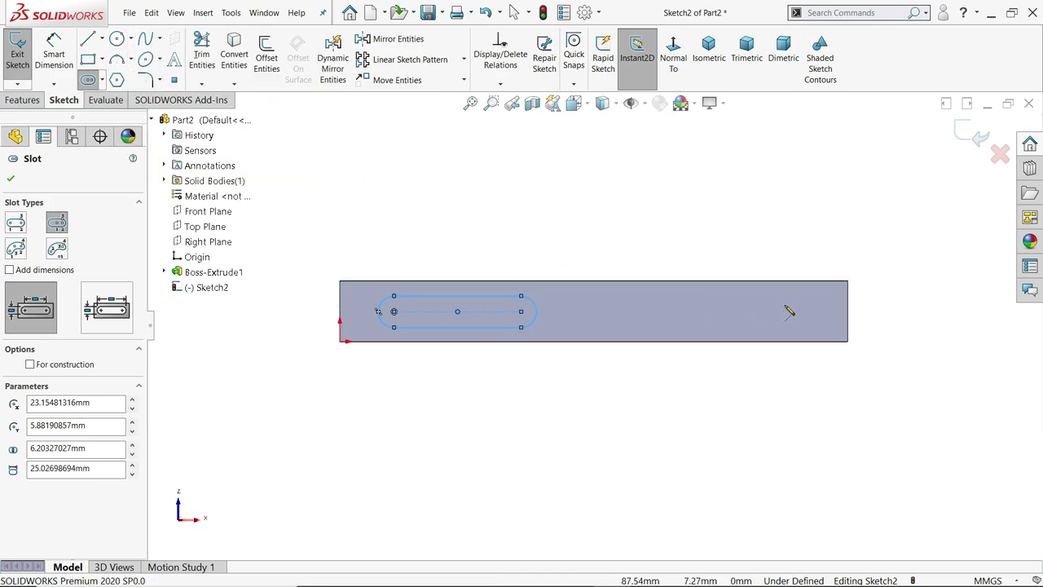
{"action": "right_click", "coordinate": [641, 186]}
{"action": "left_click", "coordinate": [675, 190]}
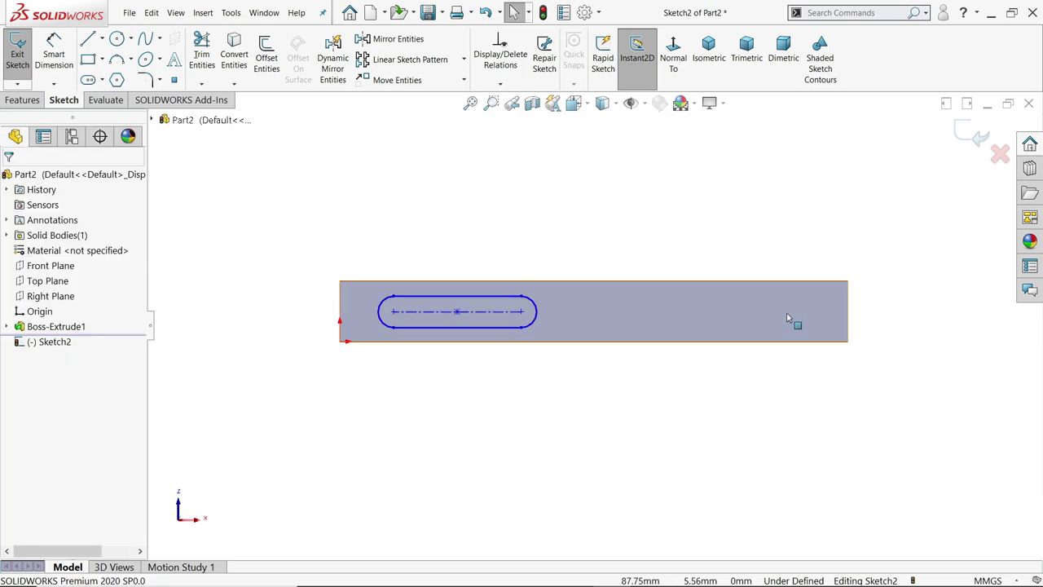
Draw a circle of about 4.4 mm radius level with the slot, near the face's end farthest from the origin.
{"action": "key", "text": "c"}
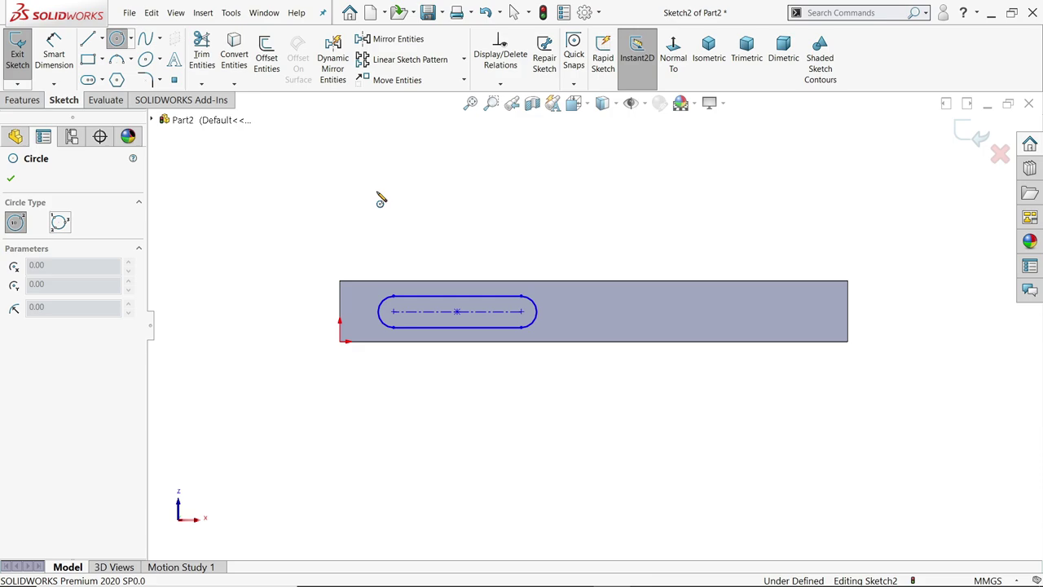
{"action": "left_click", "coordinate": [771, 313]}
{"action": "left_click", "coordinate": [793, 320]}
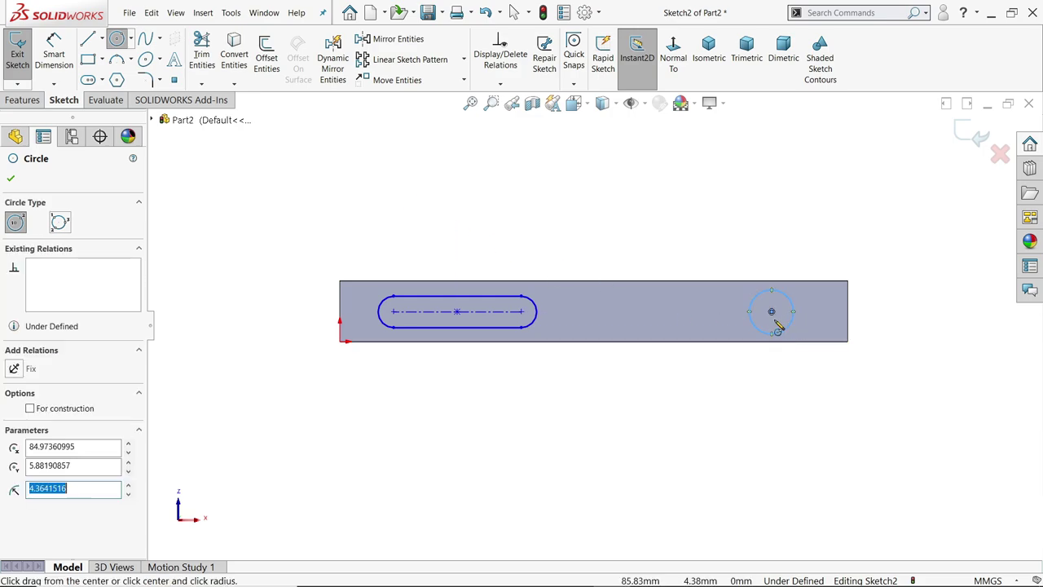
{"action": "scroll", "coordinate": [676, 321], "scroll_direction": "down", "scroll_amount": 3}
{"action": "key", "text": "f"}
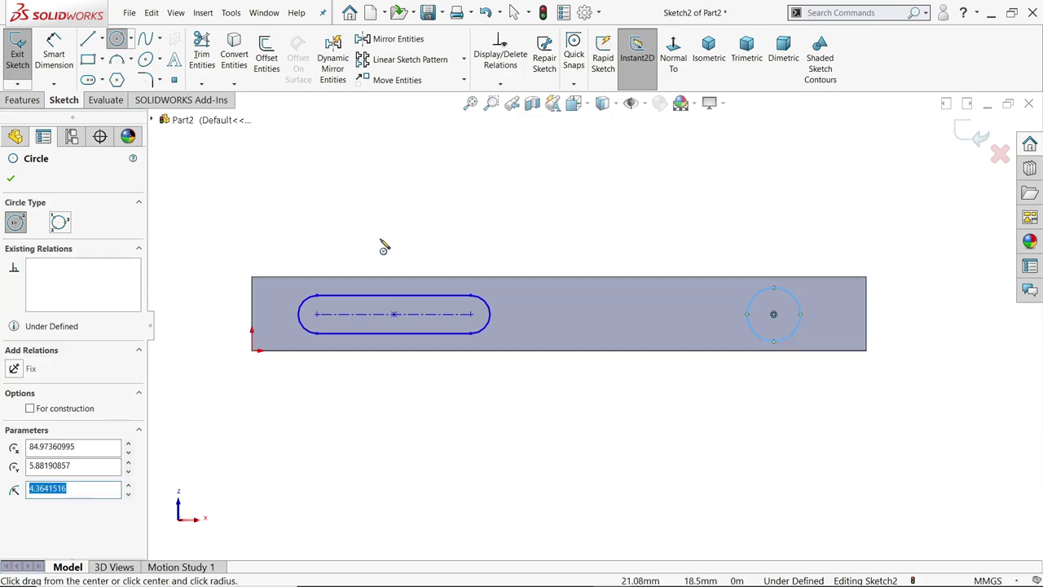
{"action": "right_click", "coordinate": [241, 181]}
{"action": "left_click", "coordinate": [277, 188]}
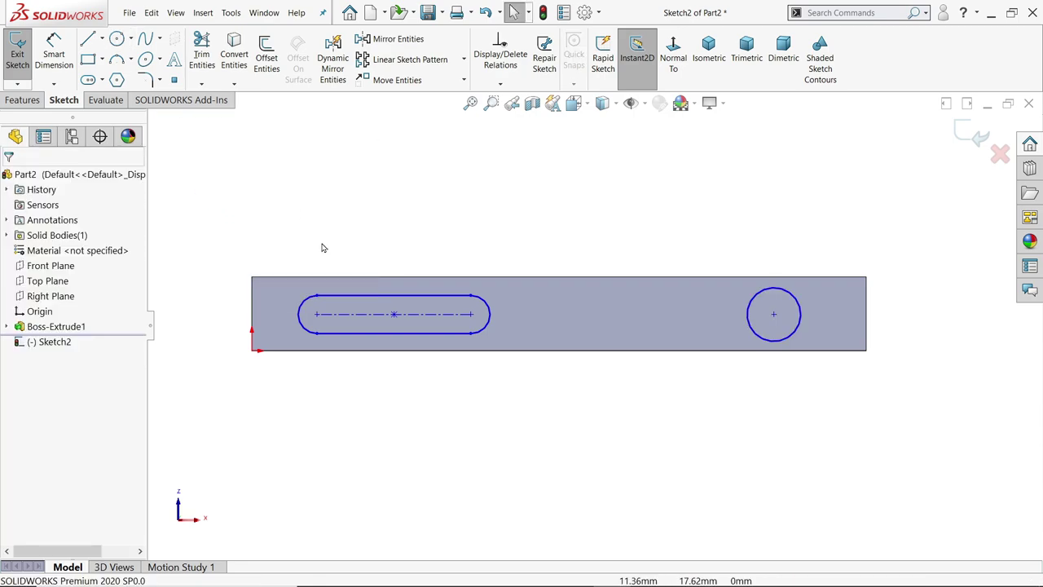
{"action": "scroll", "coordinate": [330, 310], "scroll_direction": "down", "scroll_amount": 2}
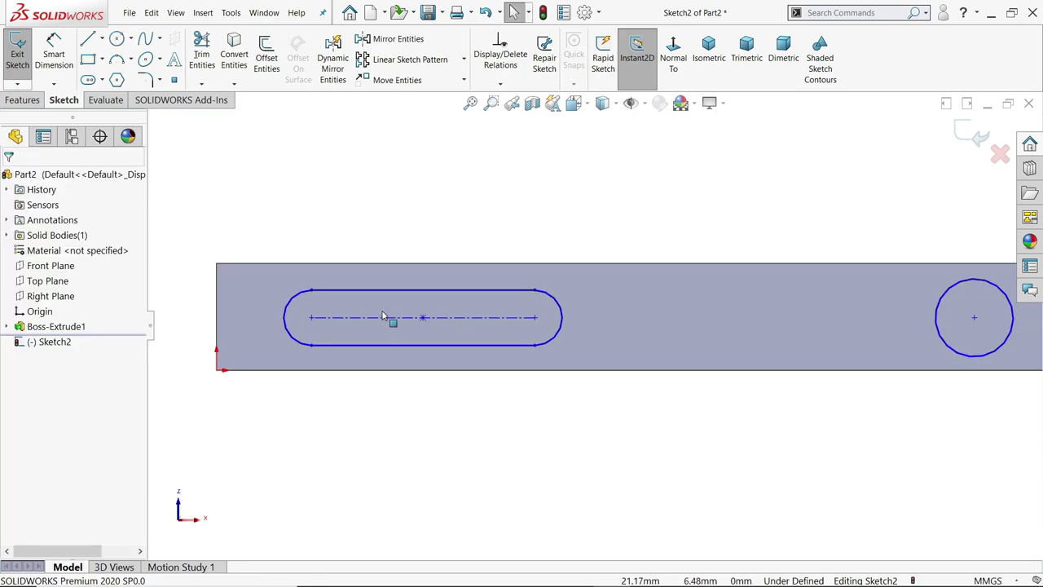
{"action": "left_click", "coordinate": [216, 320]}
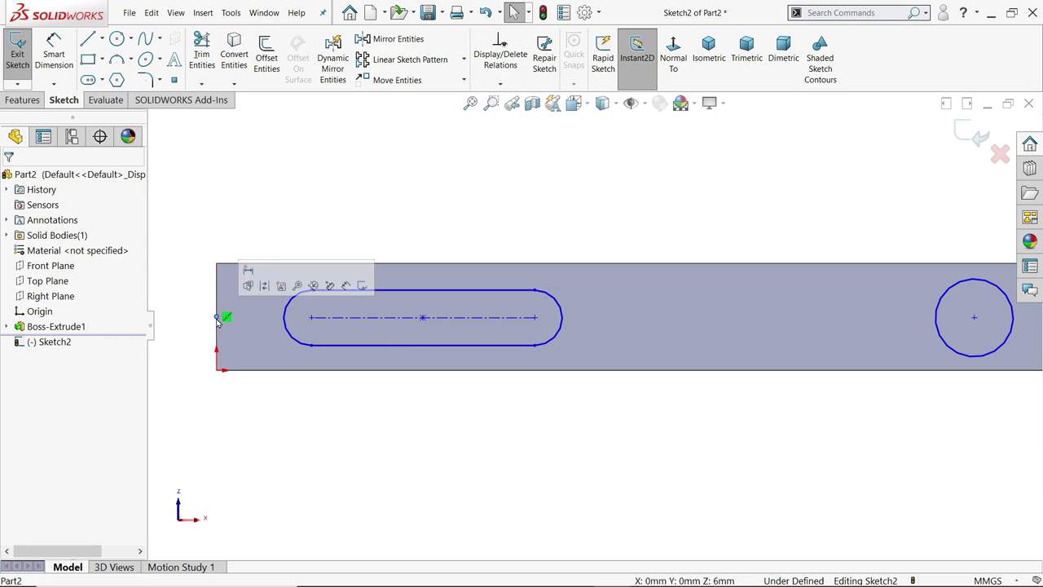
{"action": "scroll", "coordinate": [227, 326], "scroll_direction": "down", "scroll_amount": 1}
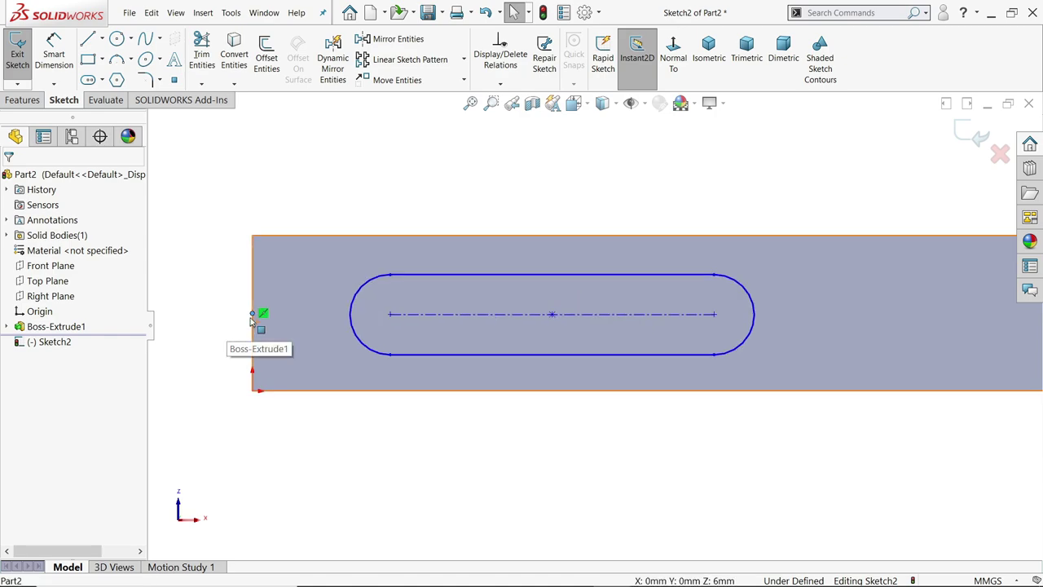
{"action": "left_click", "coordinate": [405, 318]}
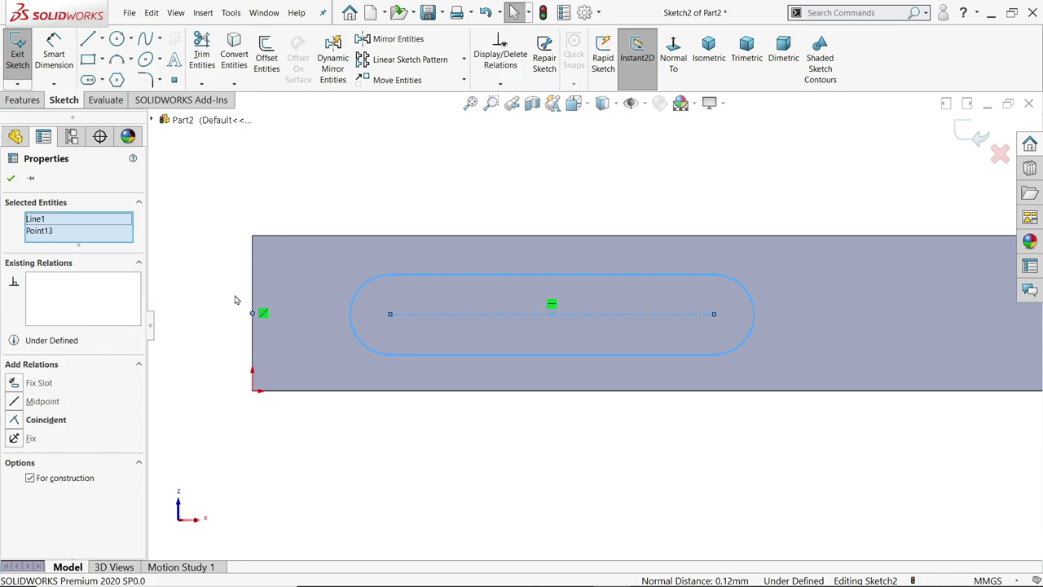
{"action": "left_click", "coordinate": [230, 296]}
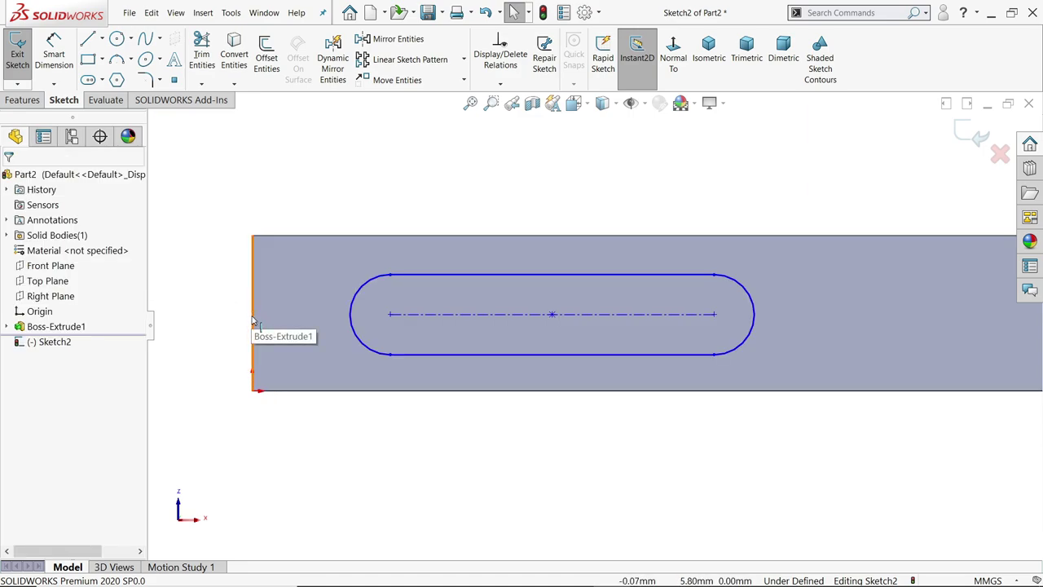
Add a Horizontal relation between the midpoint of the face's short edge at the origin and the slot's nearest arc centre.
{"action": "left_click", "coordinate": [254, 321]}
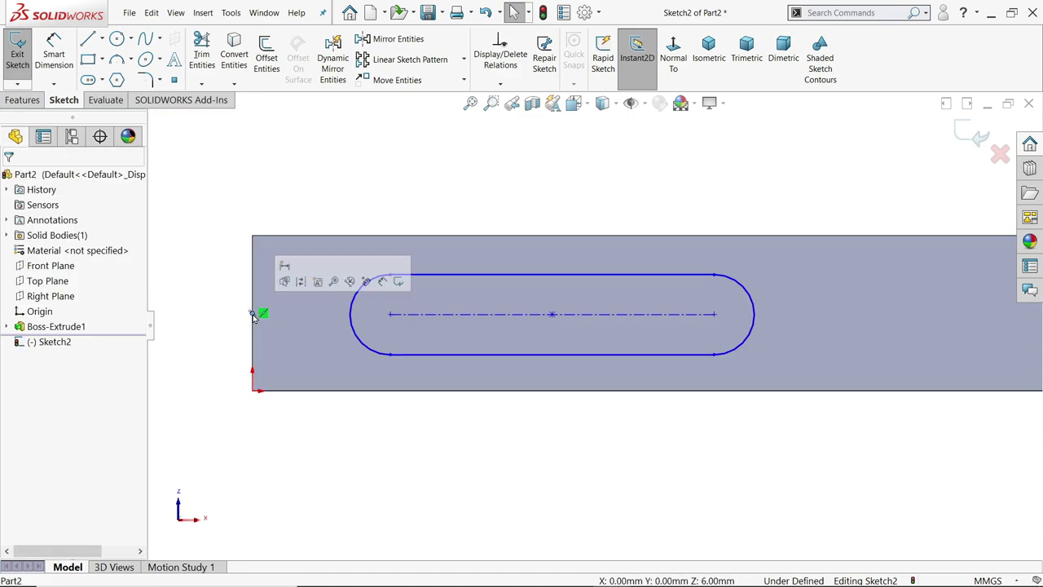
{"action": "left_click", "coordinate": [391, 316], "text": "ctrl"}
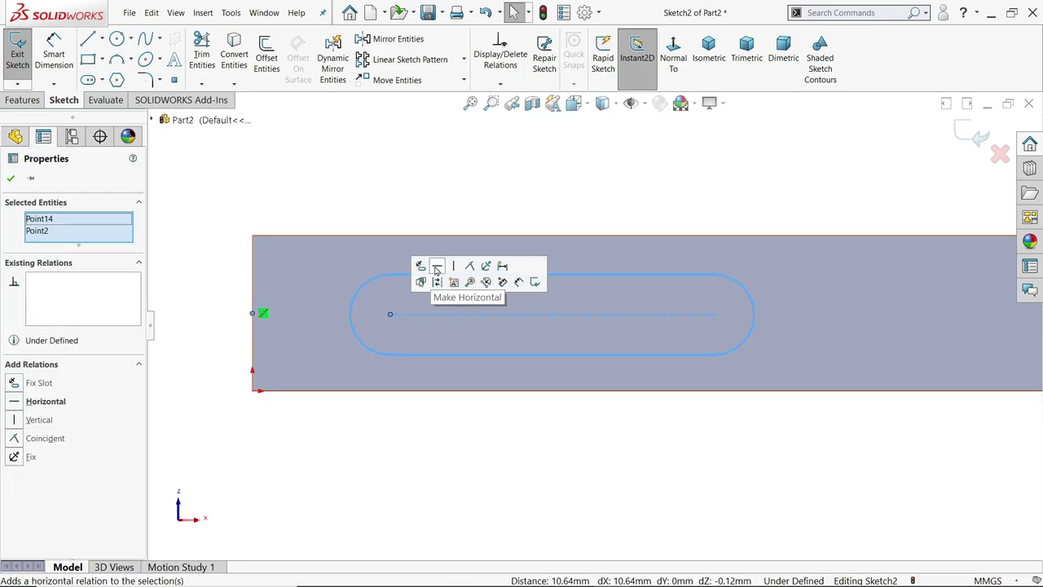
{"action": "left_click", "coordinate": [437, 267]}
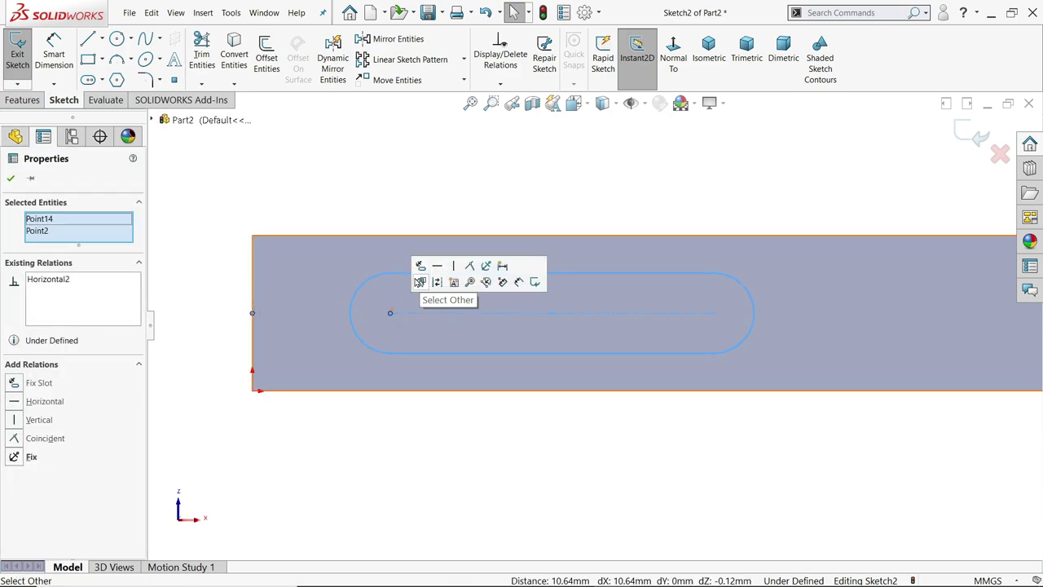
{"action": "left_click", "coordinate": [405, 181]}
Add a Horizontal relation between the circle's centre and the slot's nearest arc centre.
{"action": "key", "text": "f"}
{"action": "scroll", "coordinate": [807, 324], "scroll_direction": "down", "scroll_amount": 3}
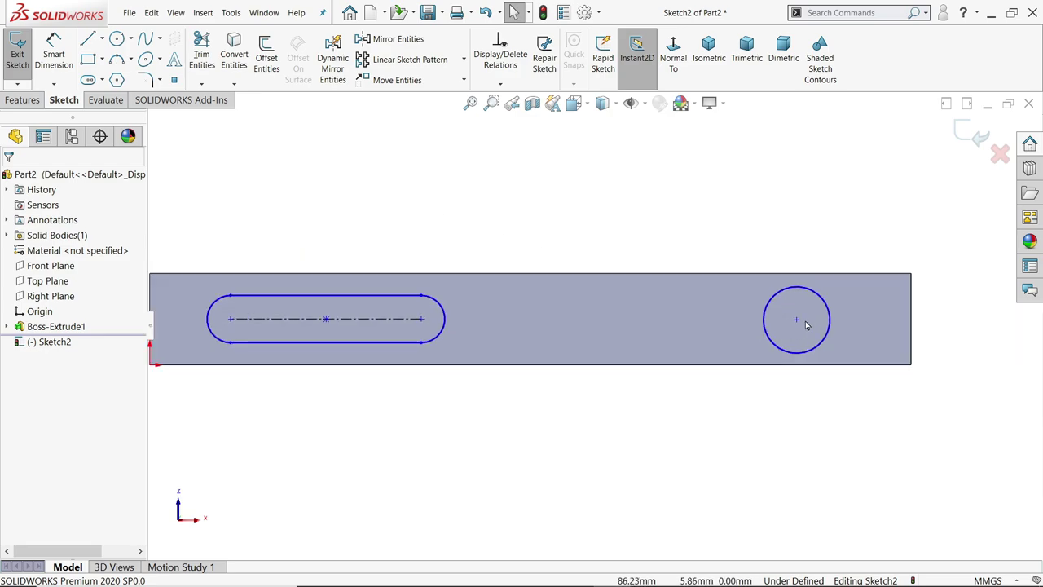
{"action": "left_click", "coordinate": [798, 321]}
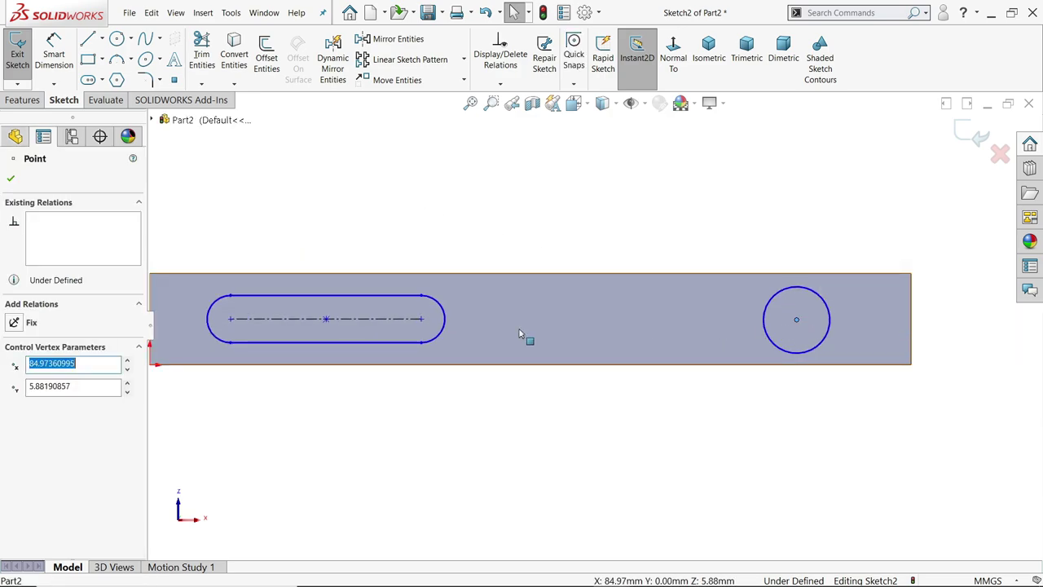
{"action": "left_click", "coordinate": [422, 320], "text": "ctrl"}
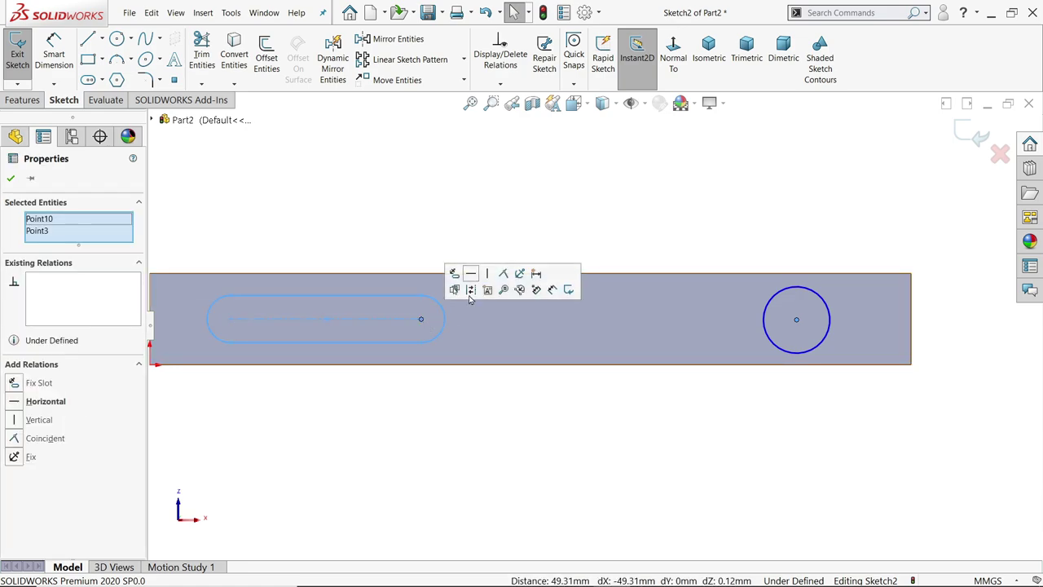
{"action": "left_click", "coordinate": [469, 280]}
{"action": "left_click", "coordinate": [579, 219]}
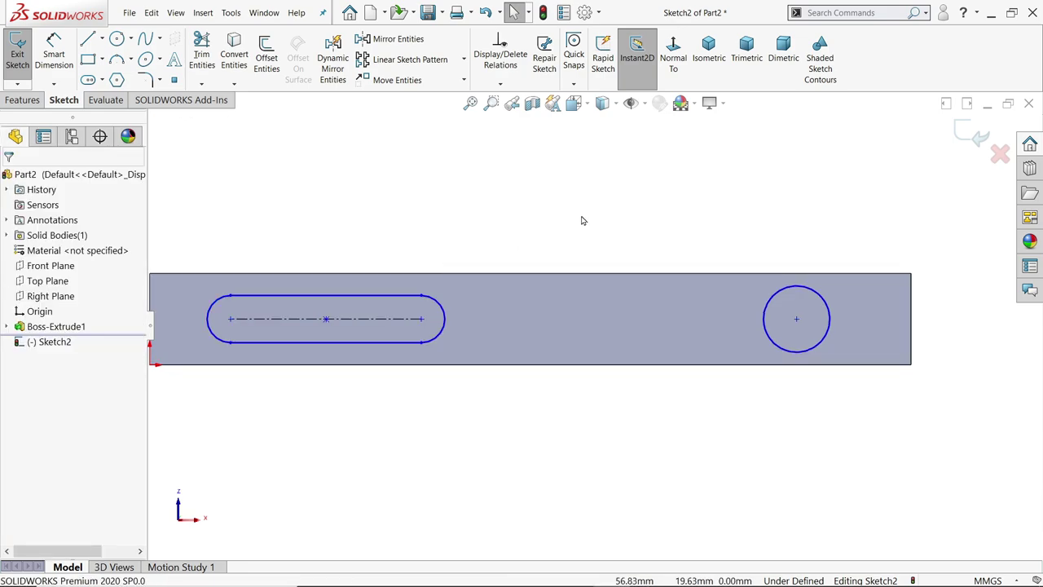
Dimension the slot's centre-to-centre length to 25 mm.
{"action": "scroll", "coordinate": [580, 326], "scroll_direction": "up", "scroll_amount": 3}
{"action": "scroll", "coordinate": [477, 293], "scroll_direction": "down", "scroll_amount": 2}
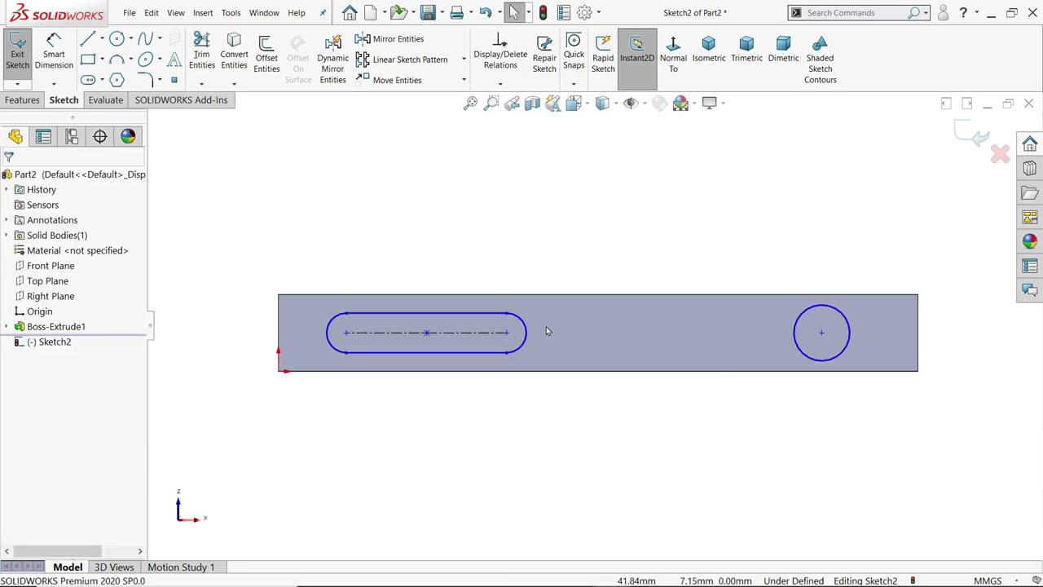
{"action": "left_click", "coordinate": [54, 54]}
{"action": "left_click", "coordinate": [395, 335]}
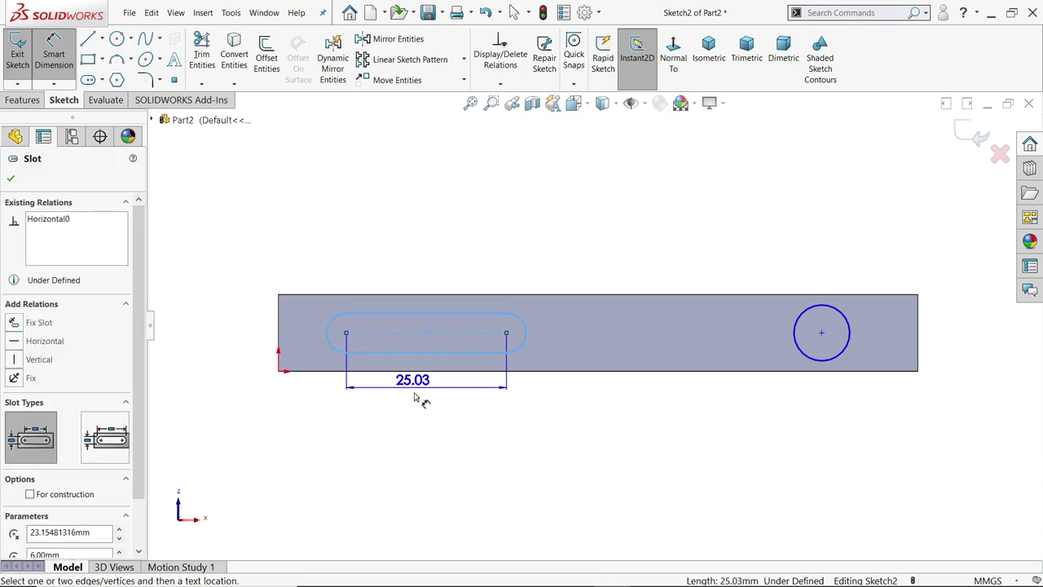
{"action": "left_click", "coordinate": [417, 403]}
{"action": "type", "text": "25"}
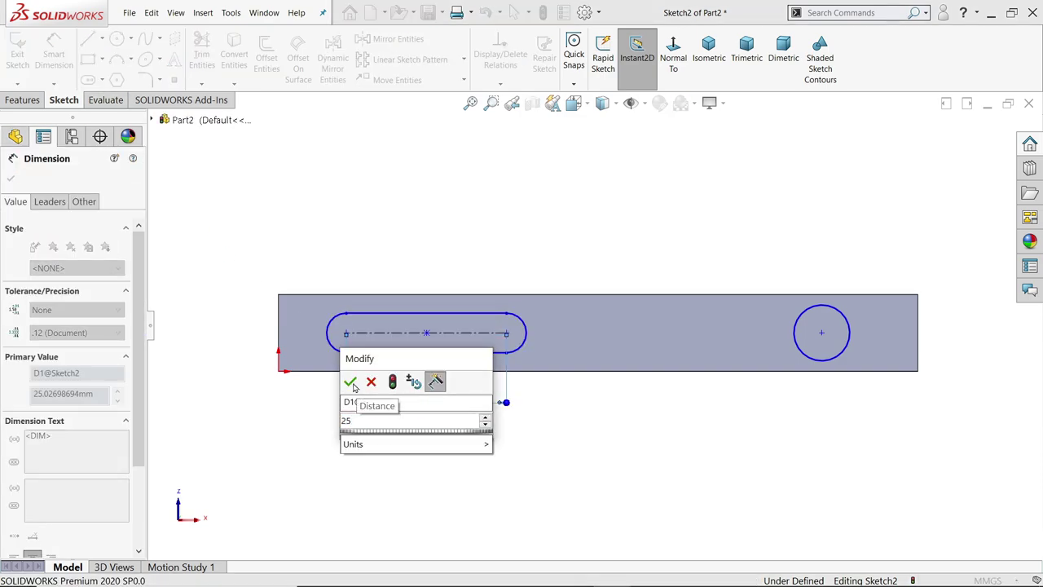
{"action": "key", "text": "Return"}
Dimension the circle's diameter to 5 mm.
{"action": "scroll", "coordinate": [548, 376], "scroll_direction": "down", "scroll_amount": 1}
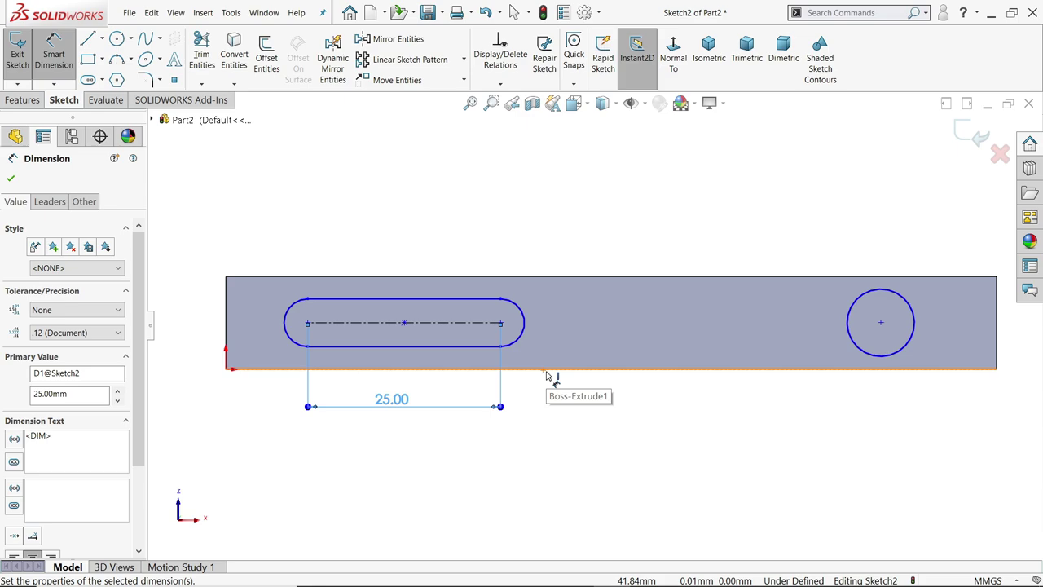
{"action": "left_click", "coordinate": [903, 361]}
{"action": "left_click", "coordinate": [866, 230]}
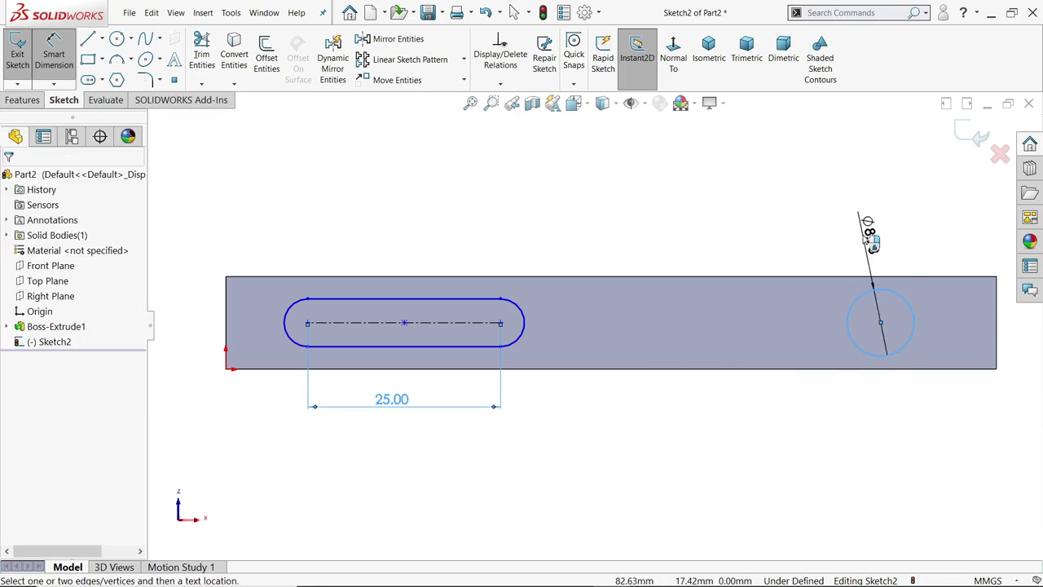
{"action": "type", "text": "5"}
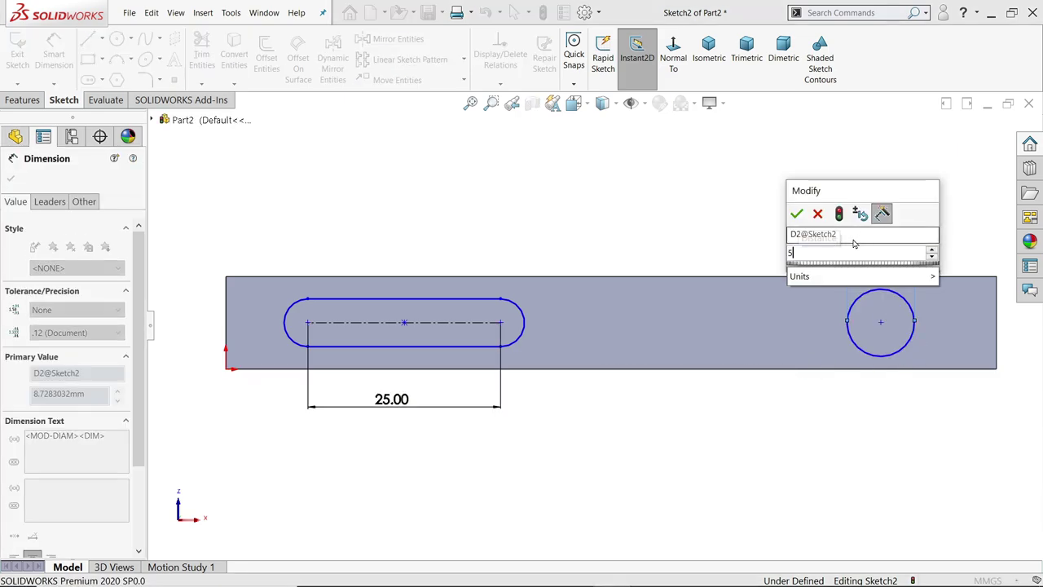
{"action": "left_click", "coordinate": [797, 214]}
Dimension the radius of the slot's rounded end to 2.5 mm.
{"action": "left_click", "coordinate": [294, 309]}
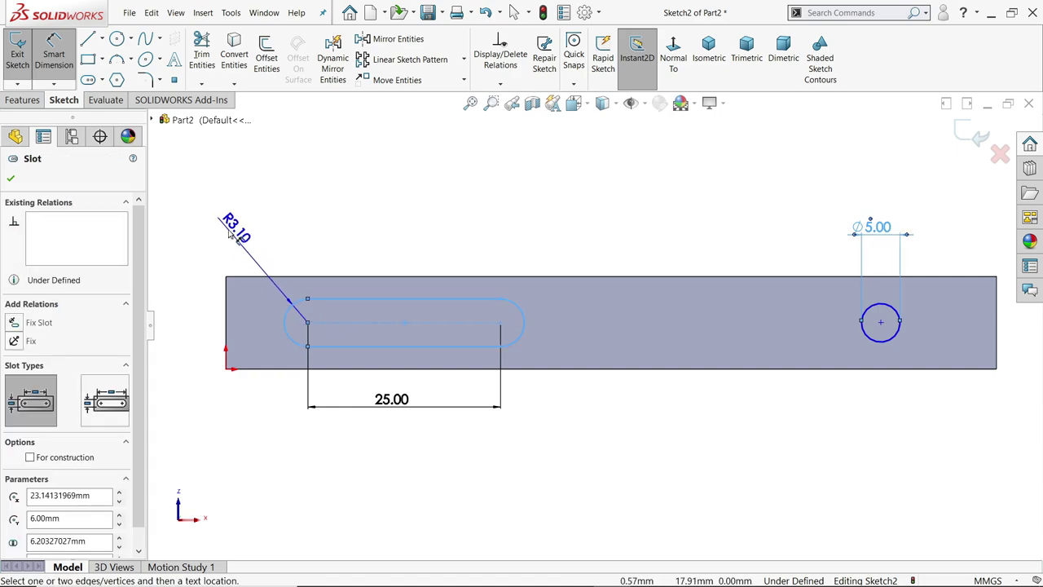
{"action": "left_click", "coordinate": [224, 222]}
{"action": "type", "text": "2.5"}
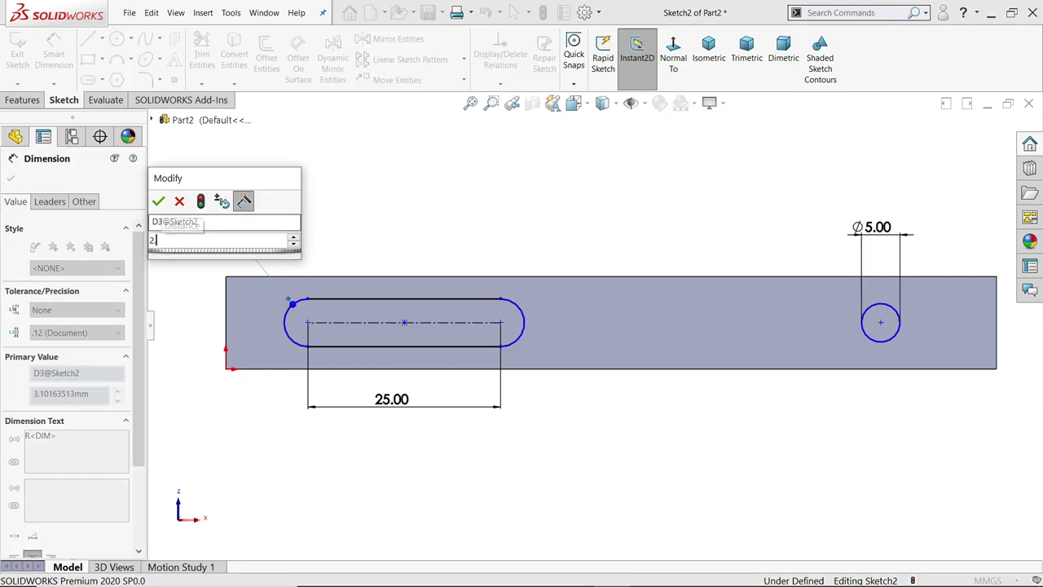
{"action": "left_click", "coordinate": [158, 201]}
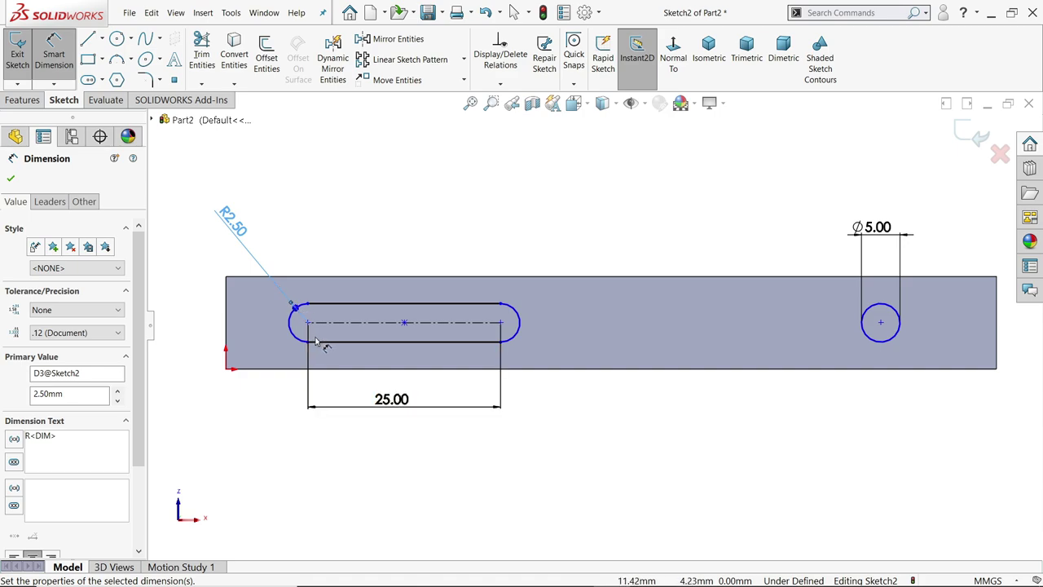
Dimension the distance between the slot's nearer arc centre and the circle's centre to 65 mm.
{"action": "left_click", "coordinate": [501, 324]}
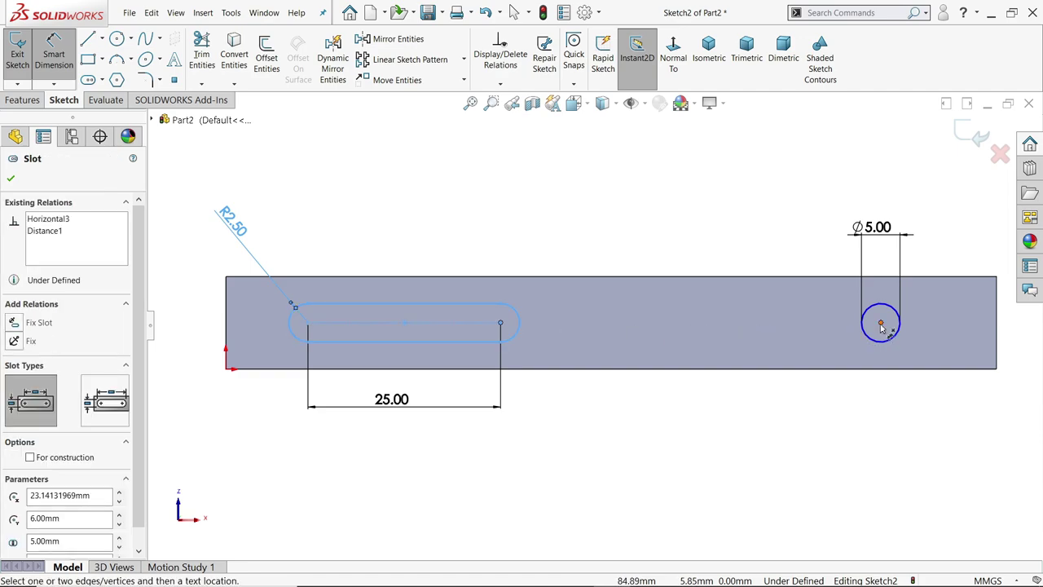
{"action": "left_click", "coordinate": [880, 322]}
{"action": "left_click", "coordinate": [687, 408]}
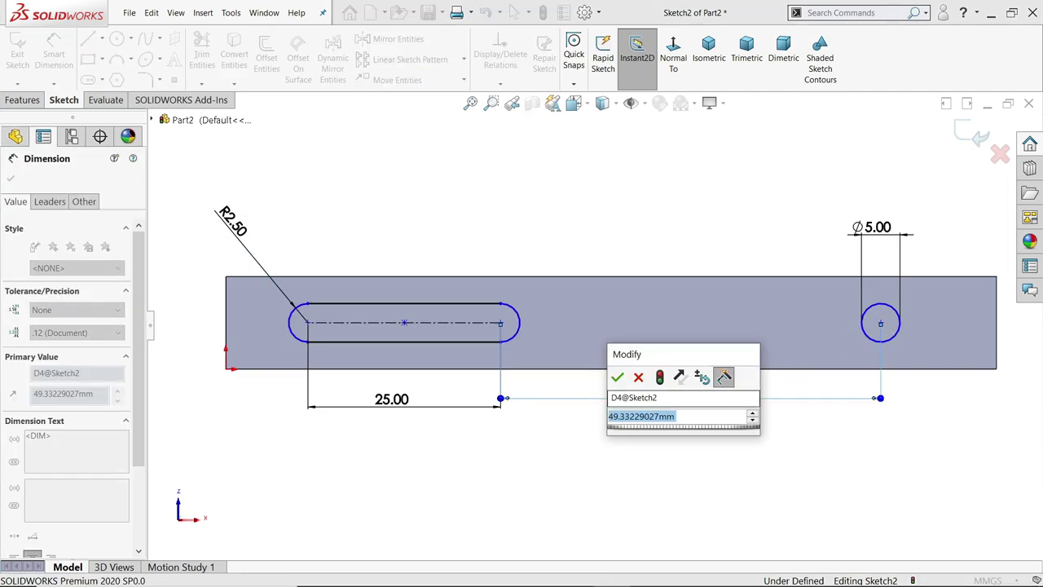
{"action": "type", "text": "65"}
{"action": "key", "text": "Return"}
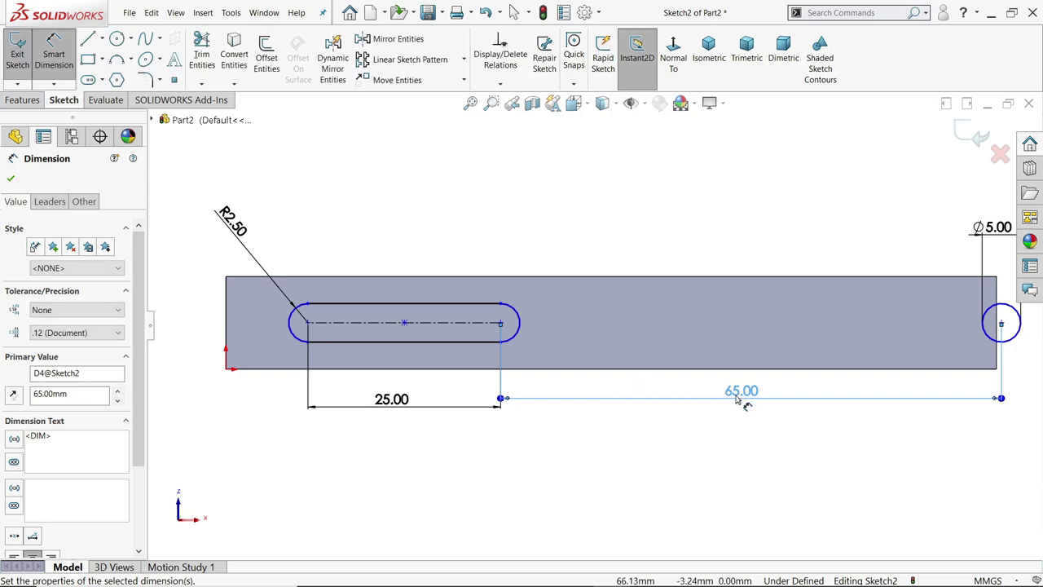
{"action": "key", "text": "f"}
{"action": "scroll", "coordinate": [754, 395], "scroll_direction": "down", "scroll_amount": 3}
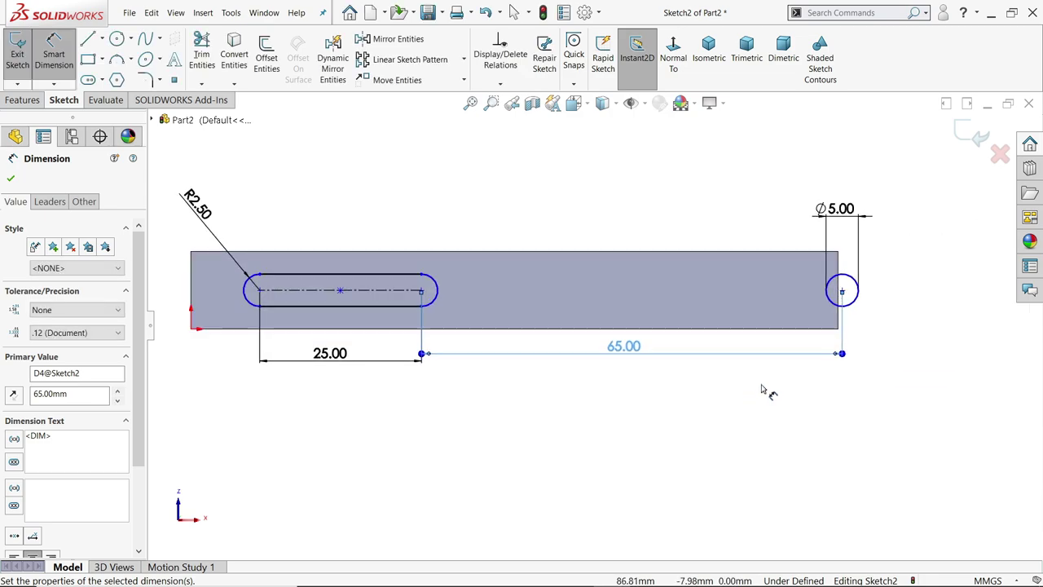
Shift the slot and circle back within the face, and dimension the circle's centre 5 mm from the adjacent short edge.
{"action": "left_click", "coordinate": [11, 178]}
{"action": "left_click_drag", "start_coordinate": [259, 290], "coordinate": [222, 293]}
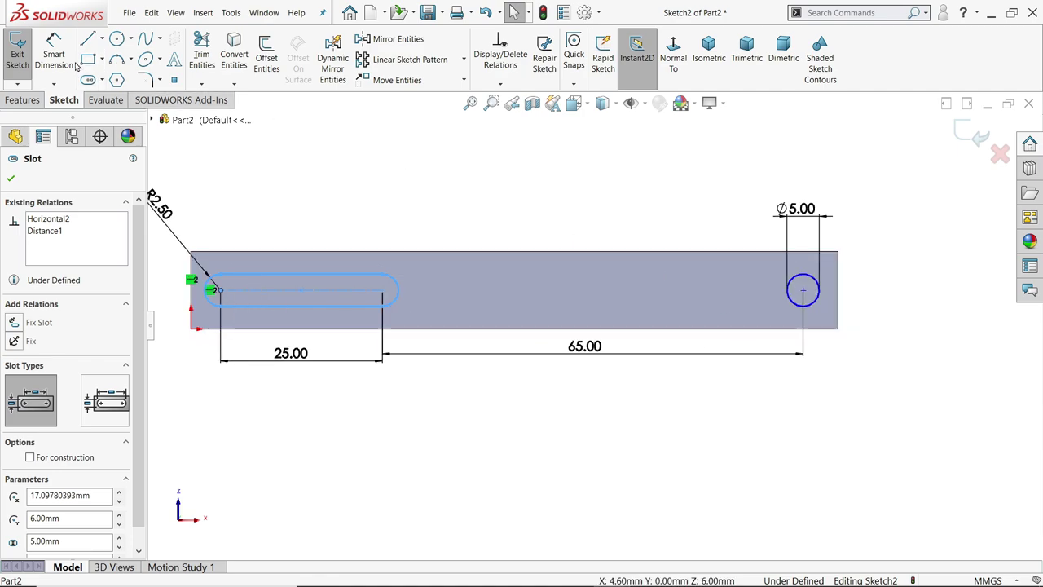
{"action": "key", "text": "d"}
{"action": "left_click", "coordinate": [803, 291]}
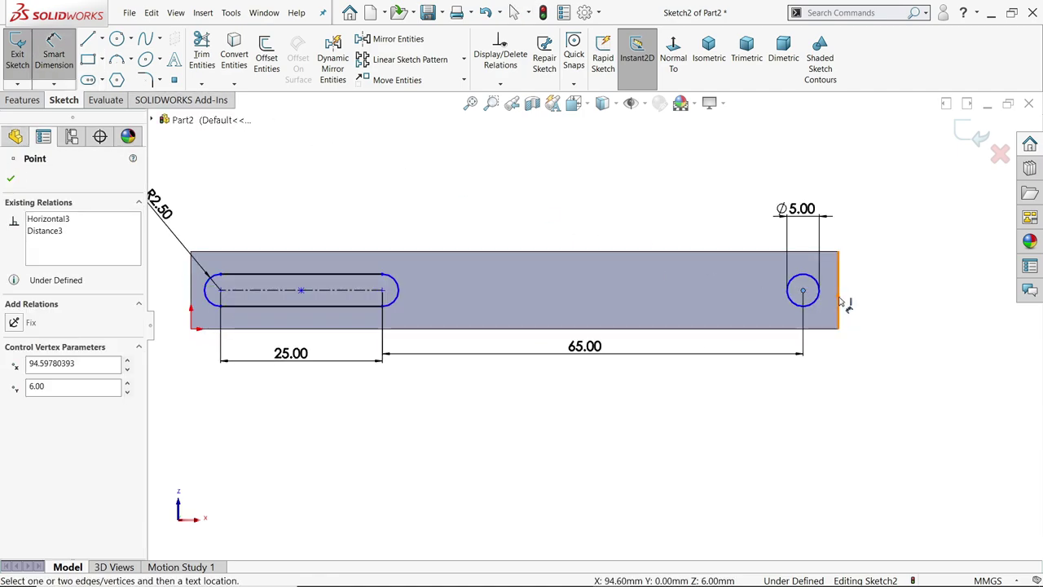
{"action": "left_click", "coordinate": [845, 314]}
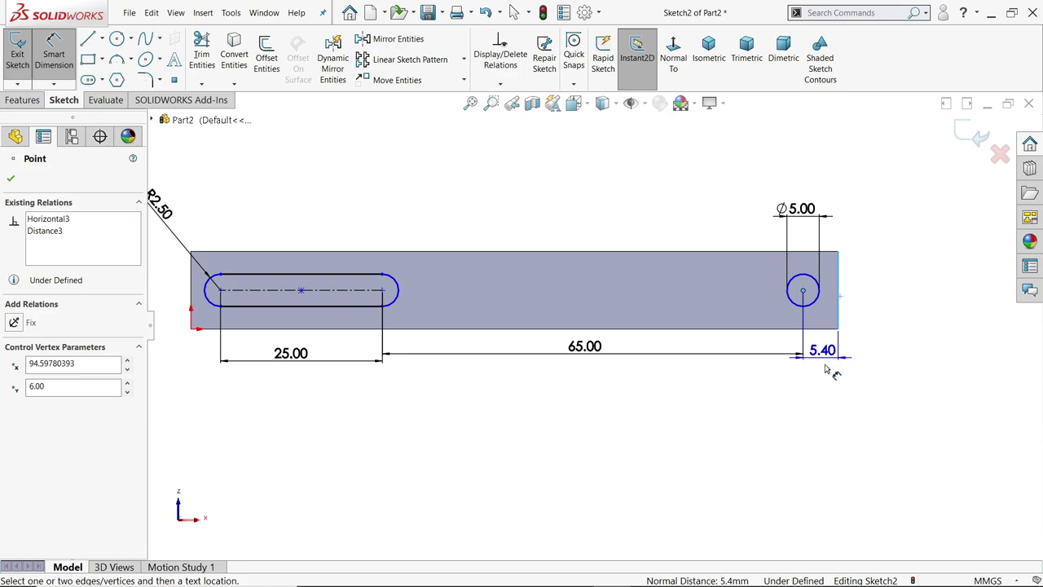
{"action": "left_click", "coordinate": [828, 373]}
{"action": "type", "text": "5"}
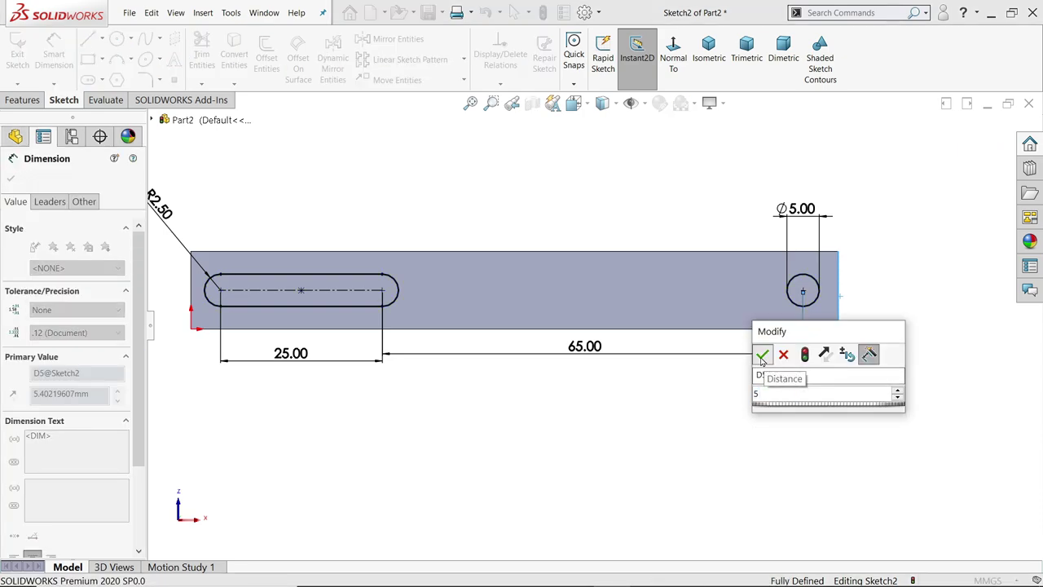
{"action": "key", "text": "Return"}
{"action": "left_click", "coordinate": [889, 204]}
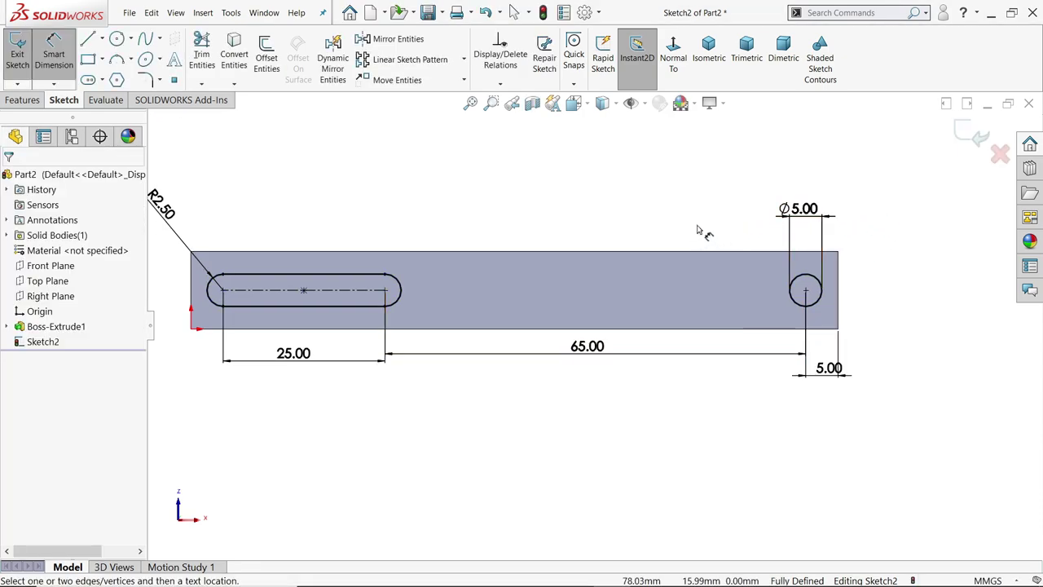
Cut the slot and circle profiles through the block with an Extruded Cut set to Through All.
{"action": "middle_click_drag", "start_coordinate": [711, 194], "coordinate": [664, 240]}
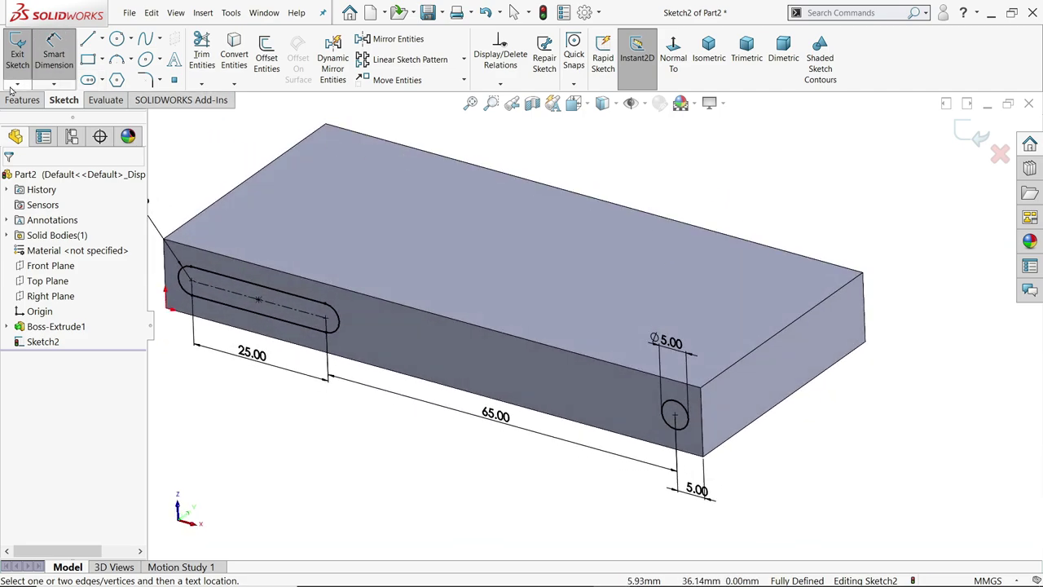
{"action": "left_click", "coordinate": [22, 100]}
{"action": "left_click", "coordinate": [206, 59]}
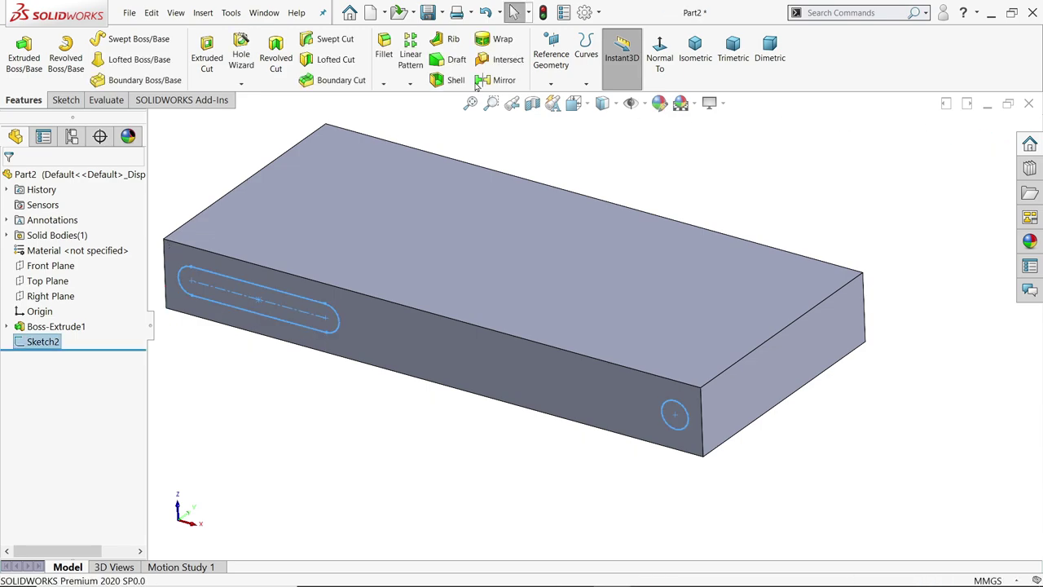
{"action": "left_click", "coordinate": [207, 66]}
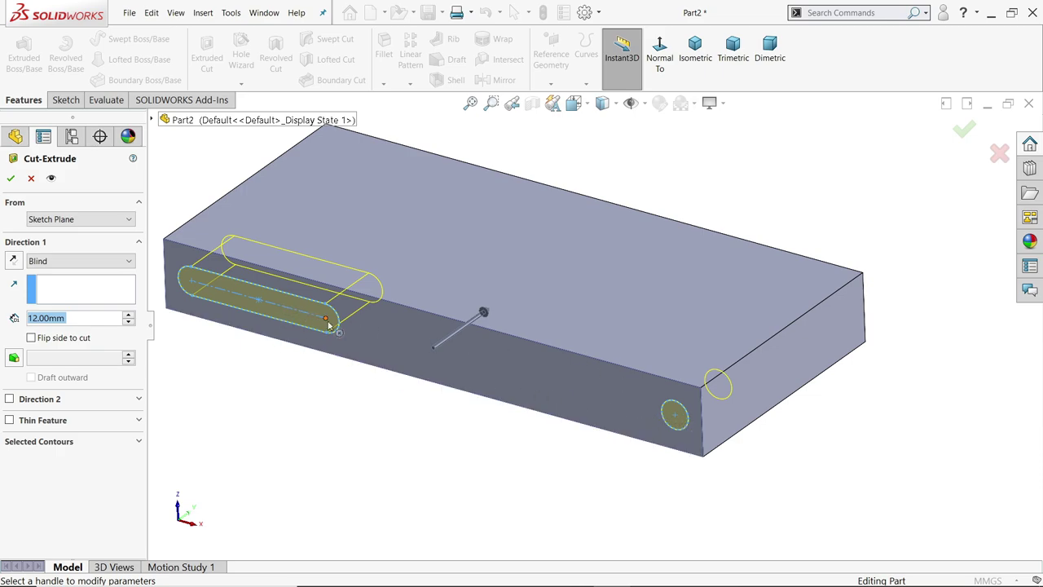
{"action": "left_click", "coordinate": [42, 261]}
{"action": "left_click", "coordinate": [43, 263]}
{"action": "scroll", "coordinate": [128, 318], "scroll_direction": "up", "scroll_amount": 6}
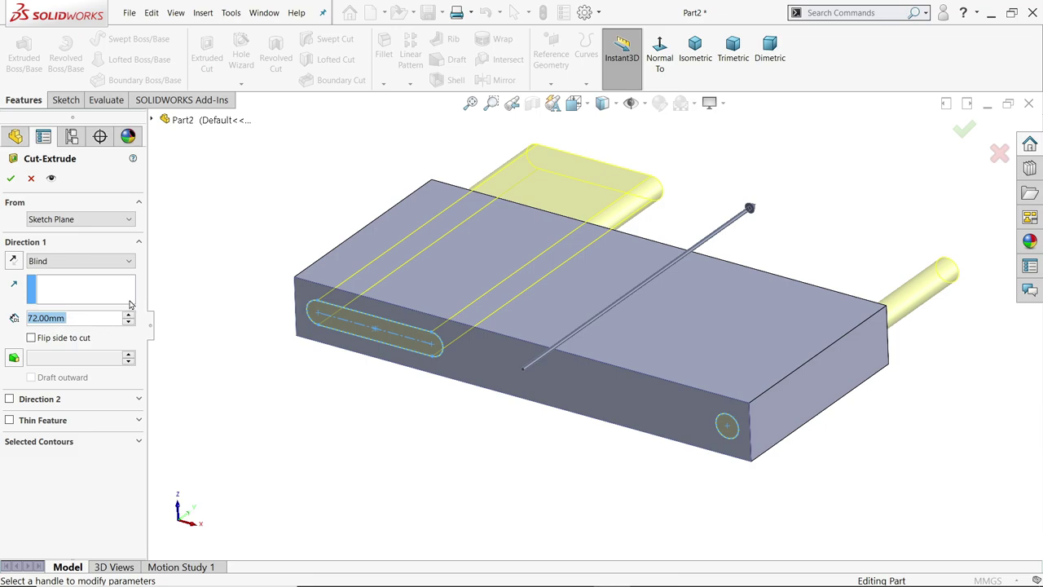
{"action": "left_click", "coordinate": [68, 261]}
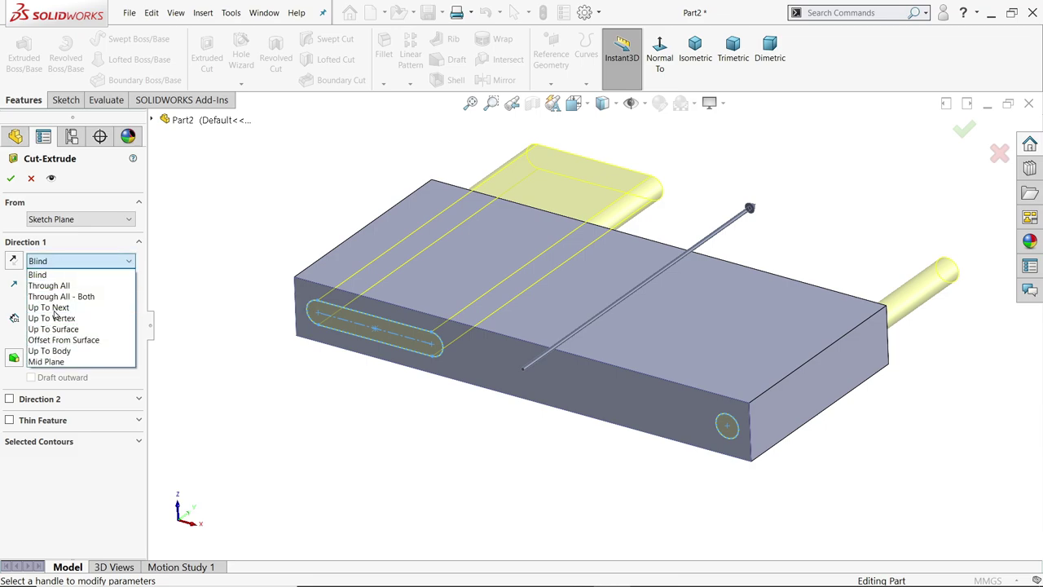
{"action": "left_click", "coordinate": [49, 285]}
{"action": "middle_click_drag", "start_coordinate": [435, 417], "coordinate": [387, 409]}
{"action": "scroll", "coordinate": [699, 351], "scroll_direction": "down", "scroll_amount": 2}
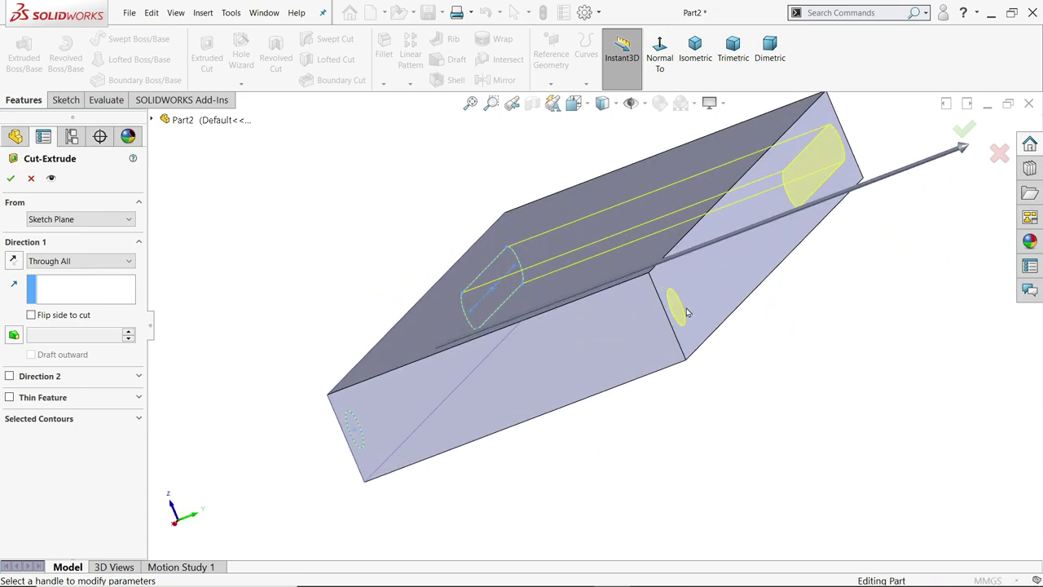
{"action": "left_click", "coordinate": [11, 178]}
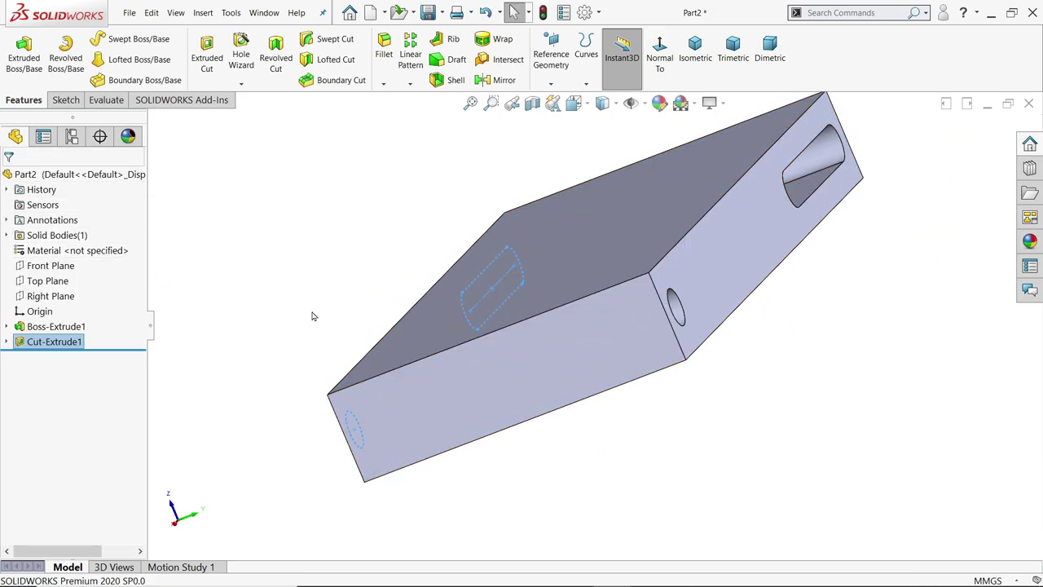
Apply a golden-yellow appearance to the whole part with RGB values 232, 164, 8.
{"action": "middle_click_drag", "start_coordinate": [316, 317], "coordinate": [433, 326]}
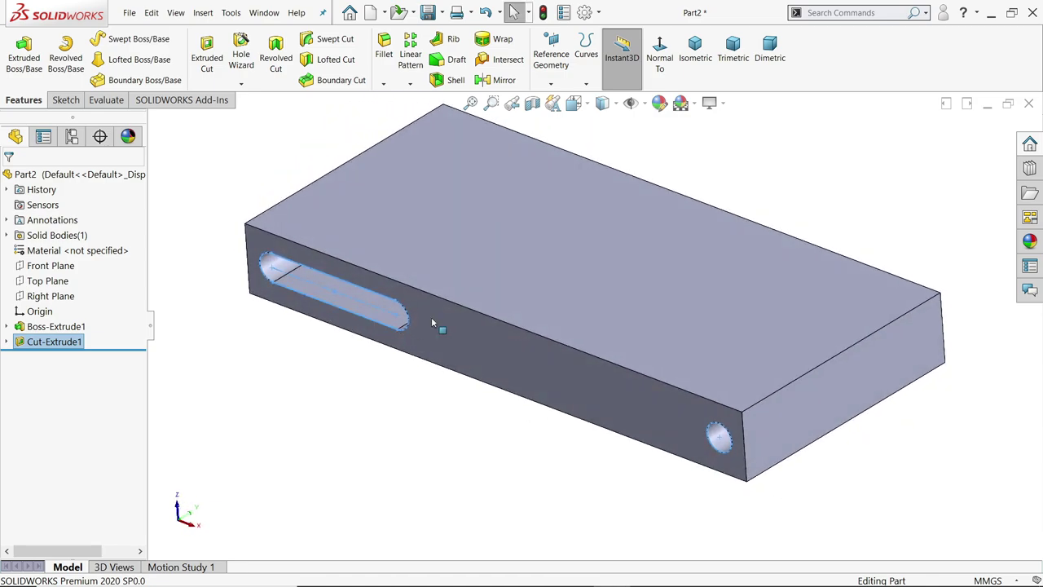
{"action": "left_click", "coordinate": [721, 111]}
{"action": "left_click", "coordinate": [717, 168]}
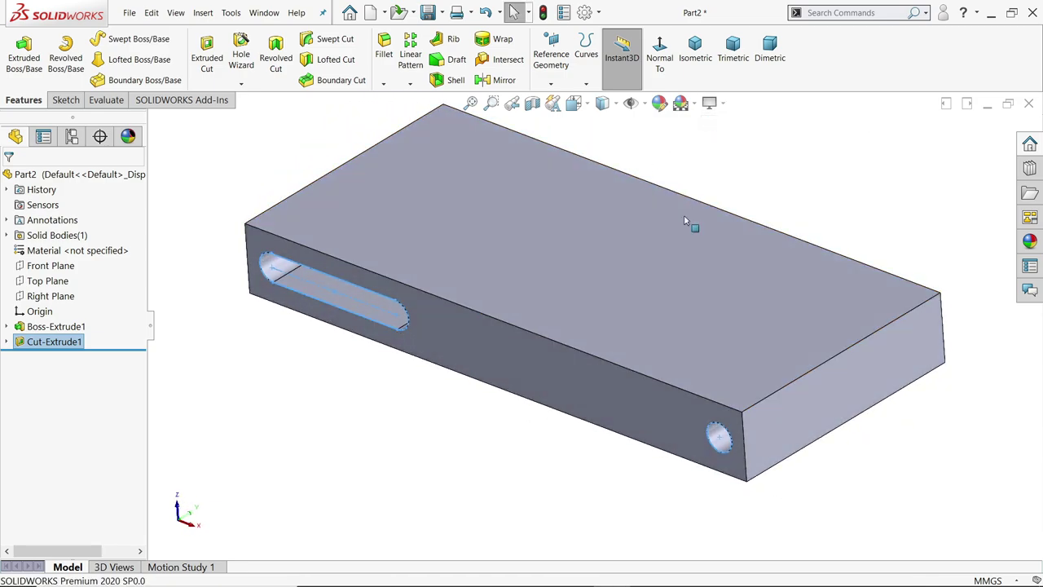
{"action": "scroll", "coordinate": [687, 221], "scroll_direction": "up", "scroll_amount": 2}
{"action": "mouse_move", "coordinate": [712, 194]}
{"action": "middle_mouse_down"}
{"action": "mouse_move", "coordinate": [722, 114]}
{"action": "mouse_move", "coordinate": [722, 203]}
{"action": "middle_mouse_up"}
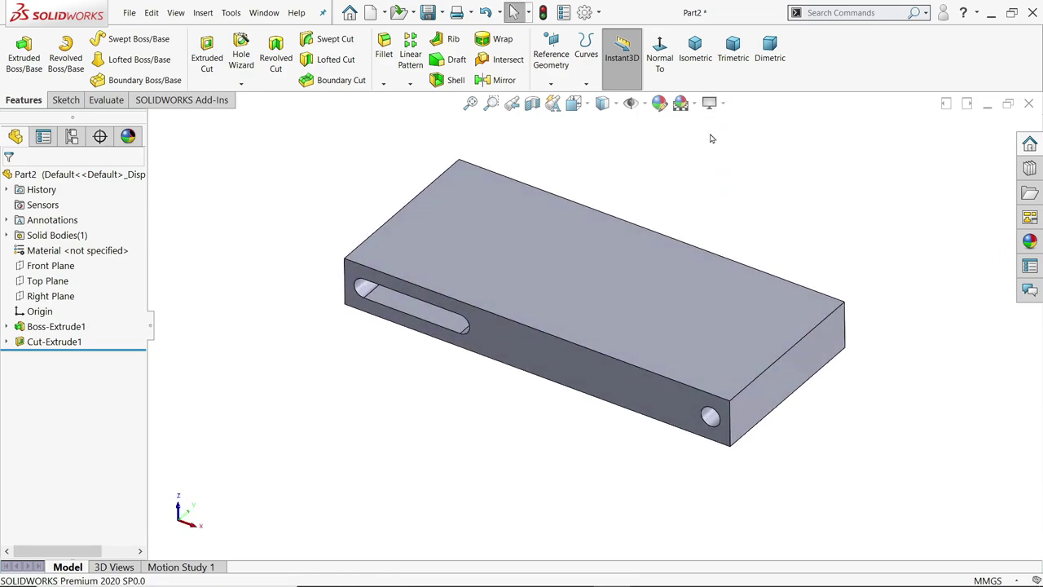
{"action": "left_click", "coordinate": [660, 102]}
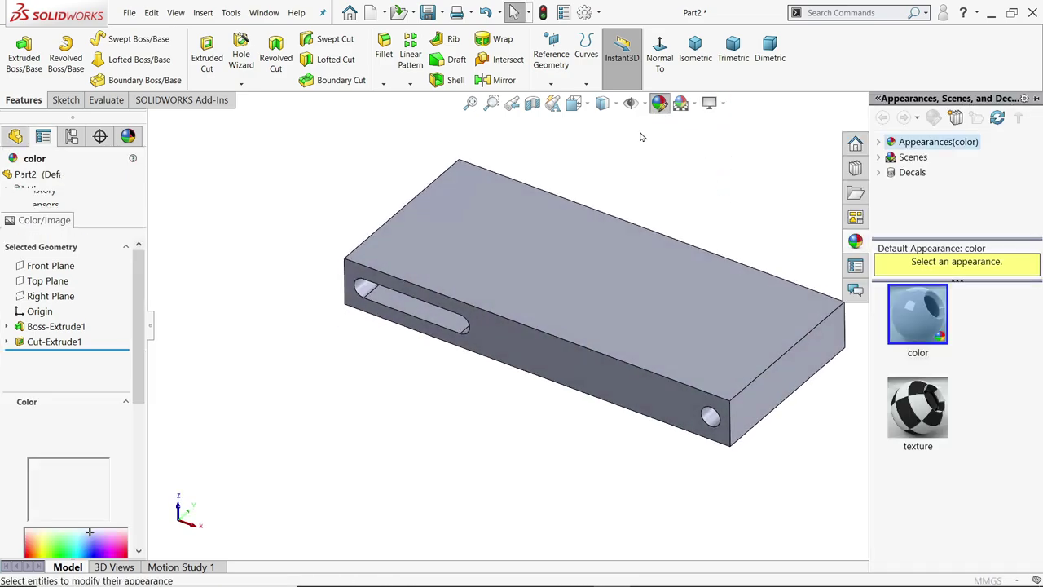
{"action": "left_click", "coordinate": [46, 487]}
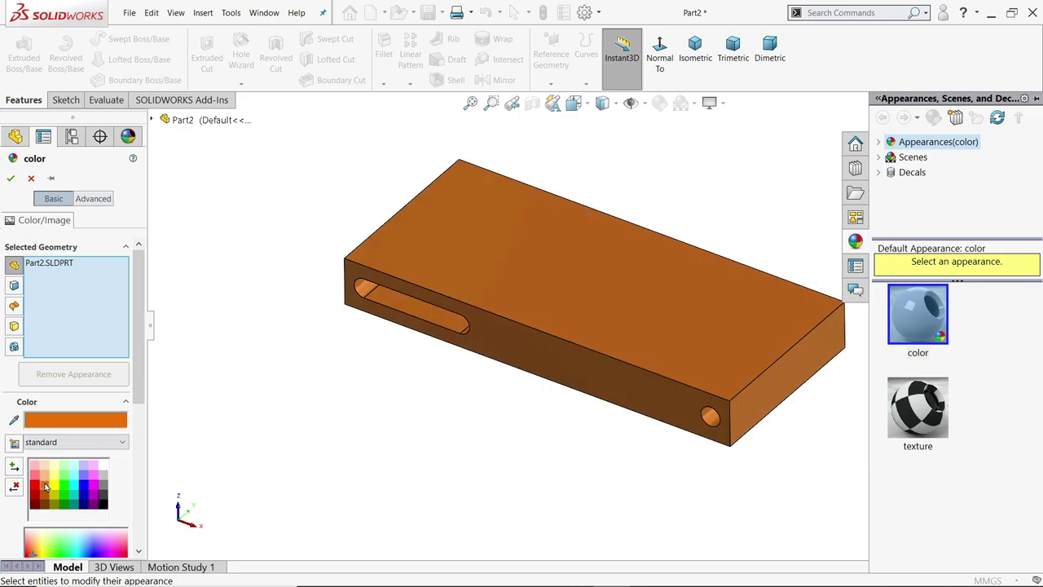
{"action": "scroll", "coordinate": [90, 440], "scroll_direction": "down", "scroll_amount": 5}
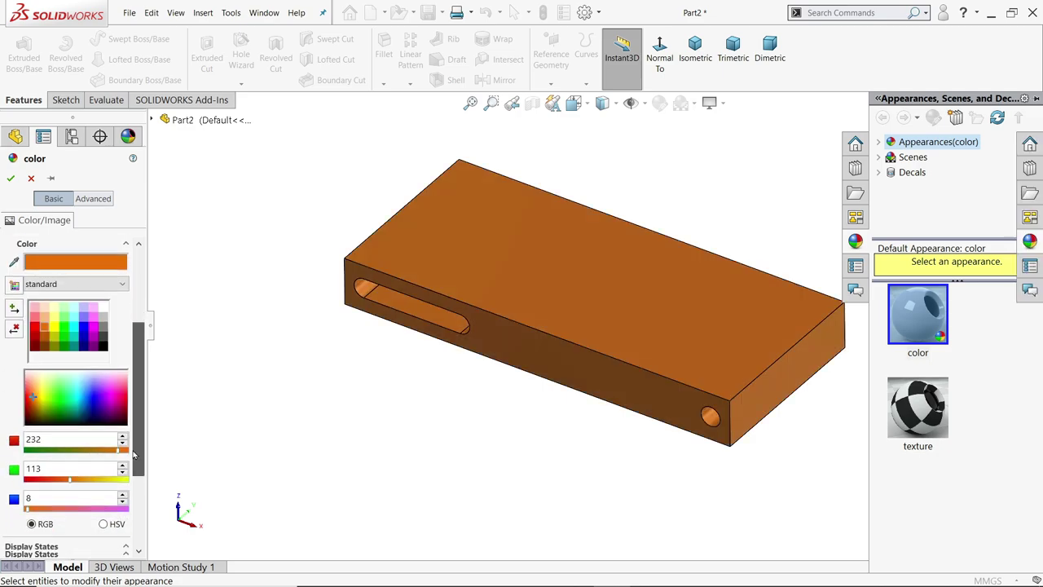
{"action": "mouse_move", "coordinate": [79, 474]}
{"action": "left_mouse_down"}
{"action": "mouse_move", "coordinate": [110, 471]}
{"action": "mouse_move", "coordinate": [93, 472]}
{"action": "left_mouse_up"}
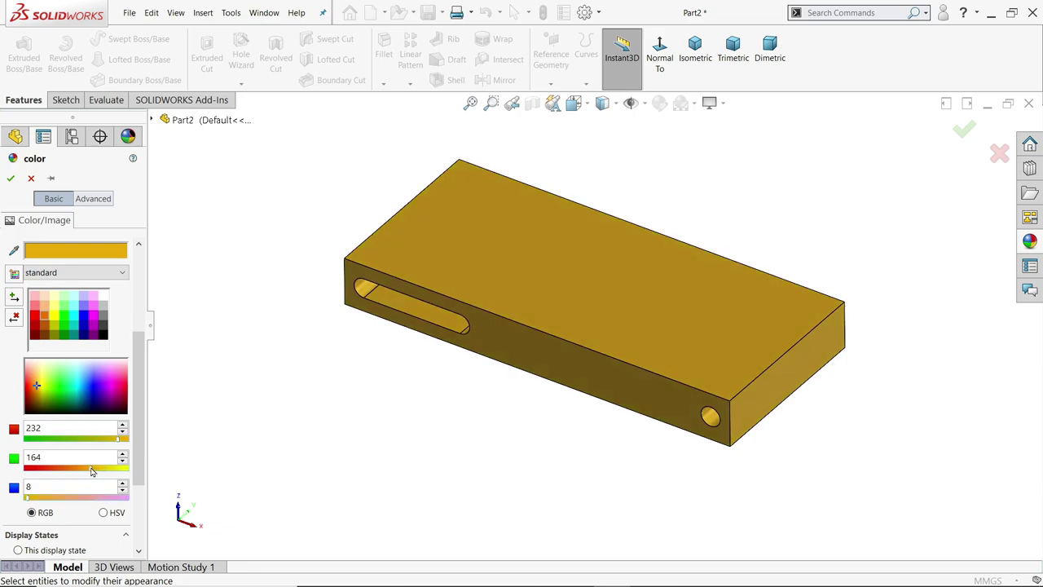
{"action": "left_click", "coordinate": [11, 178]}
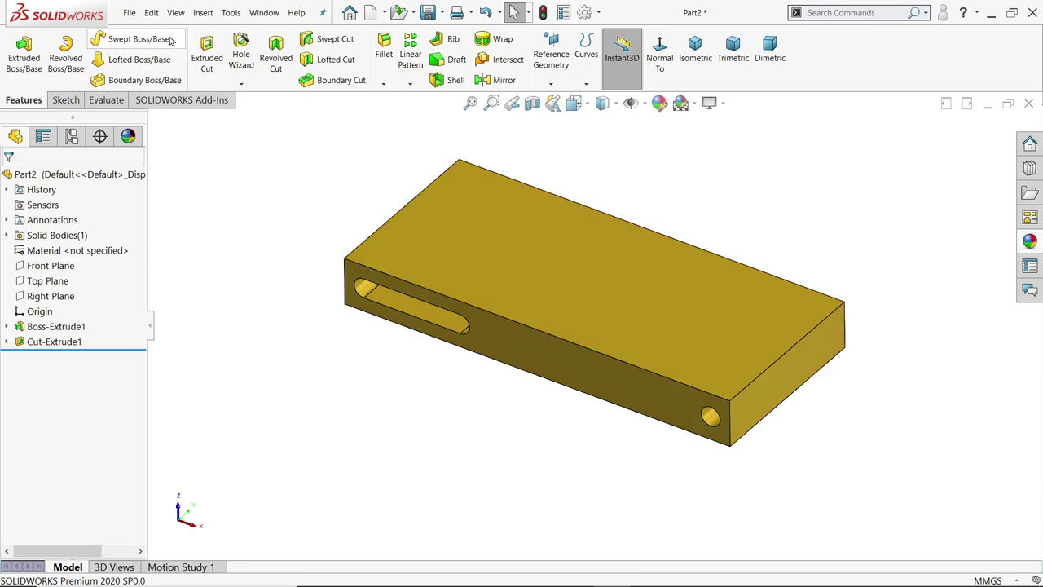
Begin saving the part and create a new folder named "Scissor lift" on the Desktop.
{"action": "left_click", "coordinate": [428, 13]}
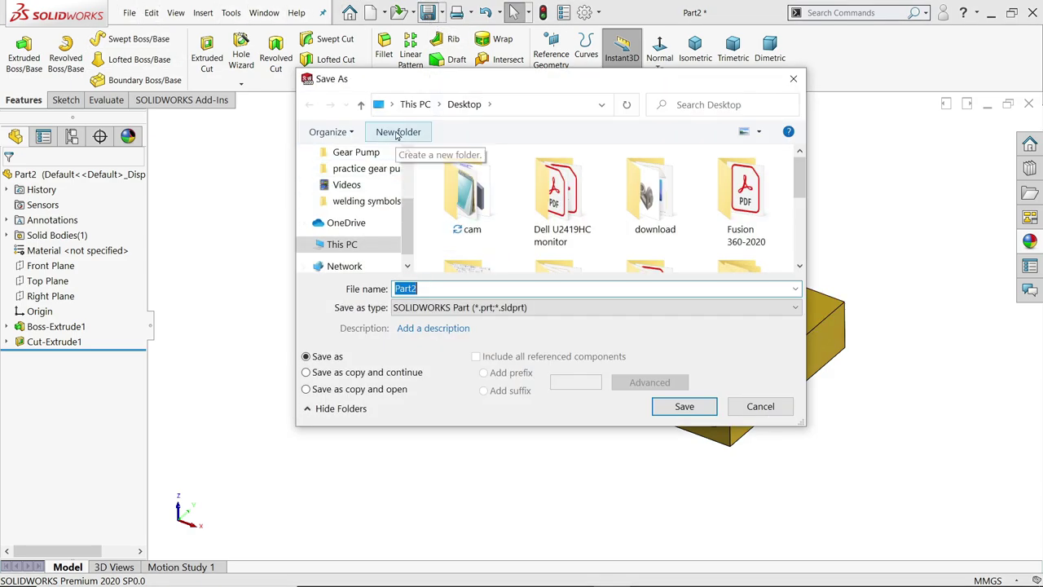
{"action": "scroll", "coordinate": [377, 190], "scroll_direction": "up", "scroll_amount": 3}
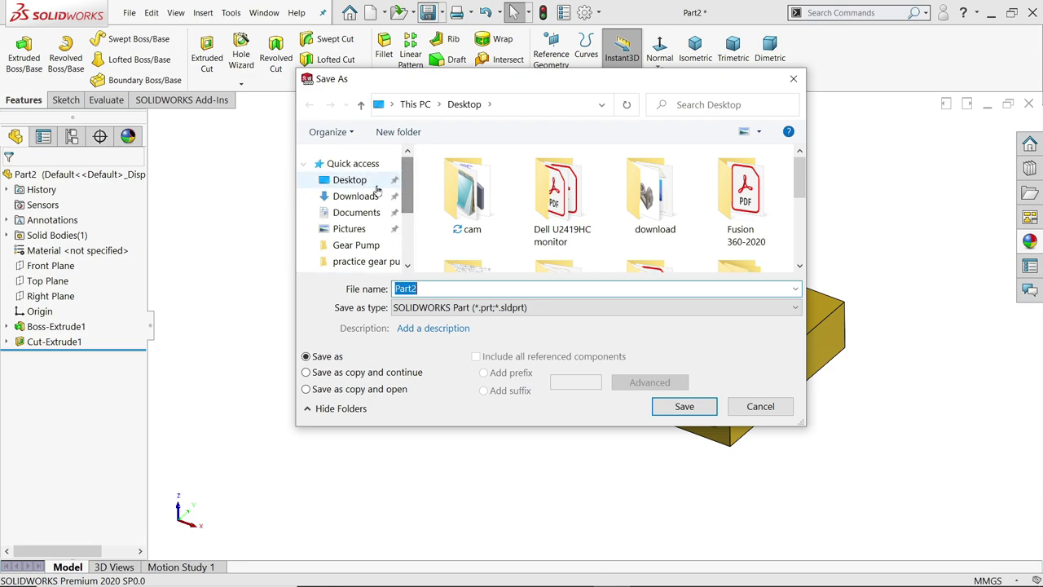
{"action": "left_click", "coordinate": [398, 132]}
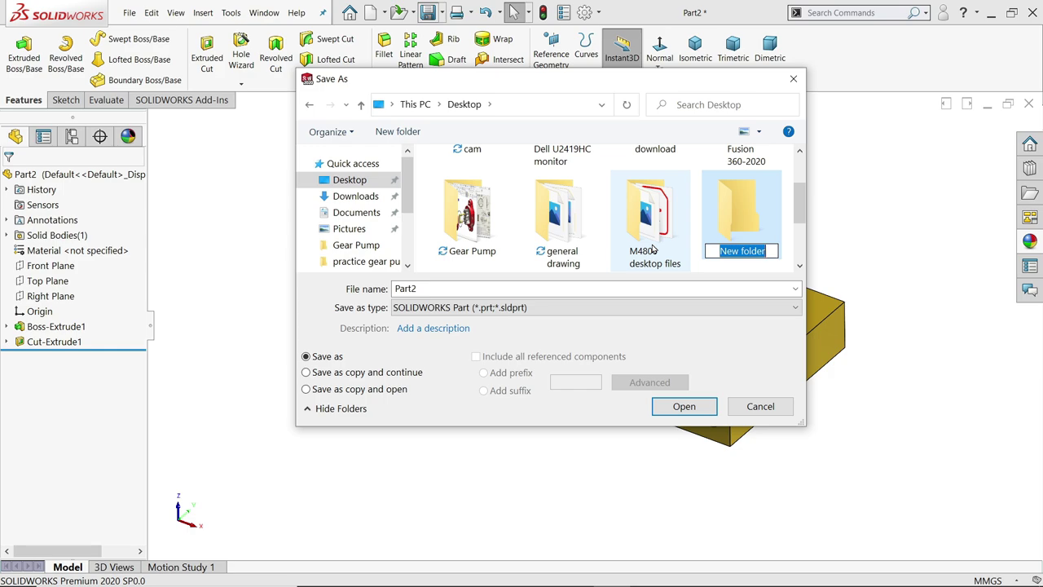
{"action": "type", "text": "Sciss"}
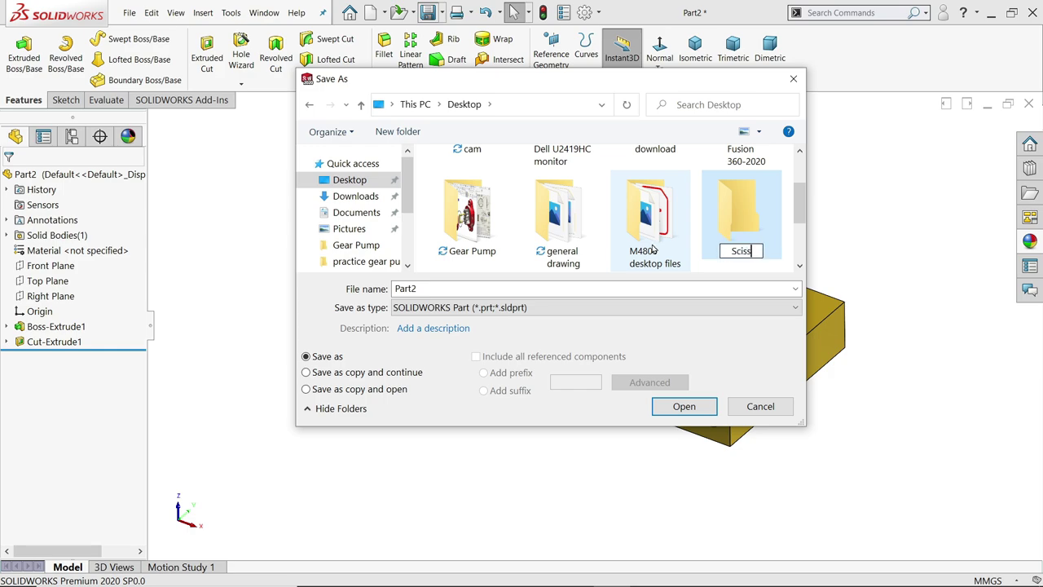
{"action": "type", "text": "or li"}
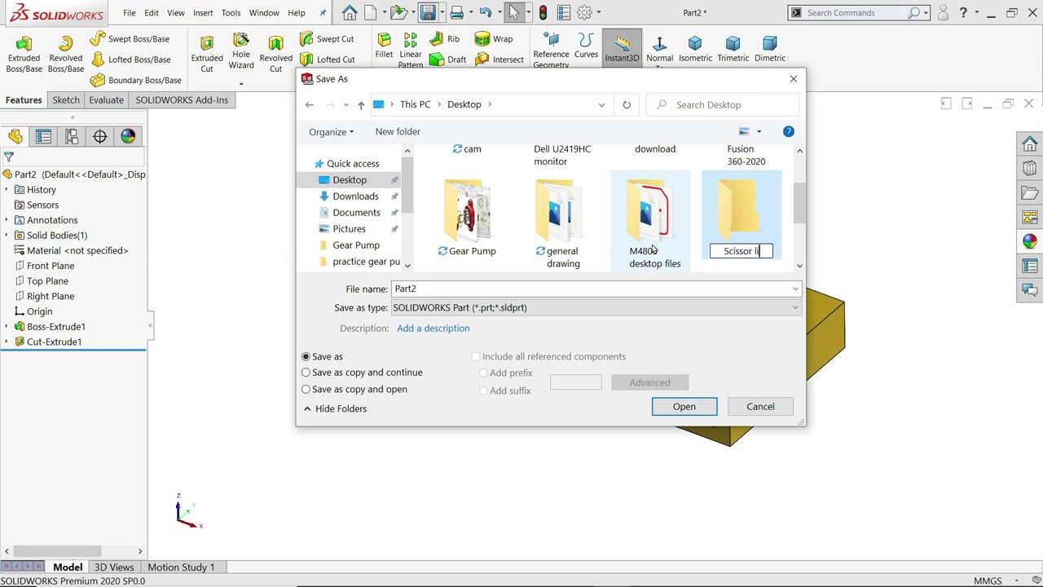
{"action": "type", "text": "ft"}
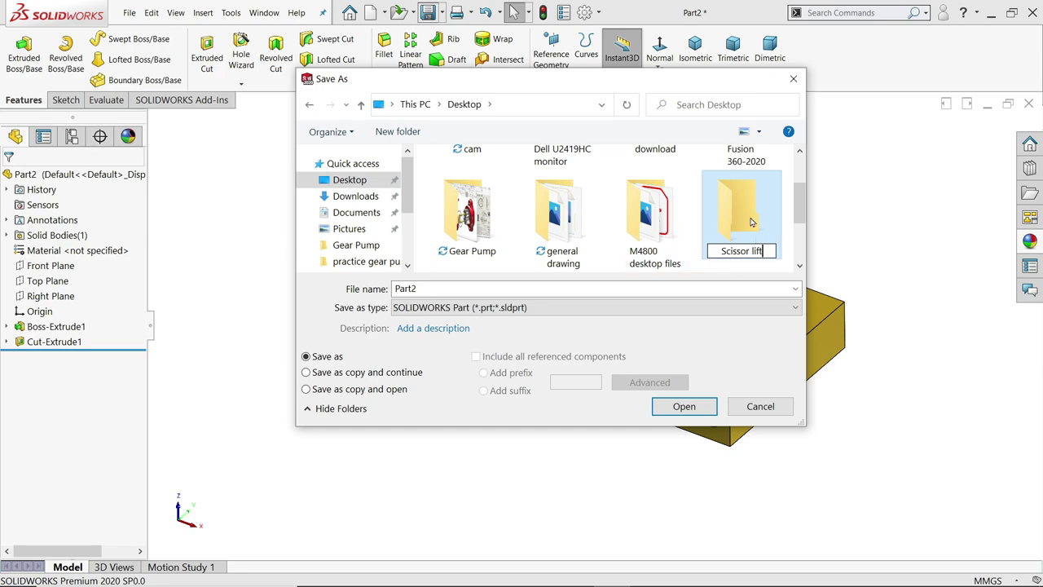
{"action": "double_click", "coordinate": [748, 227]}
{"action": "left_click", "coordinate": [692, 315]}
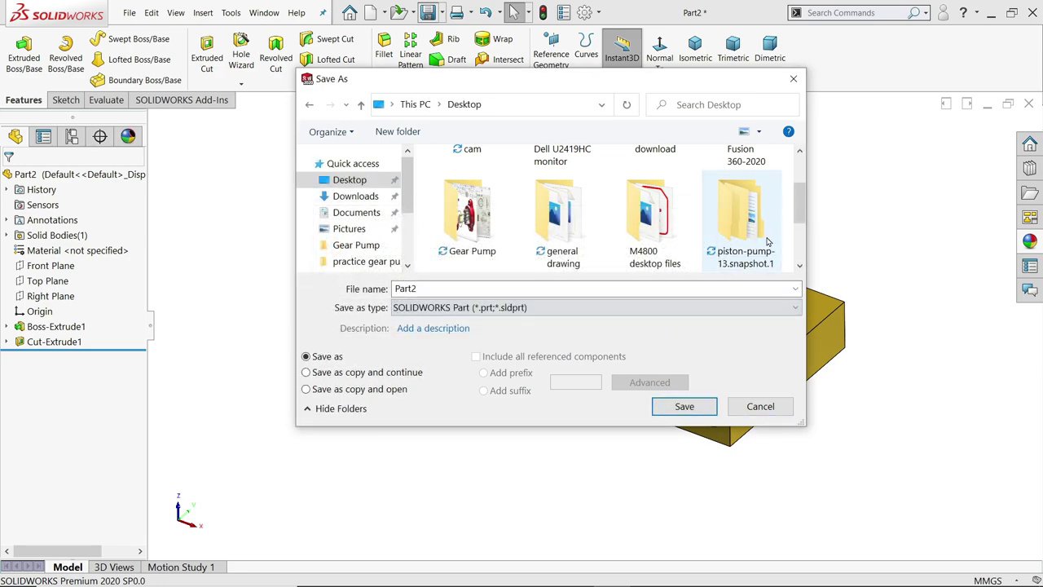
Save the part as "1.Platform" in the Scissor lift folder.
{"action": "left_click_drag", "start_coordinate": [802, 205], "coordinate": [802, 237]}
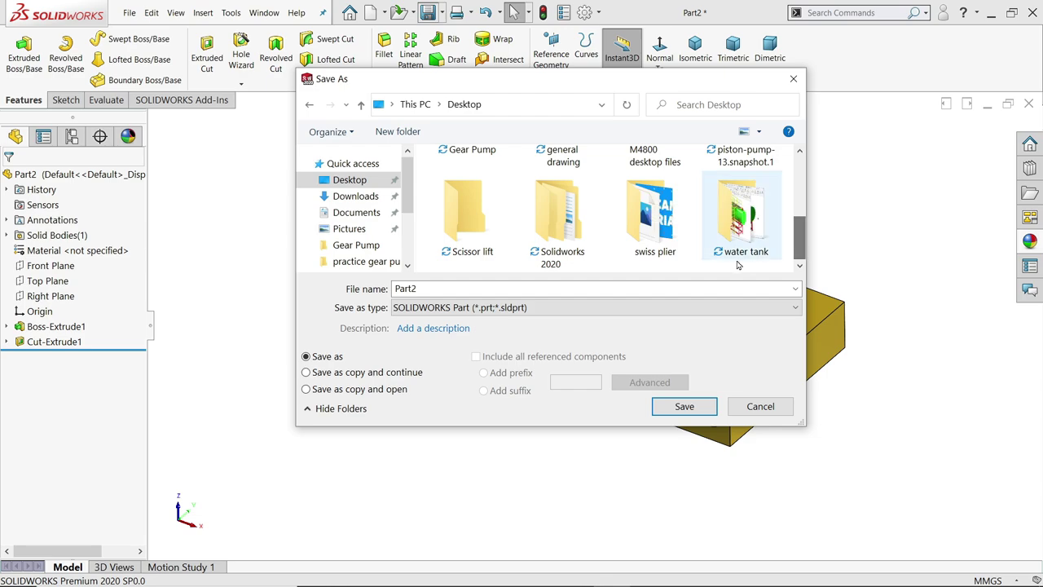
{"action": "double_click", "coordinate": [463, 232]}
{"action": "left_click", "coordinate": [493, 287]}
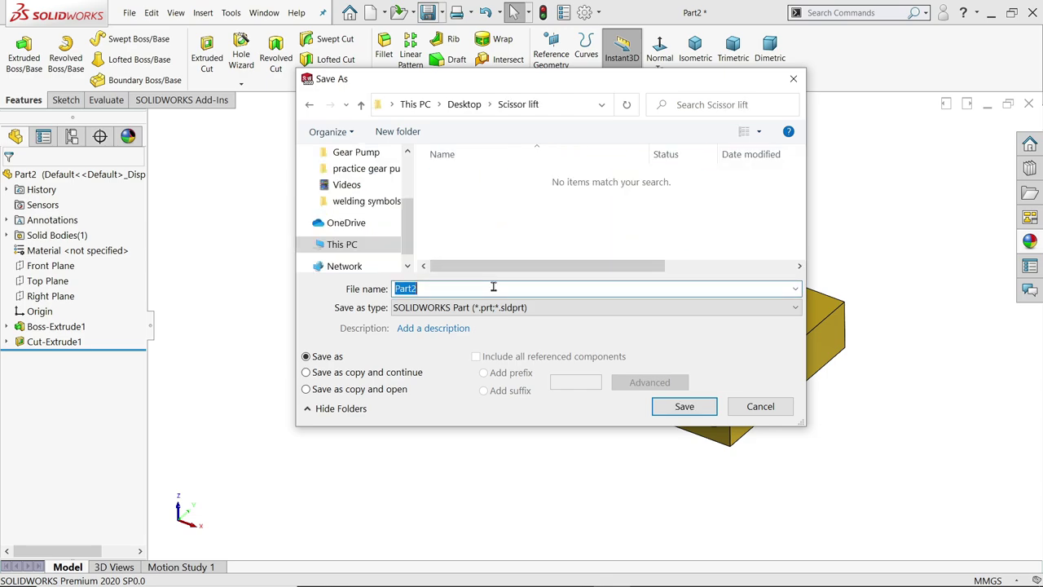
{"action": "type", "text": "1.Platform"}
{"action": "left_click", "coordinate": [683, 406]}
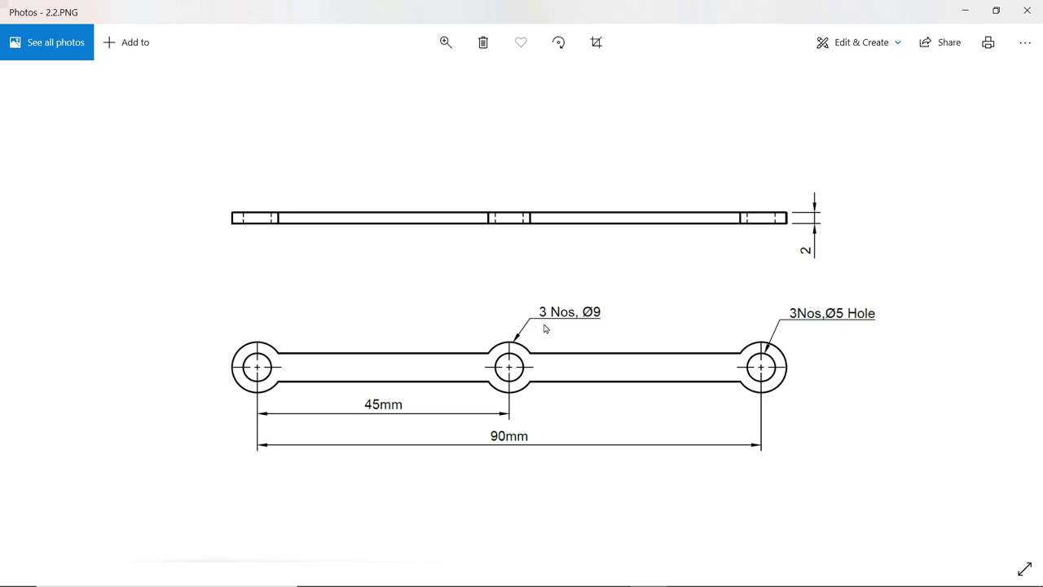
Switch back from the reference drawing to SOLIDWORKS and start a sketch on the Top Plane.
{"action": "left_click", "coordinate": [965, 10]}
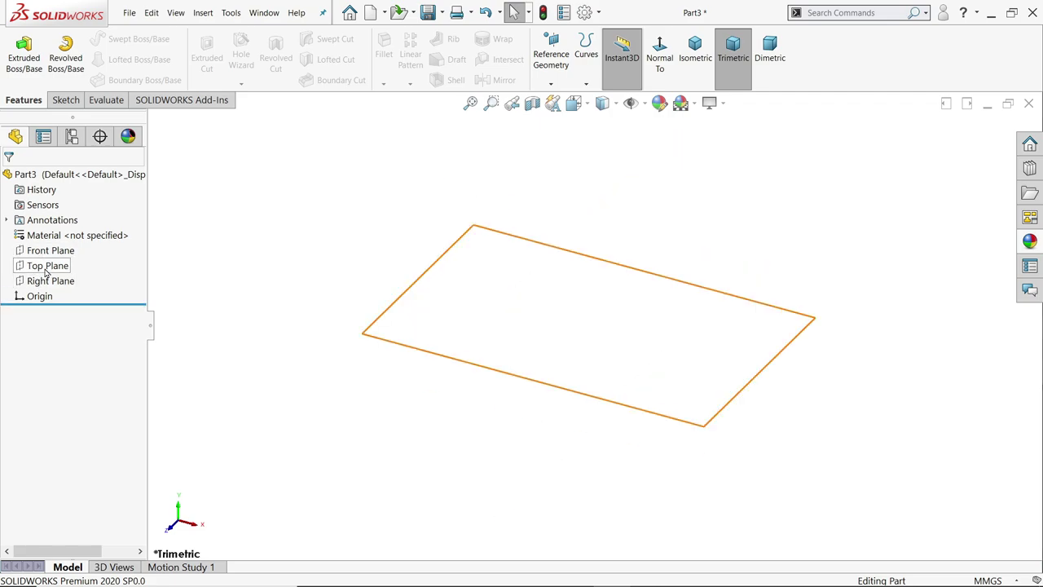
{"action": "left_click", "coordinate": [46, 271]}
{"action": "left_click", "coordinate": [62, 247]}
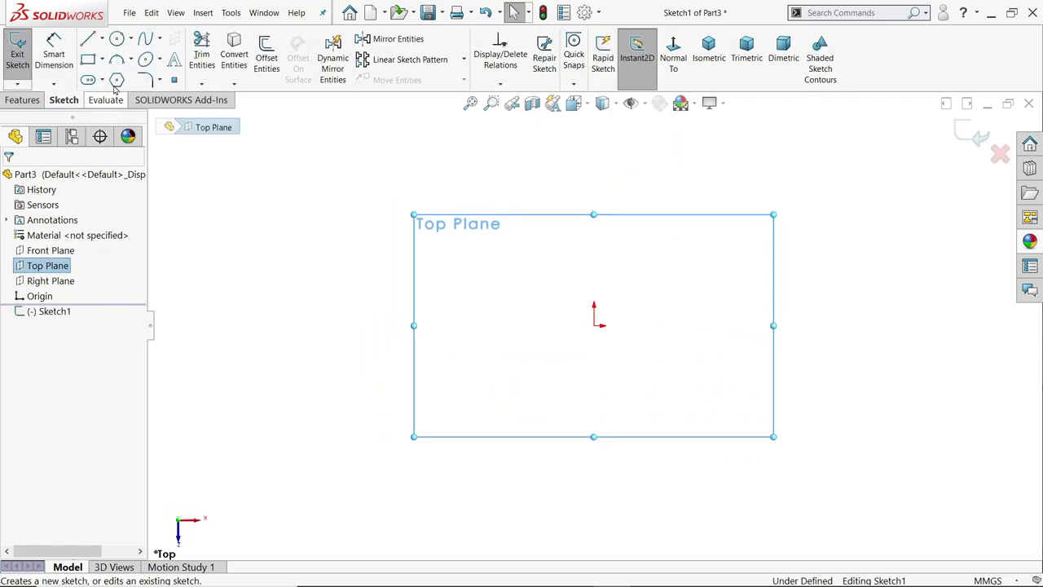
Draw a horizontal construction centerline about 172 mm long starting at the origin.
{"action": "left_click", "coordinate": [102, 39]}
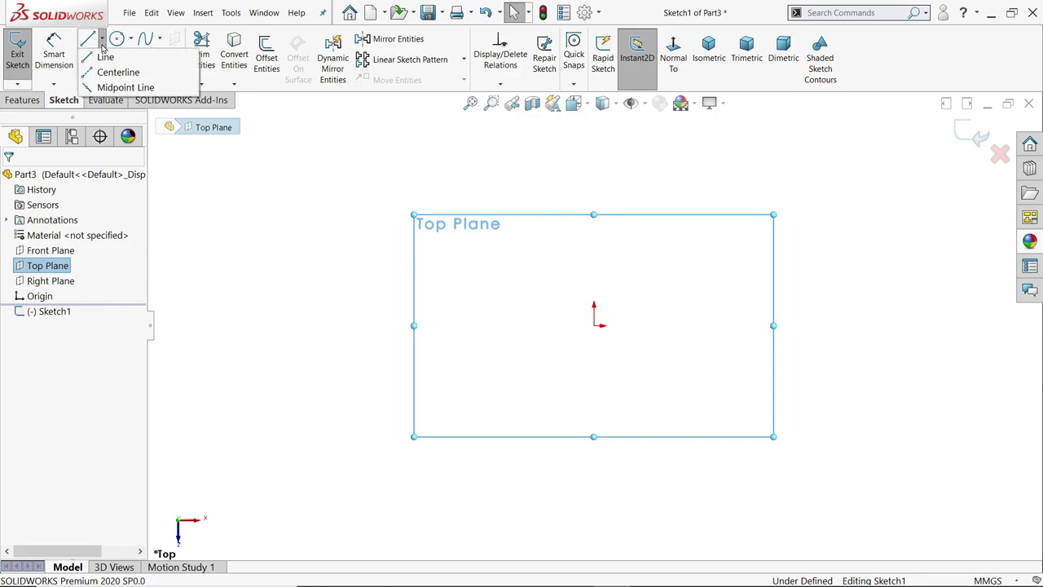
{"action": "left_click", "coordinate": [119, 72]}
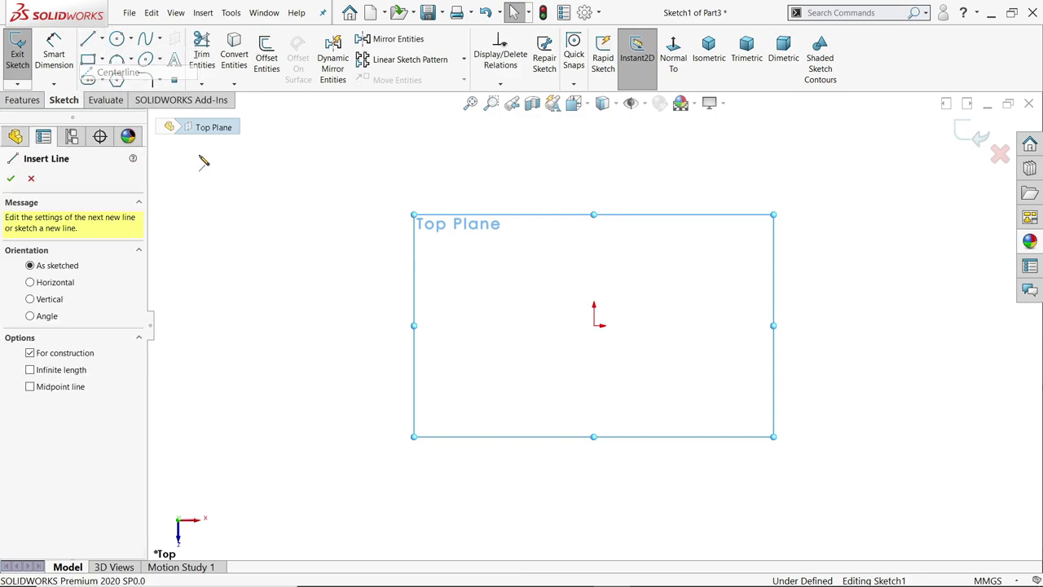
{"action": "left_click", "coordinate": [595, 326]}
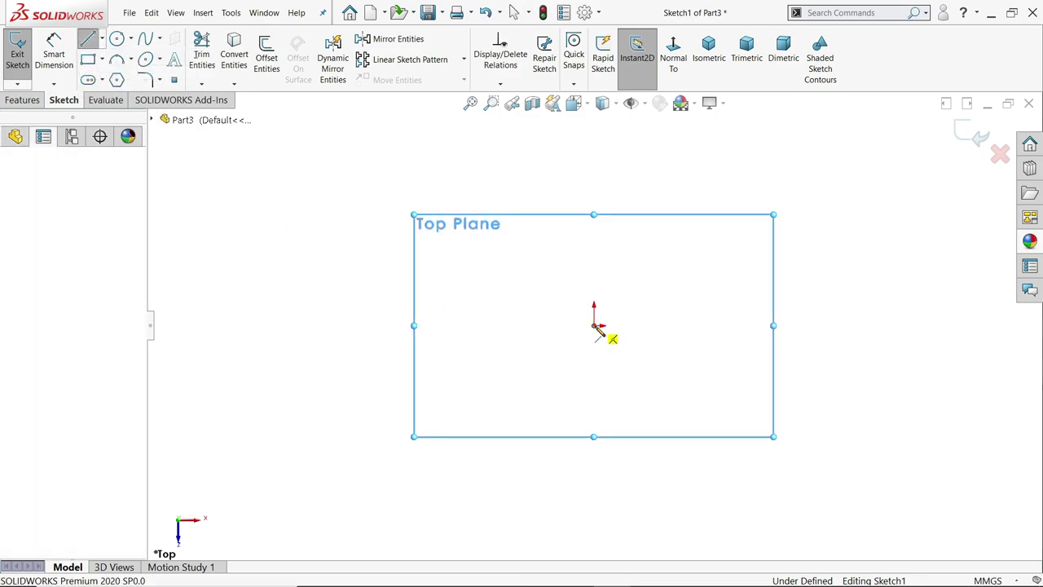
{"action": "left_click", "coordinate": [946, 331]}
{"action": "right_click", "coordinate": [844, 274]}
{"action": "left_click", "coordinate": [877, 282]}
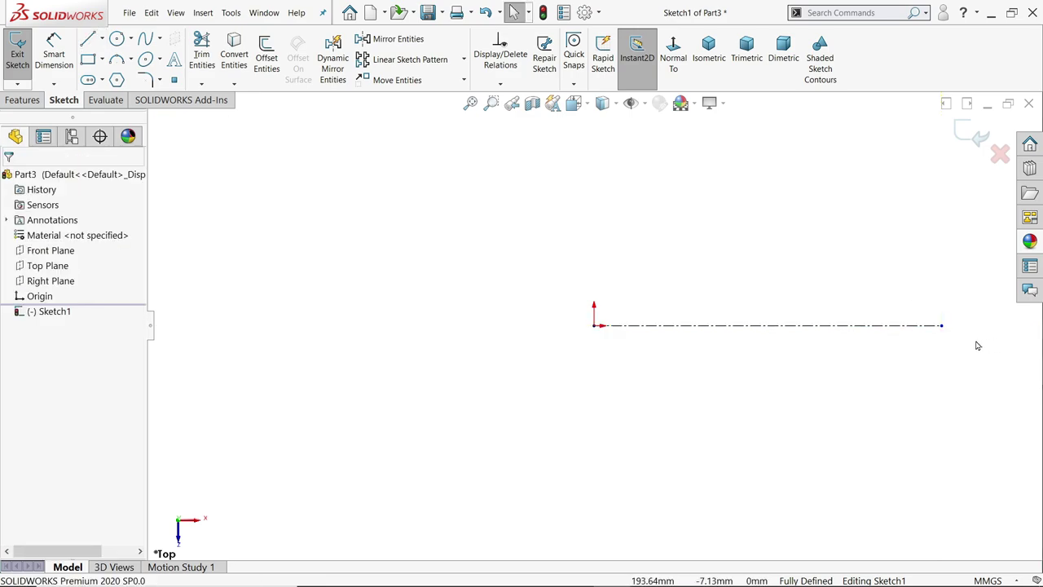
Sketch three circles centred on the centerline's start, midpoint and end, with radii of about 11.5 mm at both ends and a larger middle one.
{"action": "key", "text": "f"}
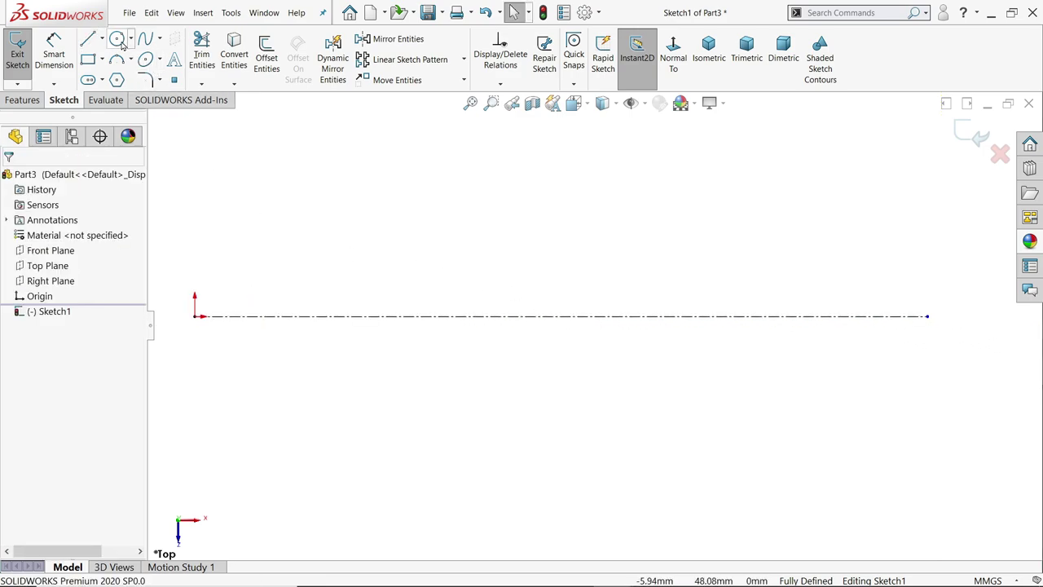
{"action": "left_click", "coordinate": [117, 39]}
{"action": "left_click", "coordinate": [195, 317]}
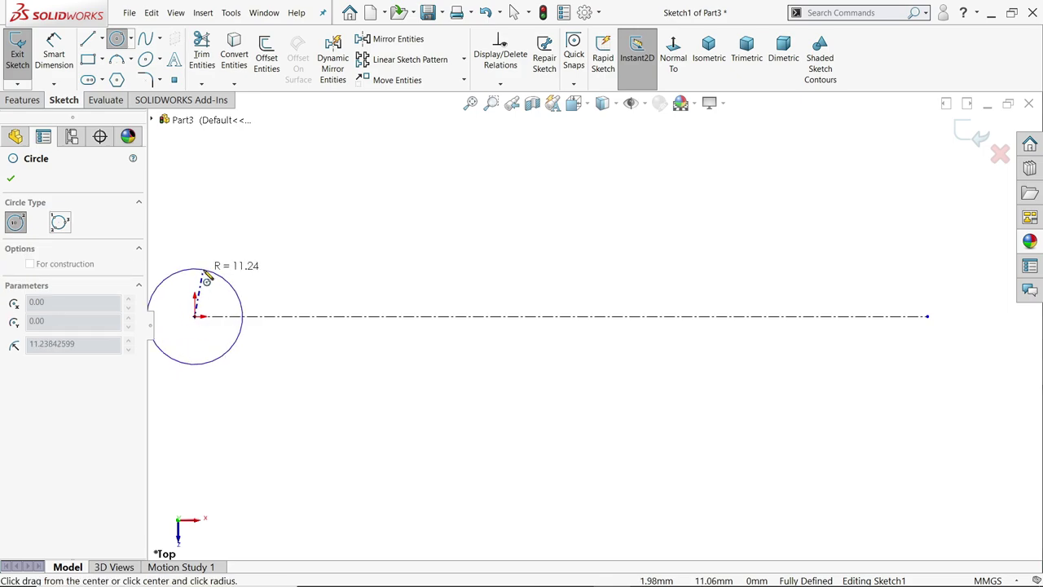
{"action": "left_click", "coordinate": [202, 271]}
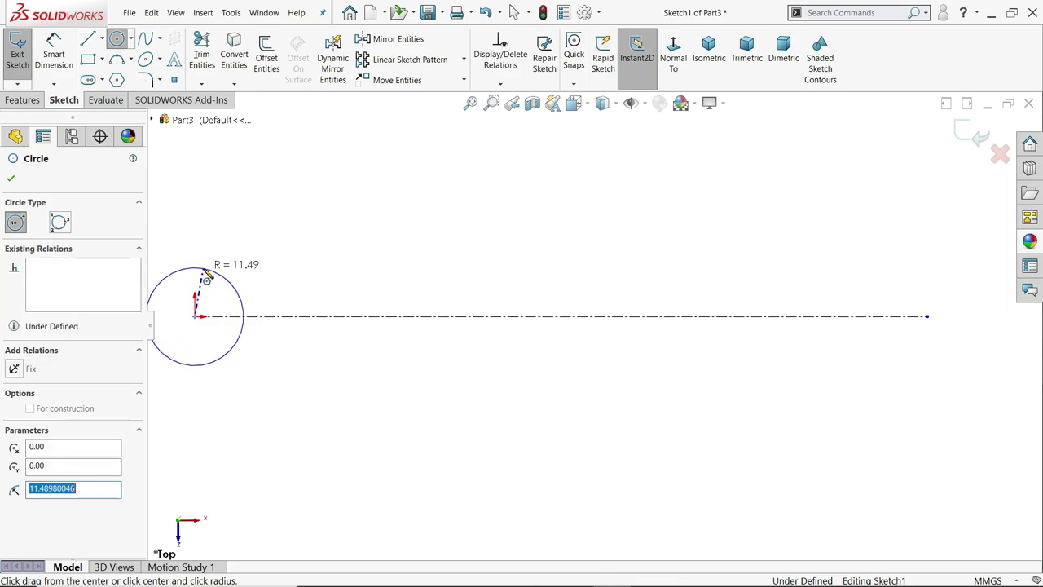
{"action": "left_click", "coordinate": [561, 316]}
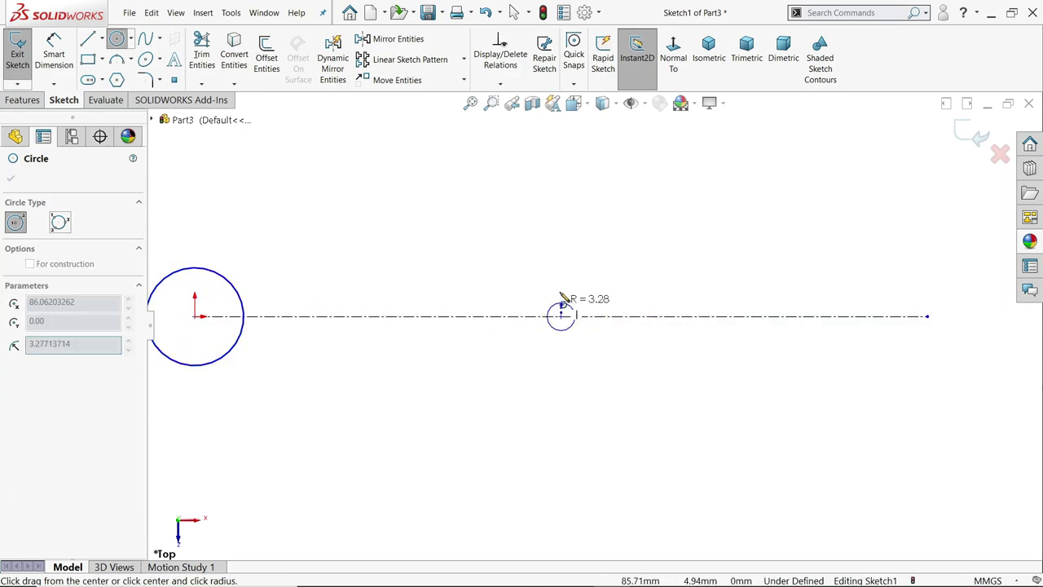
{"action": "left_click", "coordinate": [566, 256]}
{"action": "left_click", "coordinate": [928, 316]}
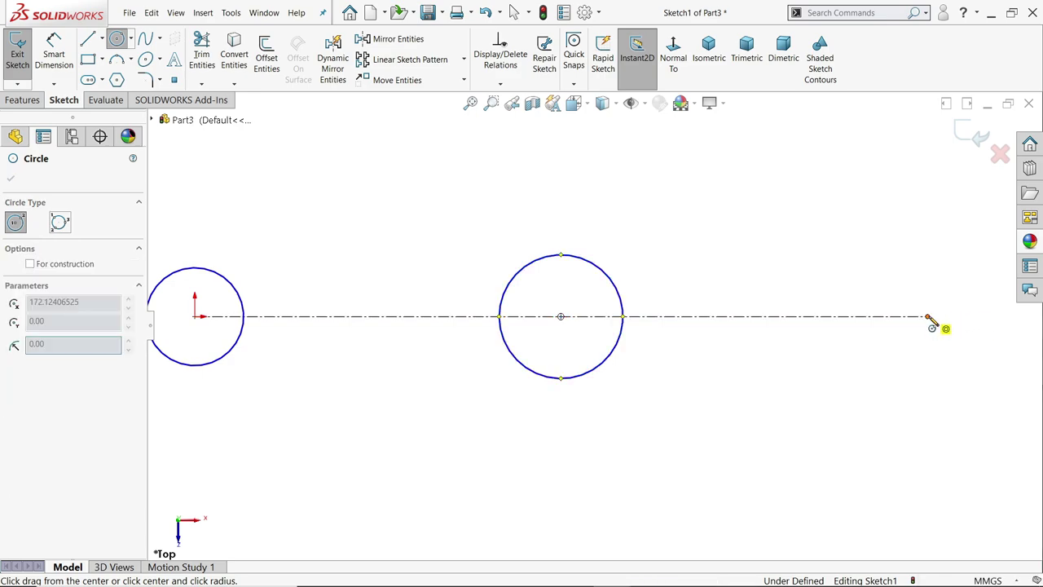
{"action": "left_click", "coordinate": [932, 268]}
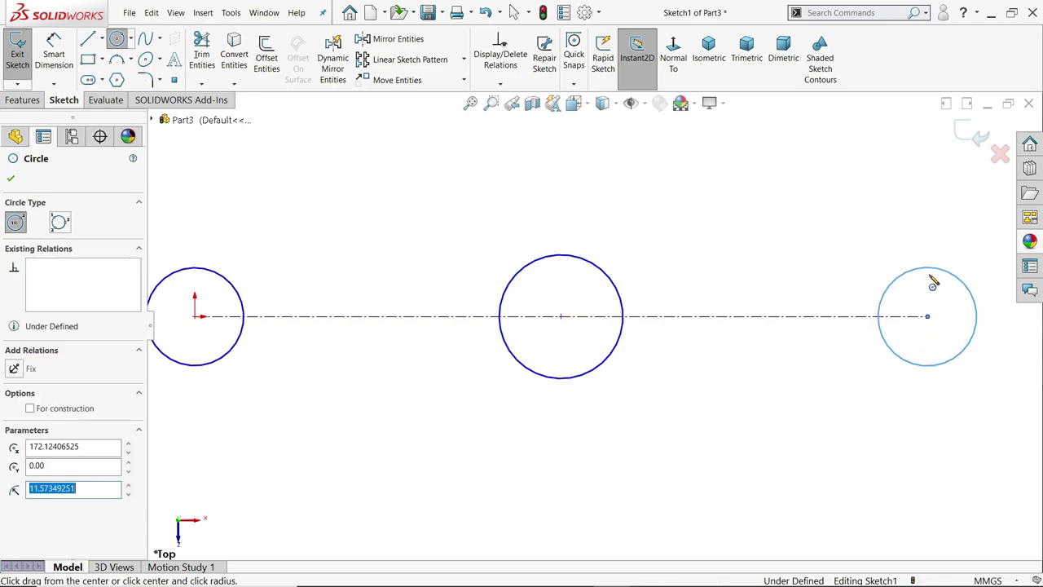
Add a smaller concentric circle inside each one, with radii of about 5.6 mm at the far end, 6.9 mm in the middle and 5.2 mm at the origin.
{"action": "left_click", "coordinate": [928, 316]}
{"action": "left_click", "coordinate": [937, 303]}
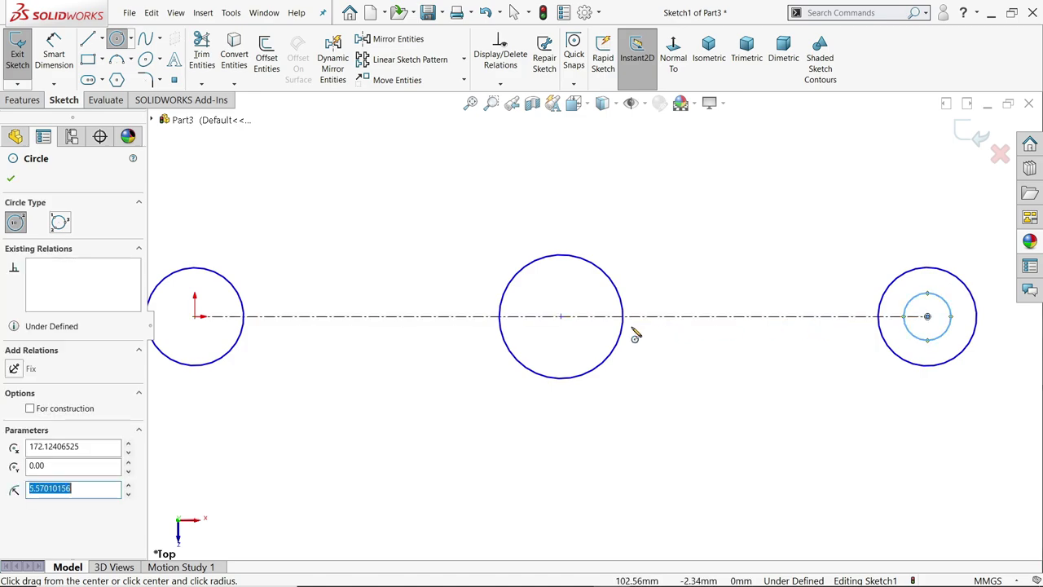
{"action": "left_click", "coordinate": [560, 316]}
{"action": "left_click", "coordinate": [563, 290]}
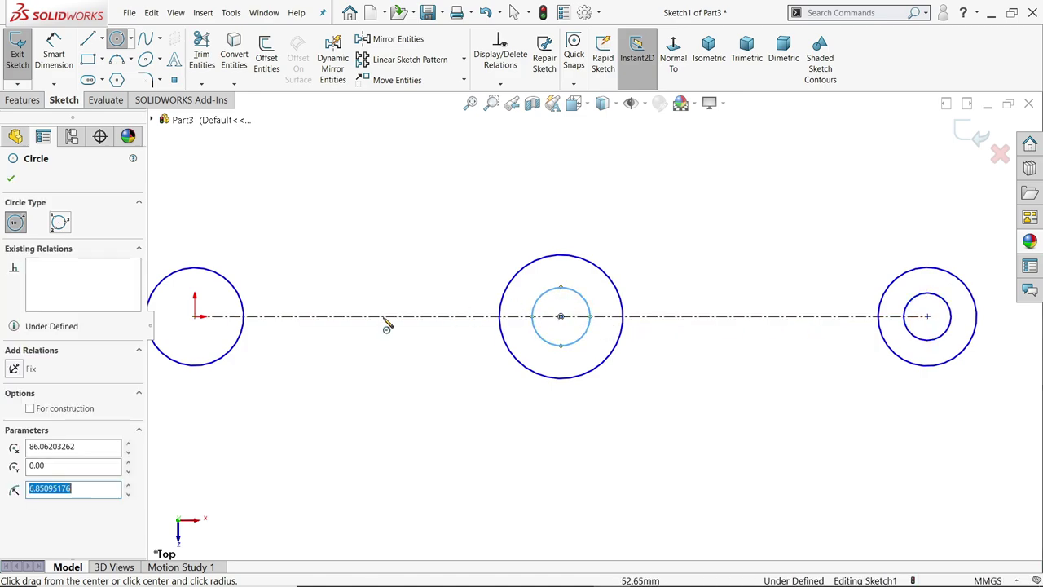
{"action": "left_click", "coordinate": [195, 316]}
{"action": "left_click", "coordinate": [209, 301]}
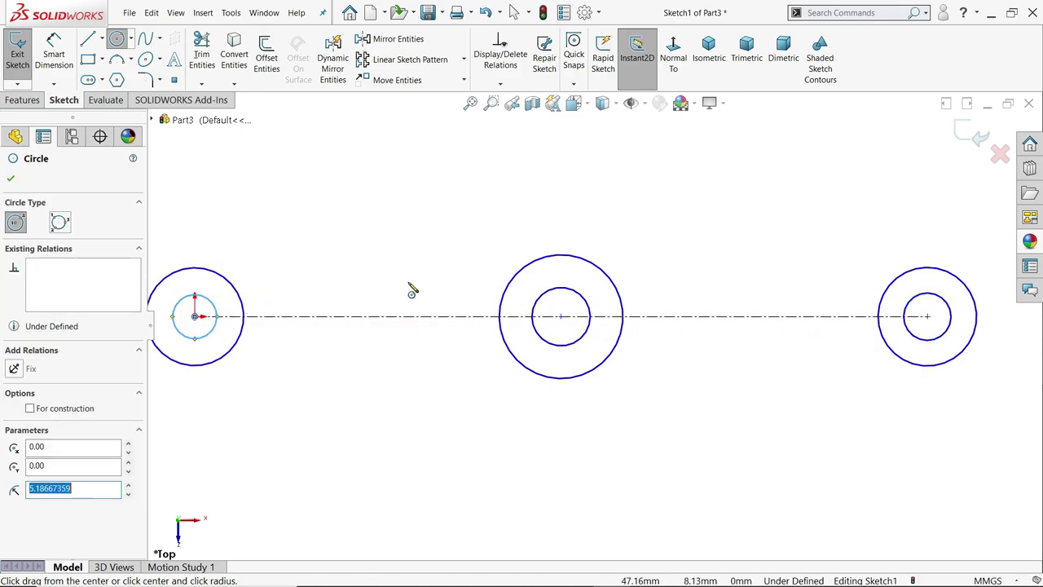
Draw a horizontal line about 135 mm long above the three pairs of circles.
{"action": "key", "text": "f"}
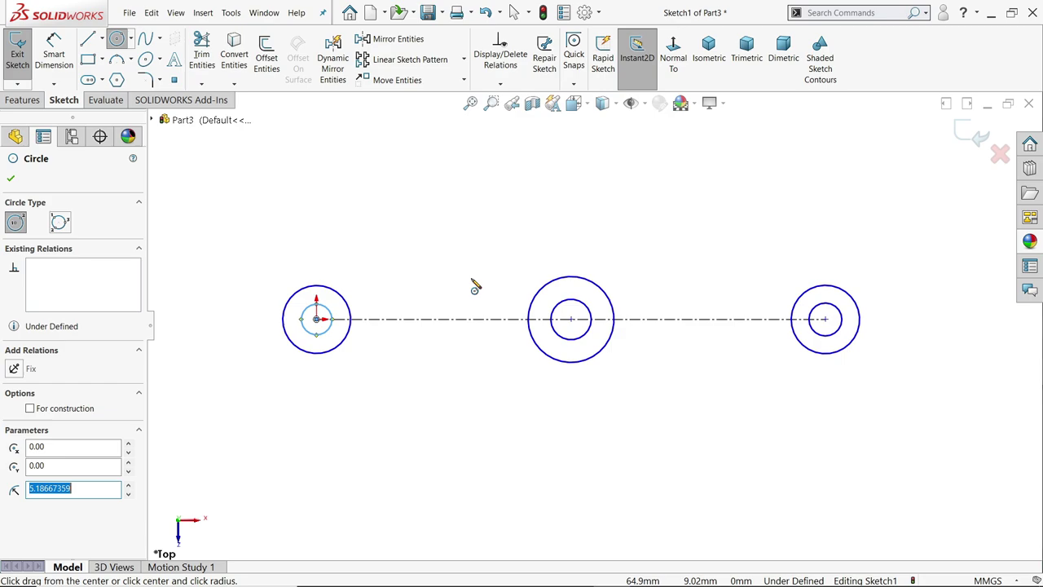
{"action": "left_click", "coordinate": [87, 39]}
{"action": "left_click_drag", "start_coordinate": [374, 237], "coordinate": [774, 237]}
{"action": "key", "text": "Escape"}
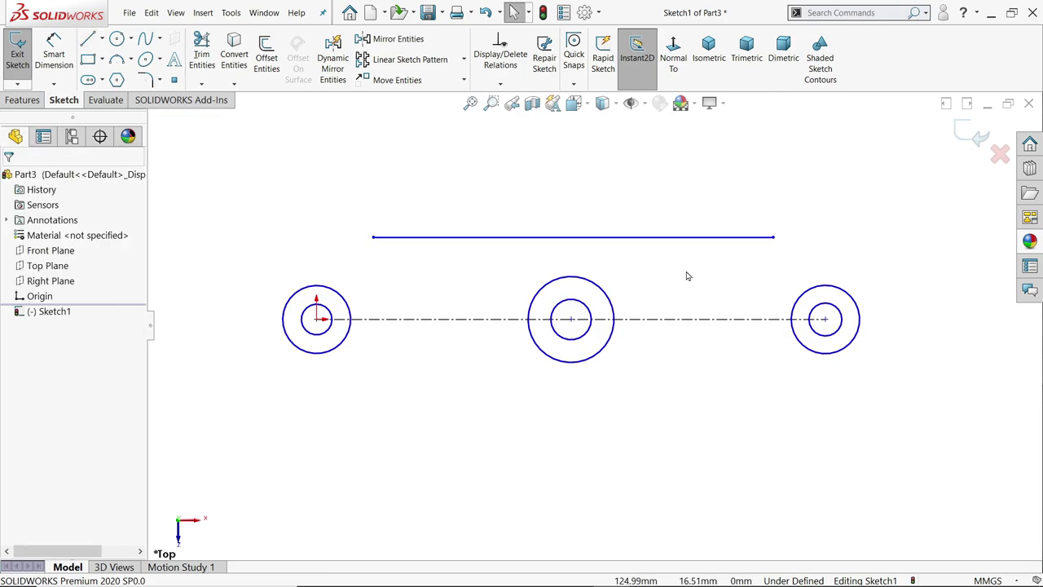
Draw a line about 137 mm long below the circles and give it a Horizontal relation.
{"action": "key", "text": "l"}
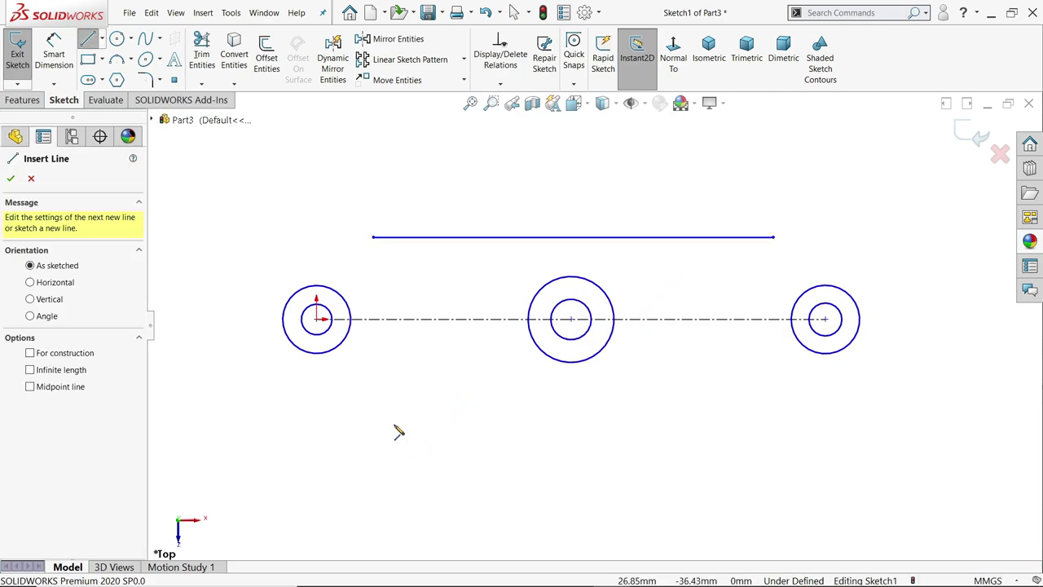
{"action": "mouse_move", "coordinate": [392, 414]}
{"action": "left_mouse_down"}
{"action": "mouse_move", "coordinate": [813, 420]}
{"action": "mouse_move", "coordinate": [799, 411]}
{"action": "left_mouse_up"}
{"action": "right_click", "coordinate": [862, 376]}
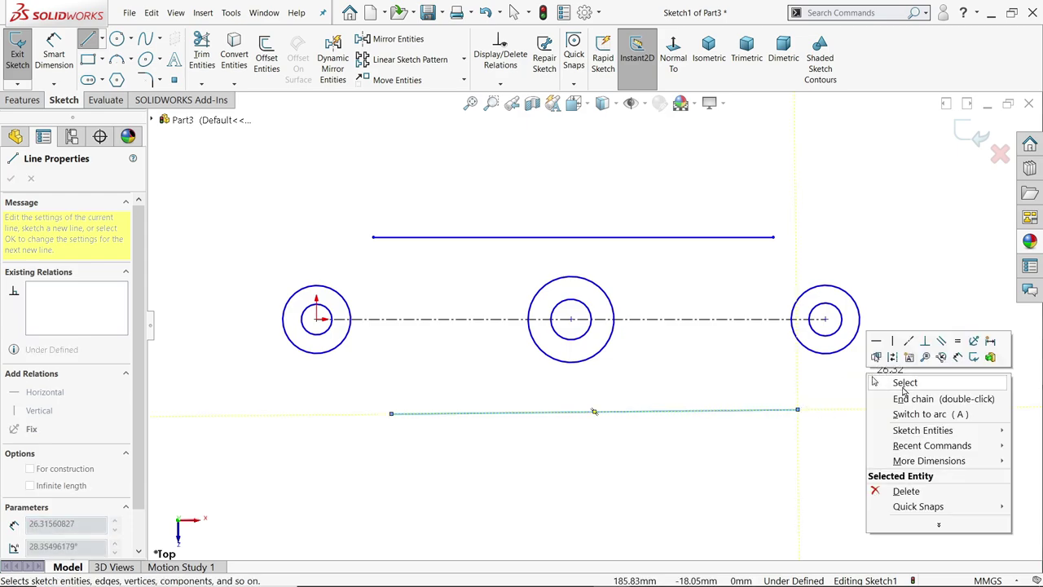
{"action": "left_click", "coordinate": [889, 383]}
{"action": "left_click", "coordinate": [664, 417]}
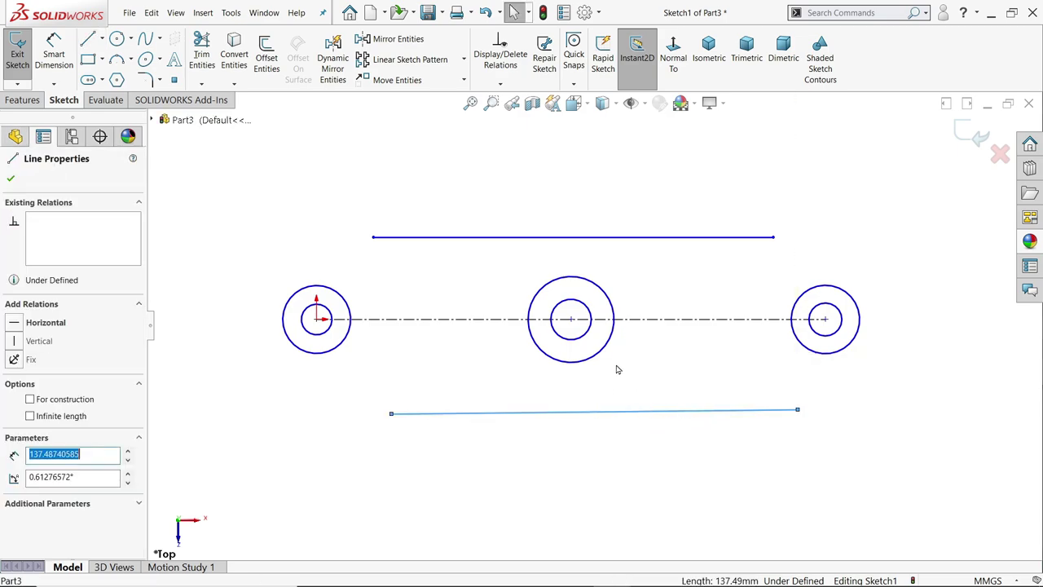
{"action": "left_click", "coordinate": [45, 323]}
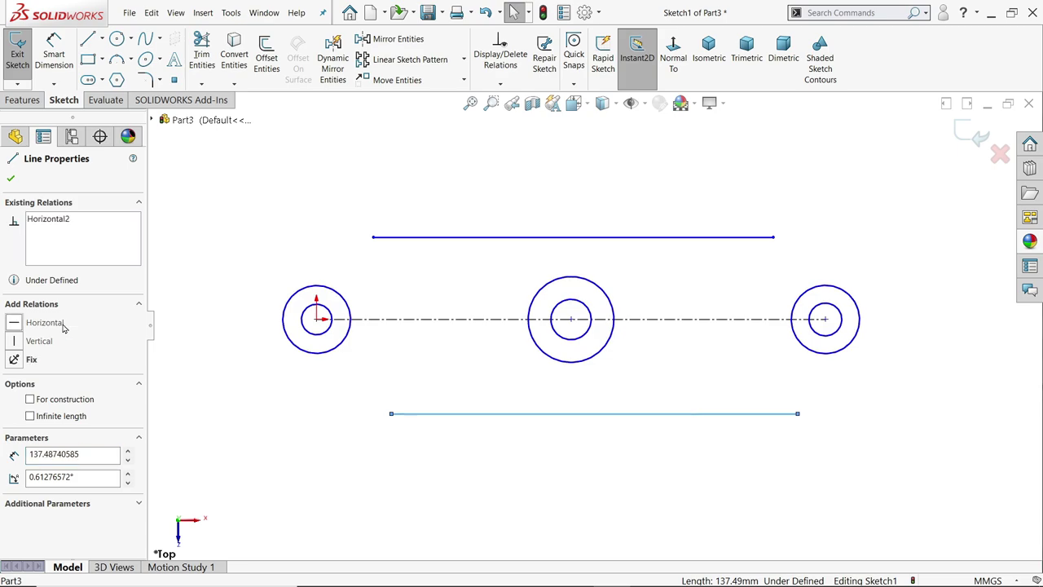
{"action": "left_click", "coordinate": [521, 238]}
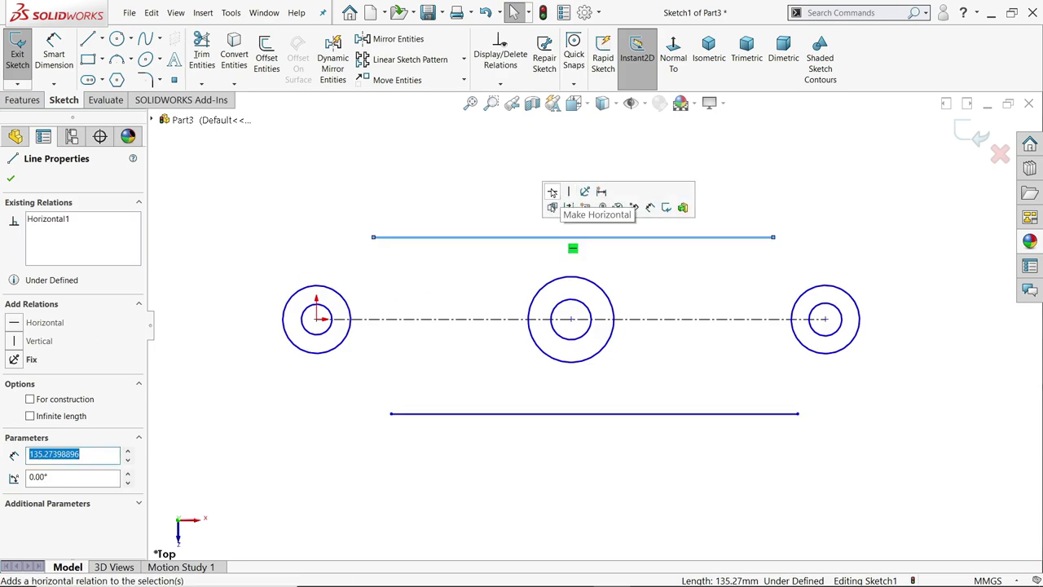
{"action": "left_click", "coordinate": [571, 207]}
{"action": "left_click", "coordinate": [424, 247]}
{"action": "scroll", "coordinate": [670, 307], "scroll_direction": "down", "scroll_amount": 2}
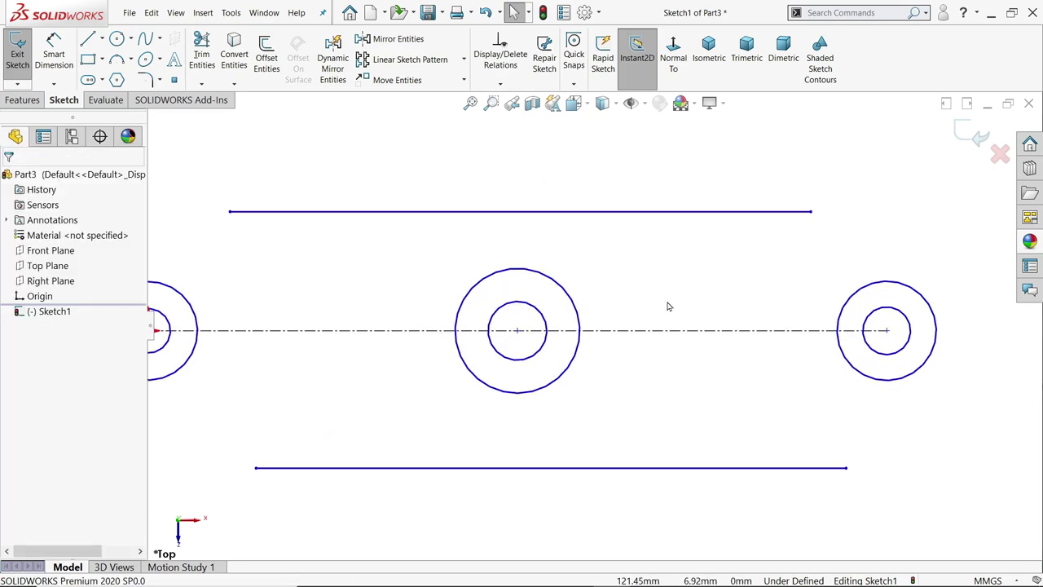
{"action": "scroll", "coordinate": [645, 309], "scroll_direction": "up", "scroll_amount": 2}
{"action": "scroll", "coordinate": [457, 354], "scroll_direction": "down", "scroll_amount": 2}
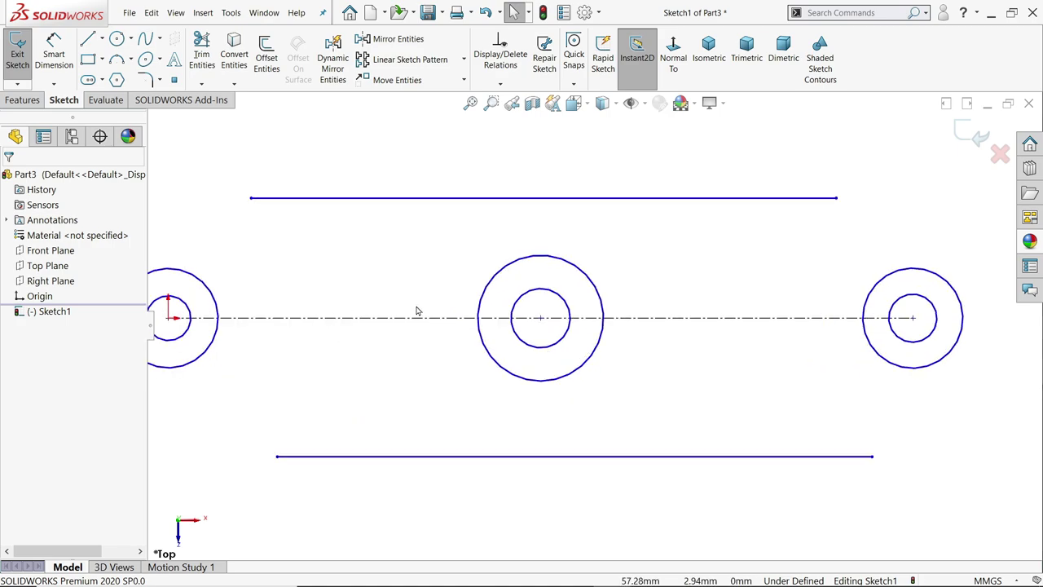
{"action": "scroll", "coordinate": [359, 310], "scroll_direction": "up", "scroll_amount": 1}
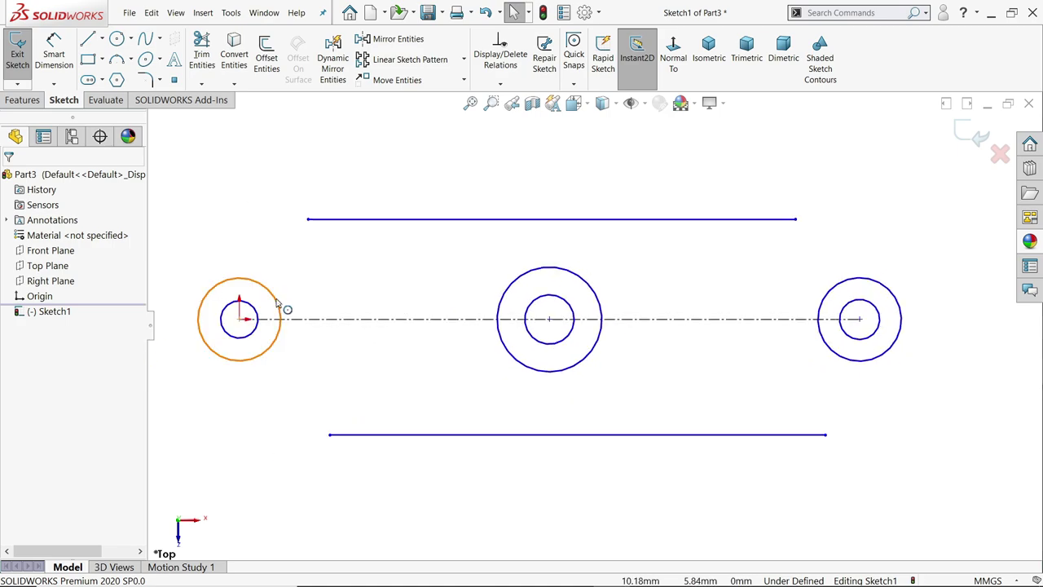
Select the three outer circles and apply an Equal relation to them.
{"action": "left_click", "coordinate": [277, 303]}
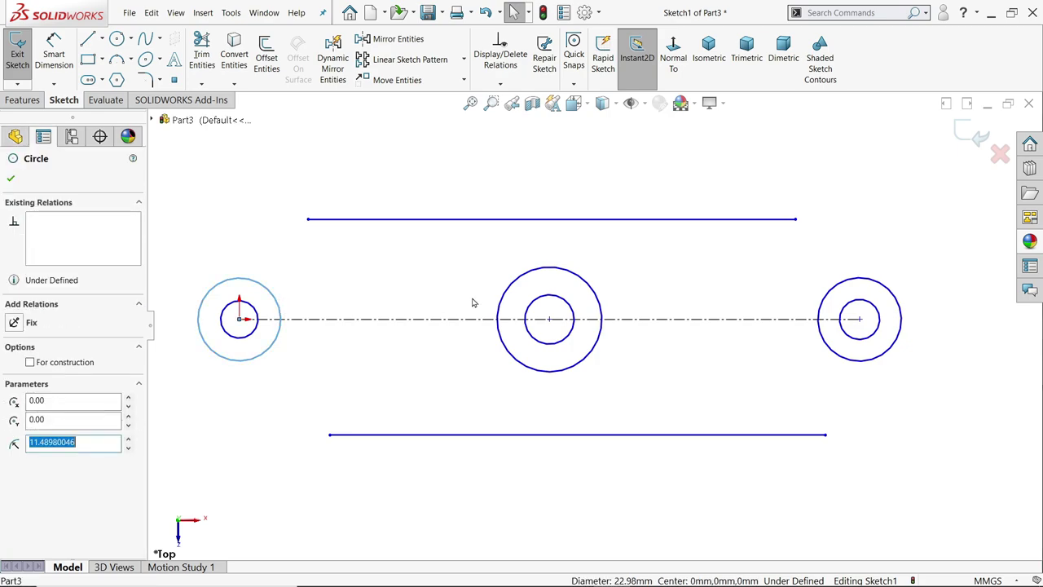
{"action": "left_click", "coordinate": [507, 295], "text": "ctrl"}
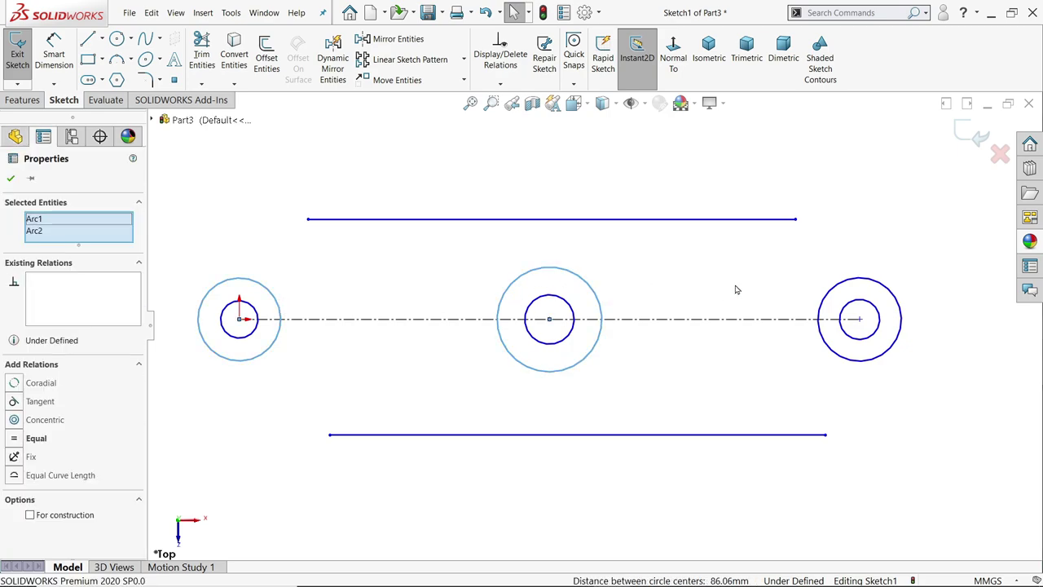
{"action": "left_click", "coordinate": [830, 294], "text": "ctrl"}
{"action": "left_click", "coordinate": [894, 243]}
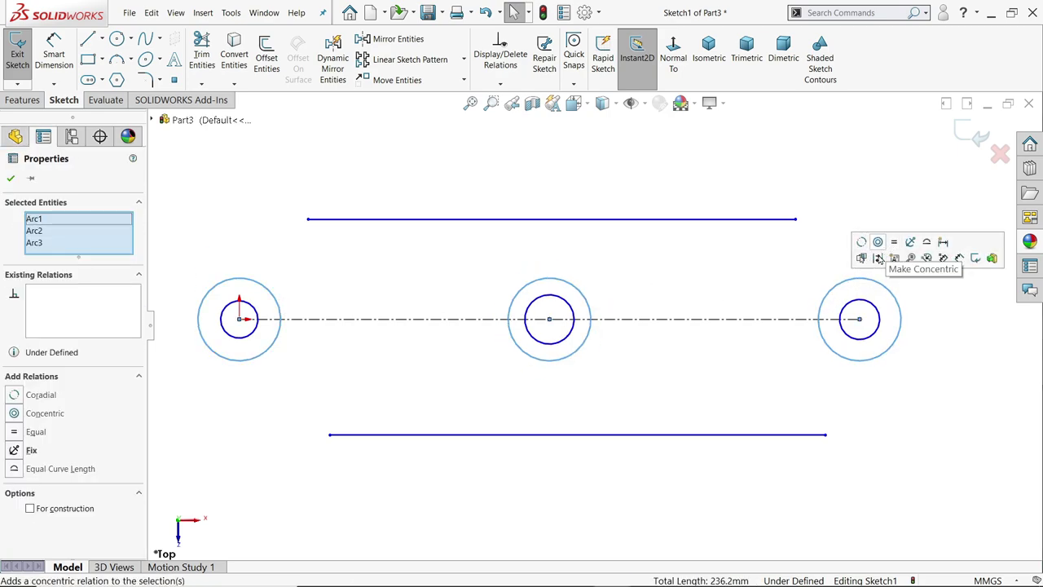
Apply an Equal relation to the three inner hole circles.
{"action": "left_click", "coordinate": [857, 305]}
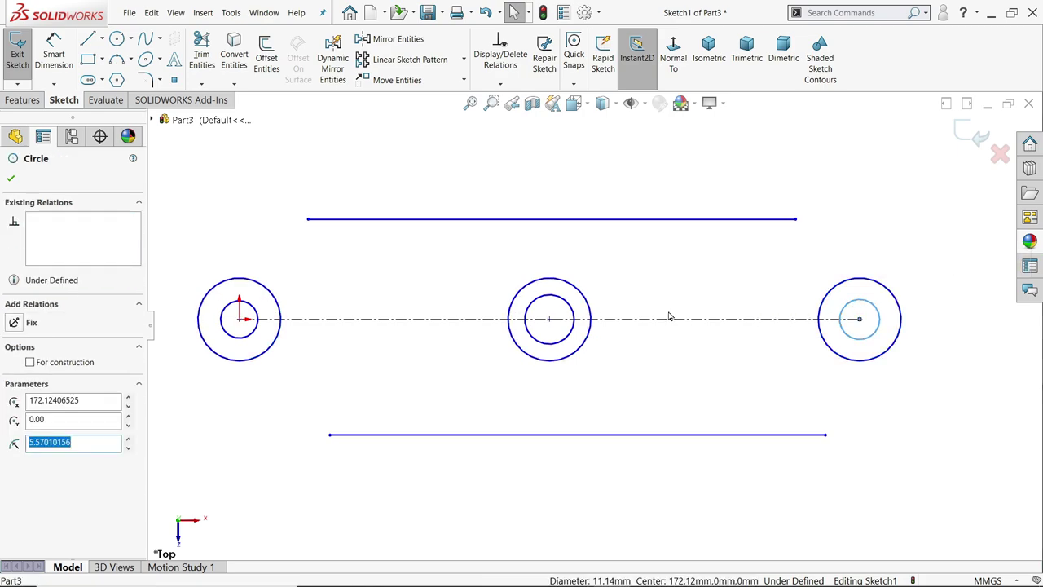
{"action": "left_click", "coordinate": [574, 319], "text": "ctrl"}
{"action": "left_click", "coordinate": [256, 314], "text": "ctrl"}
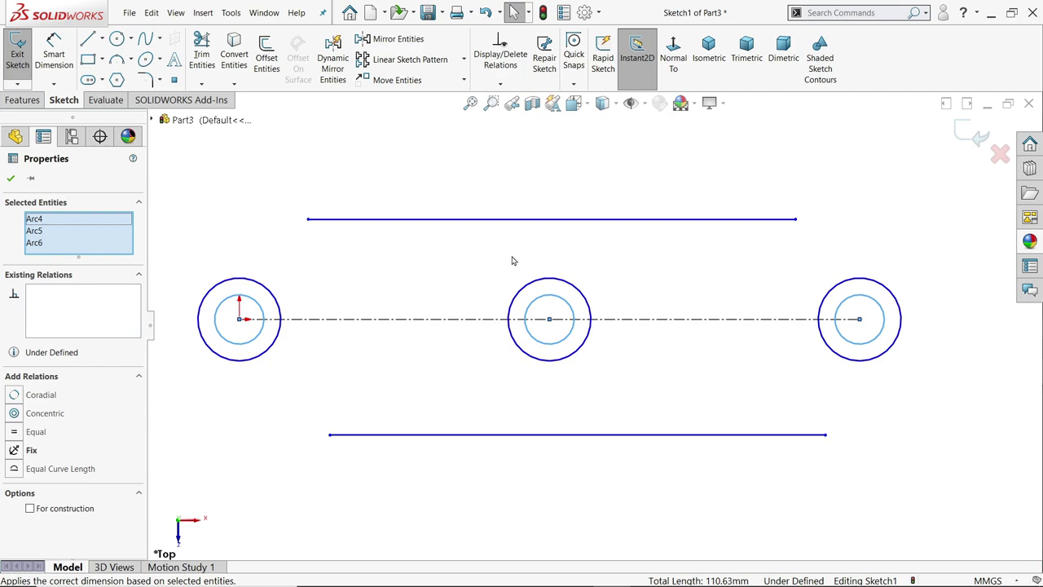
{"action": "left_click", "coordinate": [352, 256]}
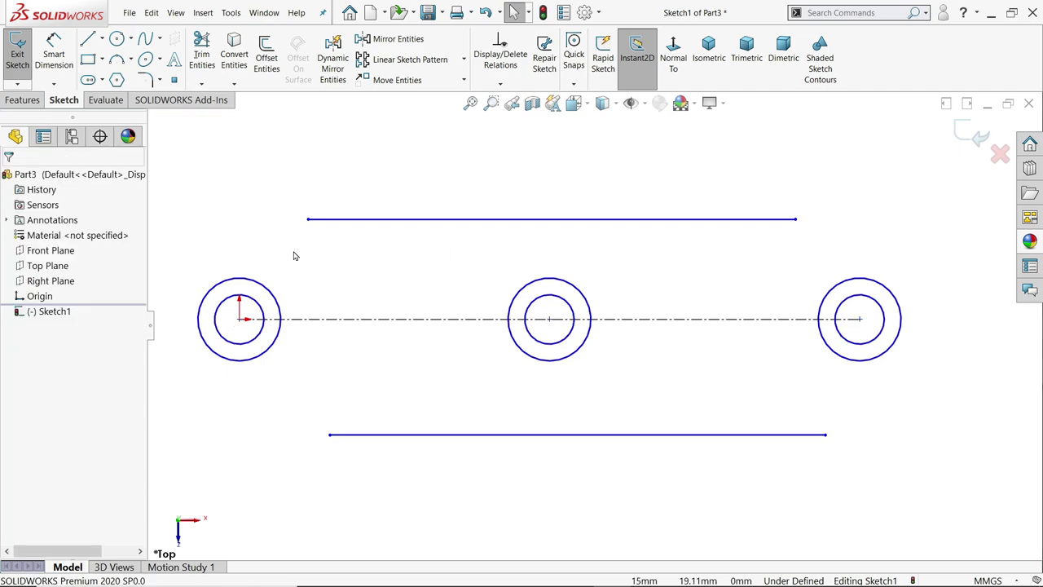
{"action": "left_click", "coordinate": [252, 302]}
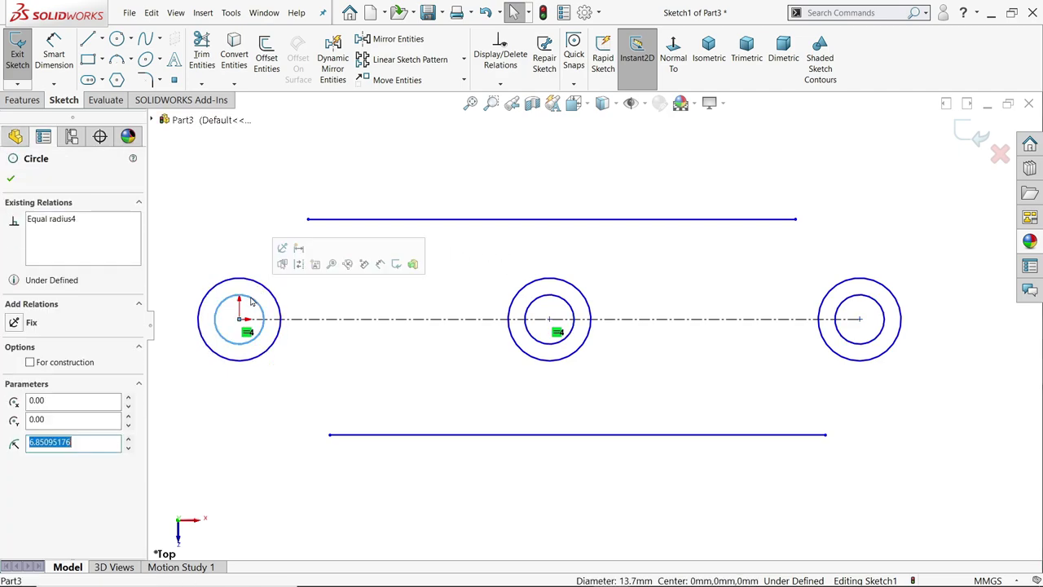
{"action": "left_click", "coordinate": [308, 220], "text": "ctrl"}
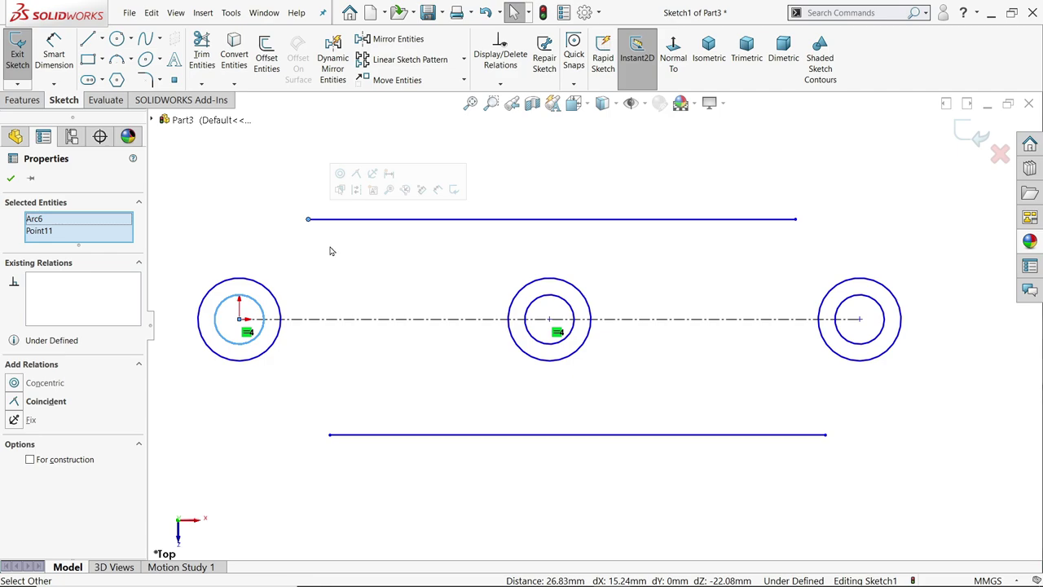
{"action": "left_click", "coordinate": [330, 251]}
Make the upper line tangent to the left inner circle and the lower line tangent to the right inner circle.
{"action": "left_click", "coordinate": [334, 219]}
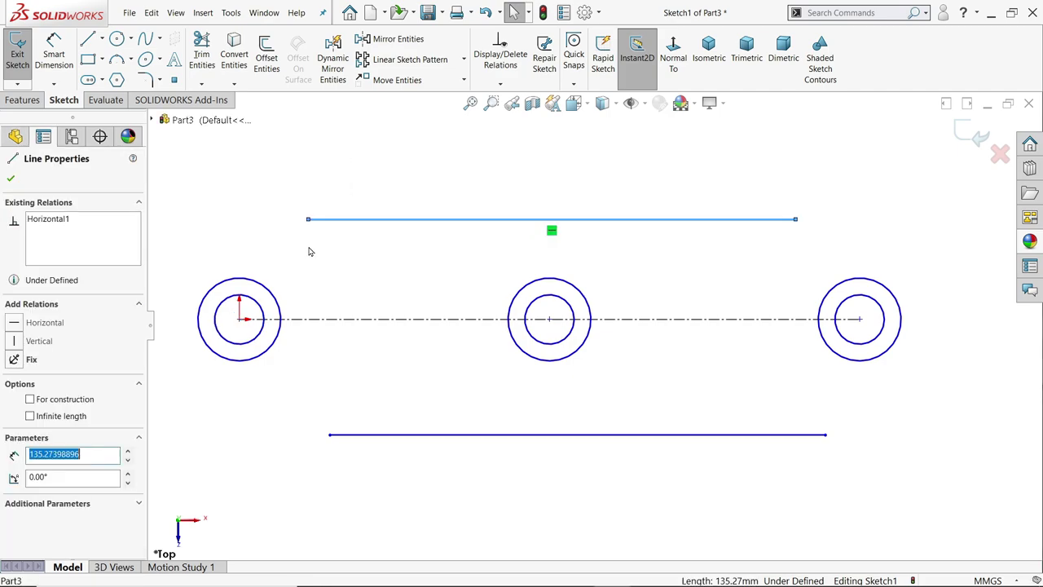
{"action": "left_click", "coordinate": [261, 305], "text": "ctrl"}
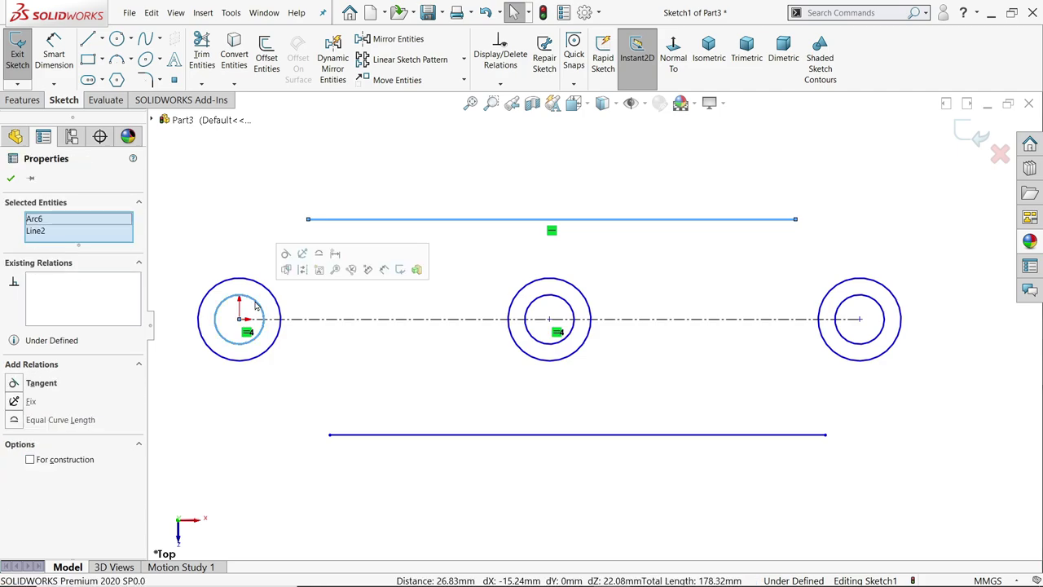
{"action": "left_click", "coordinate": [286, 254]}
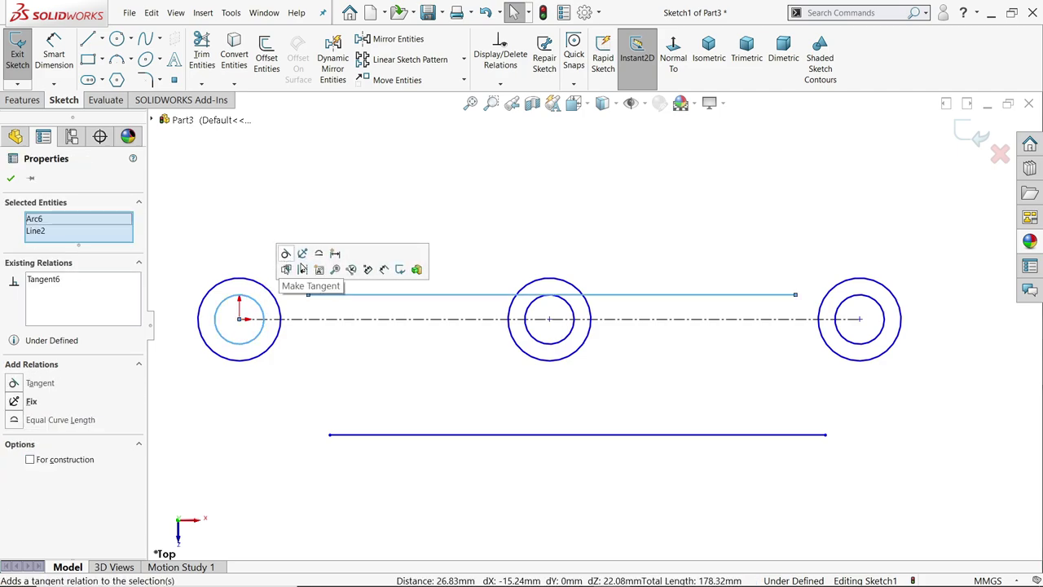
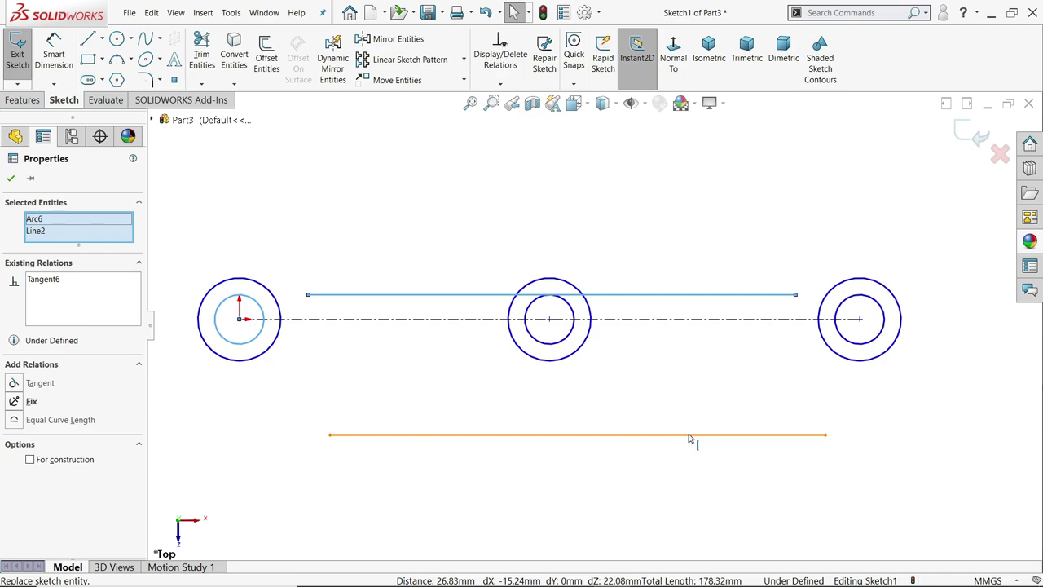
{"action": "left_click", "coordinate": [870, 356], "text": "ctrl"}
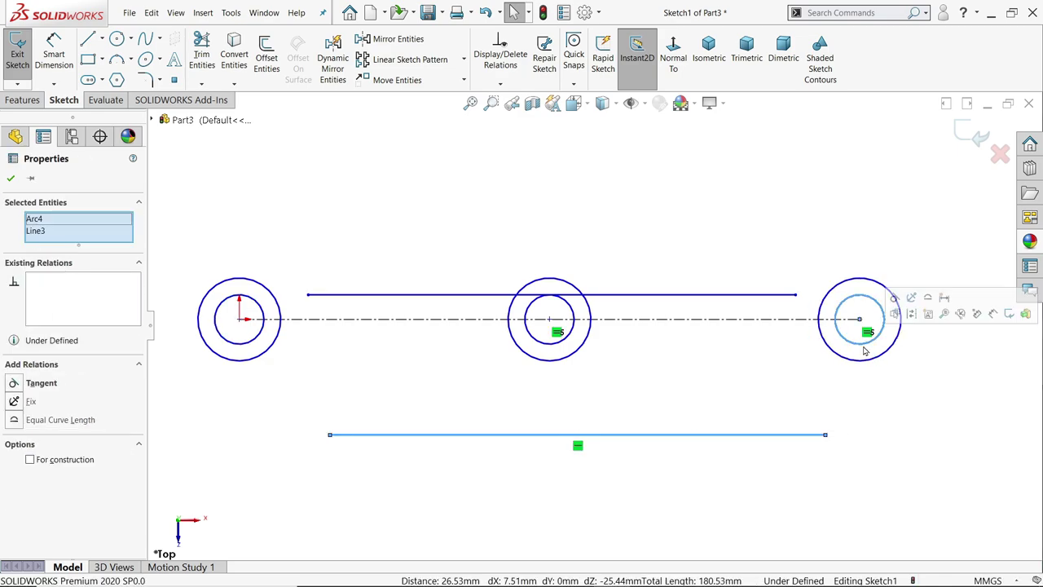
{"action": "left_click", "coordinate": [895, 298]}
{"action": "left_click", "coordinate": [827, 260]}
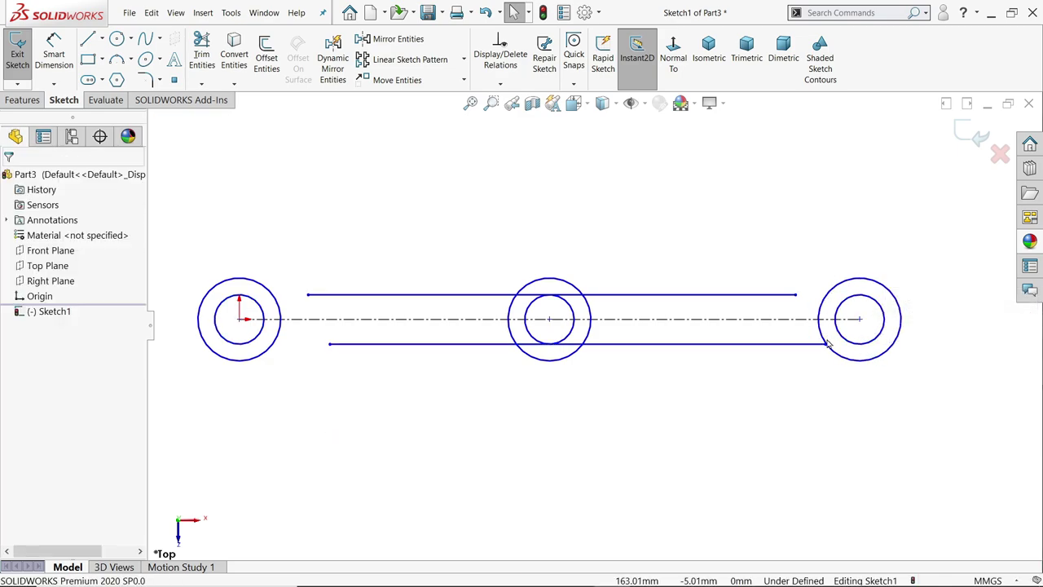
{"action": "scroll", "coordinate": [864, 342], "scroll_direction": "down", "scroll_amount": 2}
{"action": "left_click", "coordinate": [780, 347]}
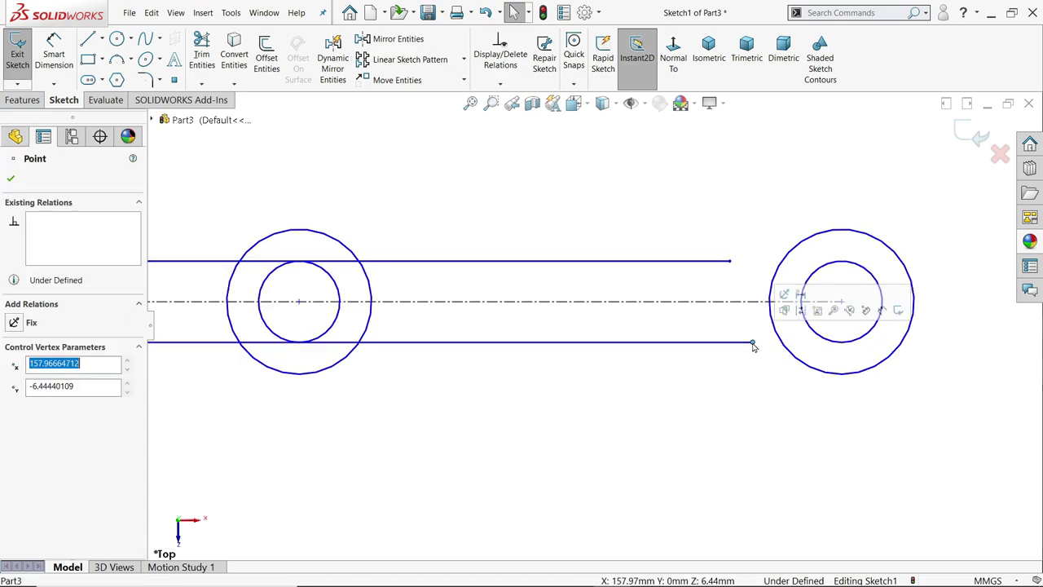
{"action": "scroll", "coordinate": [750, 351], "scroll_direction": "up", "scroll_amount": 2}
{"action": "scroll", "coordinate": [392, 315], "scroll_direction": "up", "scroll_amount": 3}
{"action": "scroll", "coordinate": [381, 310], "scroll_direction": "down", "scroll_amount": 3}
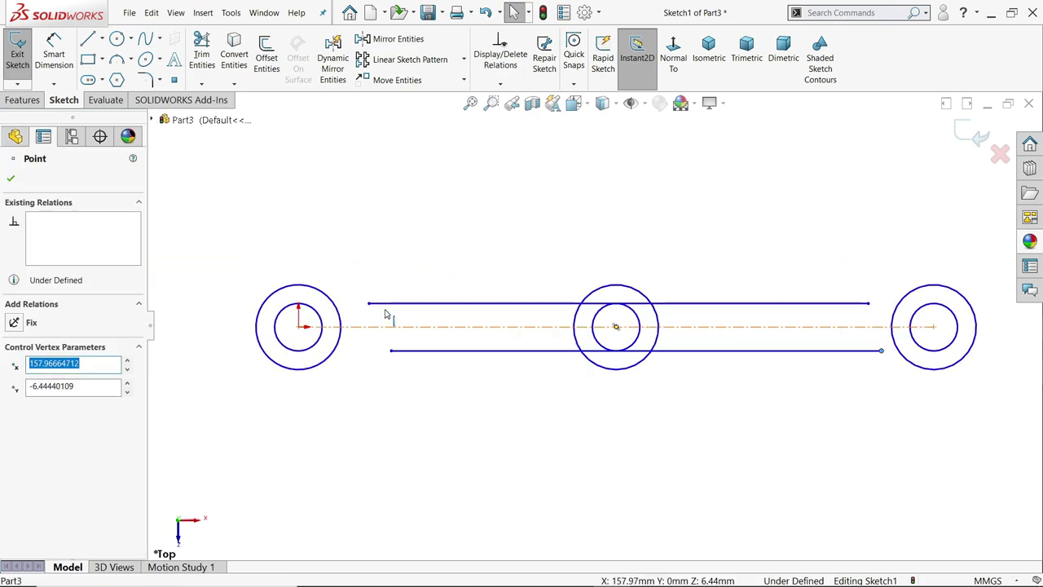
{"action": "scroll", "coordinate": [383, 338], "scroll_direction": "down", "scroll_amount": 1}
{"action": "mouse_move", "coordinate": [419, 356]}
{"action": "left_mouse_down"}
{"action": "mouse_move", "coordinate": [422, 381]}
{"action": "mouse_move", "coordinate": [422, 363]}
{"action": "left_mouse_up"}
{"action": "left_click", "coordinate": [358, 356]}
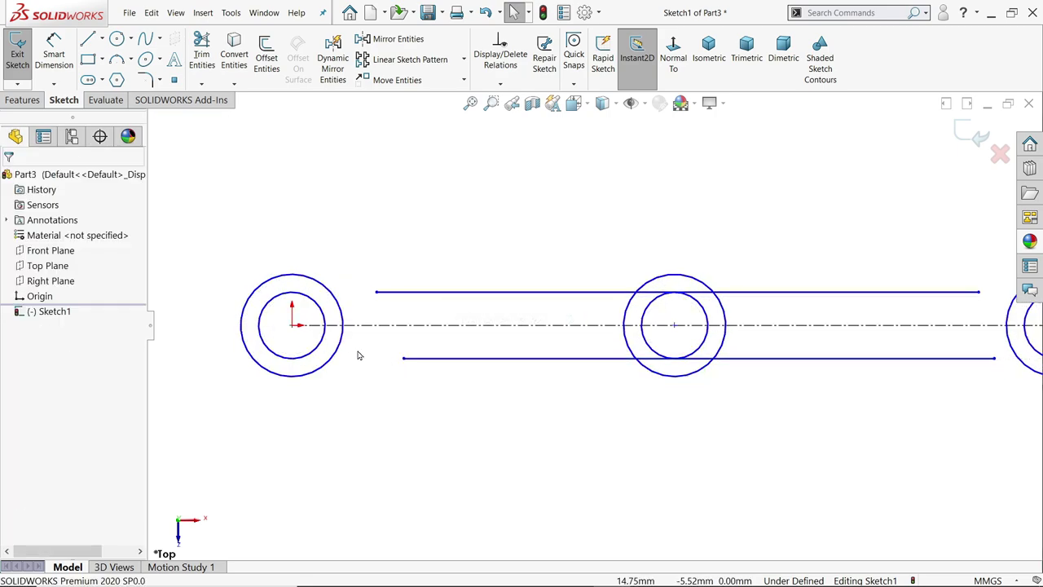
Make the left endpoints of both horizontal lines coincident with the left outer circle.
{"action": "left_click", "coordinate": [377, 293]}
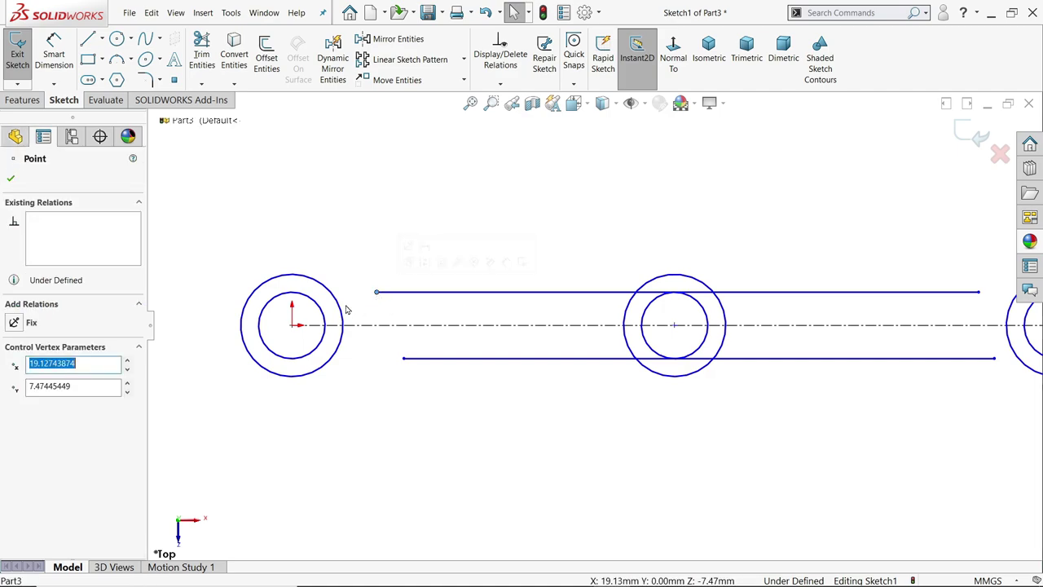
{"action": "left_click", "coordinate": [342, 309], "text": "ctrl"}
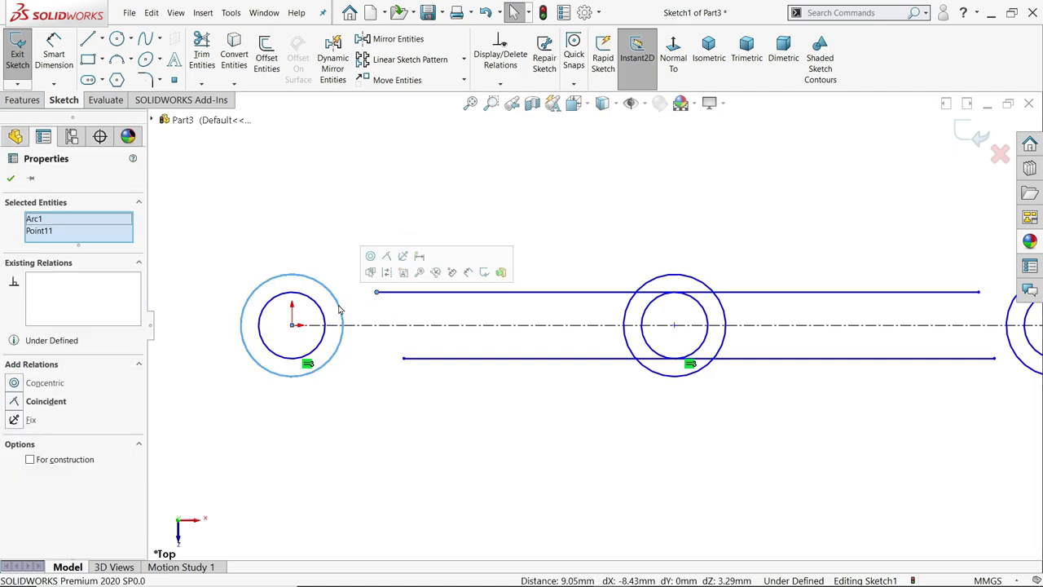
{"action": "left_click", "coordinate": [387, 255]}
{"action": "left_click", "coordinate": [405, 346]}
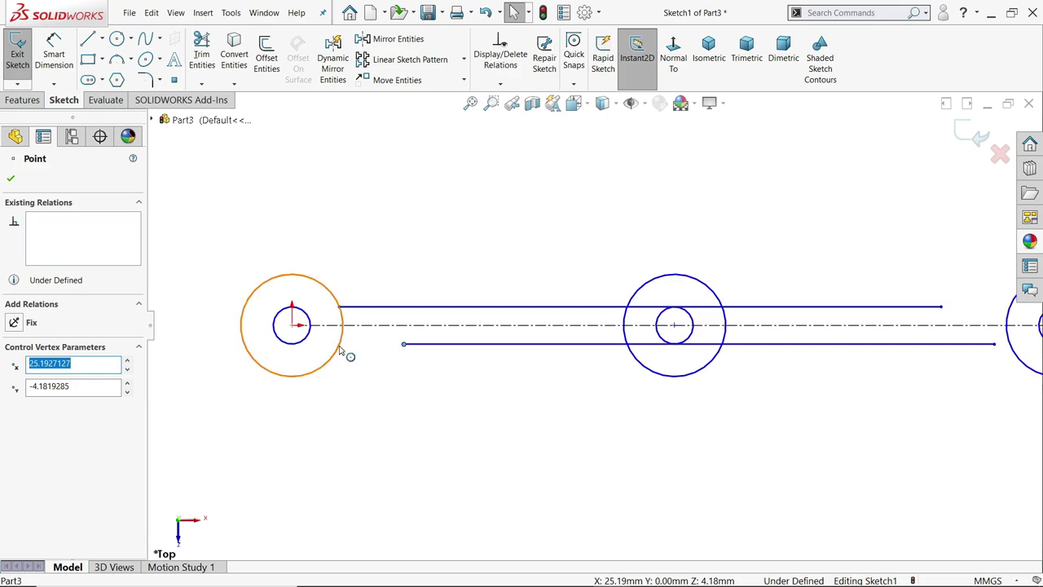
{"action": "left_click", "coordinate": [345, 356], "text": "ctrl"}
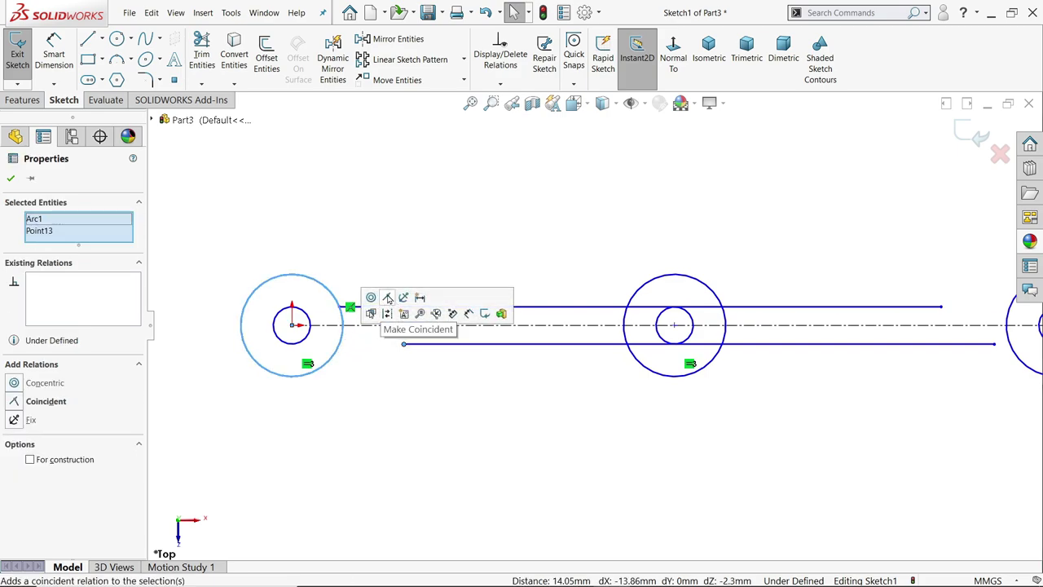
{"action": "left_click", "coordinate": [388, 298]}
Make the right endpoints of the upper and lower lines coincident with the right outer circle.
{"action": "scroll", "coordinate": [611, 342], "scroll_direction": "up", "scroll_amount": 3}
{"action": "scroll", "coordinate": [782, 326], "scroll_direction": "down", "scroll_amount": 3}
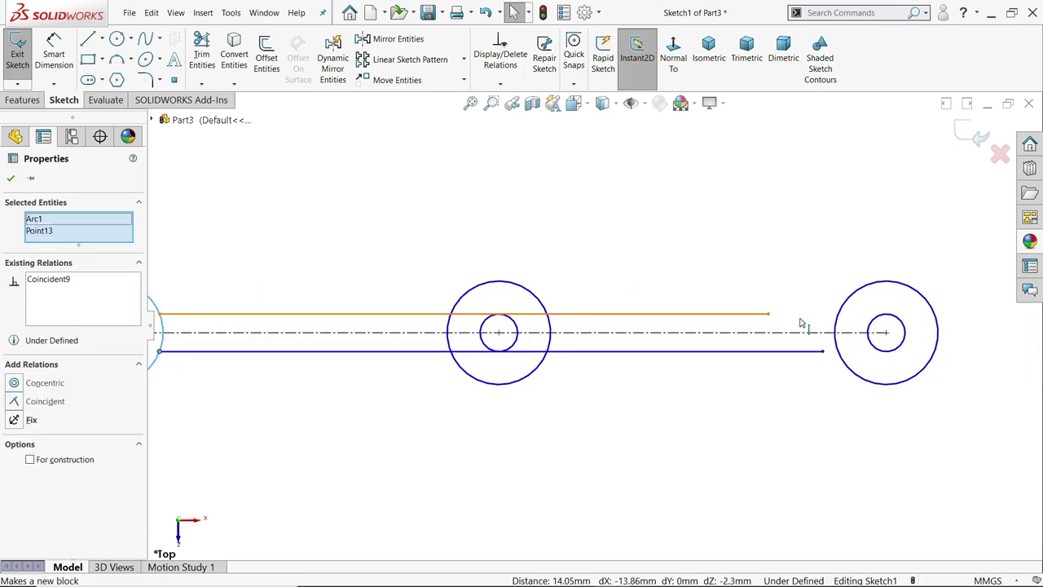
{"action": "left_click", "coordinate": [768, 313]}
{"action": "left_click", "coordinate": [840, 318], "text": "ctrl"}
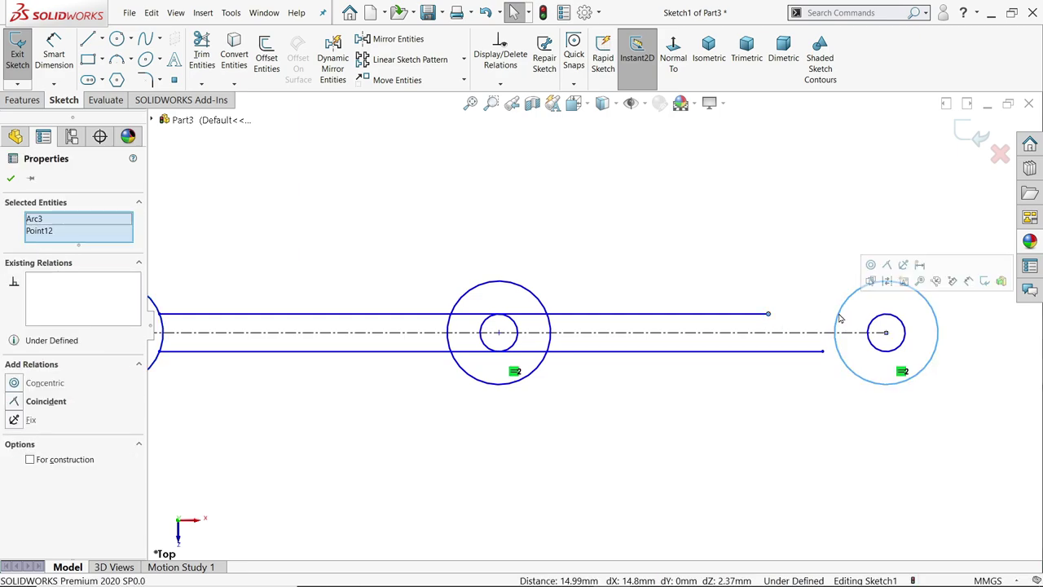
{"action": "left_click", "coordinate": [887, 265]}
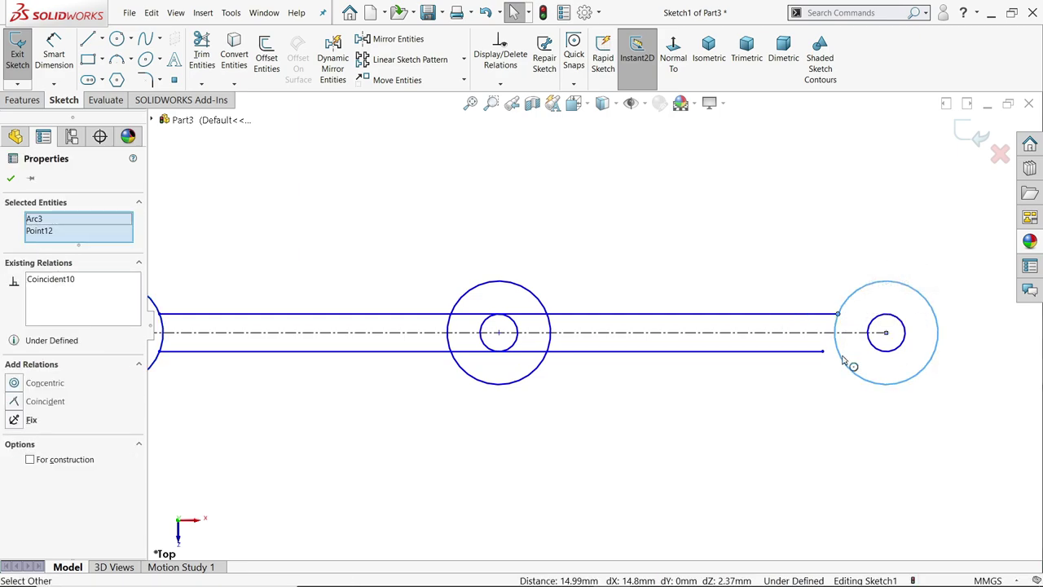
{"action": "left_click", "coordinate": [823, 353], "text": "ctrl"}
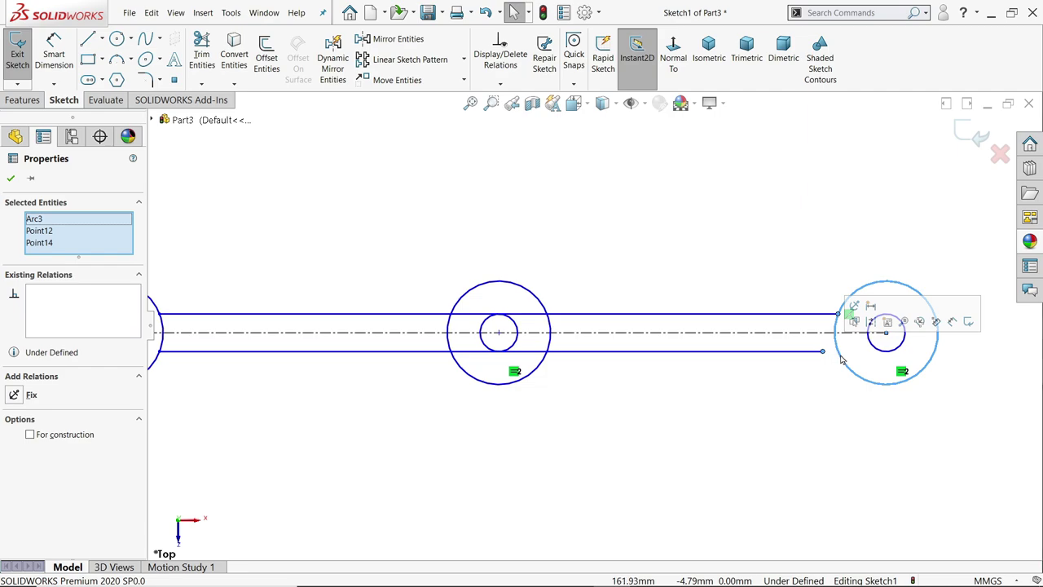
{"action": "key", "text": "Escape"}
{"action": "left_click", "coordinate": [823, 353]}
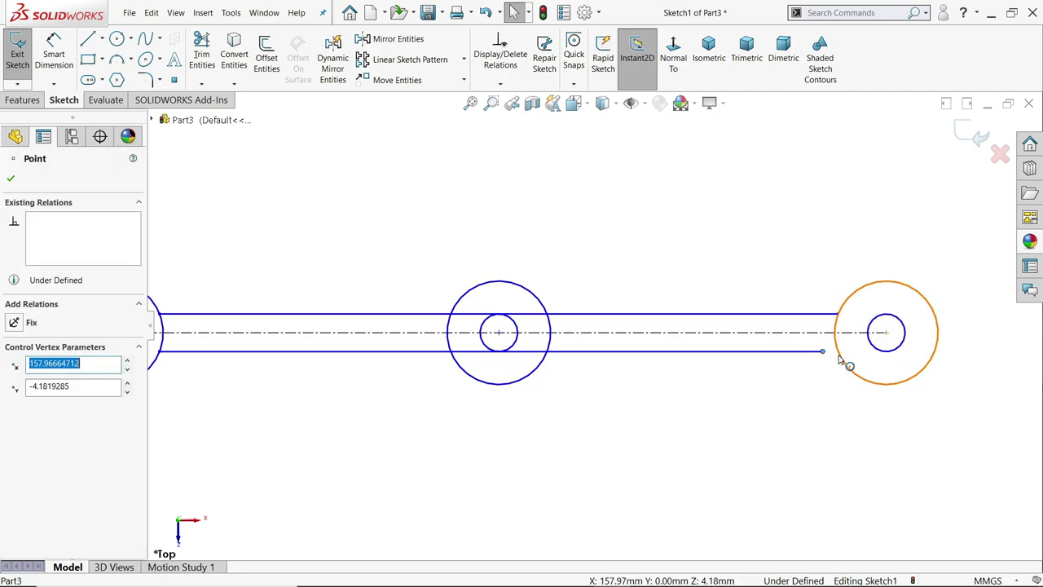
{"action": "left_click", "coordinate": [840, 356], "text": "ctrl"}
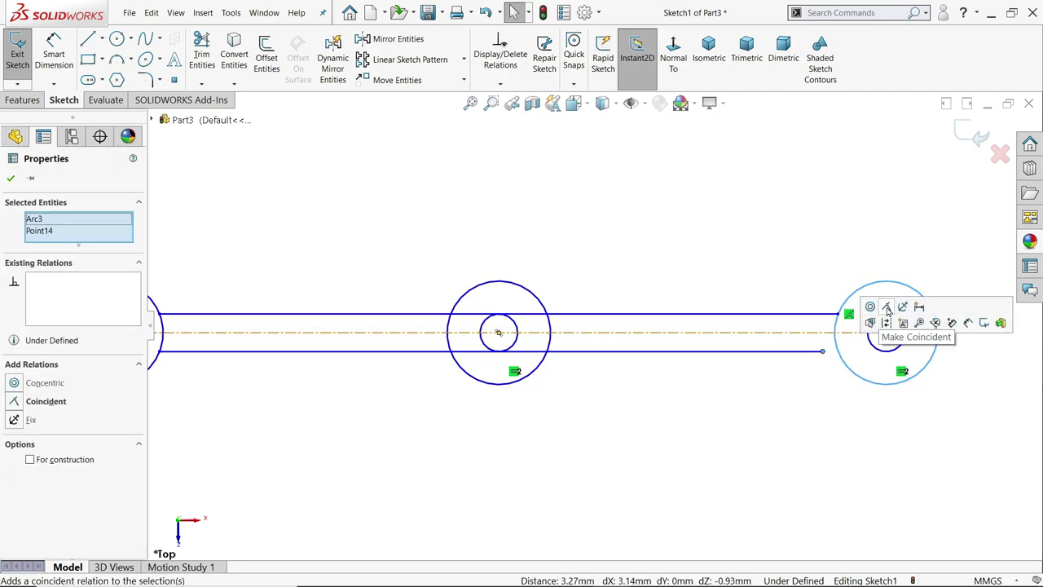
{"action": "left_click", "coordinate": [886, 309]}
{"action": "key", "text": "Escape"}
Dimension the left inner hole circle with a diameter of 5 mm.
{"action": "scroll", "coordinate": [642, 382], "scroll_direction": "up", "scroll_amount": 3}
{"action": "scroll", "coordinate": [543, 366], "scroll_direction": "down", "scroll_amount": 2}
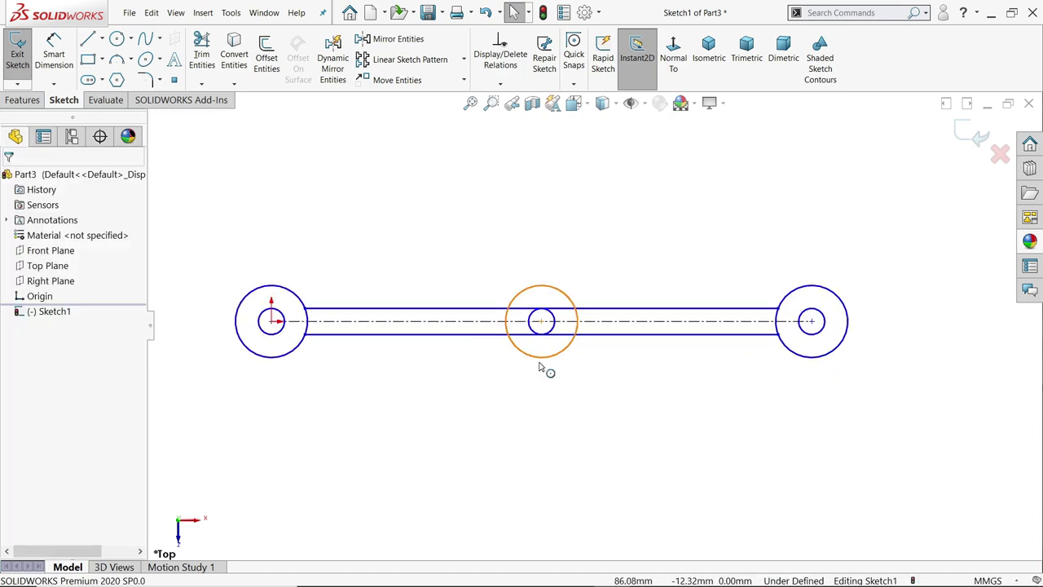
{"action": "left_click", "coordinate": [51, 65]}
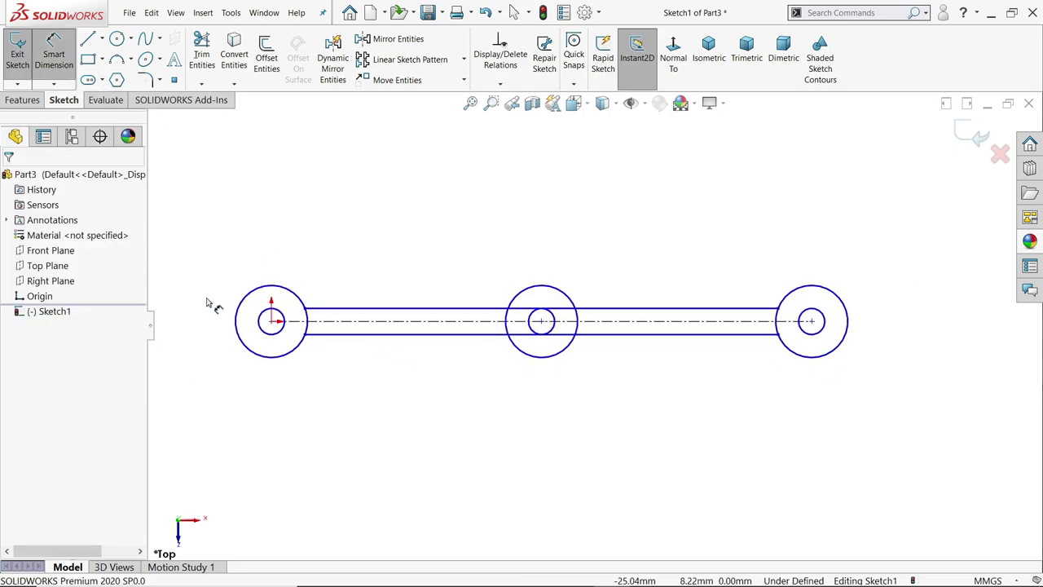
{"action": "left_click", "coordinate": [271, 337]}
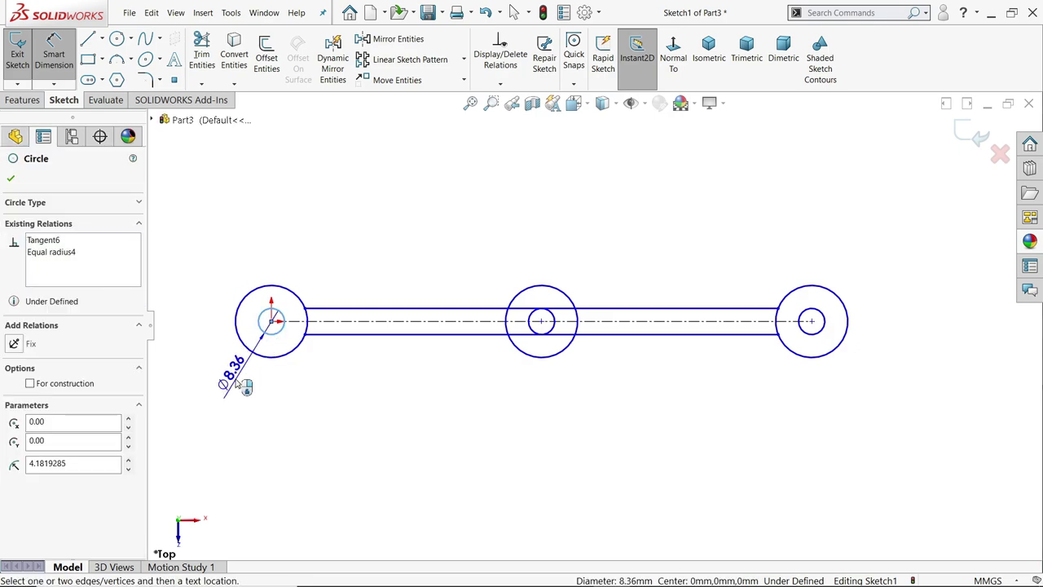
{"action": "left_click", "coordinate": [233, 381]}
{"action": "type", "text": "5"}
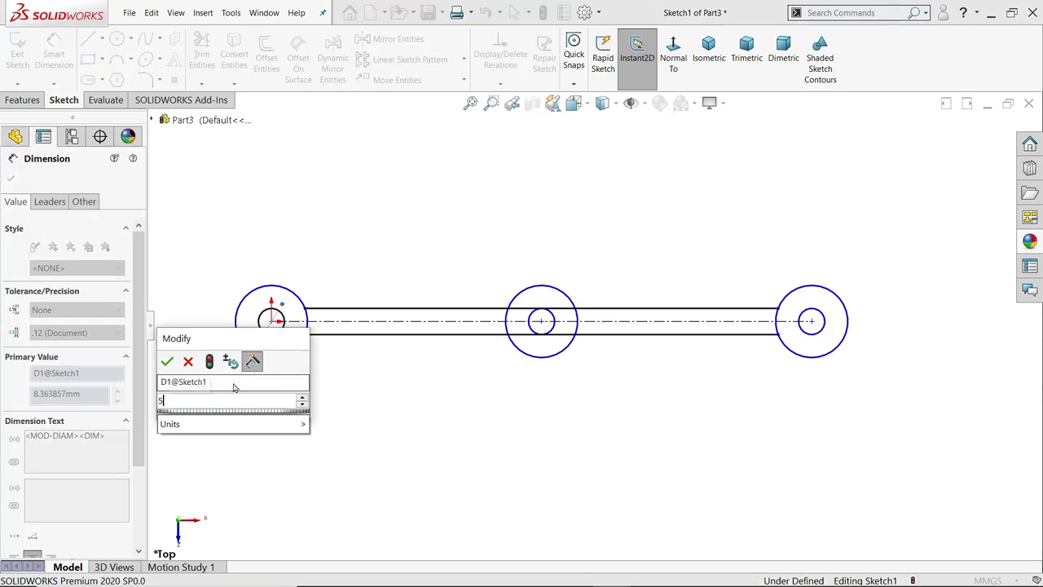
{"action": "key", "text": "Return"}
Dimension the outer circle around the origin with a diameter of 9 mm.
{"action": "scroll", "coordinate": [176, 328], "scroll_direction": "down", "scroll_amount": 2}
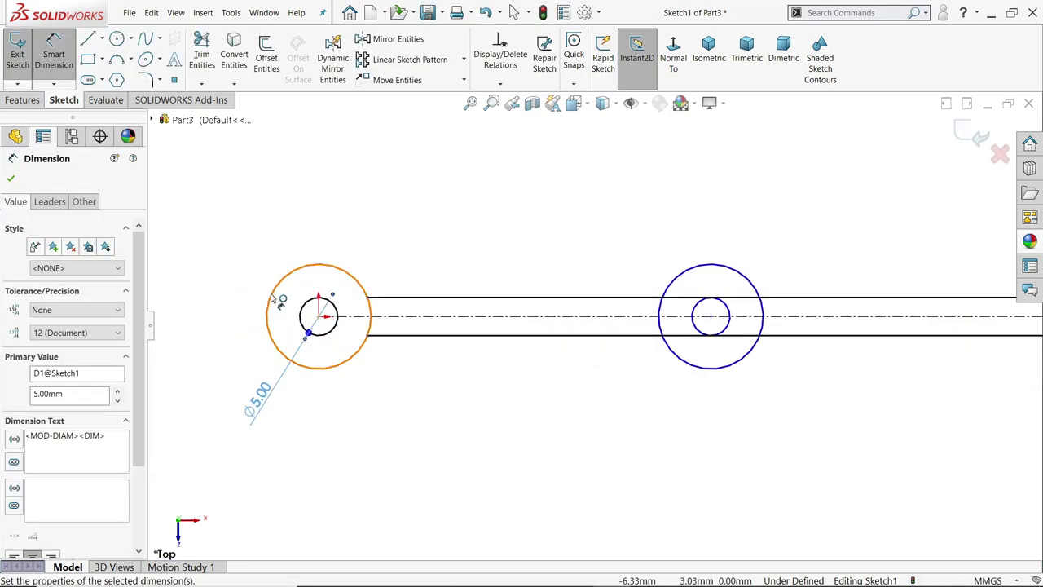
{"action": "left_click", "coordinate": [271, 301]}
{"action": "left_click", "coordinate": [308, 222]}
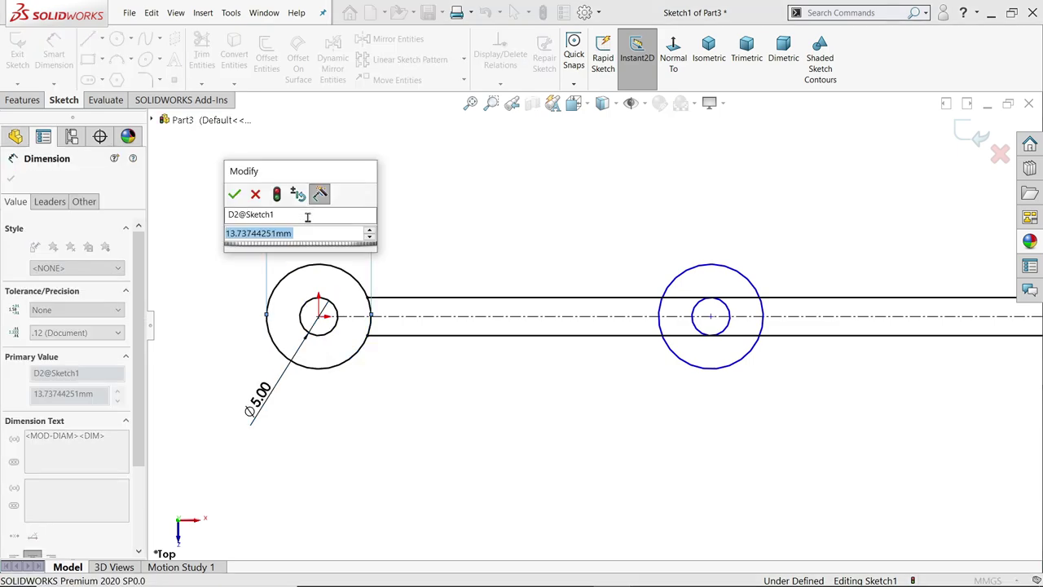
{"action": "type", "text": "9"}
{"action": "key", "text": "Return"}
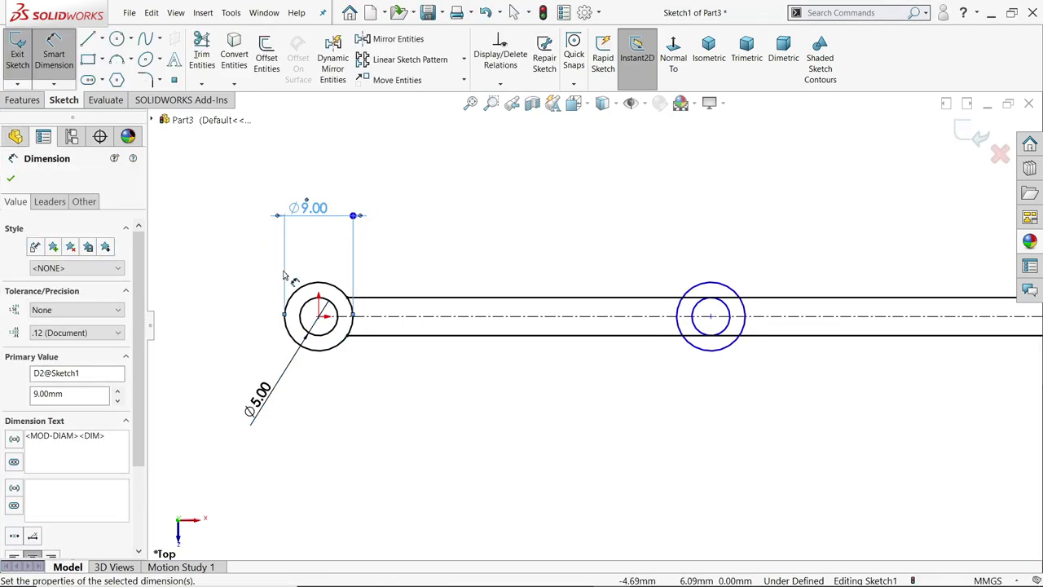
Dimension the centerline between the two end circles and set its length to 90 mm.
{"action": "scroll", "coordinate": [526, 306], "scroll_direction": "up", "scroll_amount": 4}
{"action": "scroll", "coordinate": [738, 325], "scroll_direction": "down", "scroll_amount": 3}
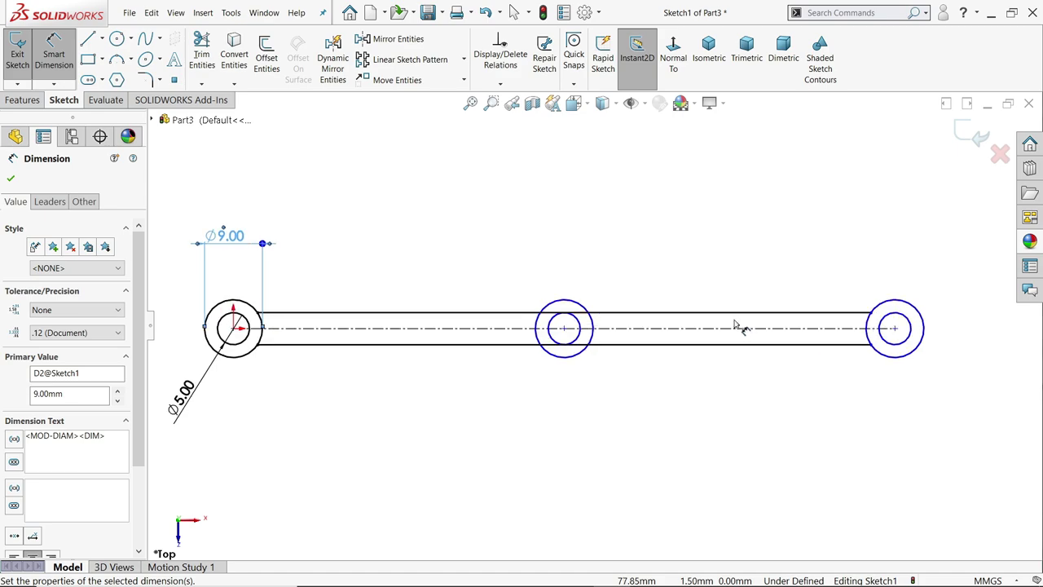
{"action": "left_click", "coordinate": [456, 330]}
{"action": "left_click", "coordinate": [562, 426]}
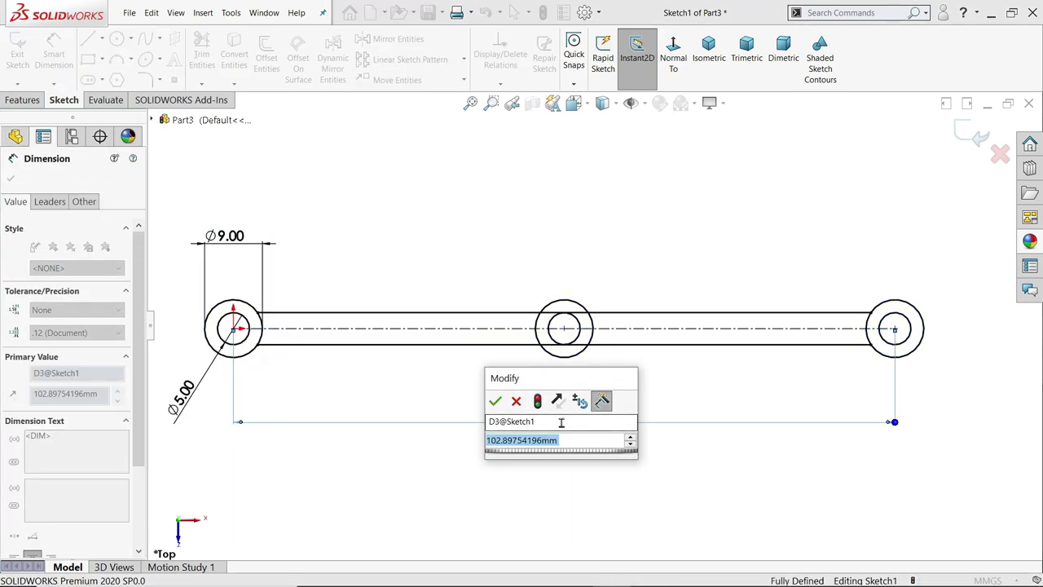
{"action": "type", "text": "90"}
{"action": "left_click", "coordinate": [495, 400]}
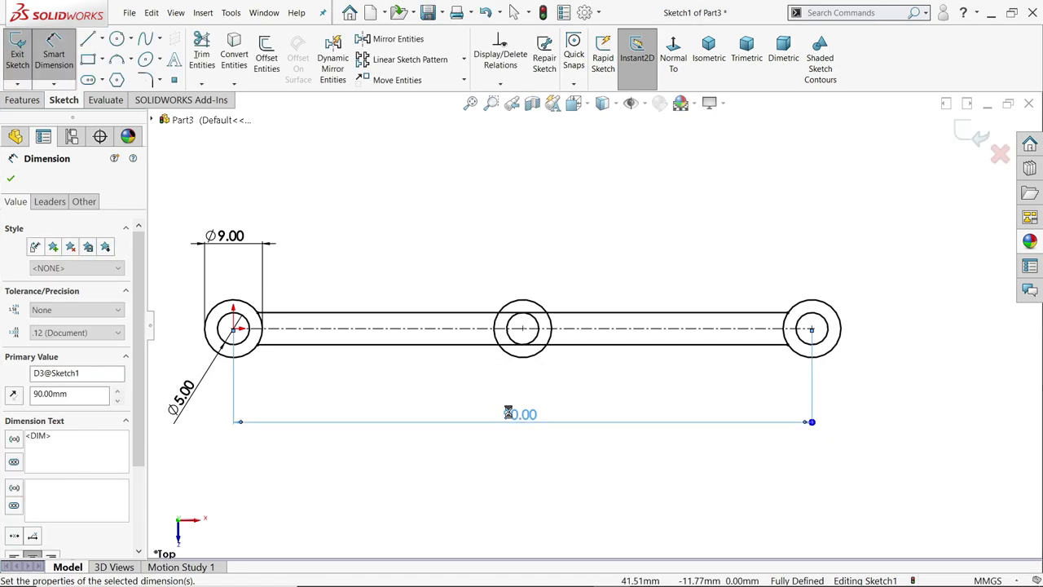
Add a driven dimension between the centres of the middle and right circles.
{"action": "left_click", "coordinate": [523, 330]}
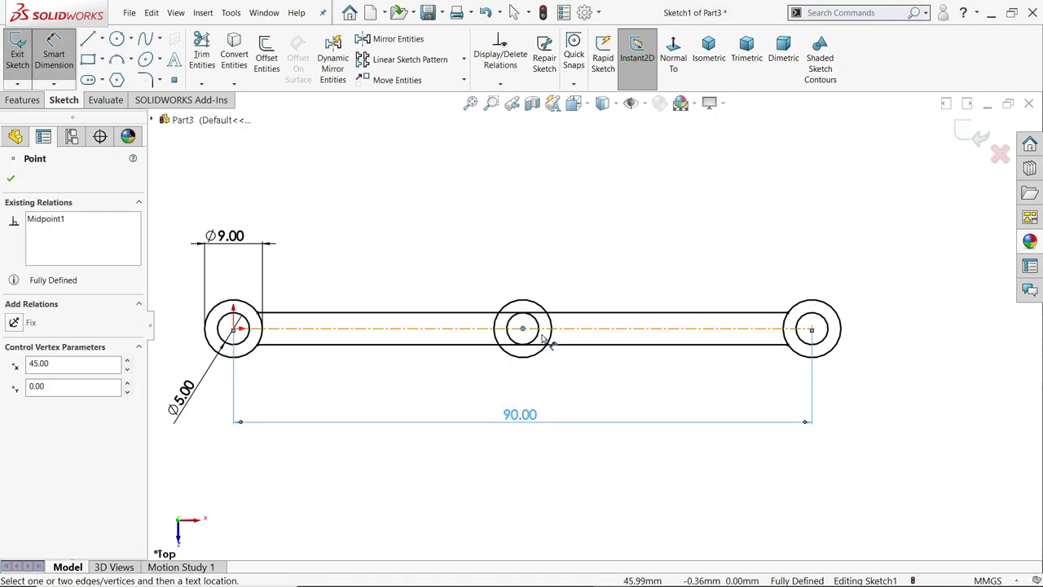
{"action": "left_click", "coordinate": [812, 329]}
{"action": "left_click", "coordinate": [657, 247]}
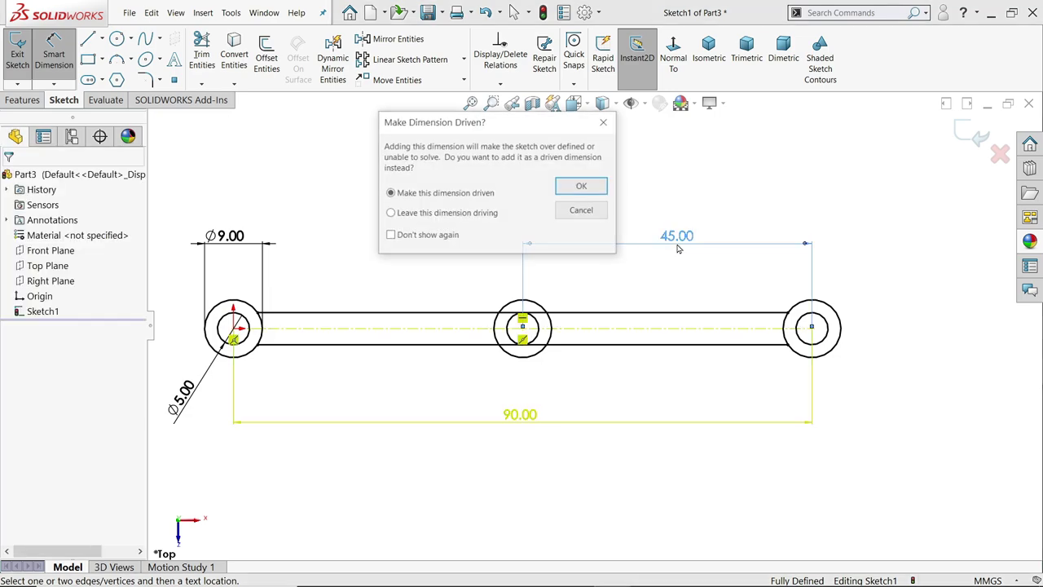
{"action": "left_click", "coordinate": [583, 187]}
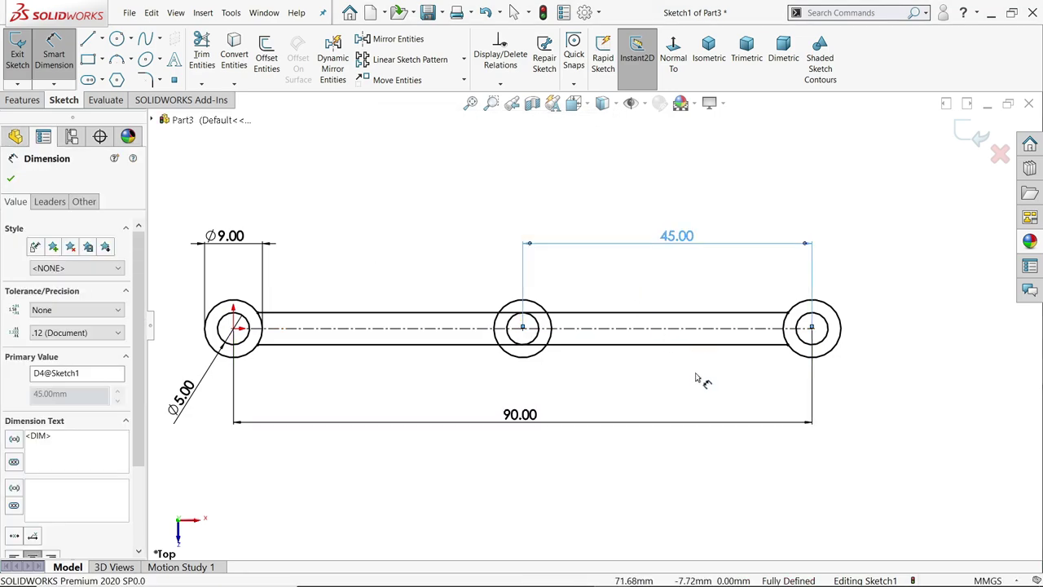
Start a boss extrude of the link arm sketch, selecting the left ring and the adjoining bar strip as contours.
{"action": "scroll", "coordinate": [253, 330], "scroll_direction": "down", "scroll_amount": 2}
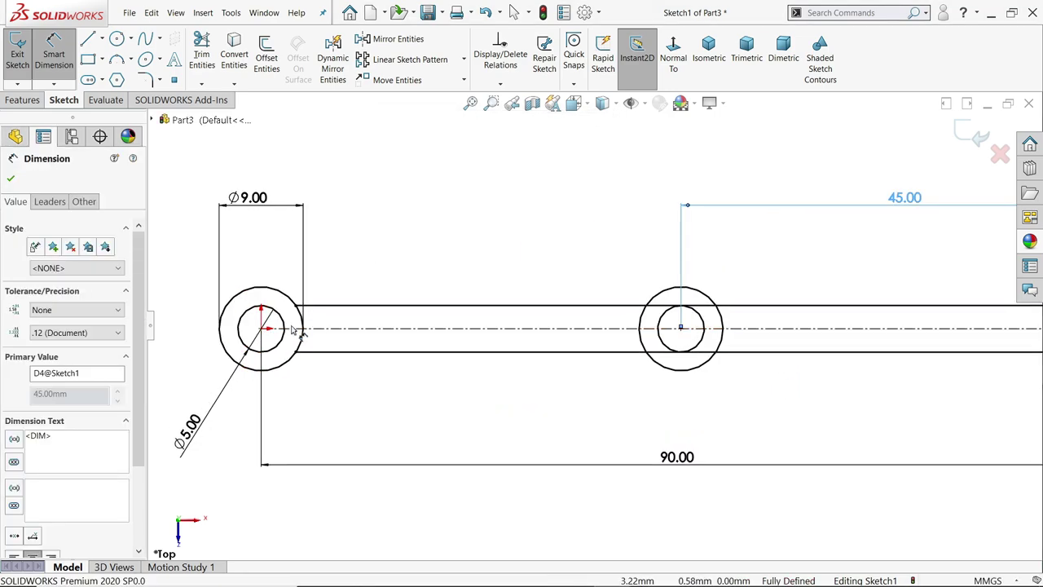
{"action": "scroll", "coordinate": [665, 340], "scroll_direction": "up", "scroll_amount": 2}
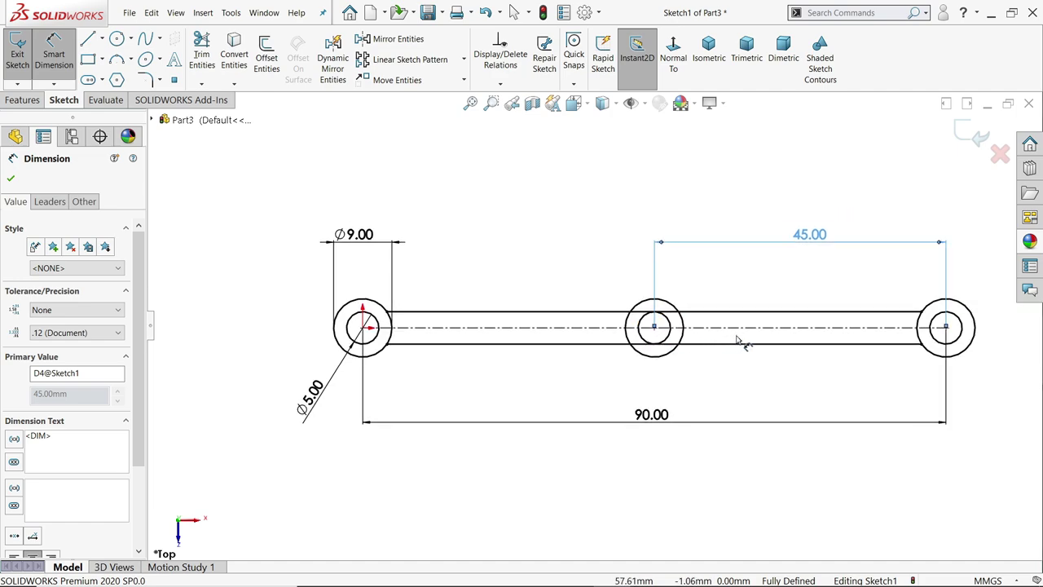
{"action": "scroll", "coordinate": [738, 341], "scroll_direction": "down", "scroll_amount": 1}
{"action": "left_click", "coordinate": [22, 99]}
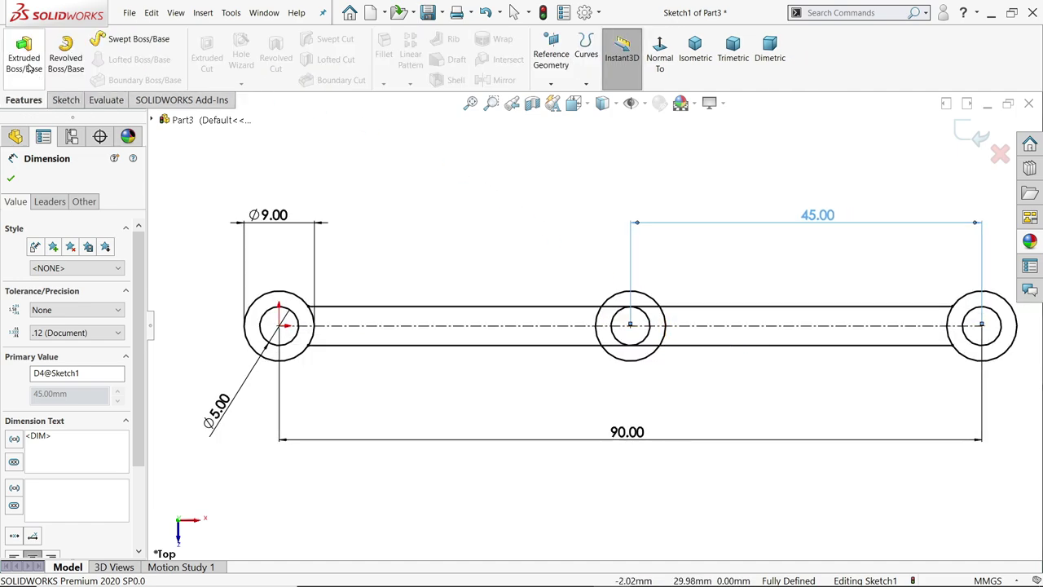
{"action": "left_click", "coordinate": [27, 65]}
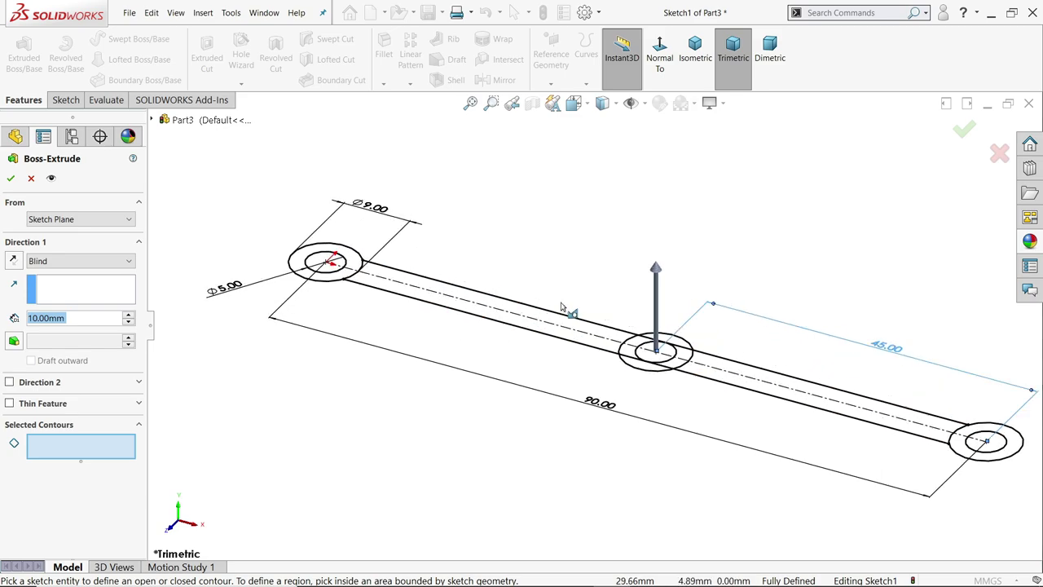
{"action": "scroll", "coordinate": [561, 306], "scroll_direction": "down", "scroll_amount": 1}
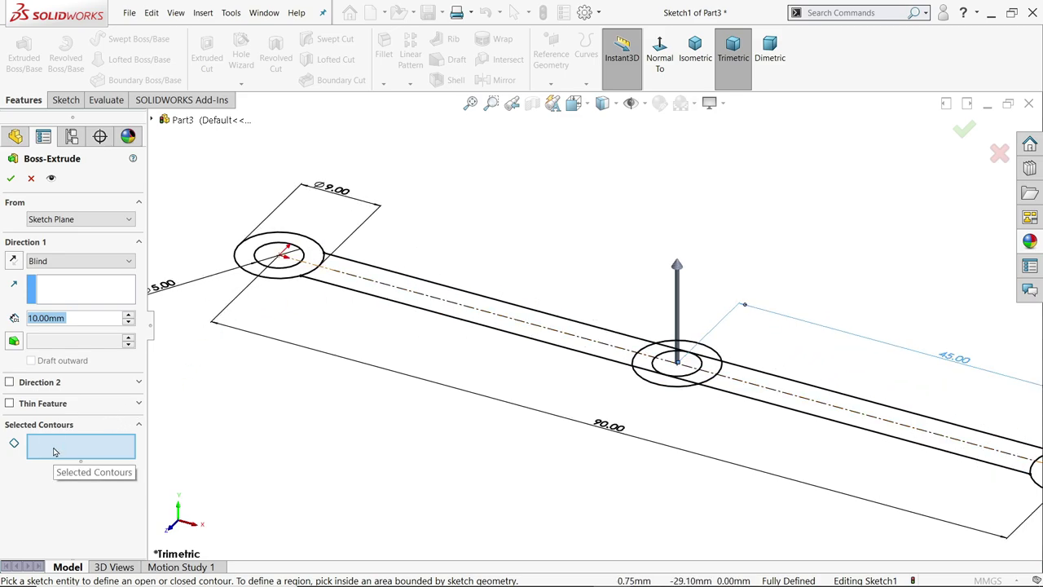
{"action": "left_click", "coordinate": [303, 279]}
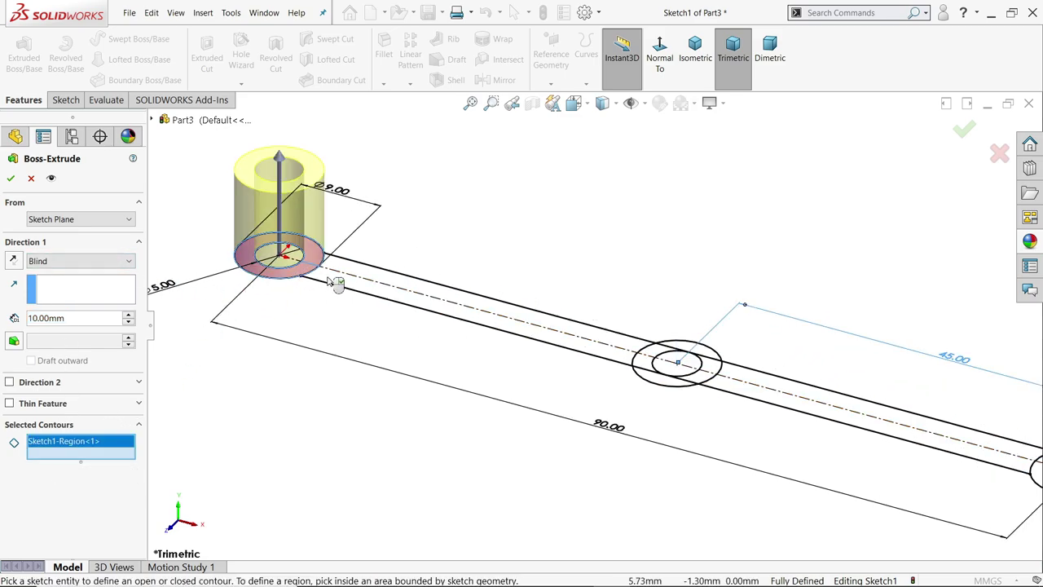
{"action": "left_click", "coordinate": [346, 286]}
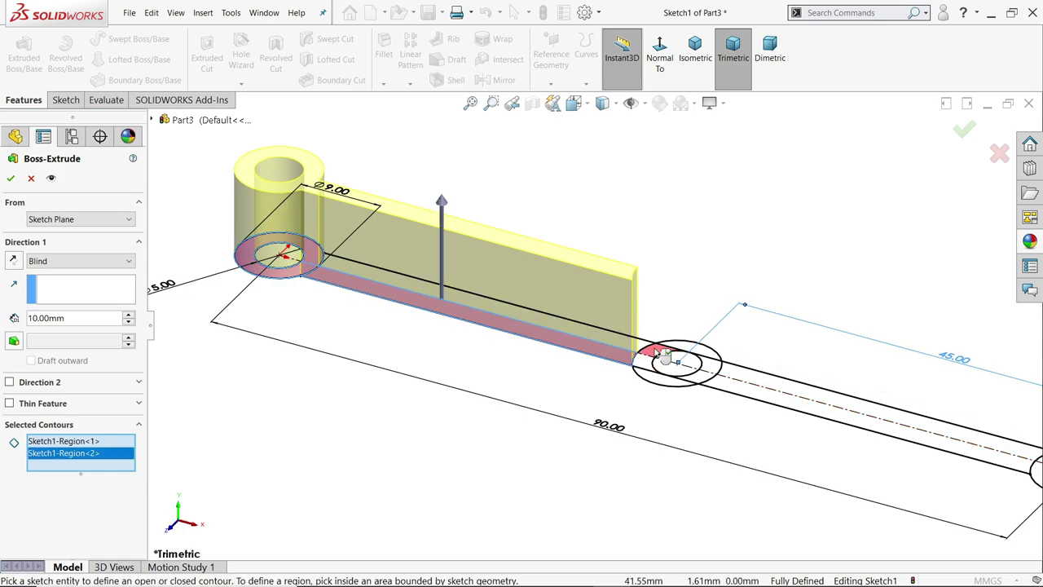
Add the other strip of the left bar and all regions of the middle ring to the extrusion contours.
{"action": "scroll", "coordinate": [661, 361], "scroll_direction": "down", "scroll_amount": 4}
{"action": "left_click", "coordinate": [589, 335]}
{"action": "left_click", "coordinate": [609, 353]}
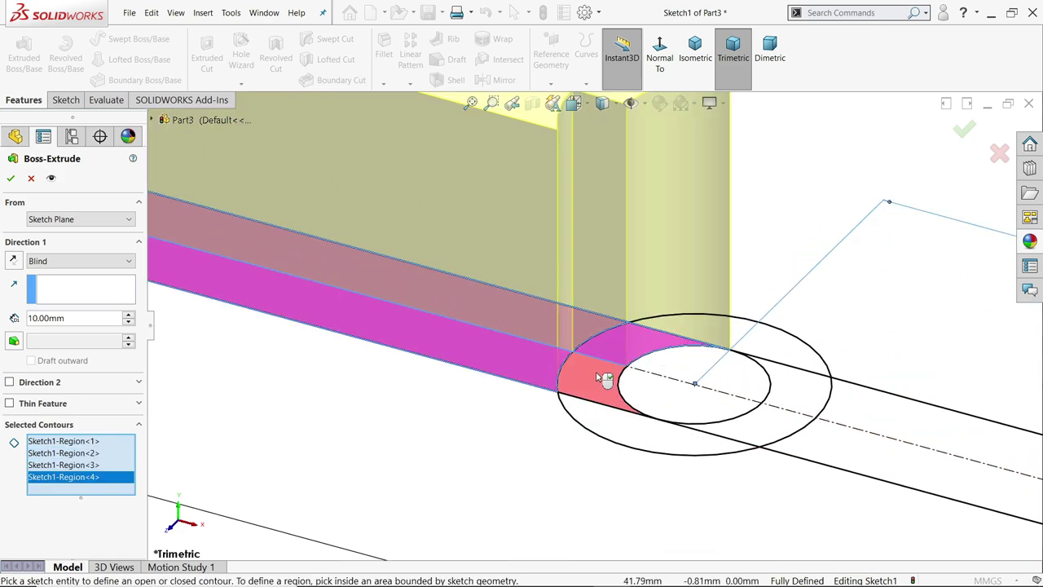
{"action": "left_click", "coordinate": [606, 377]}
{"action": "left_click", "coordinate": [759, 348]}
{"action": "left_click", "coordinate": [789, 394]}
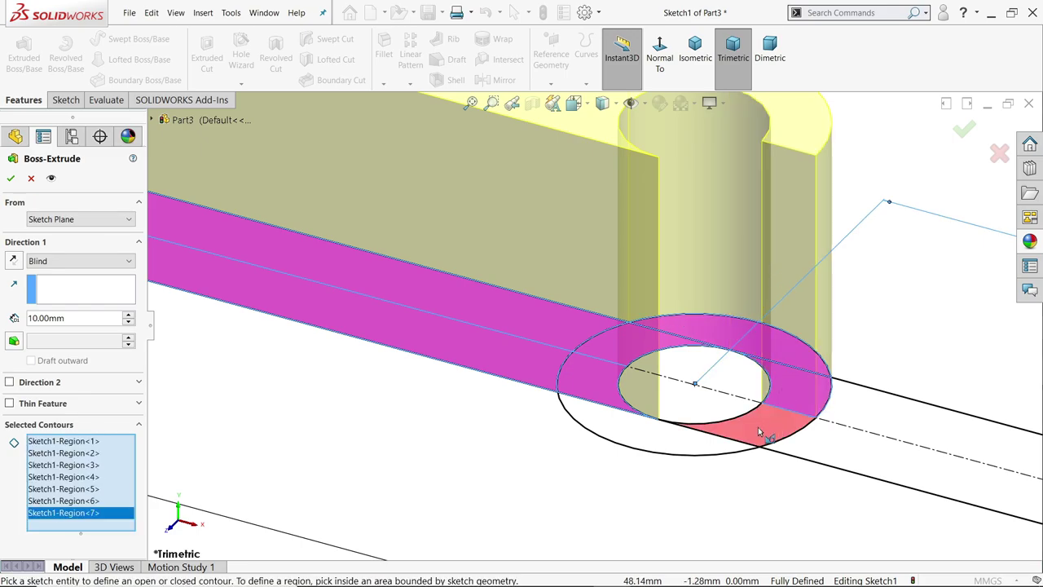
{"action": "left_click", "coordinate": [758, 427]}
{"action": "left_click", "coordinate": [697, 442]}
{"action": "scroll", "coordinate": [701, 426], "scroll_direction": "up", "scroll_amount": 3}
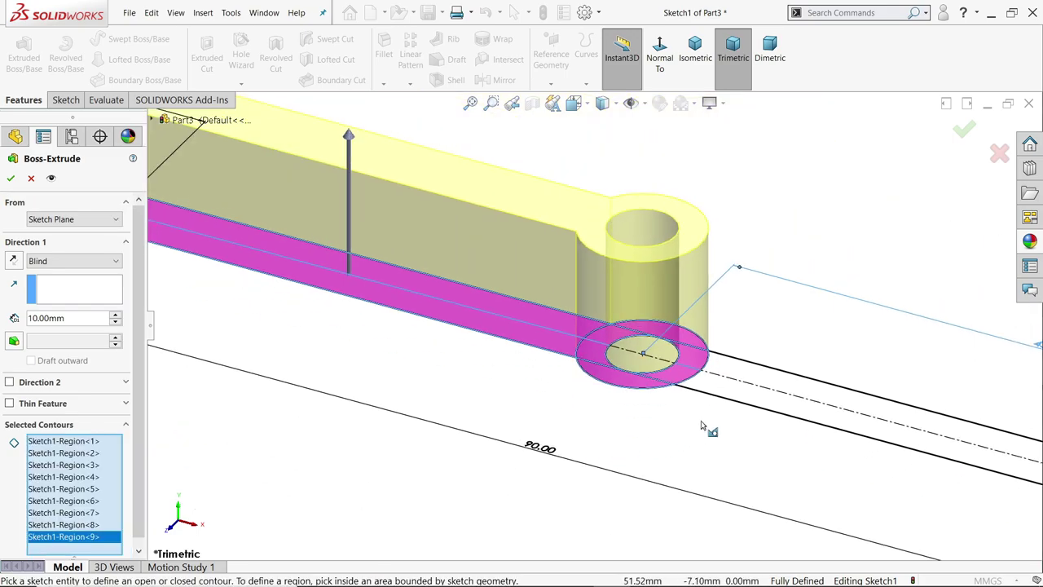
Add the regions of the right bar and the right ring to the extrusion contours.
{"action": "left_click", "coordinate": [775, 408]}
{"action": "scroll", "coordinate": [783, 389], "scroll_direction": "up", "scroll_amount": 5}
{"action": "scroll", "coordinate": [777, 387], "scroll_direction": "down", "scroll_amount": 5}
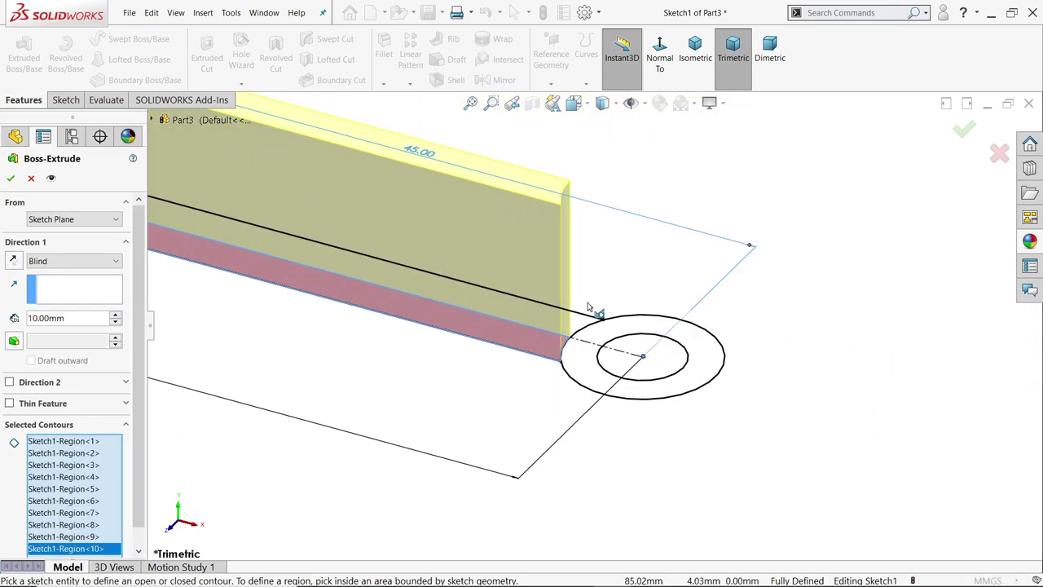
{"action": "scroll", "coordinate": [613, 337], "scroll_direction": "down", "scroll_amount": 2}
{"action": "left_click", "coordinate": [644, 336]}
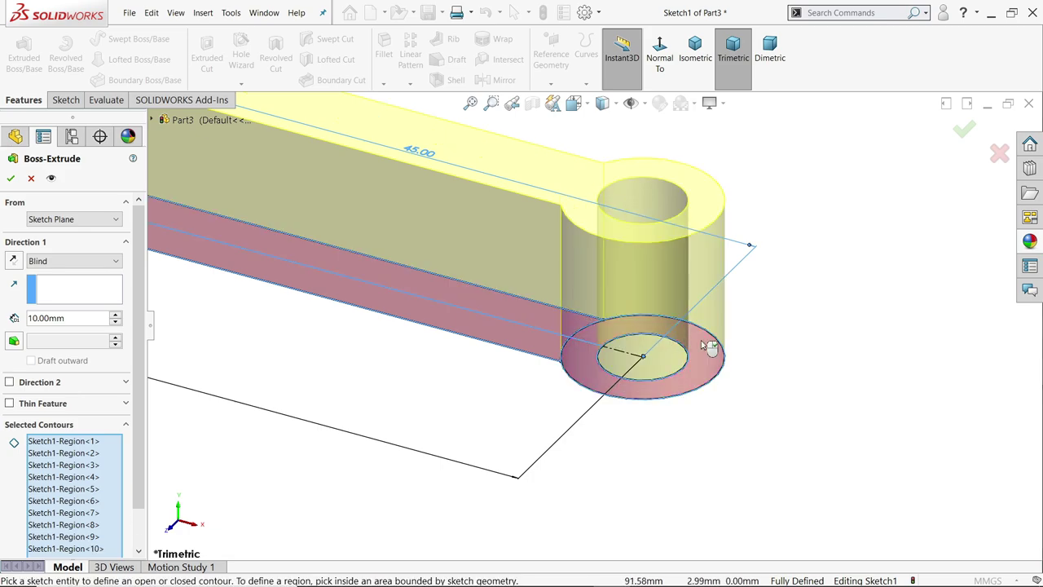
{"action": "scroll", "coordinate": [729, 361], "scroll_direction": "up", "scroll_amount": 6}
{"action": "scroll", "coordinate": [581, 312], "scroll_direction": "down", "scroll_amount": 4}
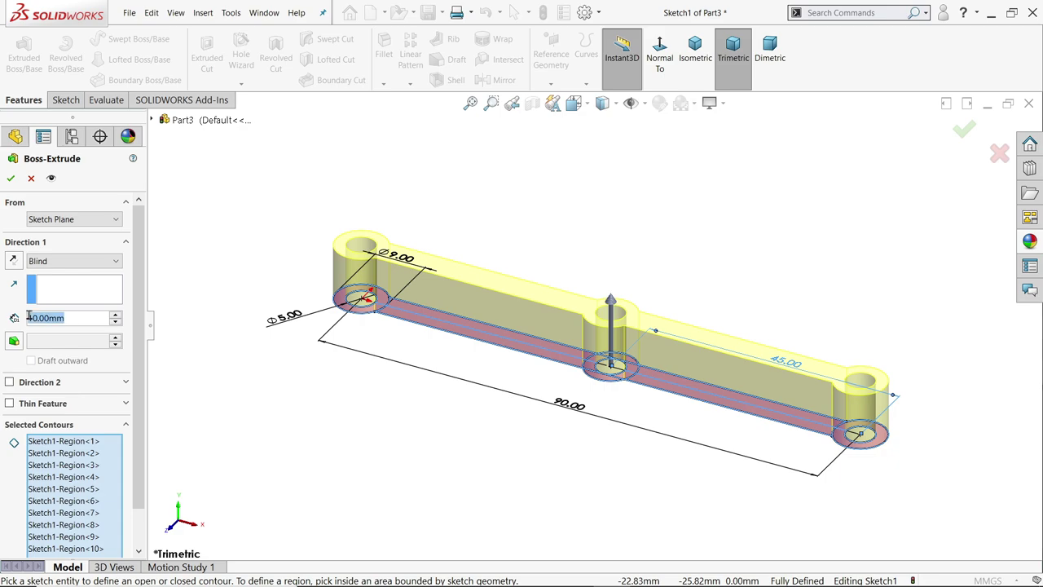
Extrude the selected link arm contours with a blind depth of 2 mm.
{"action": "type", "text": "2"}
{"action": "key", "text": "Return"}
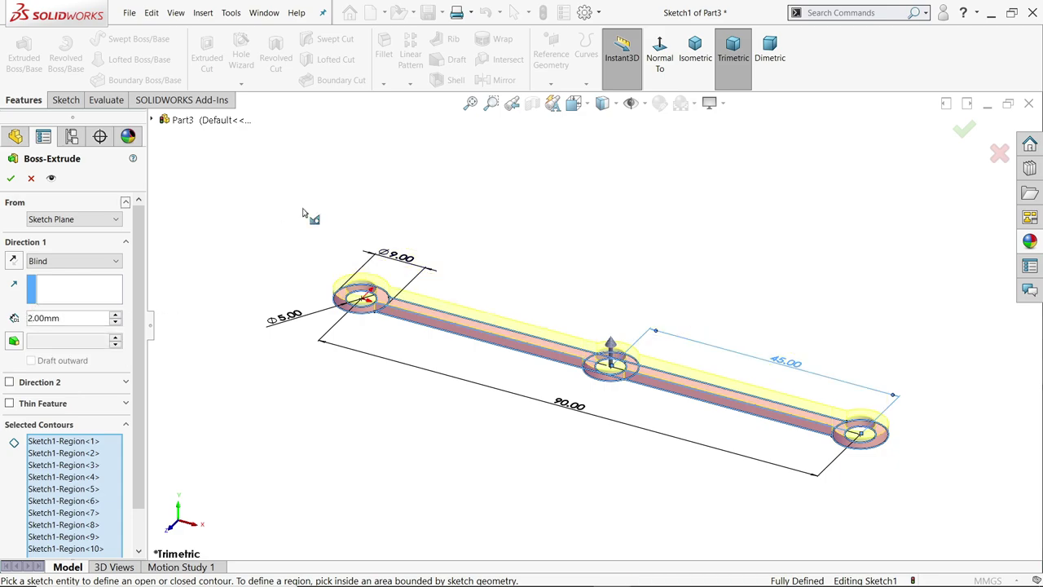
{"action": "scroll", "coordinate": [487, 326], "scroll_direction": "down", "scroll_amount": 3}
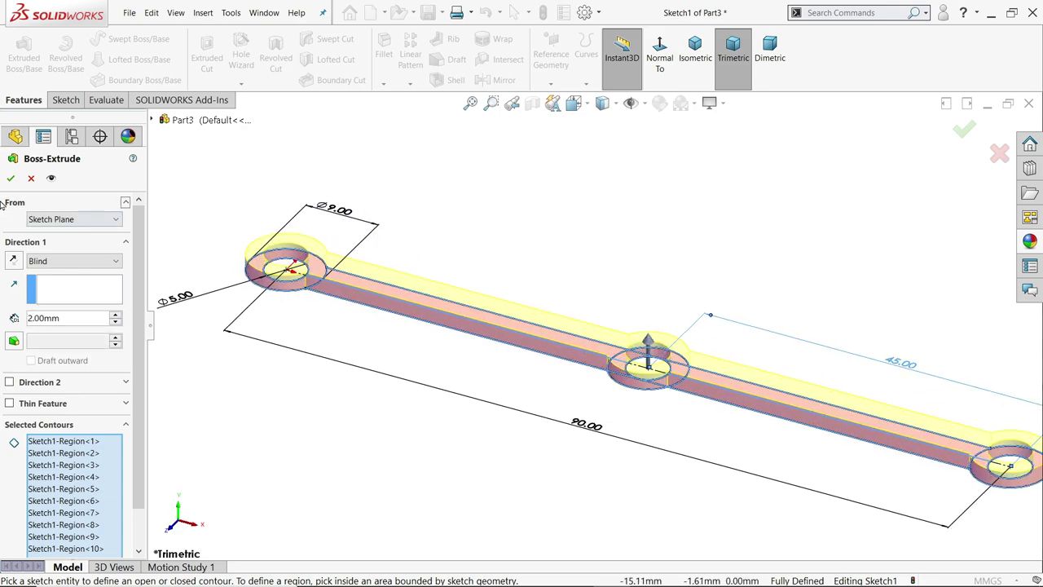
{"action": "left_click", "coordinate": [13, 179]}
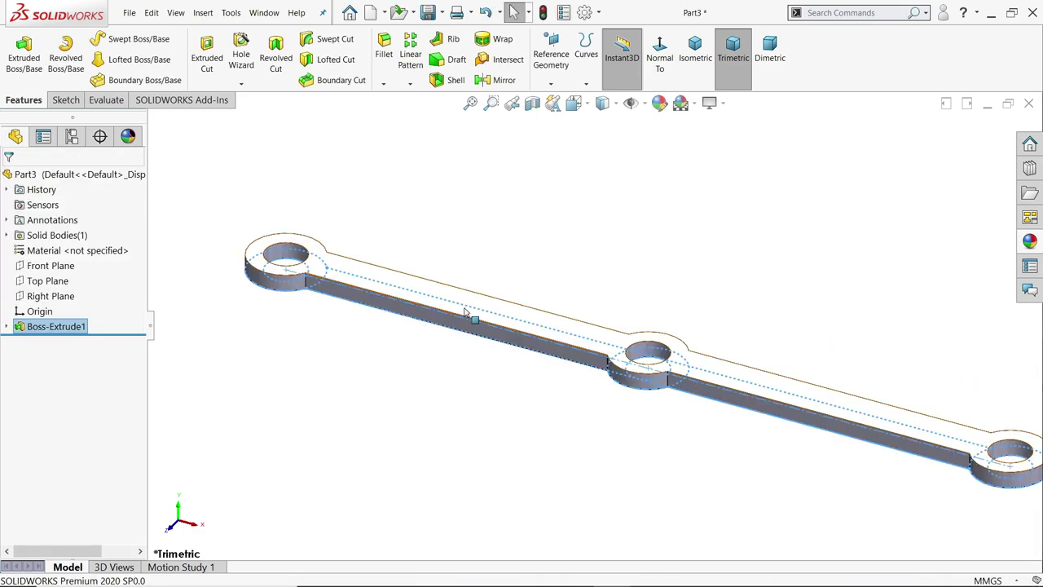
{"action": "scroll", "coordinate": [601, 261], "scroll_direction": "up", "scroll_amount": 3}
Apply a standard red colour to the whole link arm part.
{"action": "left_click", "coordinate": [82, 174]}
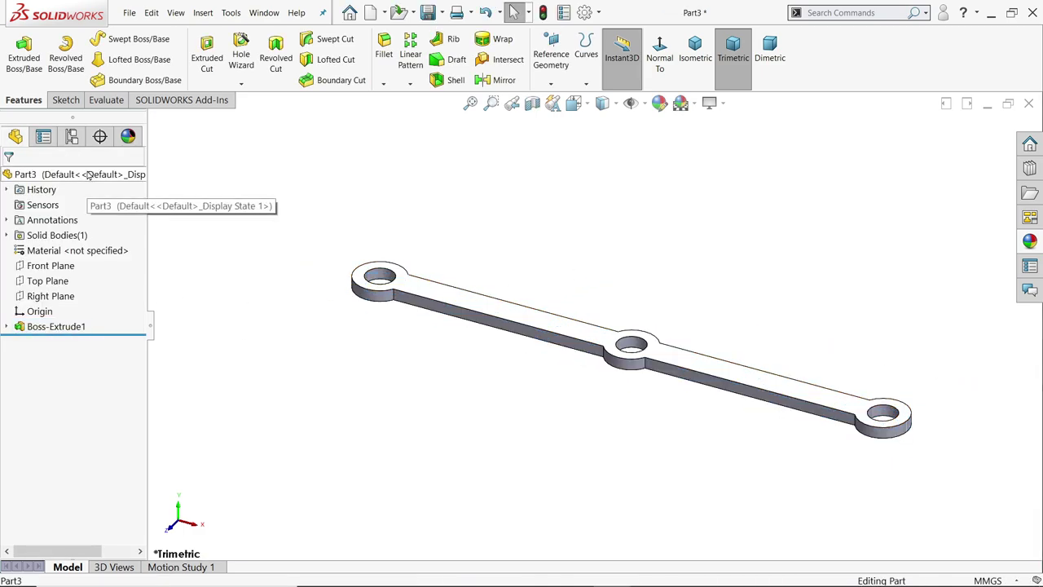
{"action": "left_click", "coordinate": [660, 102]}
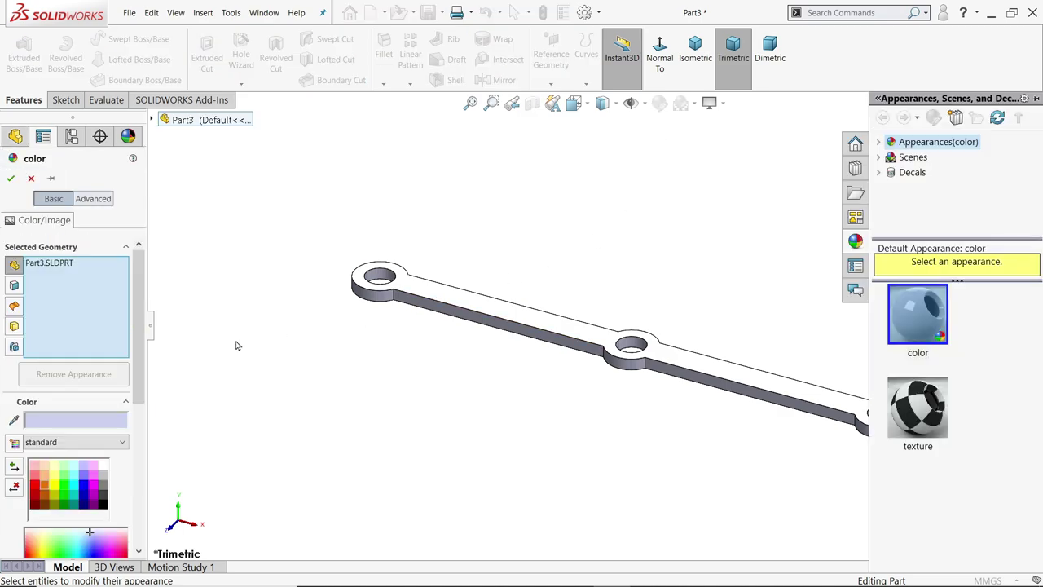
{"action": "left_click", "coordinate": [35, 486]}
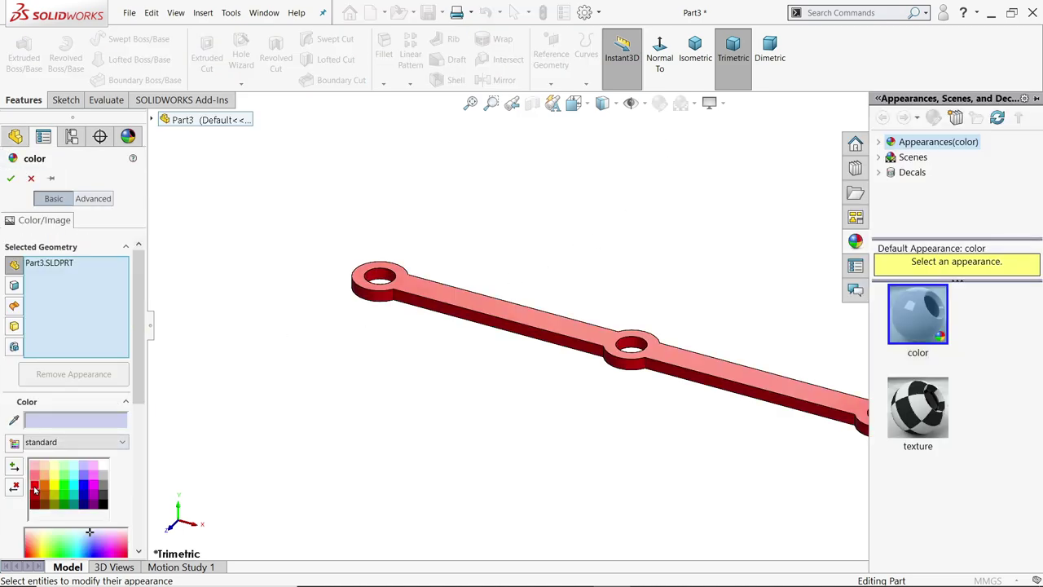
{"action": "left_click", "coordinate": [11, 178]}
Save the part as "2.Link Arm" in the Scissor lift folder.
{"action": "left_click", "coordinate": [427, 13]}
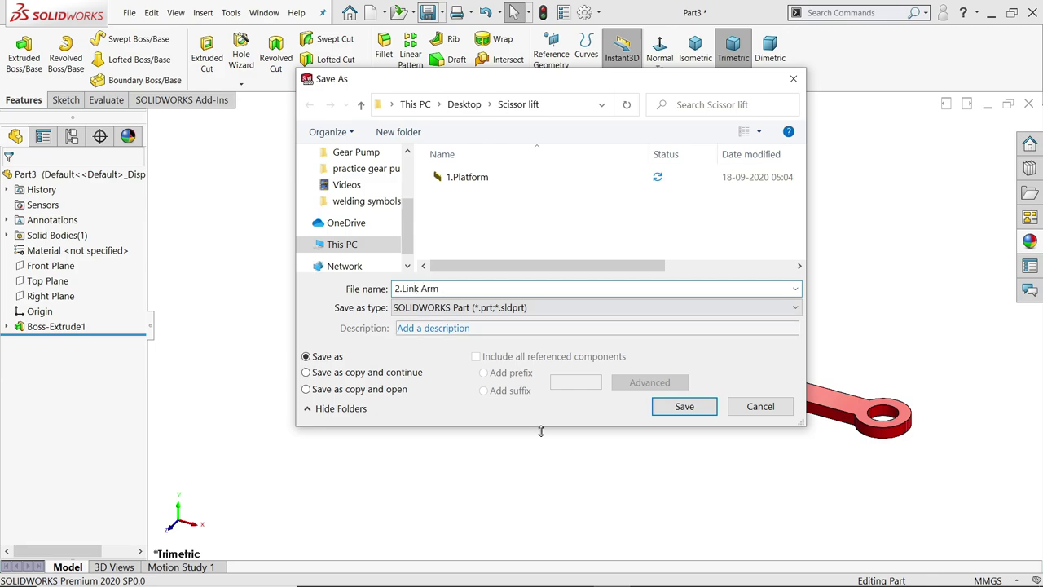
{"action": "left_click", "coordinate": [683, 407]}
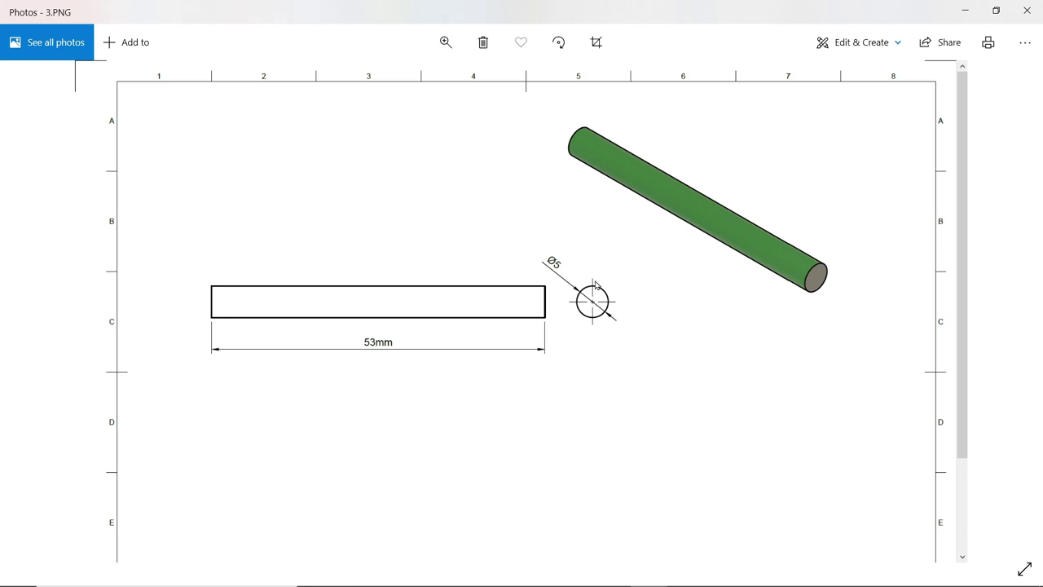
Put away the pin's reference drawing and open a sketch on the Front Plane of the new part.
{"action": "left_click", "coordinate": [964, 12]}
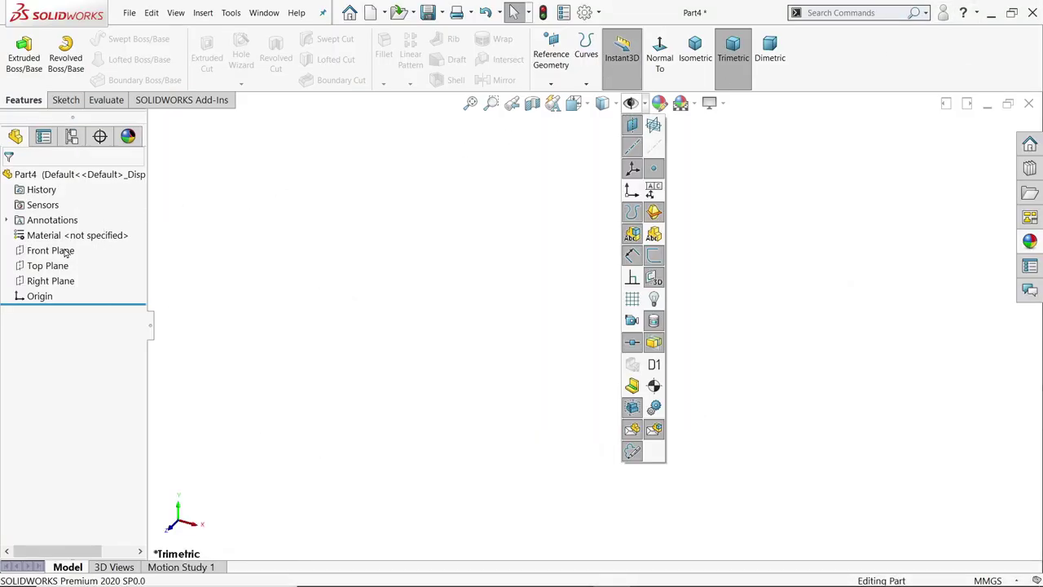
{"action": "left_click", "coordinate": [65, 99]}
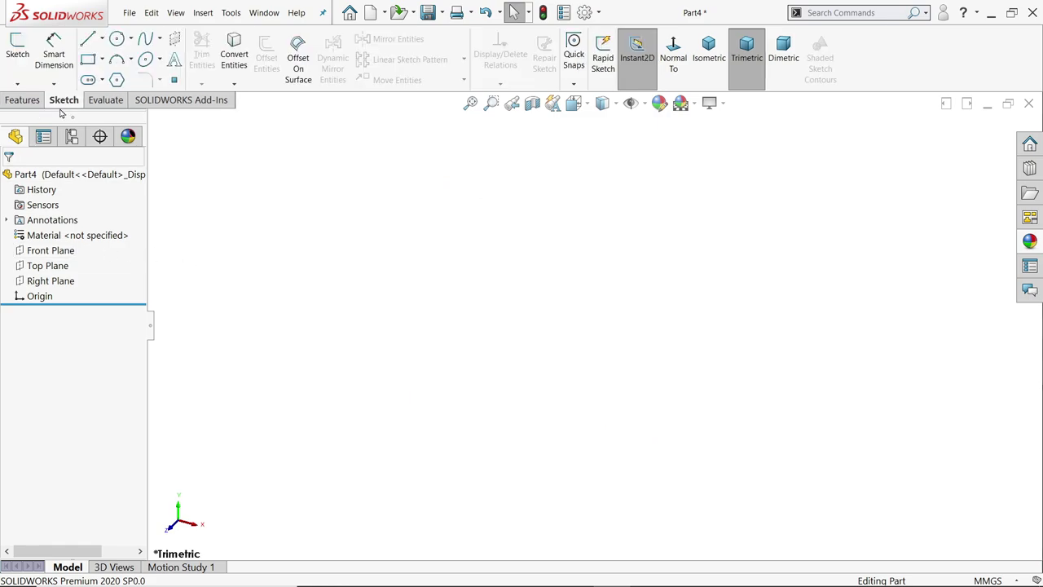
{"action": "left_click", "coordinate": [17, 49]}
{"action": "left_click", "coordinate": [427, 194]}
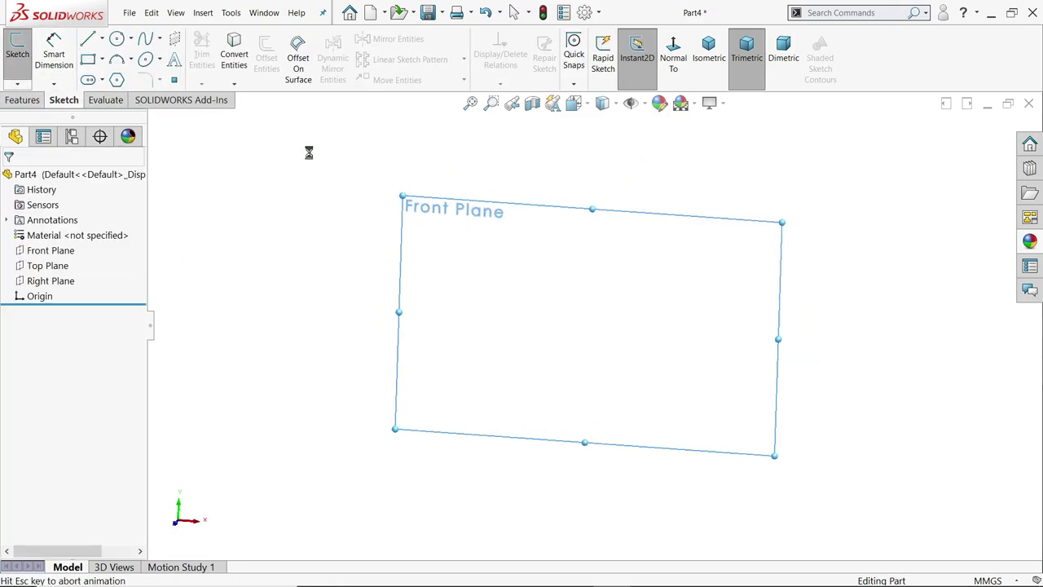
Sketch a circle about 95 mm in diameter centred on the origin.
{"action": "left_click", "coordinate": [117, 39]}
{"action": "left_click", "coordinate": [594, 325]}
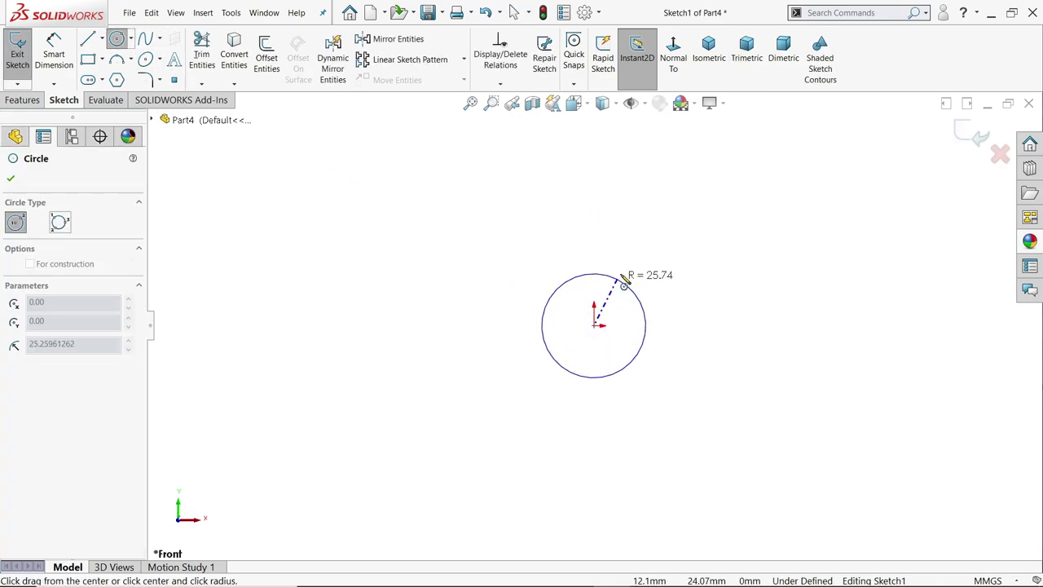
{"action": "left_click", "coordinate": [649, 247]}
Dimension the circle and set its diameter to 5 mm.
{"action": "left_click", "coordinate": [54, 51]}
{"action": "left_click", "coordinate": [498, 300]}
{"action": "left_click", "coordinate": [432, 300]}
{"action": "type", "text": "5"}
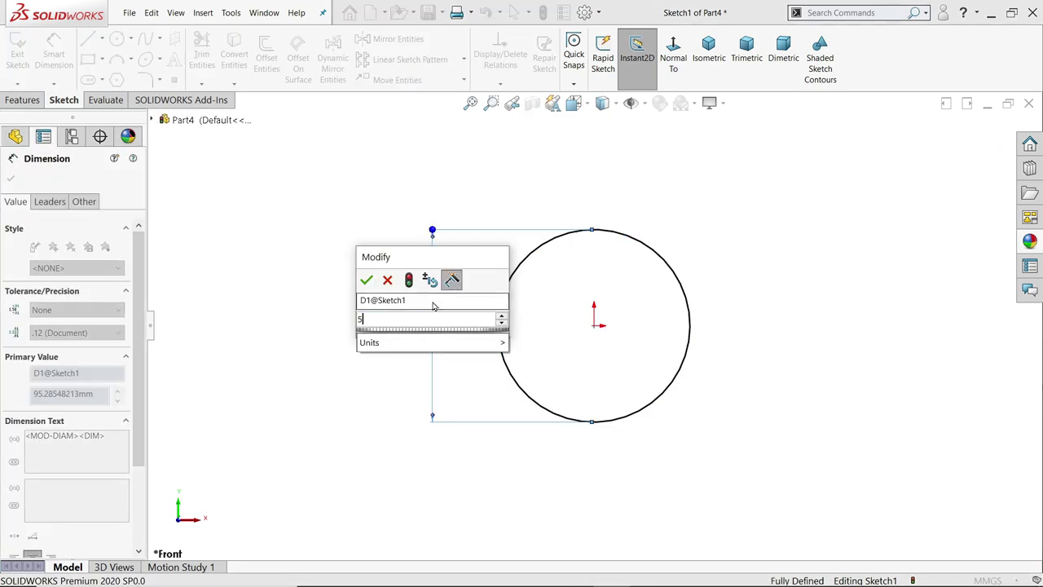
{"action": "key", "text": "Return"}
Extrude the circle into a solid pin with a blind depth of 53 mm.
{"action": "left_click", "coordinate": [24, 100]}
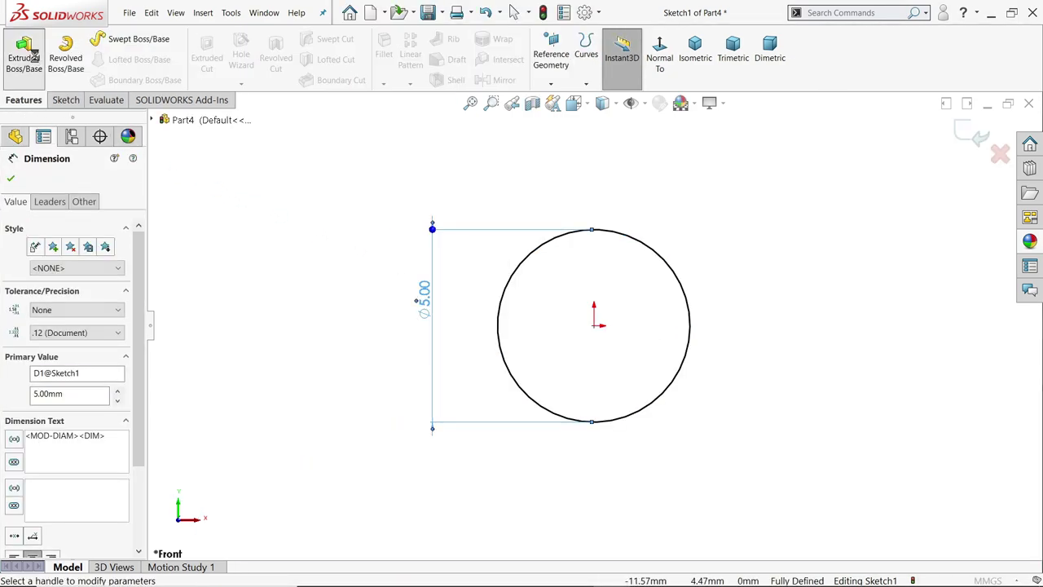
{"action": "left_click", "coordinate": [23, 53]}
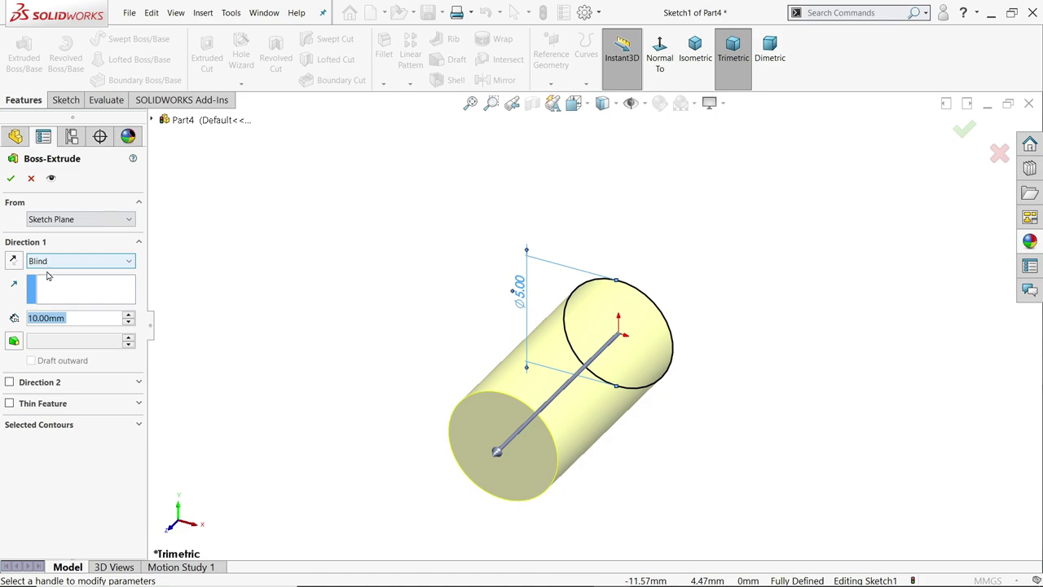
{"action": "type", "text": "53"}
{"action": "key", "text": "Return"}
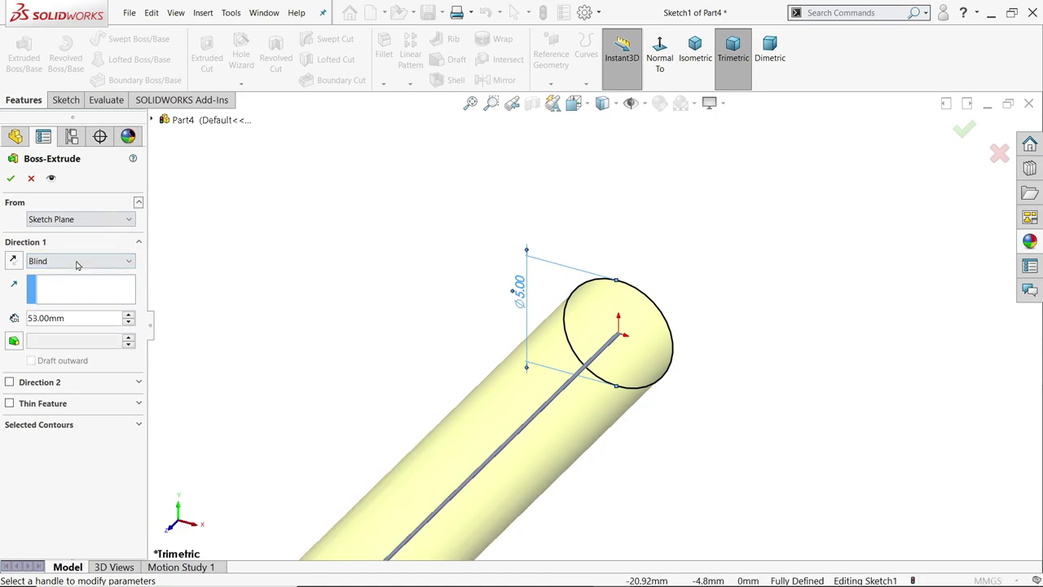
{"action": "left_click", "coordinate": [698, 56]}
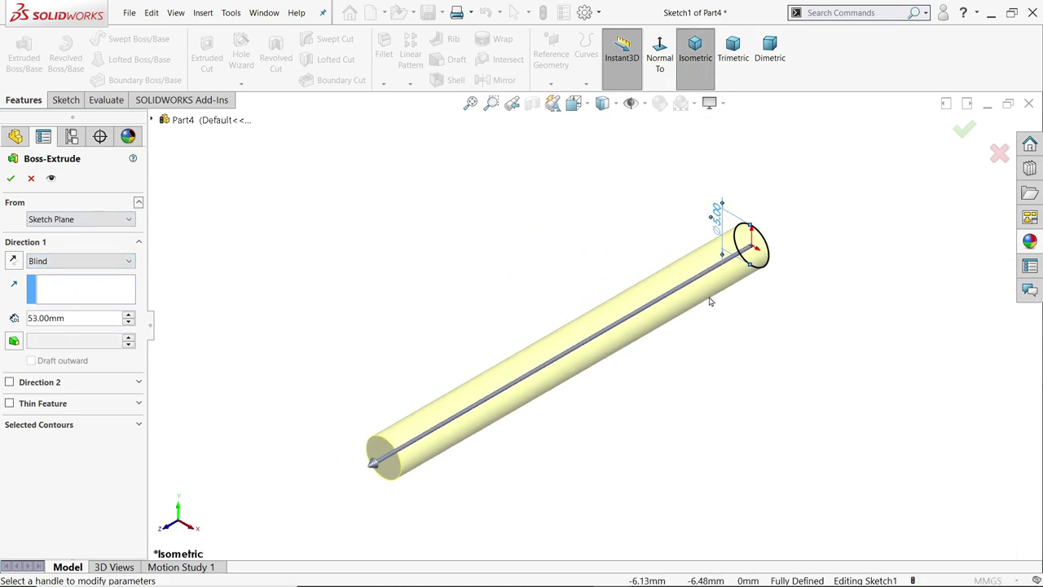
{"action": "scroll", "coordinate": [656, 372], "scroll_direction": "down", "scroll_amount": 1}
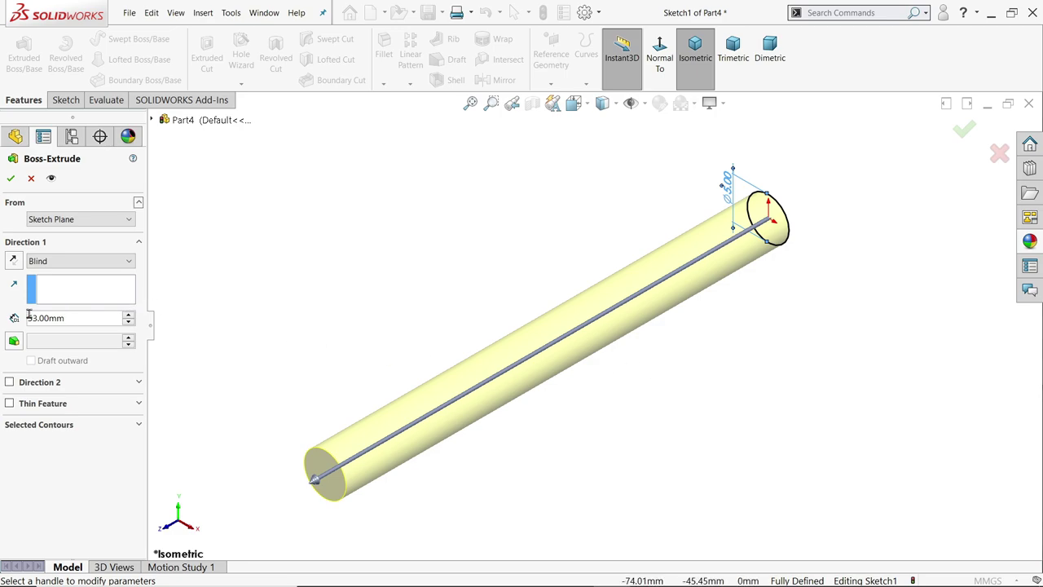
{"action": "left_click", "coordinate": [10, 180]}
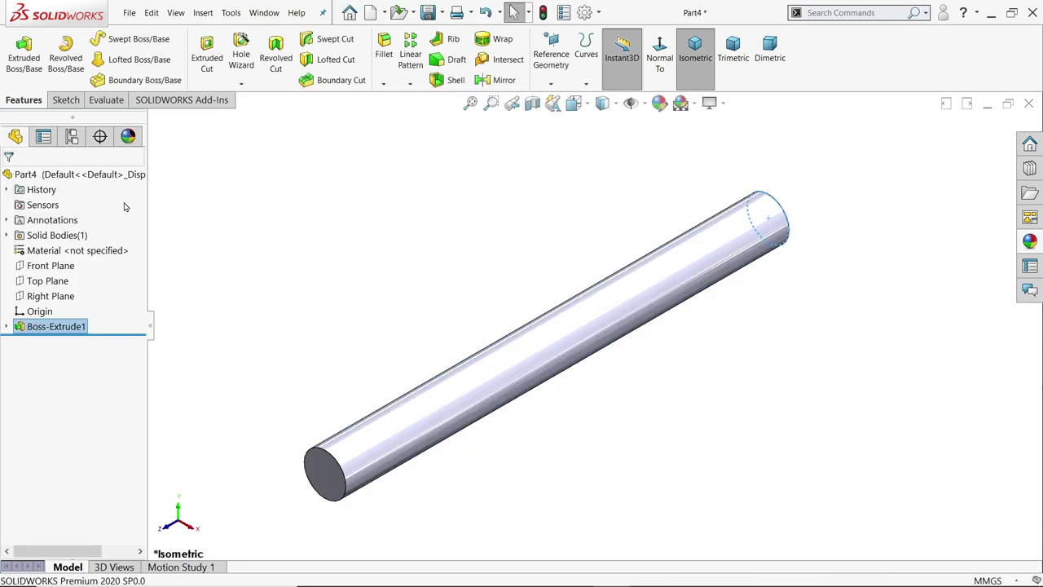
Apply a bright green colour to the whole long pin part and save it as 3.long pin in the Scissor lift folder.
{"action": "left_click", "coordinate": [390, 209]}
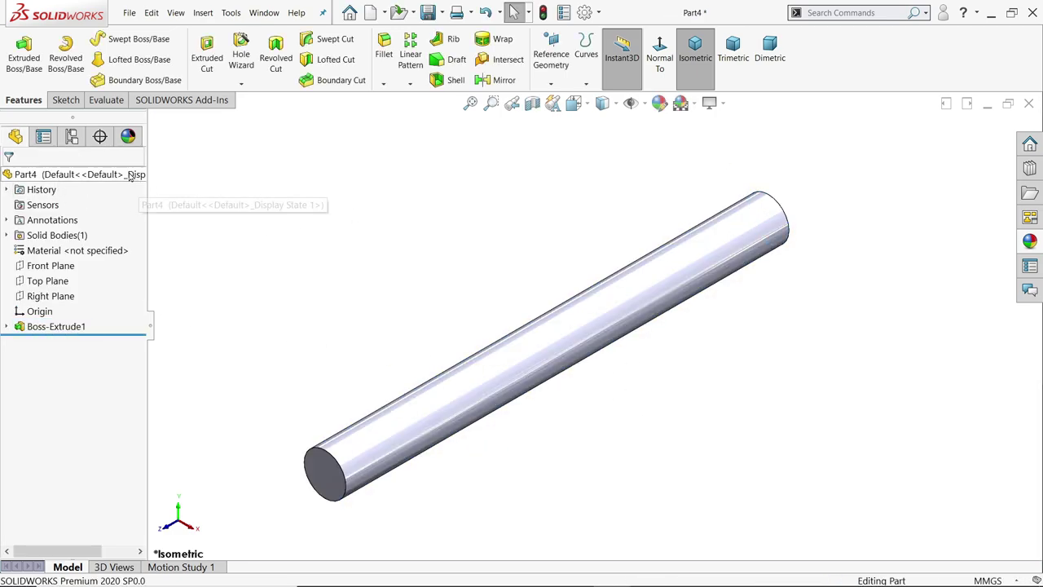
{"action": "left_click", "coordinate": [658, 104]}
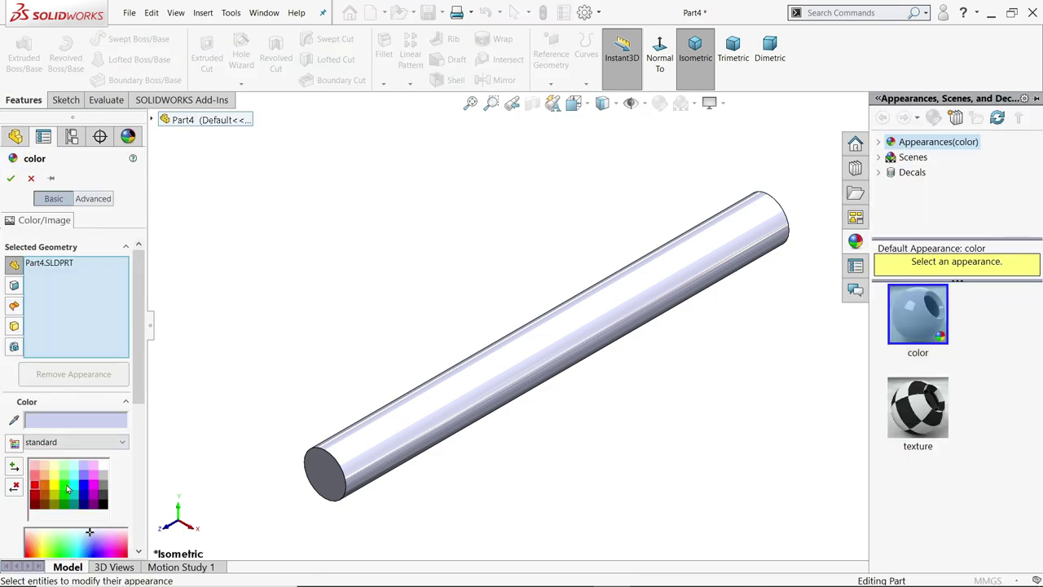
{"action": "left_click", "coordinate": [67, 487]}
{"action": "left_click", "coordinate": [67, 498]}
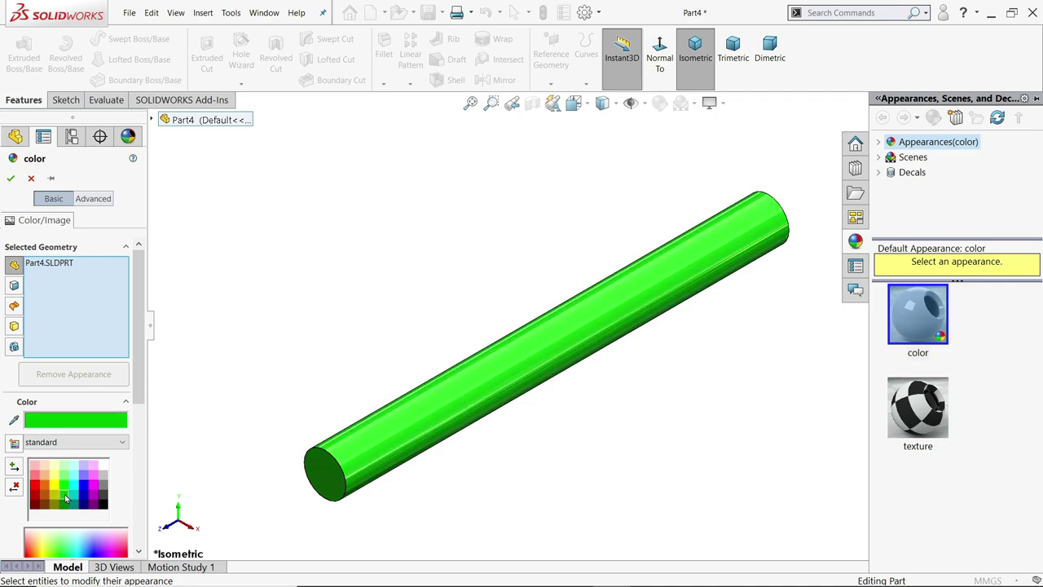
{"action": "left_click", "coordinate": [65, 487]}
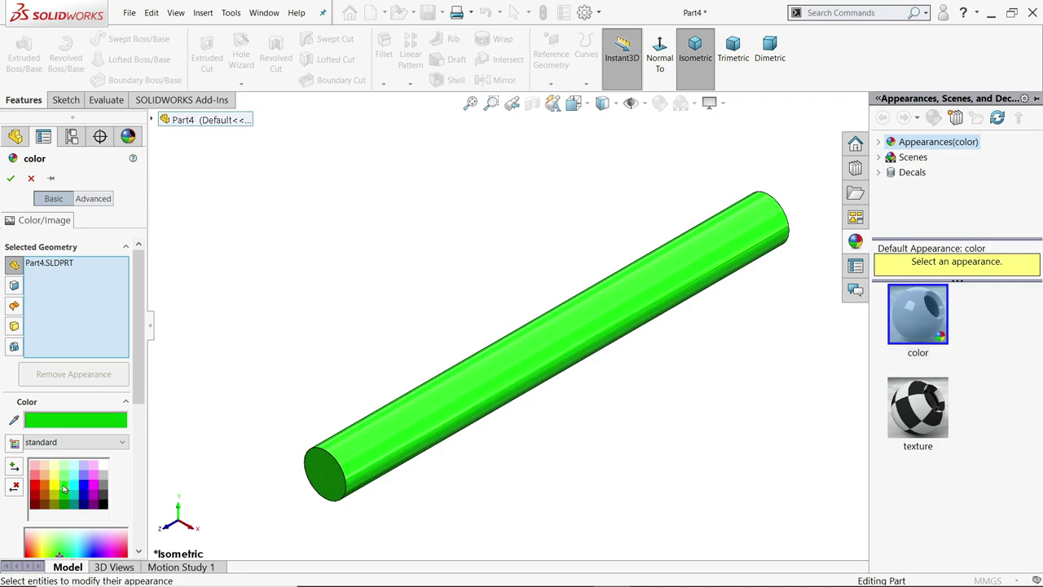
{"action": "left_click", "coordinate": [10, 179]}
{"action": "left_click", "coordinate": [428, 12]}
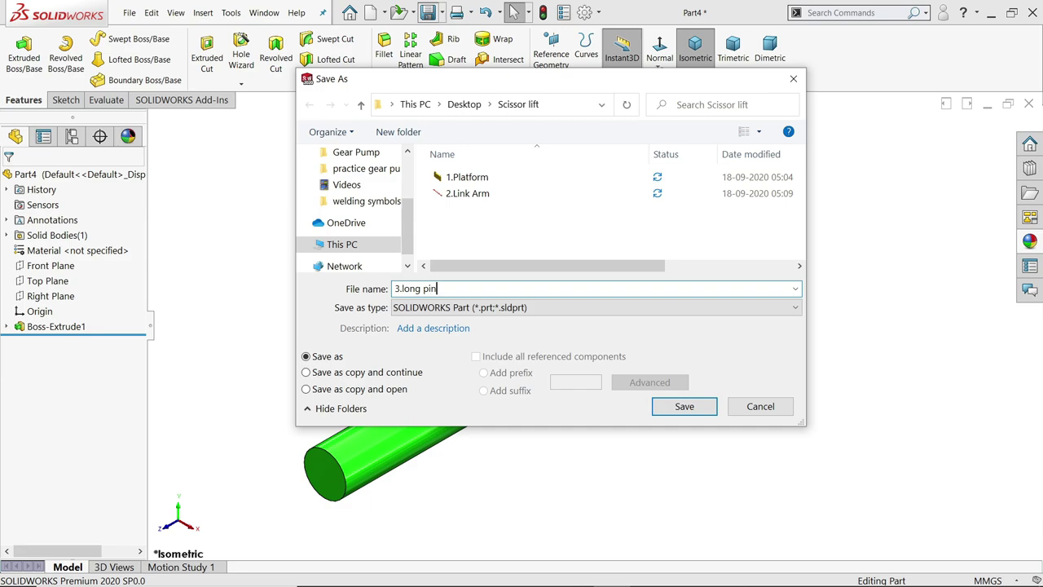
{"action": "key", "text": "Return"}
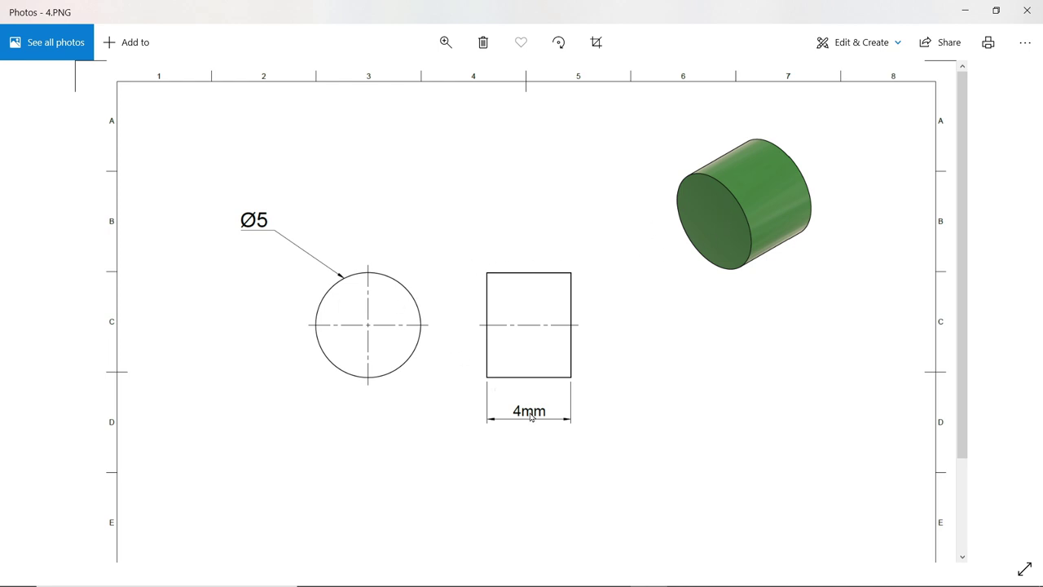
Put away the short pin's reference drawing and start an extrusion sketch on the Front Plane of the new part.
{"action": "left_click", "coordinate": [966, 10]}
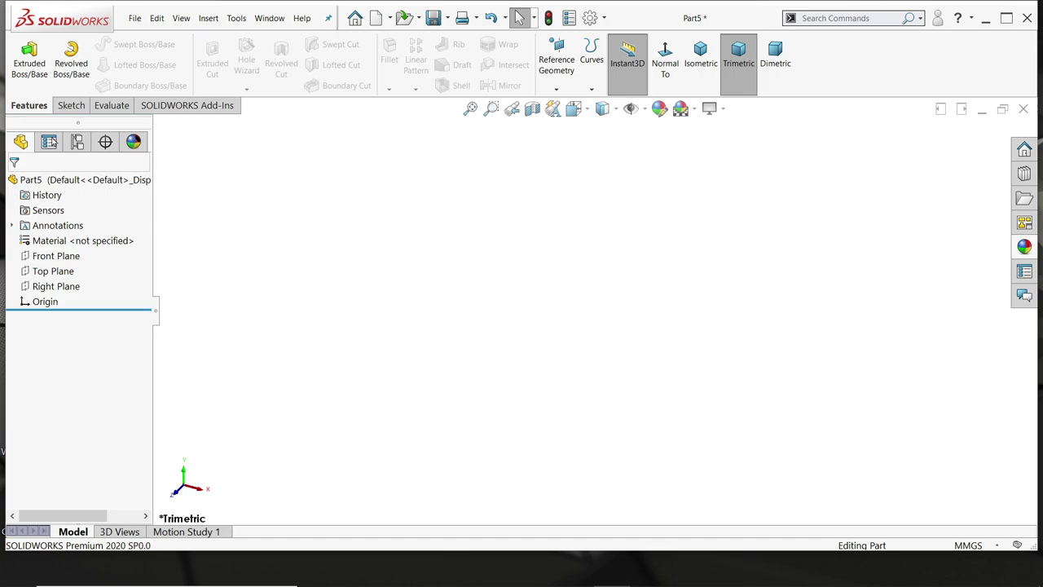
{"action": "left_click", "coordinate": [1009, 19]}
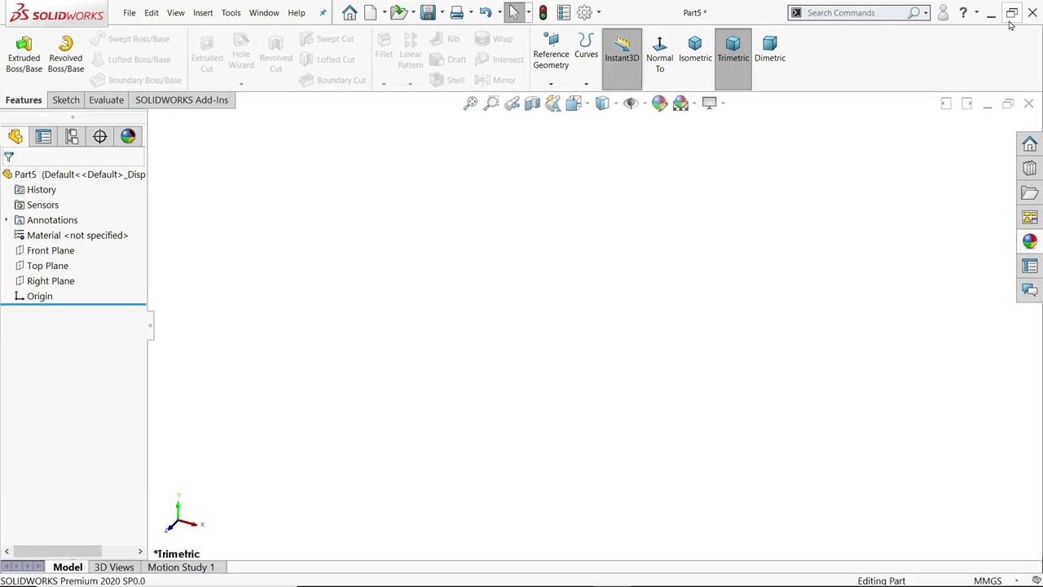
{"action": "left_click", "coordinate": [29, 56]}
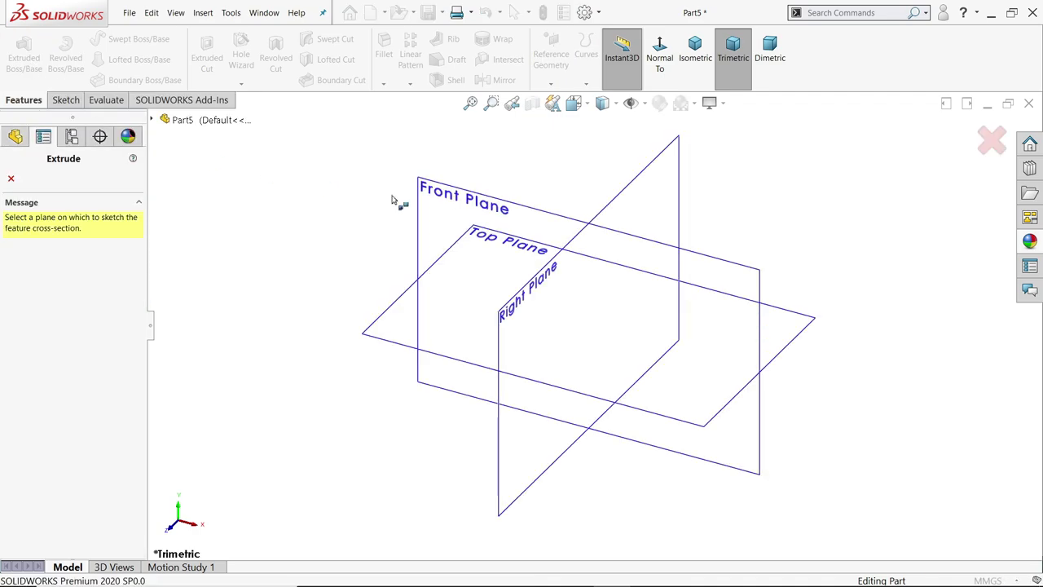
{"action": "left_click", "coordinate": [487, 210]}
Sketch a circle about 142 mm in diameter centred on the origin.
{"action": "left_click", "coordinate": [116, 40]}
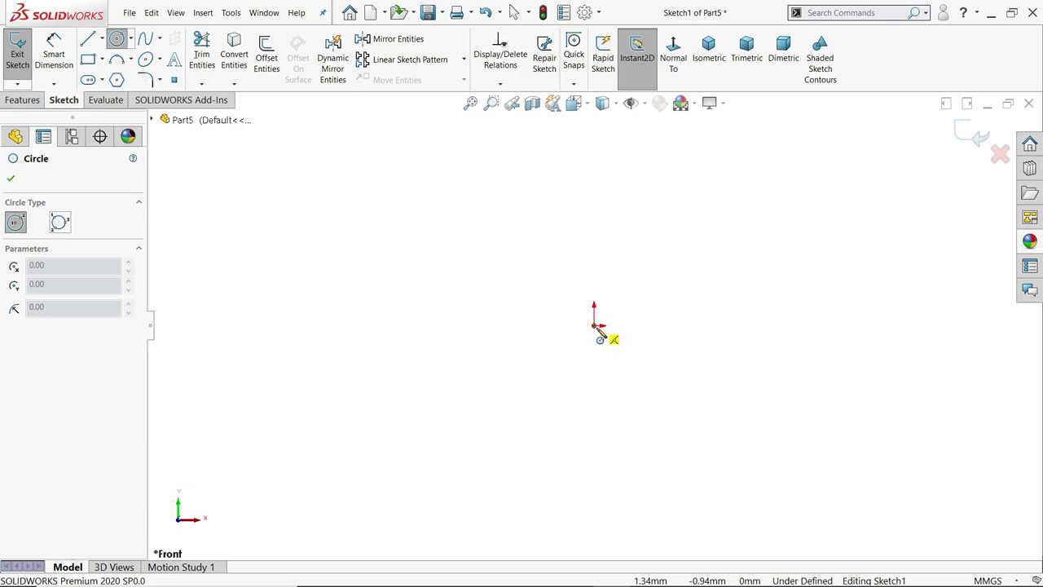
{"action": "left_click", "coordinate": [595, 326]}
{"action": "left_click", "coordinate": [632, 186]}
Dimension the circle's diameter and set it to 5 mm.
{"action": "left_click", "coordinate": [54, 50]}
{"action": "left_click", "coordinate": [451, 315]}
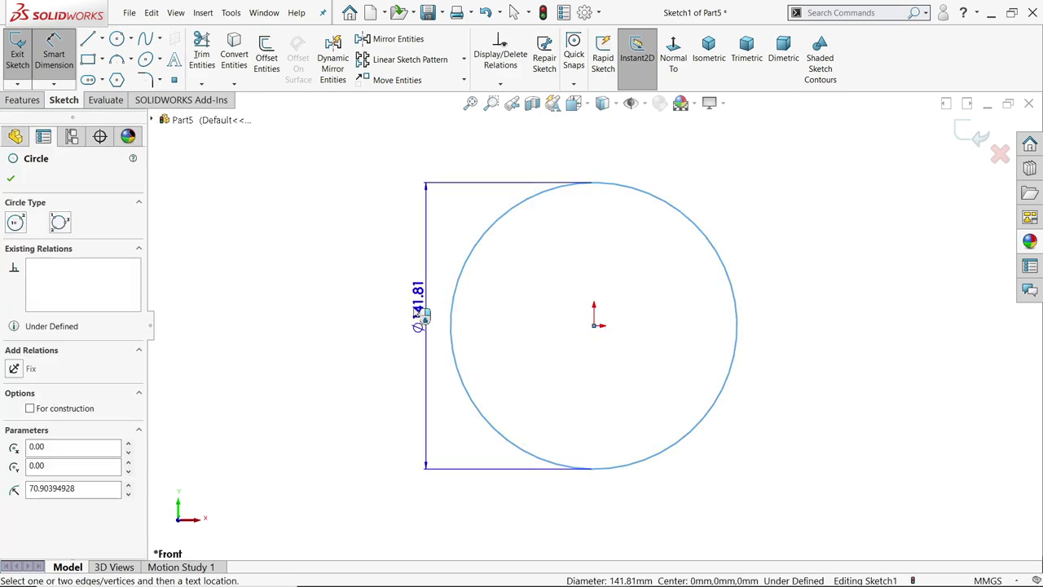
{"action": "left_click", "coordinate": [370, 306]}
{"action": "type", "text": "5"}
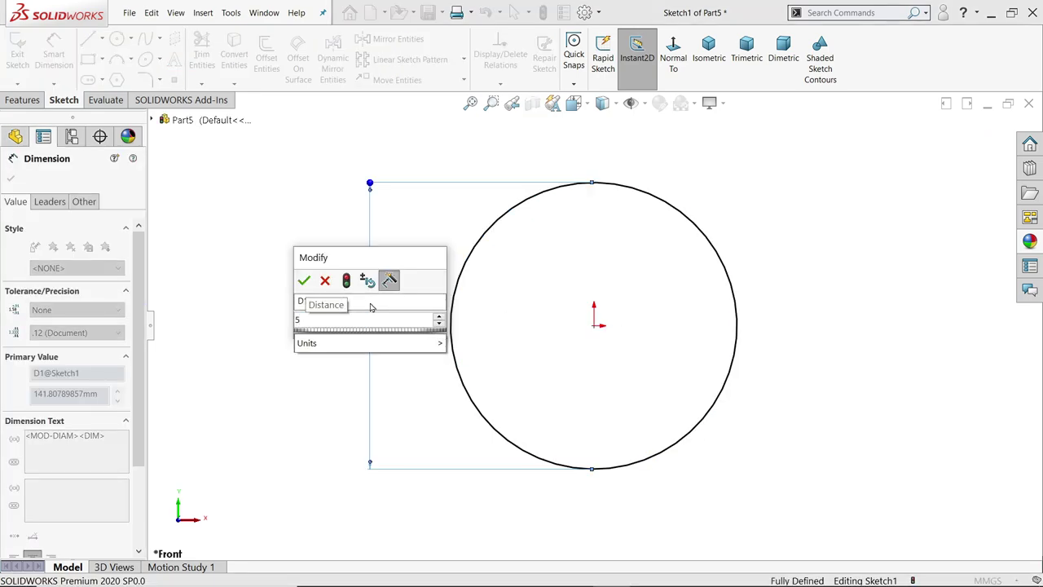
{"action": "key", "text": "Return"}
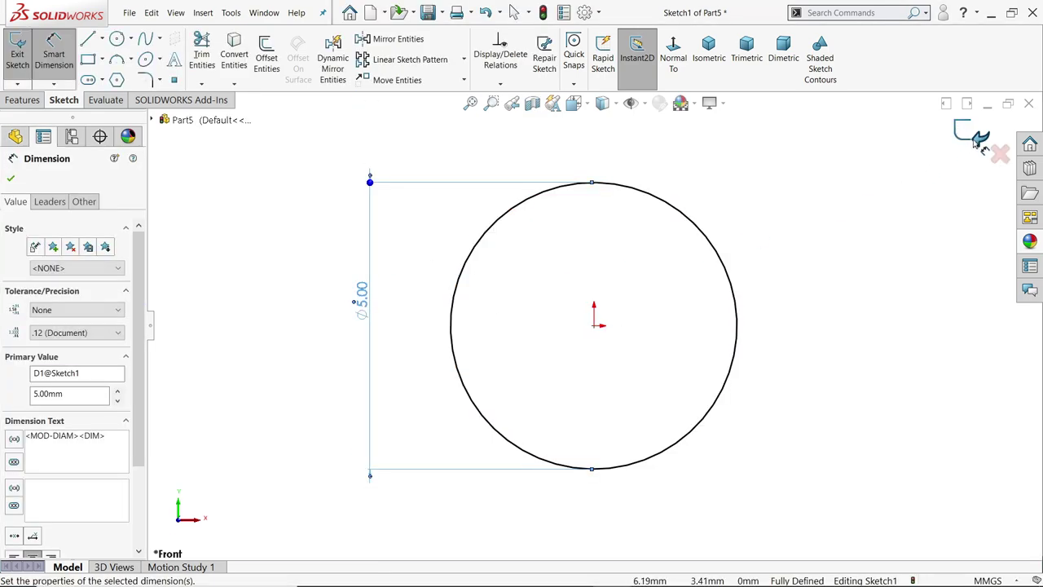
Finish the sketch and extrude the circle into a short solid pin with a blind depth of 4 mm.
{"action": "left_click", "coordinate": [979, 140]}
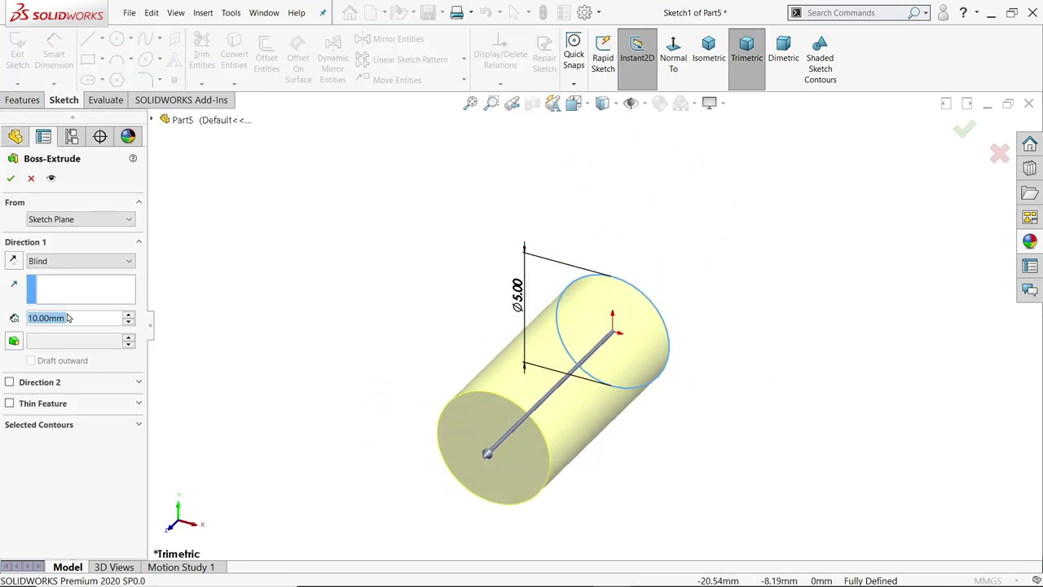
{"action": "left_click", "coordinate": [50, 262]}
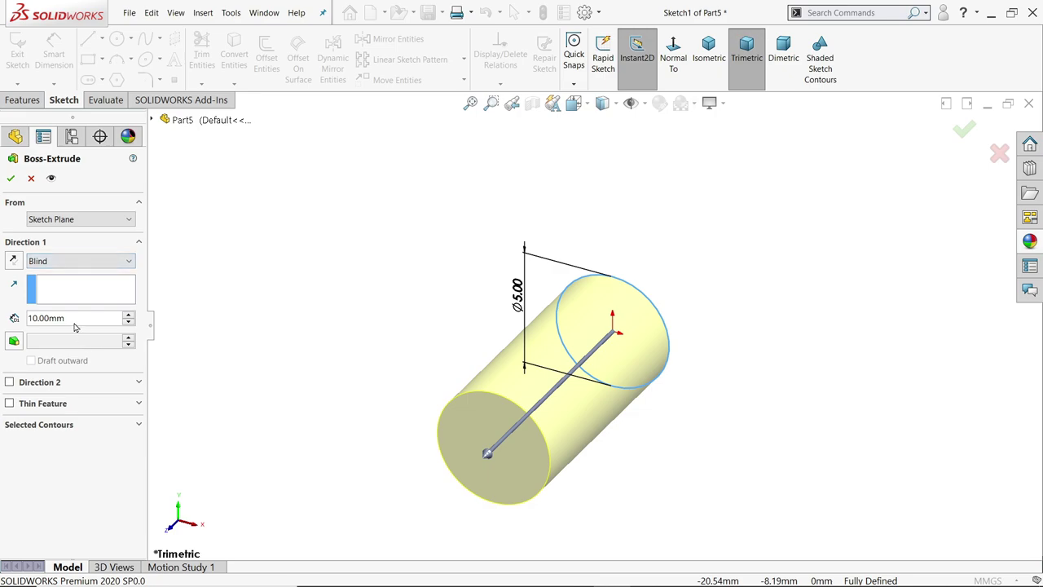
{"action": "left_click", "coordinate": [49, 319]}
{"action": "type", "text": "4"}
{"action": "key", "text": "Return"}
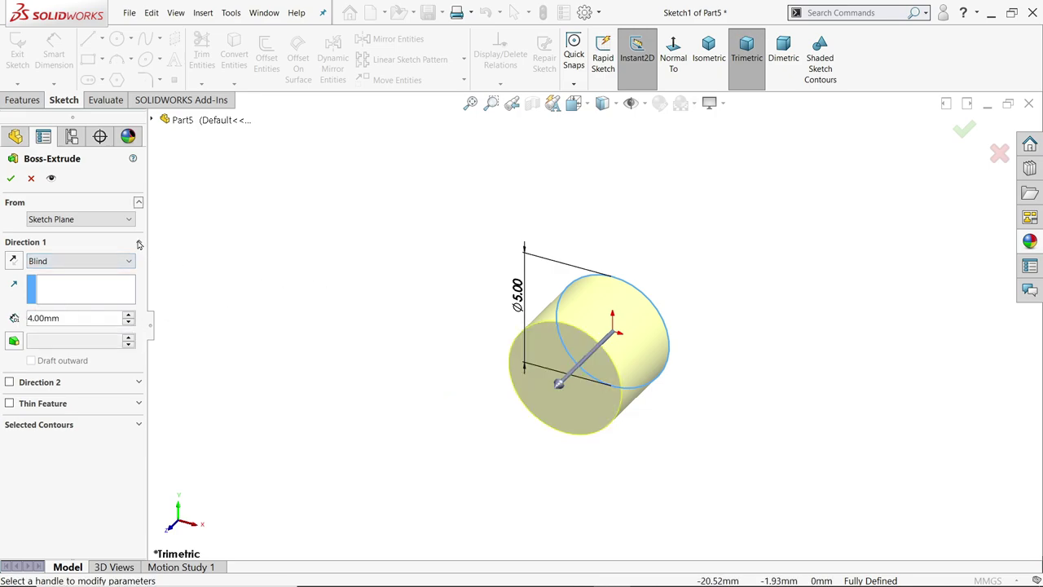
{"action": "left_click", "coordinate": [10, 178]}
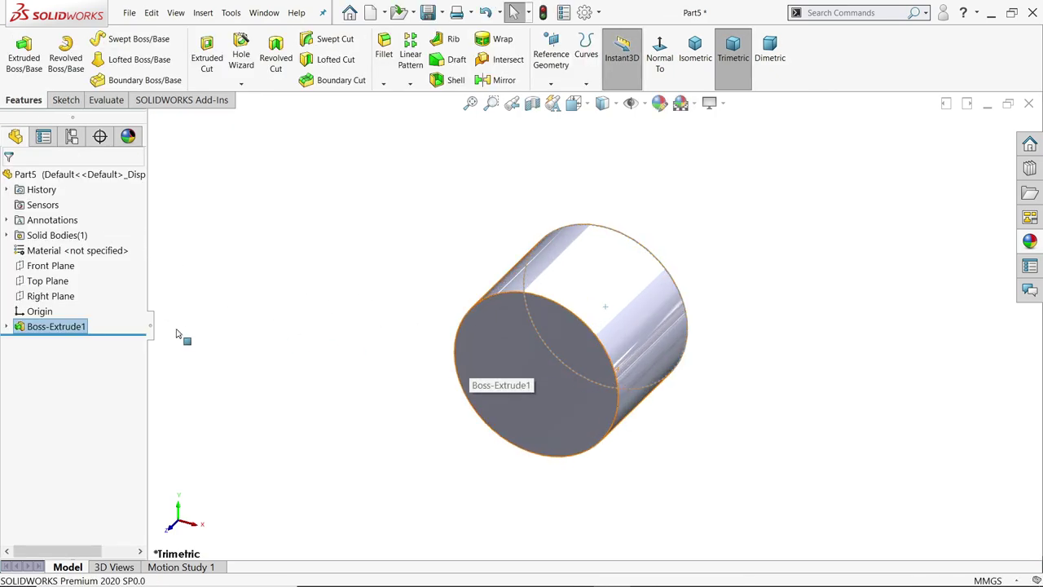
Apply a bright green colour to the short pin's extrusion and save the part as 4.Pin in the Scissor lift folder.
{"action": "left_click", "coordinate": [660, 104]}
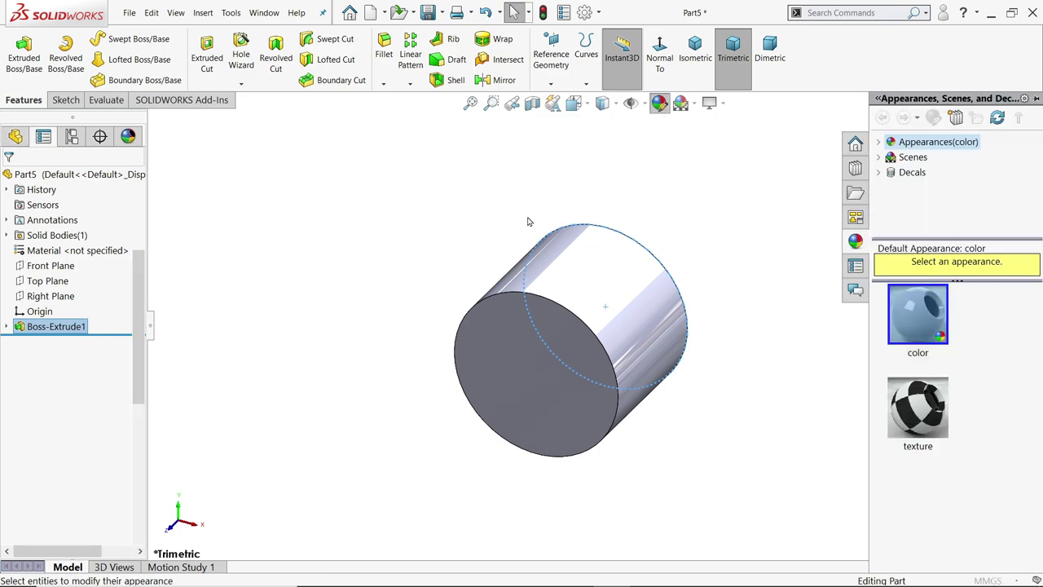
{"action": "left_click", "coordinate": [67, 487]}
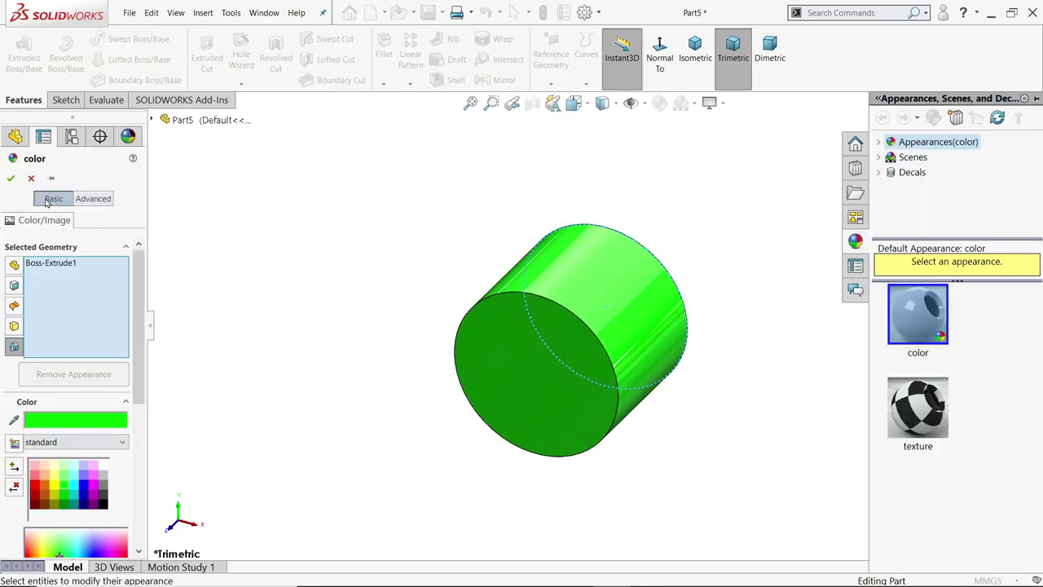
{"action": "left_click", "coordinate": [11, 179]}
{"action": "left_click", "coordinate": [428, 12]}
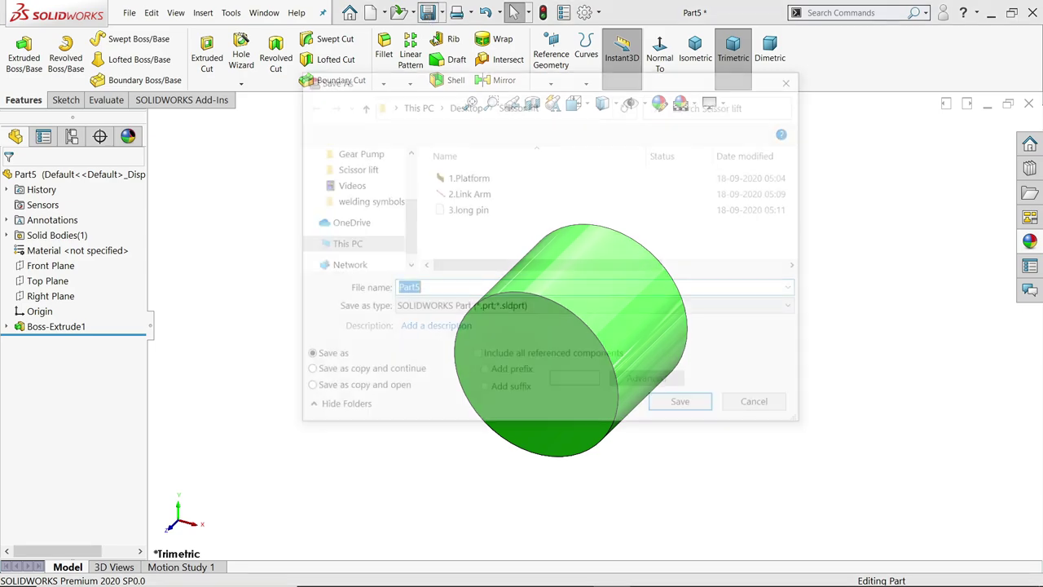
{"action": "type", "text": "4."}
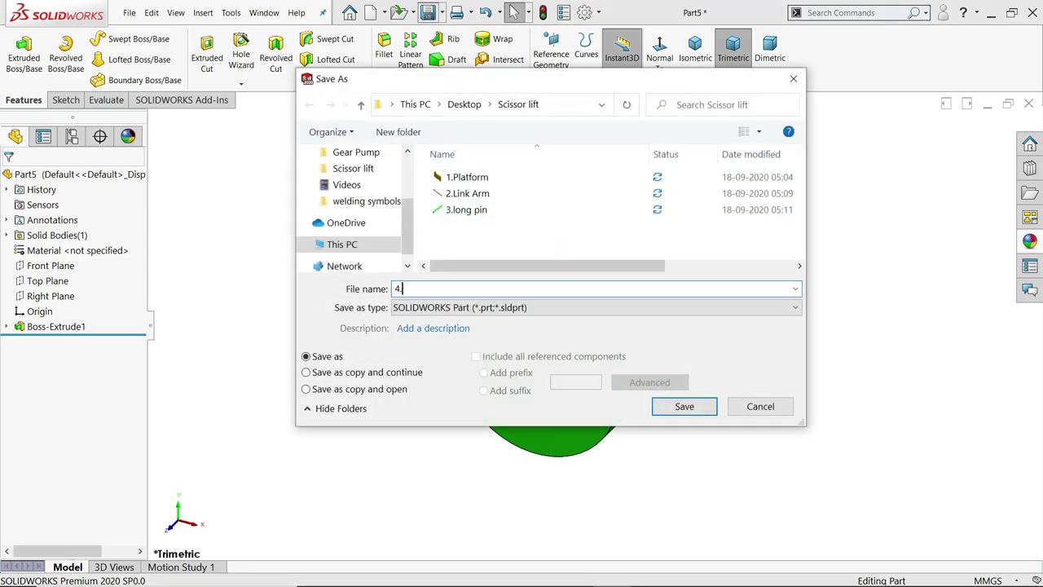
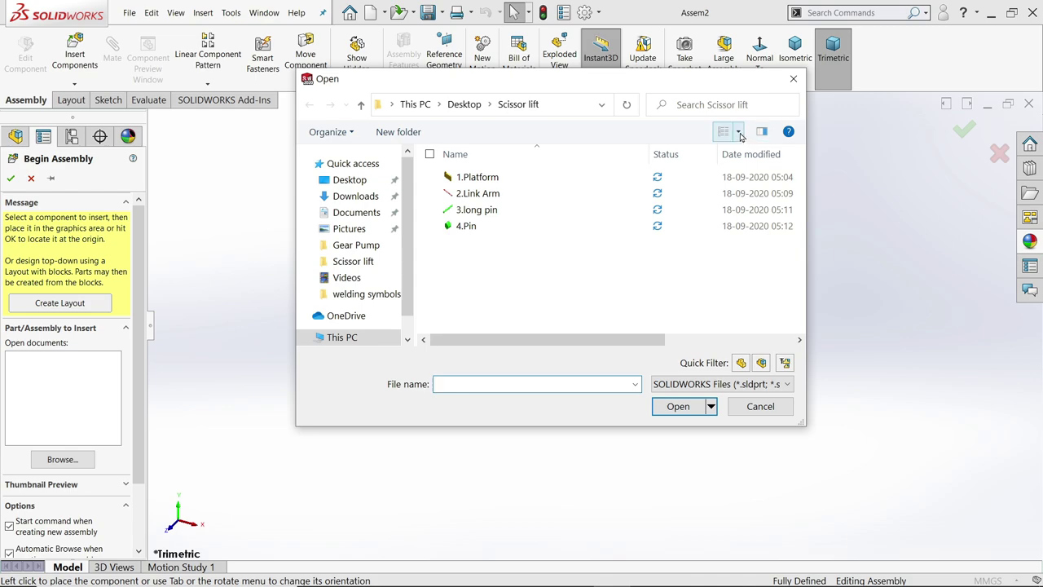
Show the part files as large icons and place 1.Platform as the first component of the new assembly.
{"action": "left_click", "coordinate": [740, 132]}
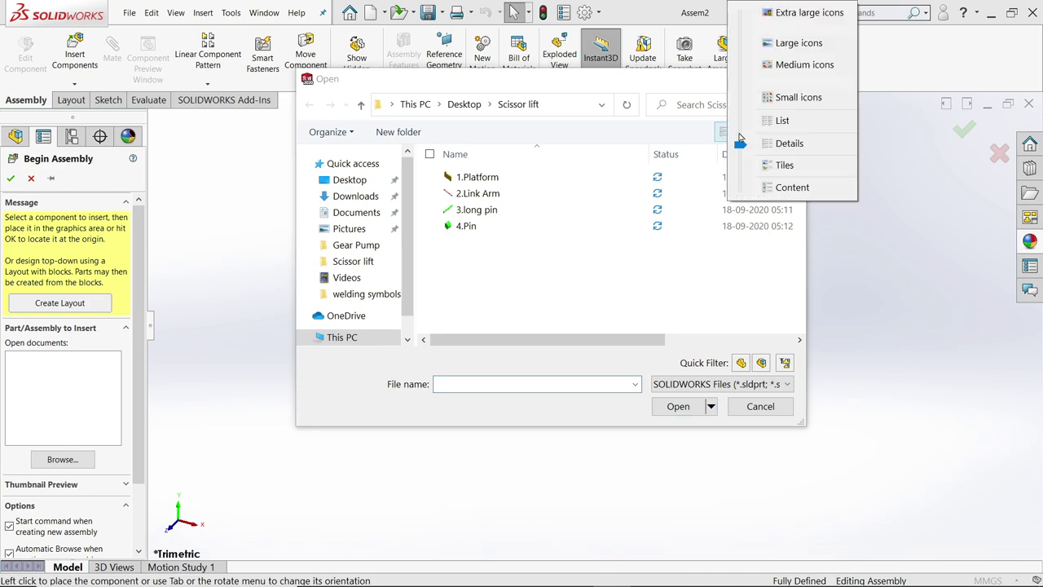
{"action": "left_click", "coordinate": [790, 44]}
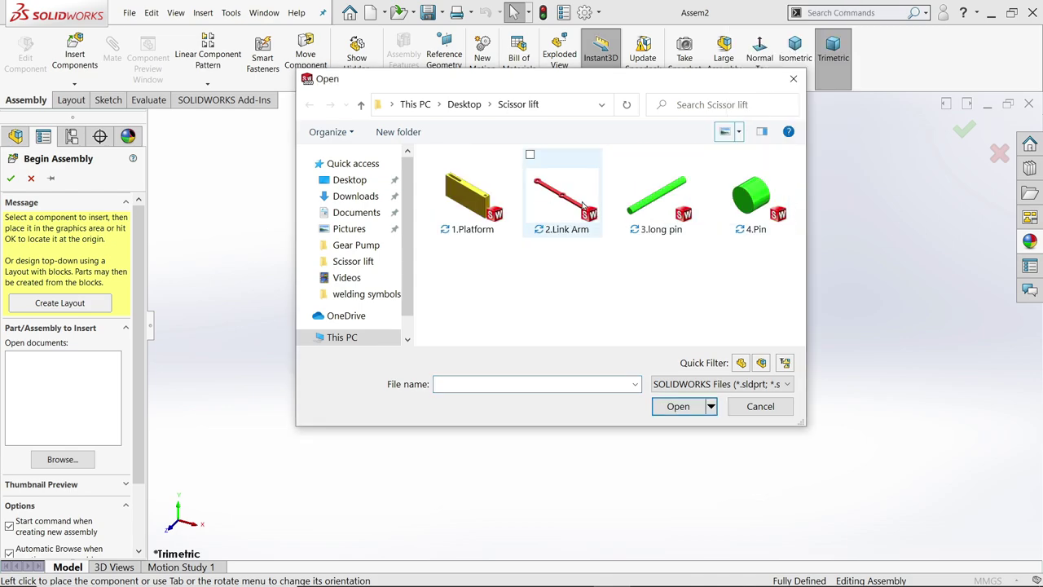
{"action": "left_click", "coordinate": [469, 195]}
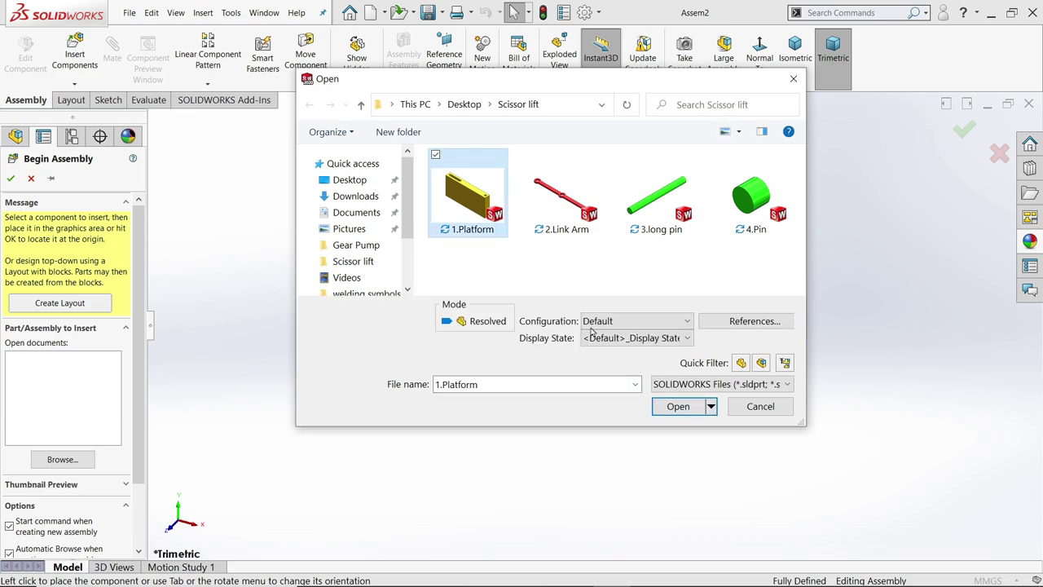
{"action": "left_click", "coordinate": [680, 412]}
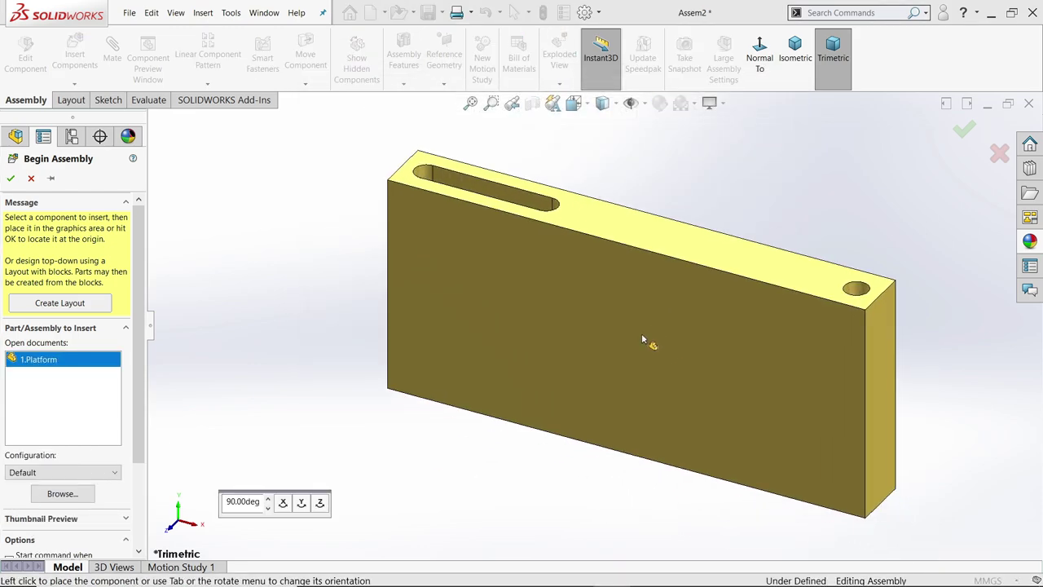
{"action": "left_click", "coordinate": [619, 316]}
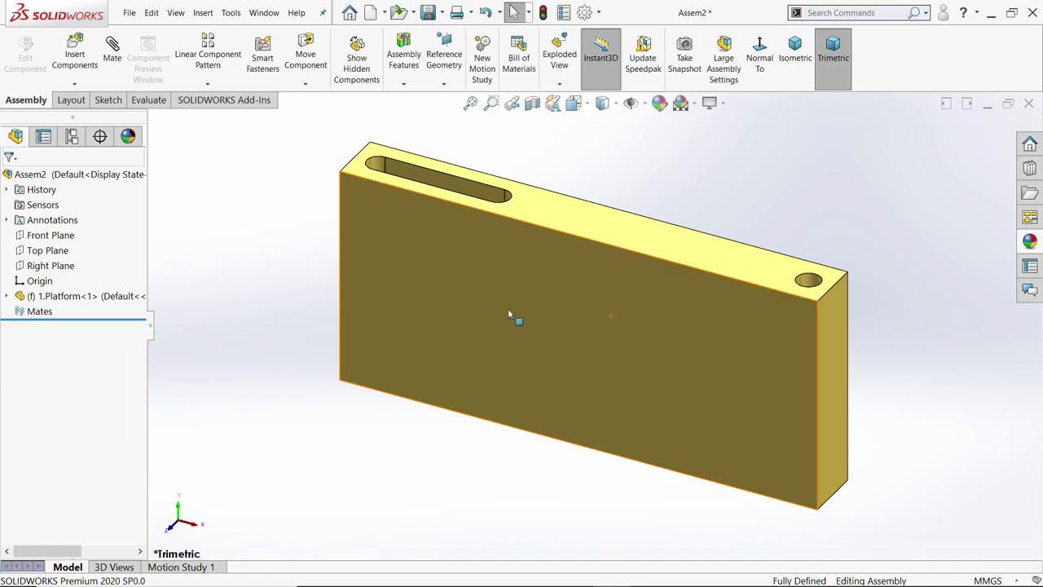
{"action": "right_click", "coordinate": [469, 267]}
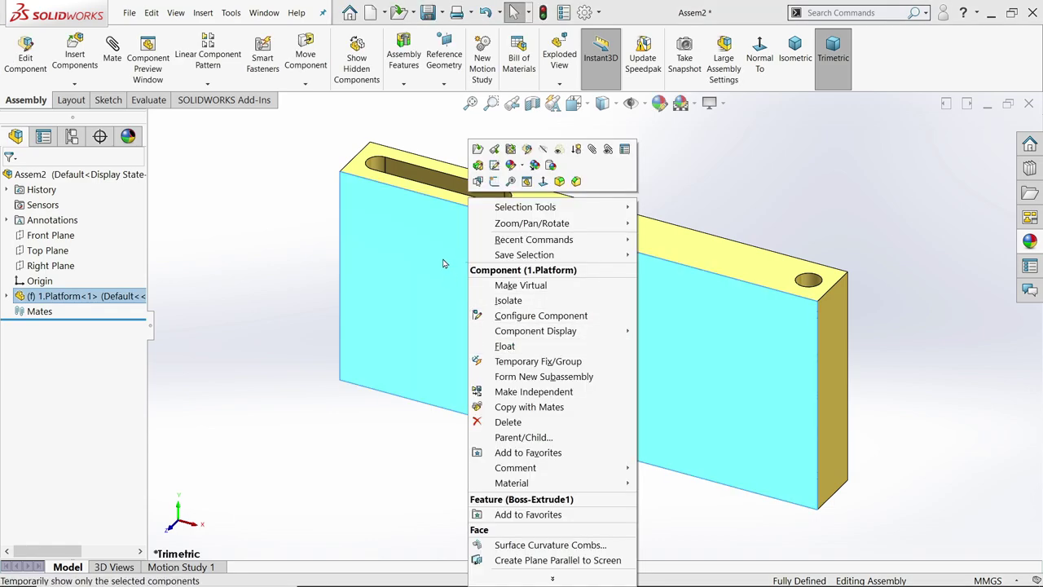
{"action": "left_click", "coordinate": [313, 188]}
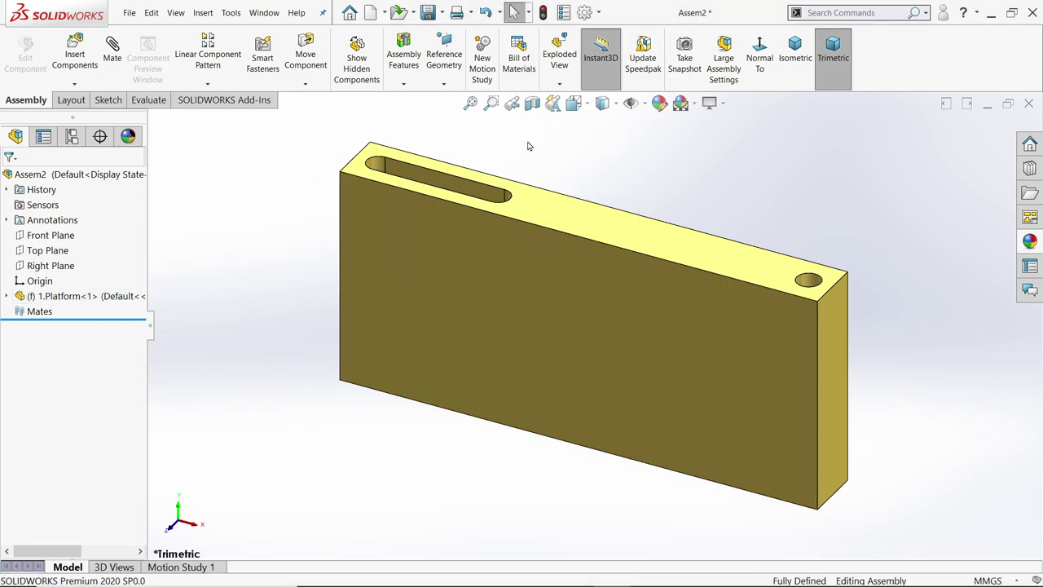
Change the scene to a plain white background.
{"action": "middle_click_drag", "start_coordinate": [528, 146], "coordinate": [505, 324]}
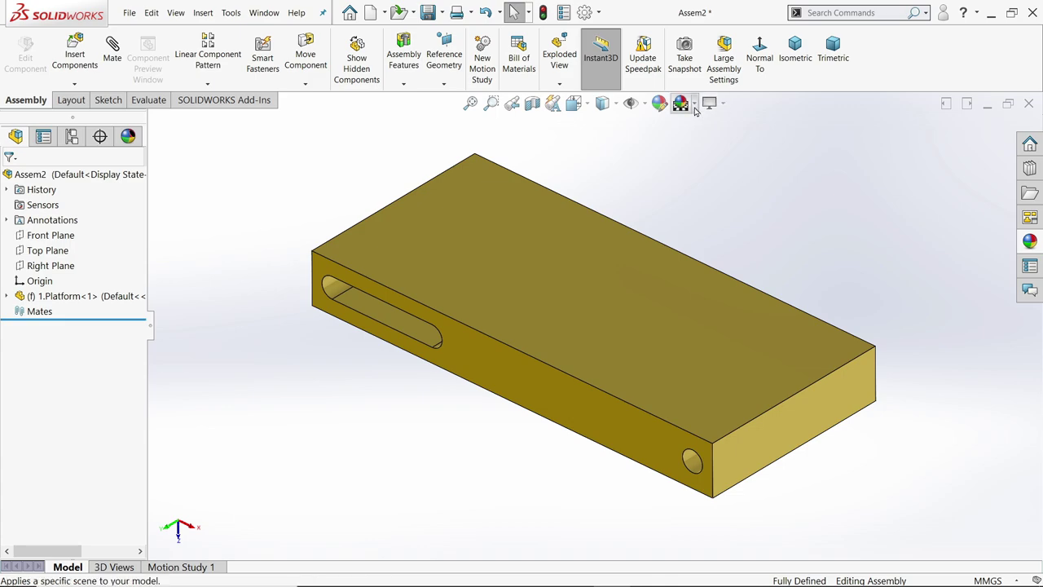
{"action": "left_click", "coordinate": [695, 110]}
{"action": "left_click", "coordinate": [693, 40]}
{"action": "scroll", "coordinate": [630, 254], "scroll_direction": "up", "scroll_amount": 3}
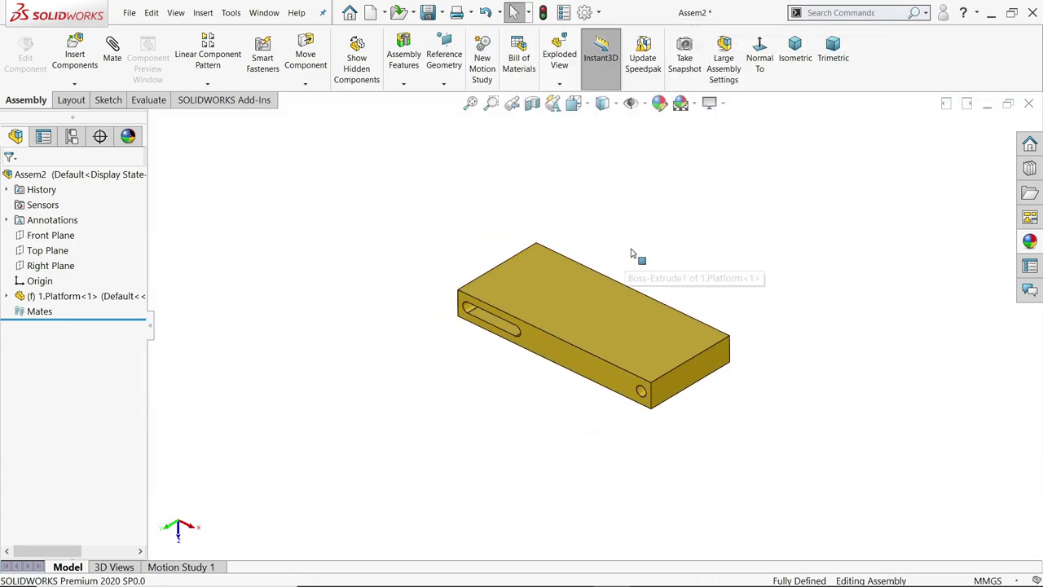
{"action": "scroll", "coordinate": [630, 253], "scroll_direction": "down", "scroll_amount": 4}
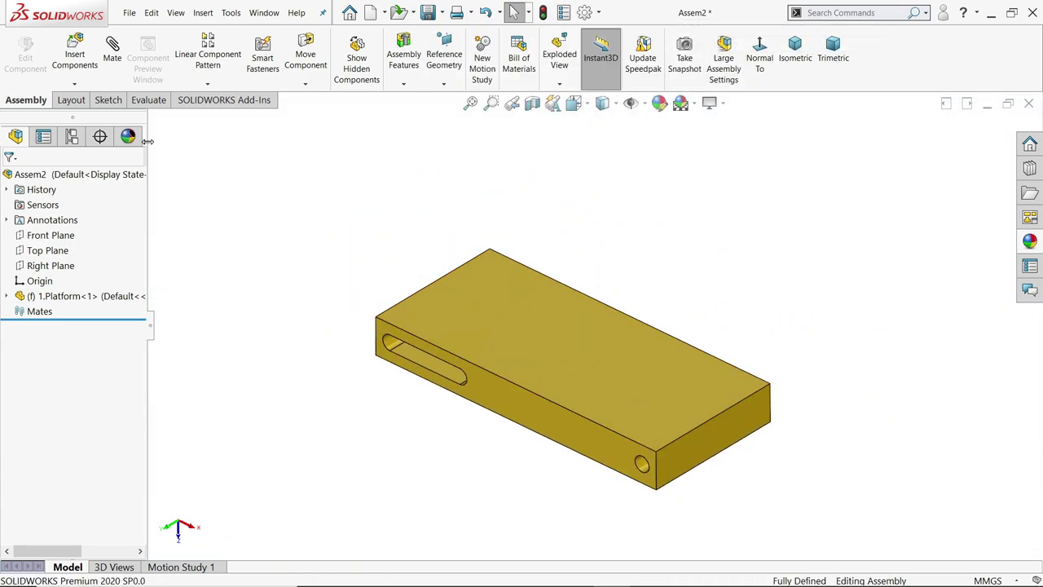
Insert the 3.long pin part and place it above the platform's slotted end.
{"action": "left_click", "coordinate": [75, 57]}
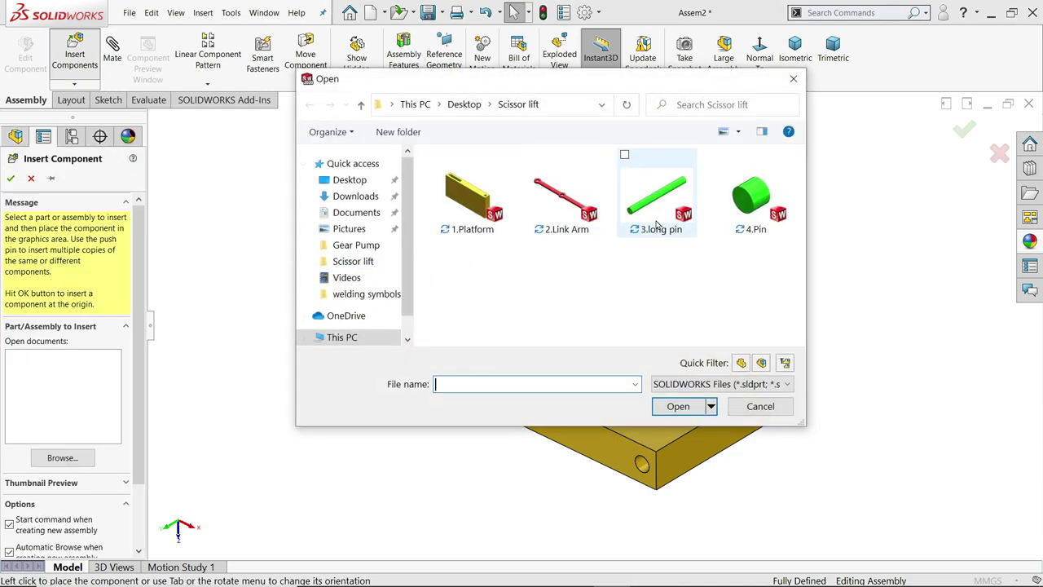
{"action": "left_click", "coordinate": [648, 220]}
{"action": "left_click", "coordinate": [691, 408]}
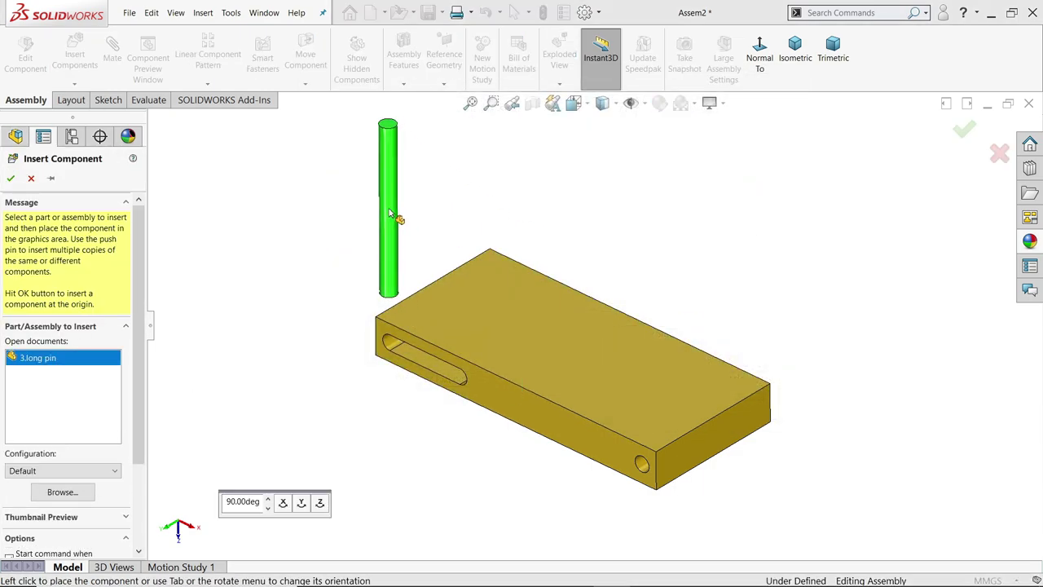
{"action": "left_click", "coordinate": [400, 225]}
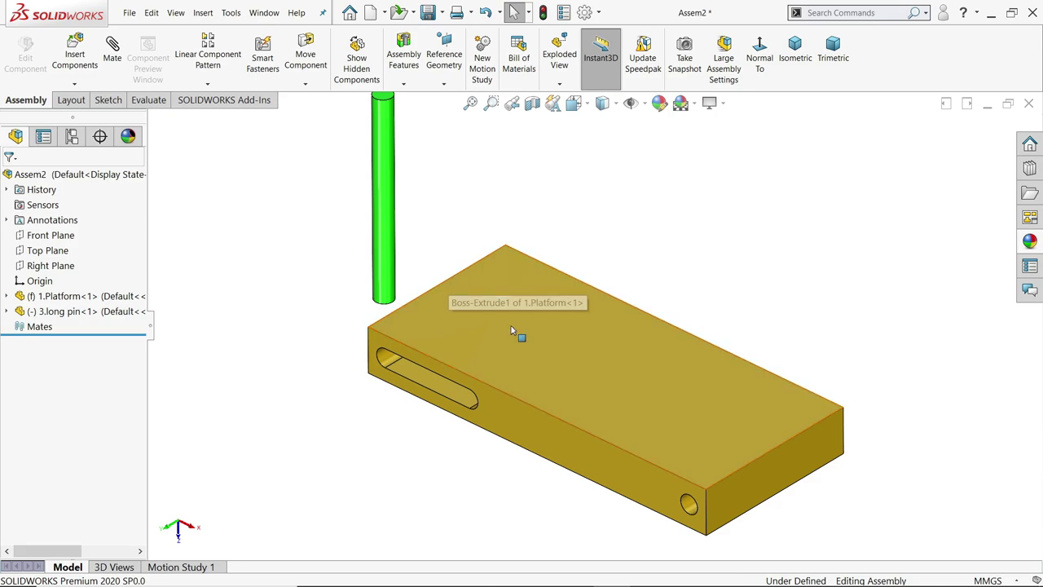
Add a Slot mate with the Free constraint between the platform's slot face and the long pin's cylindrical face, then try moving the pin.
{"action": "middle_click_drag", "start_coordinate": [527, 339], "coordinate": [558, 348], "text": "ctrl"}
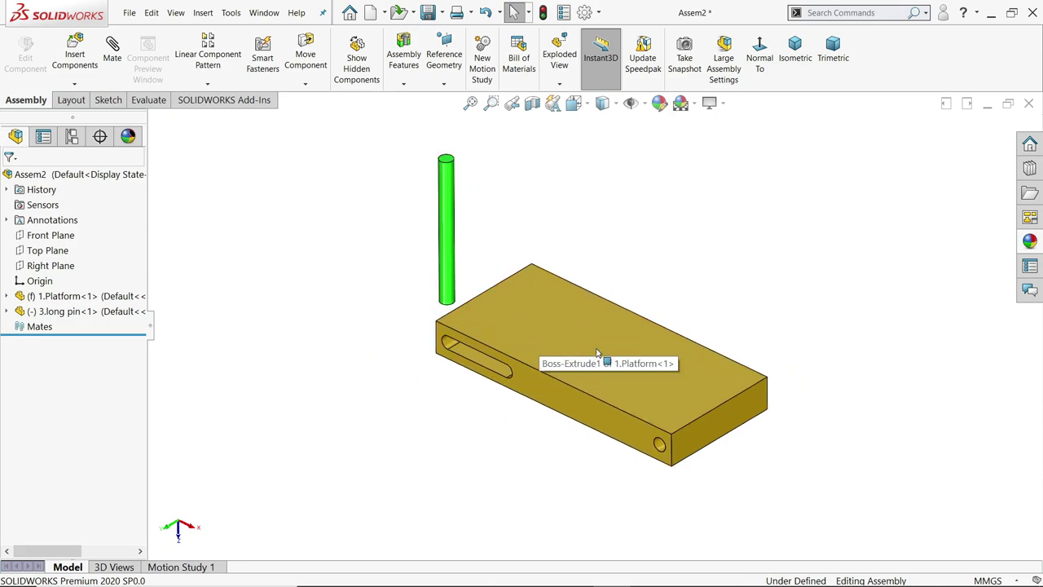
{"action": "left_click", "coordinate": [113, 51]}
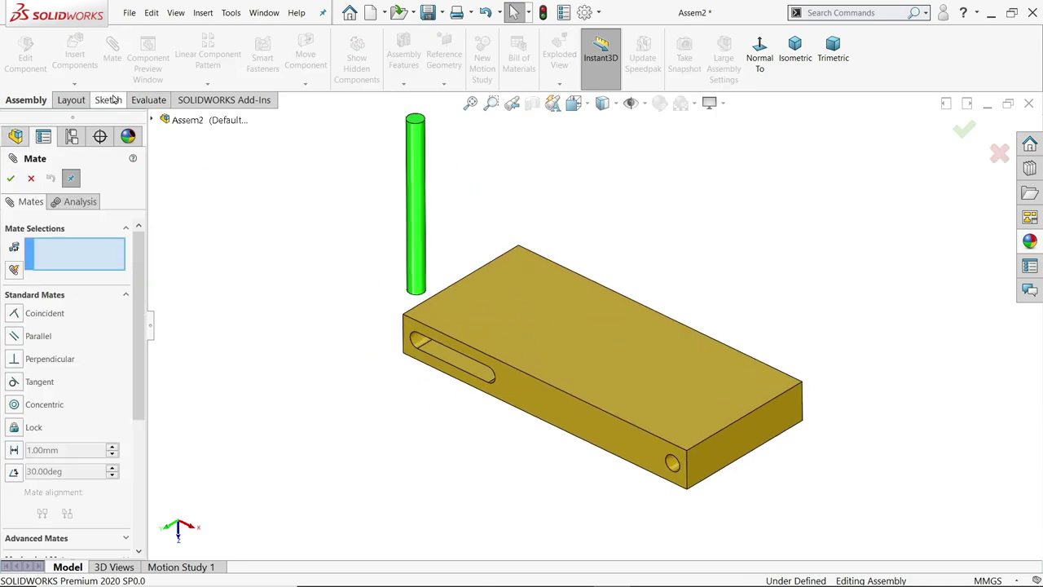
{"action": "left_click", "coordinate": [125, 297]}
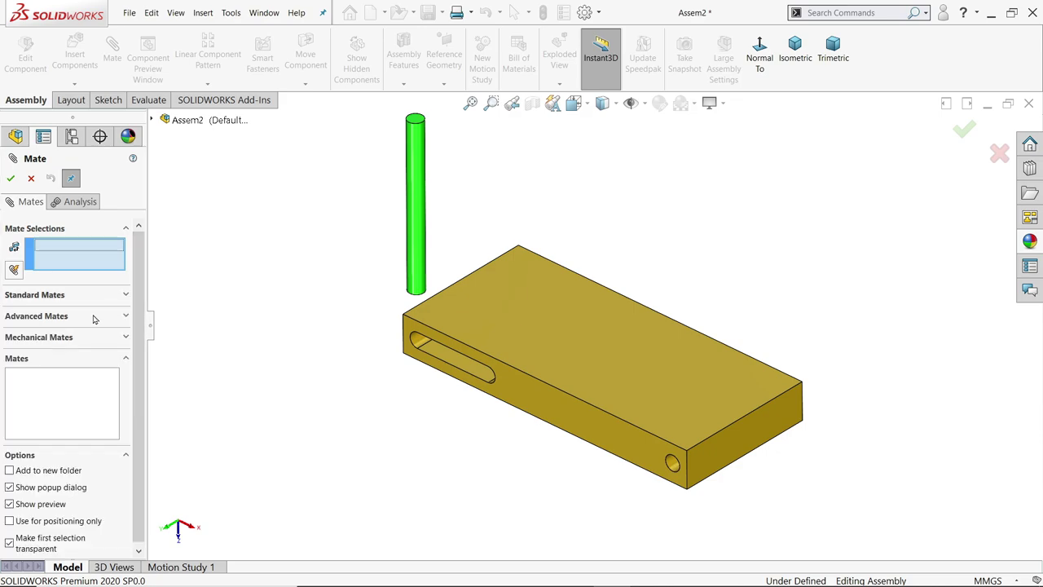
{"action": "left_click", "coordinate": [45, 338]}
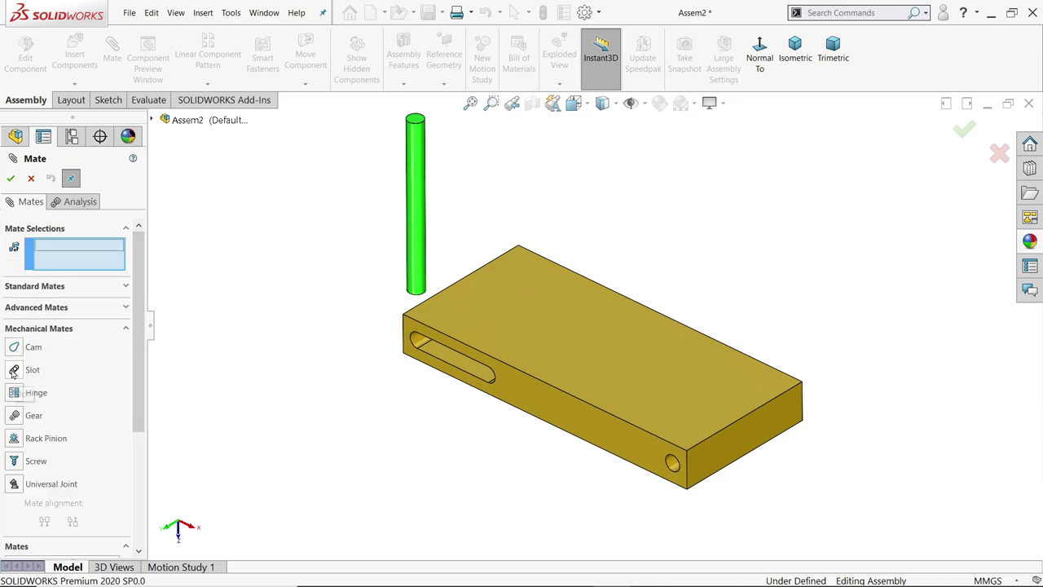
{"action": "left_click", "coordinate": [14, 370]}
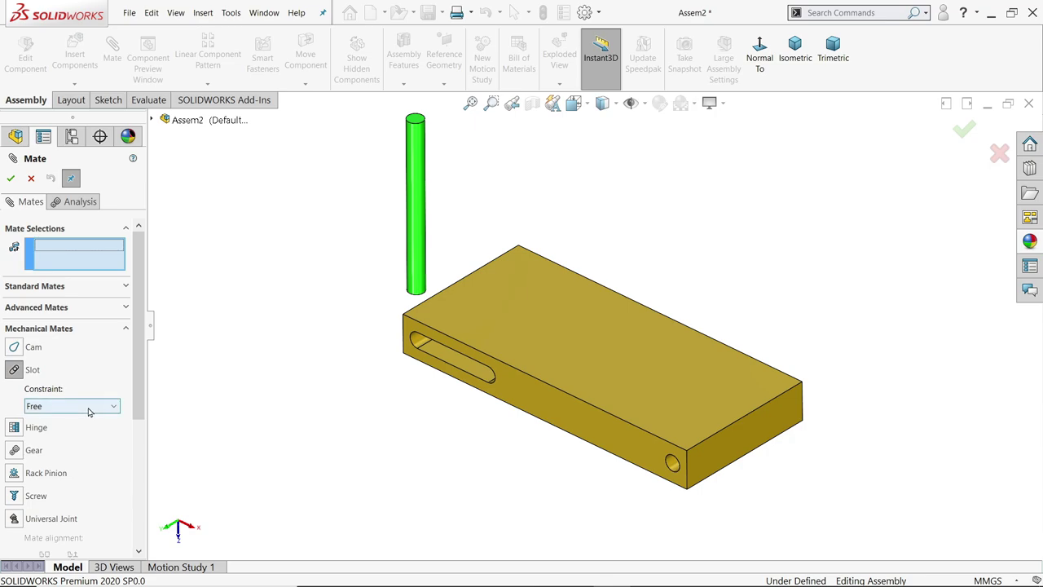
{"action": "left_click", "coordinate": [444, 361]}
{"action": "left_click", "coordinate": [422, 224]}
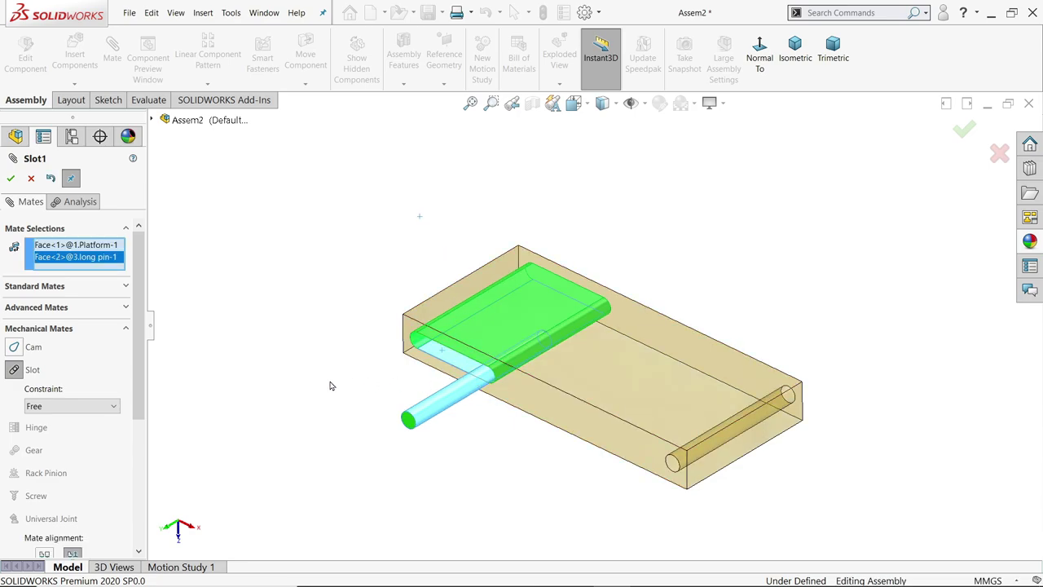
{"action": "left_click", "coordinate": [10, 178]}
{"action": "scroll", "coordinate": [489, 385], "scroll_direction": "down", "scroll_amount": 3}
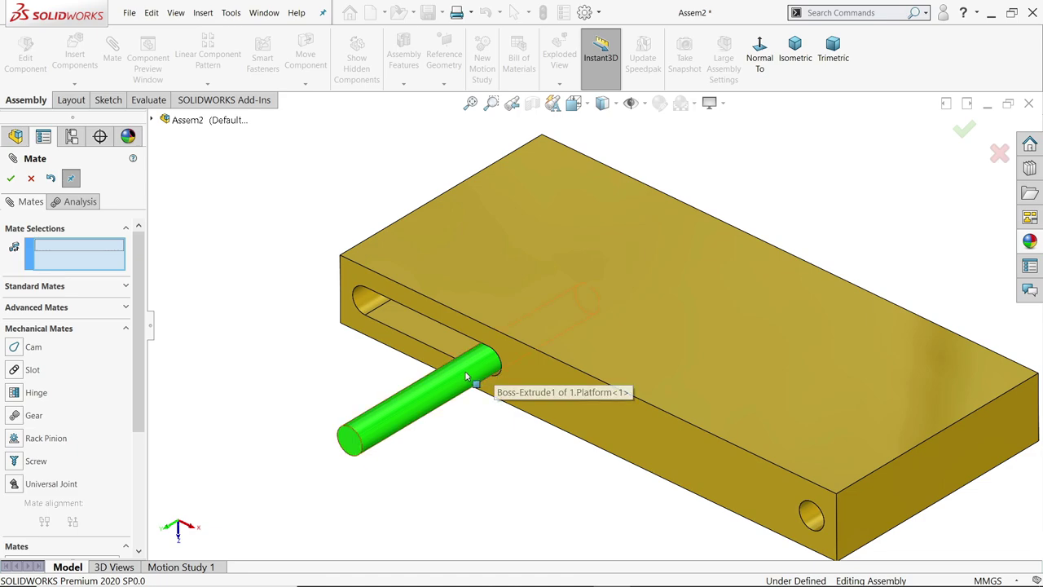
{"action": "left_click_drag", "start_coordinate": [490, 371], "coordinate": [538, 431]}
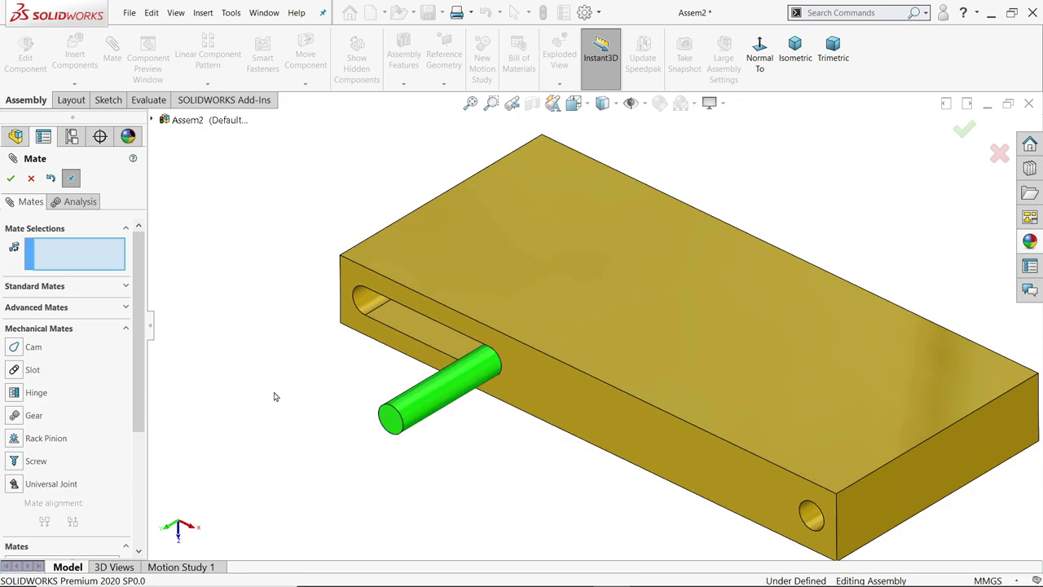
Set up a Centered Width mate using the platform's two opposite slotted side faces as the width selections.
{"action": "left_click", "coordinate": [48, 308]}
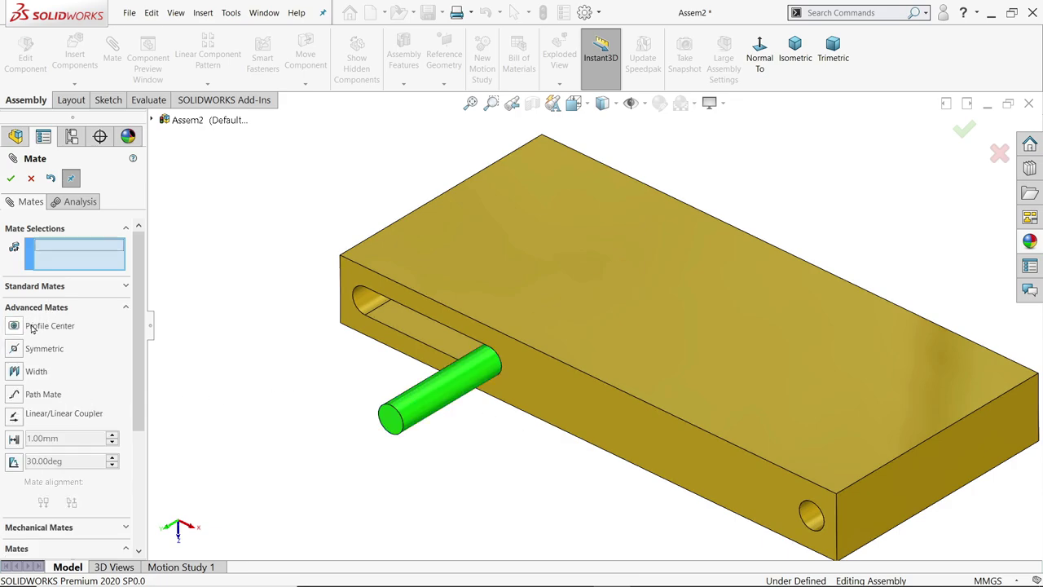
{"action": "left_click", "coordinate": [17, 371]}
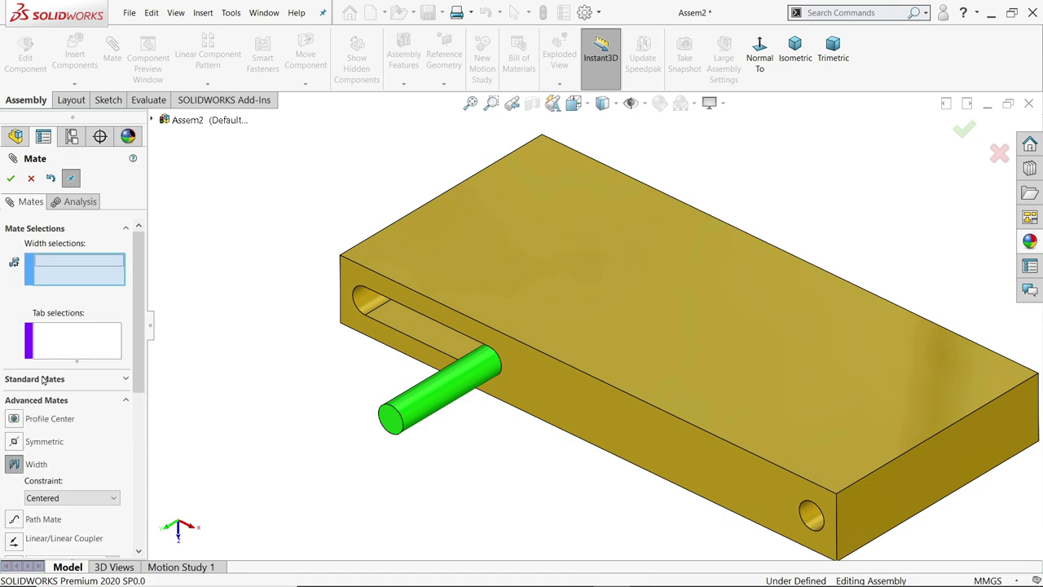
{"action": "left_click", "coordinate": [386, 293]}
{"action": "middle_click_drag", "start_coordinate": [601, 203], "coordinate": [519, 210]}
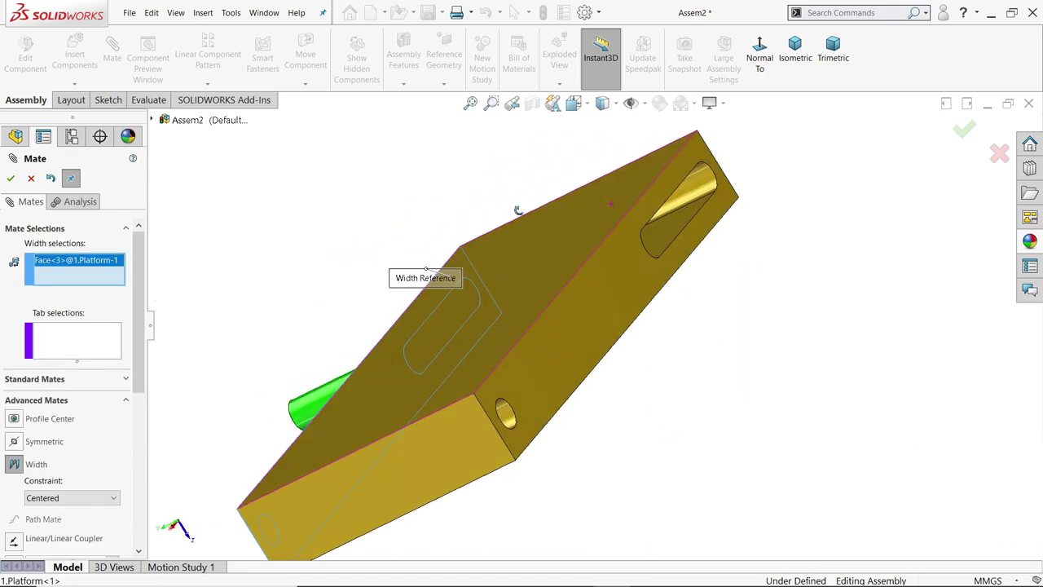
{"action": "left_click", "coordinate": [594, 290]}
Use both end faces of the long pin as the tab selections of the Width mate.
{"action": "middle_click_drag", "start_coordinate": [489, 256], "coordinate": [478, 400]}
{"action": "left_click", "coordinate": [450, 423]}
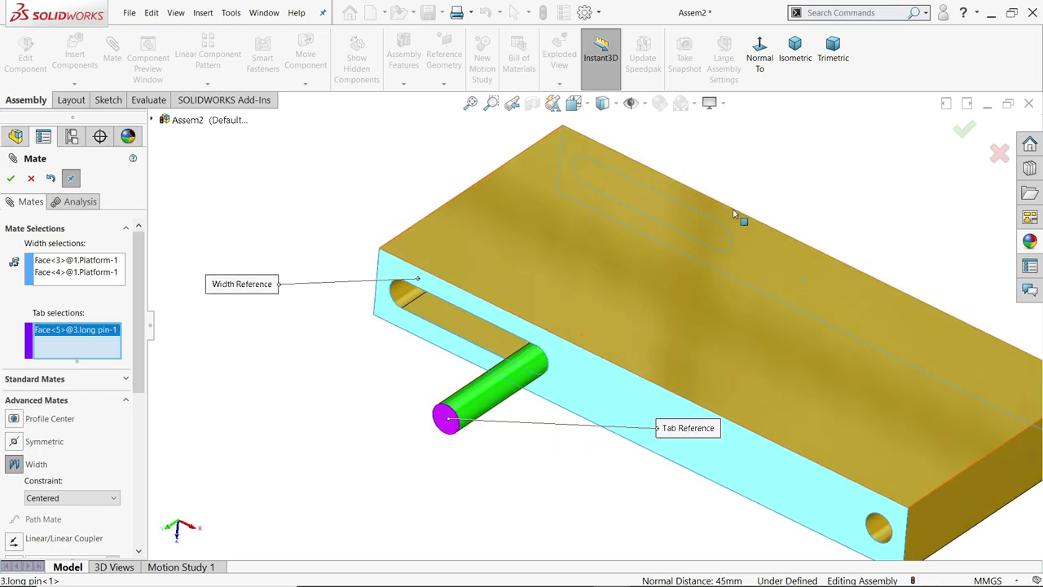
{"action": "middle_click_drag", "start_coordinate": [733, 214], "coordinate": [562, 301]}
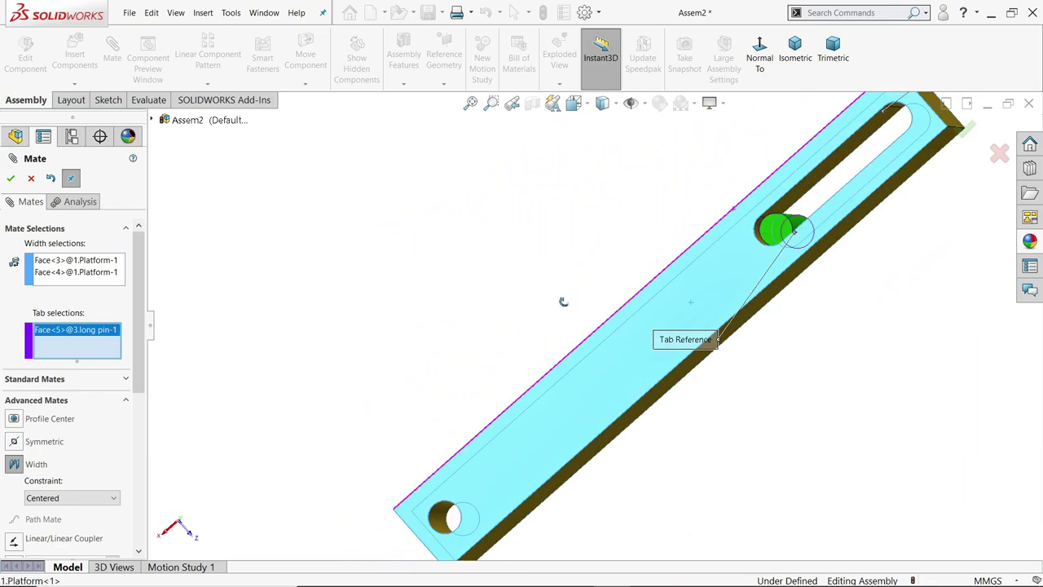
{"action": "left_click", "coordinate": [780, 230]}
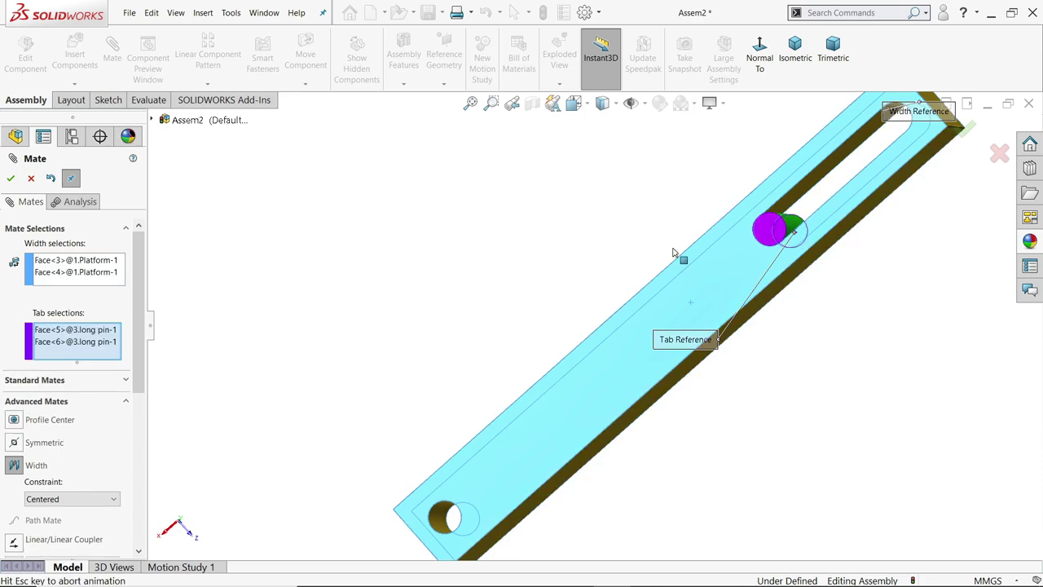
{"action": "middle_click_drag", "start_coordinate": [611, 258], "coordinate": [729, 270]}
{"action": "scroll", "coordinate": [694, 257], "scroll_direction": "up", "scroll_amount": 2}
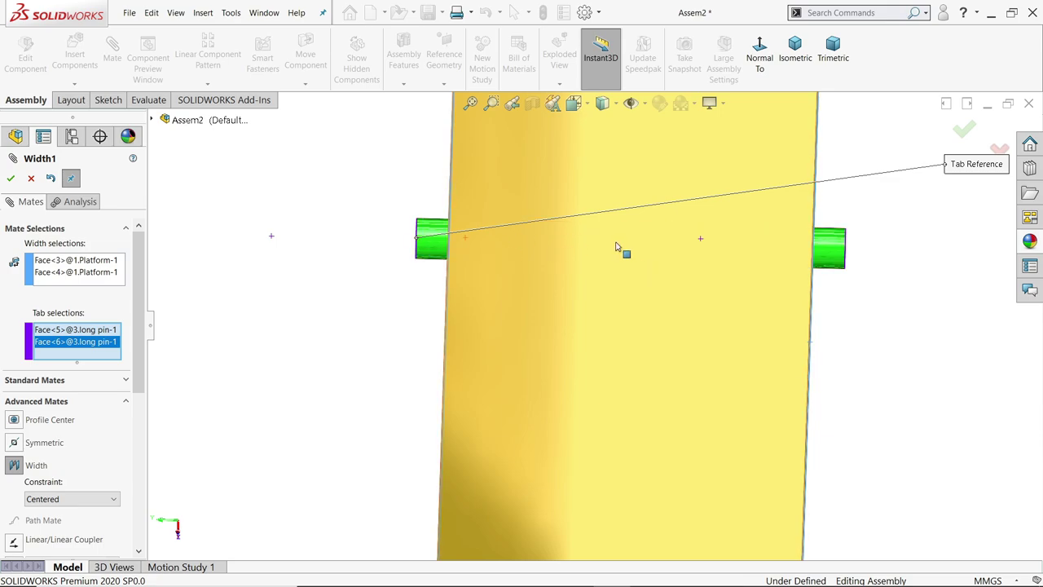
Accept the Width mate, slide the long pin to about the middle of the slot, and finish mating.
{"action": "scroll", "coordinate": [629, 256], "scroll_direction": "up", "scroll_amount": 3}
{"action": "middle_click_drag", "start_coordinate": [629, 256], "coordinate": [593, 318]}
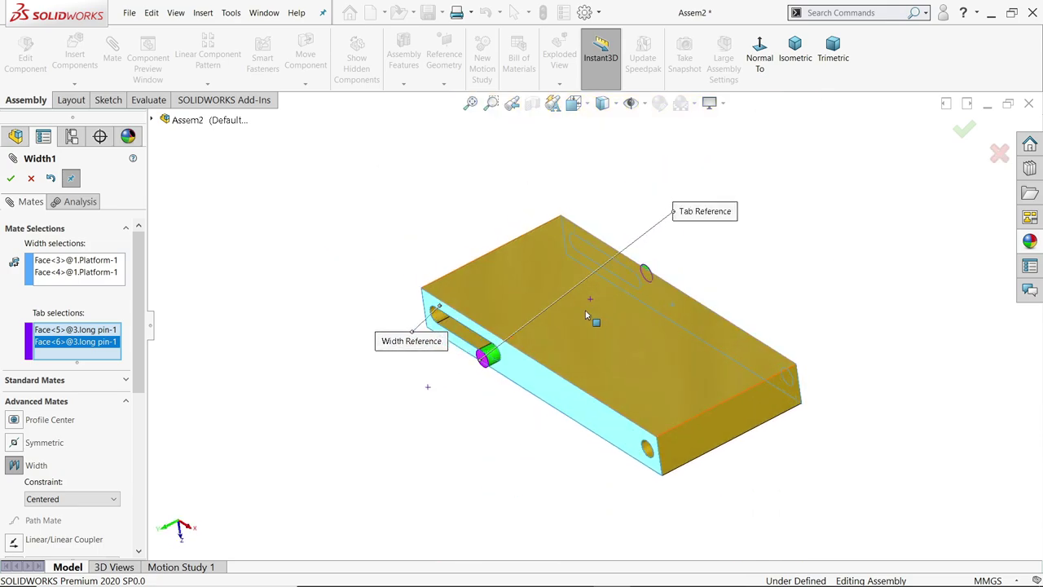
{"action": "scroll", "coordinate": [593, 318], "scroll_direction": "down", "scroll_amount": 2}
{"action": "left_click", "coordinate": [10, 180]}
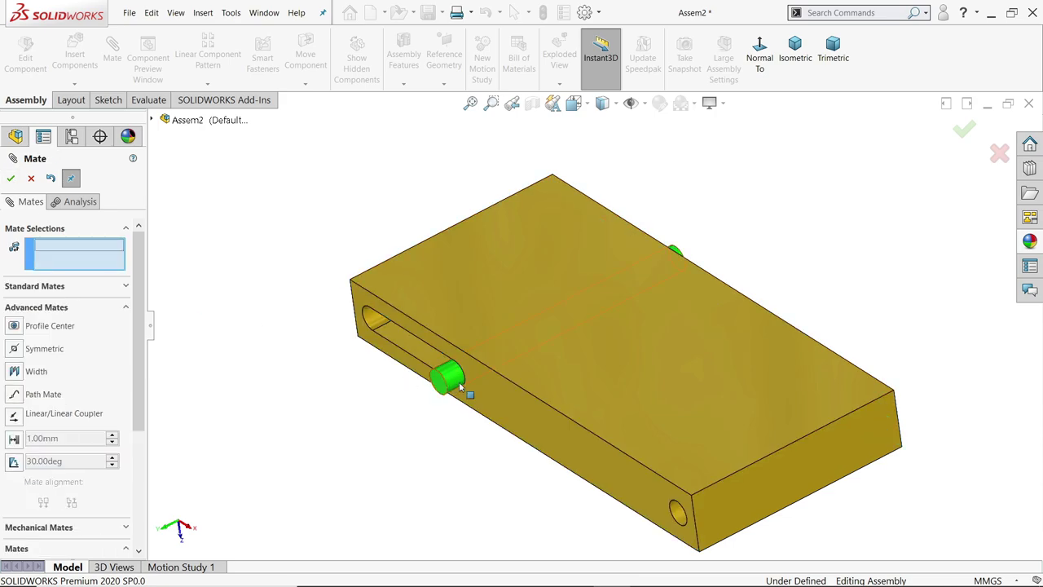
{"action": "left_click_drag", "start_coordinate": [460, 389], "coordinate": [417, 356]}
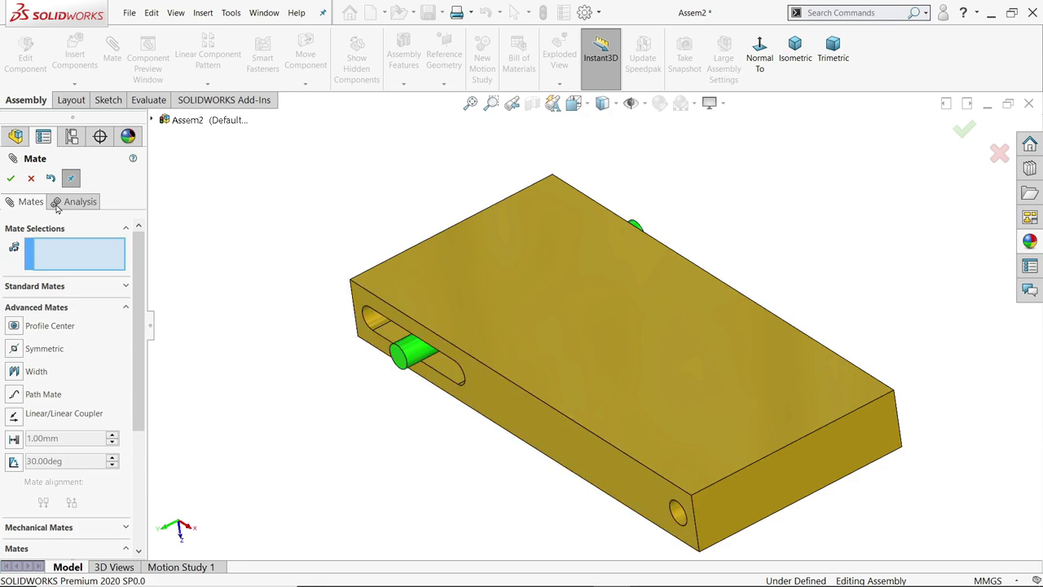
{"action": "left_click", "coordinate": [12, 180]}
Create a copy of the platform above the original and a copy of the long pin beside it.
{"action": "scroll", "coordinate": [470, 278], "scroll_direction": "down", "scroll_amount": 3}
{"action": "middle_click_drag", "start_coordinate": [573, 330], "coordinate": [599, 328]}
{"action": "scroll", "coordinate": [629, 320], "scroll_direction": "down", "scroll_amount": 2}
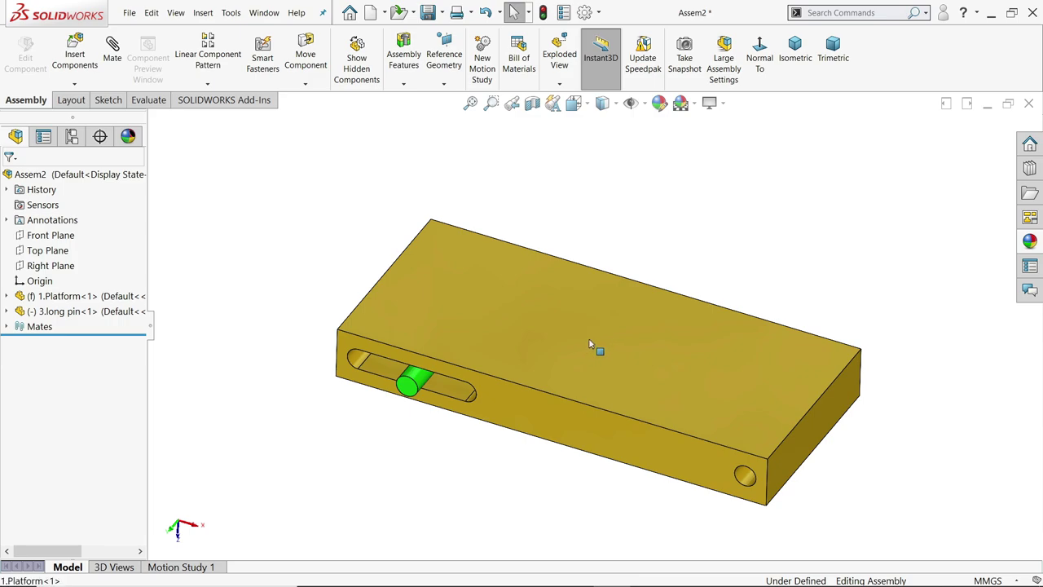
{"action": "left_click_drag", "start_coordinate": [591, 344], "coordinate": [726, 247], "text": "ctrl"}
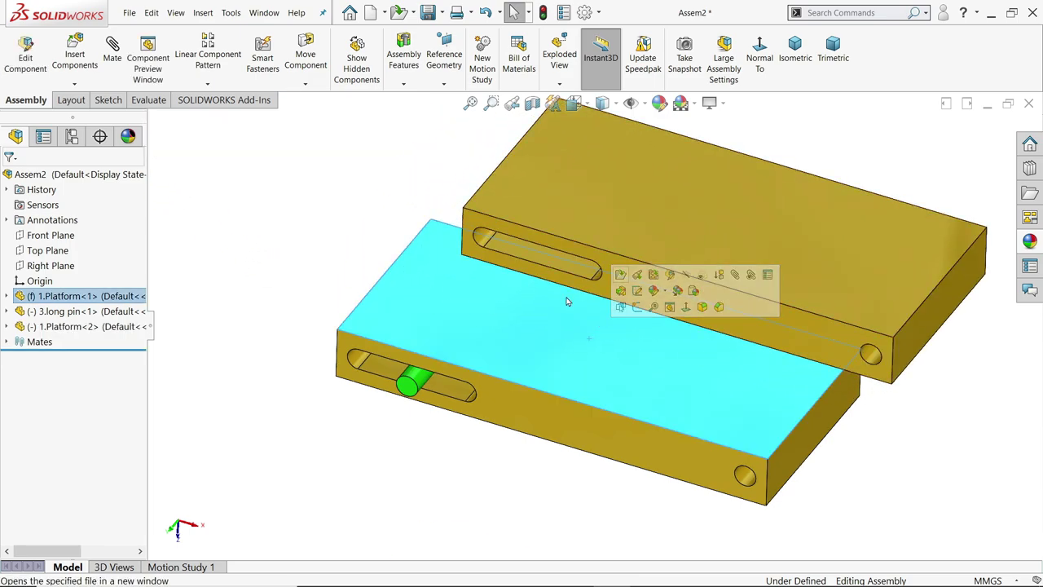
{"action": "left_click", "coordinate": [417, 381]}
{"action": "left_click_drag", "start_coordinate": [418, 382], "coordinate": [377, 253], "text": "ctrl"}
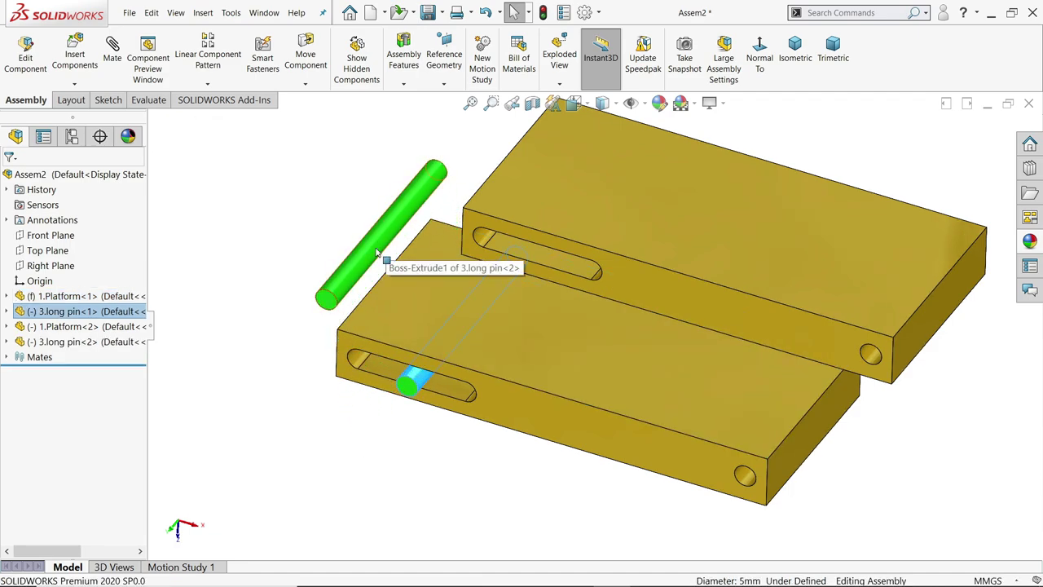
{"action": "left_click", "coordinate": [263, 195]}
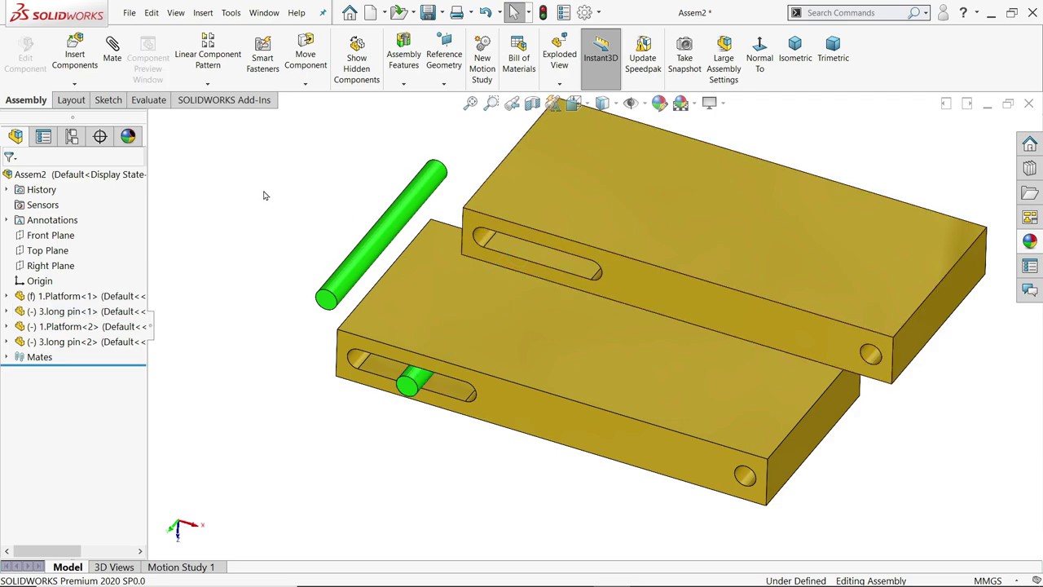
Add a Slot mate with the Free constraint between the copied long pin's cylindrical face and the copied platform's slot face.
{"action": "left_click", "coordinate": [112, 50]}
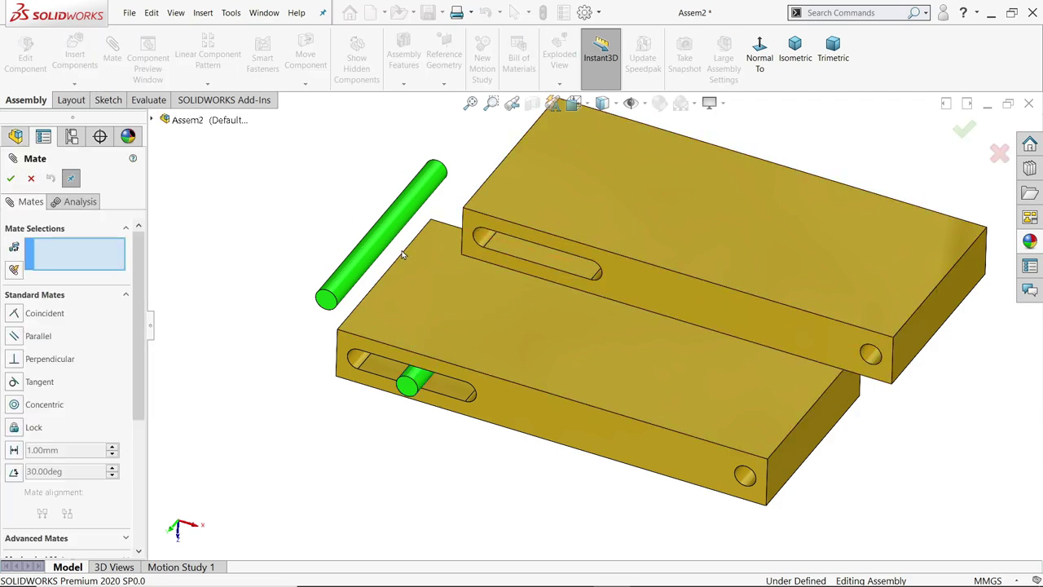
{"action": "left_click", "coordinate": [83, 295]}
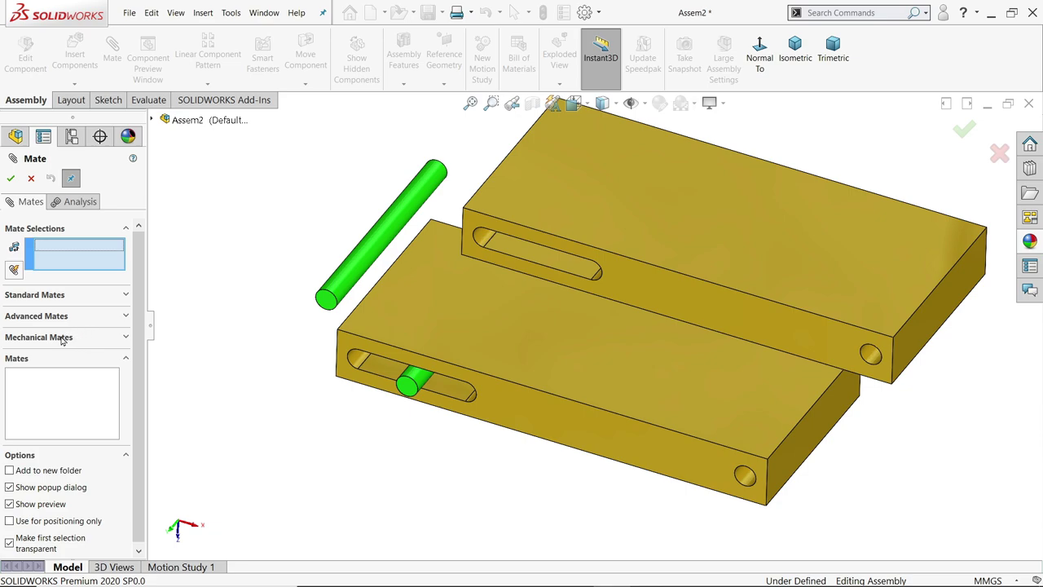
{"action": "left_click", "coordinate": [62, 337]}
{"action": "left_click", "coordinate": [14, 371]}
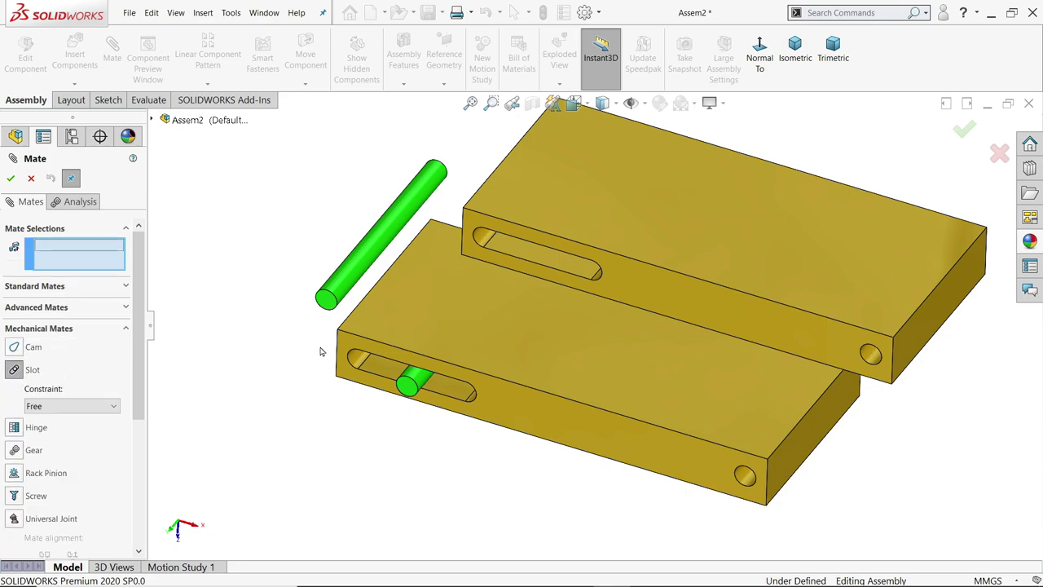
{"action": "left_click", "coordinate": [375, 255]}
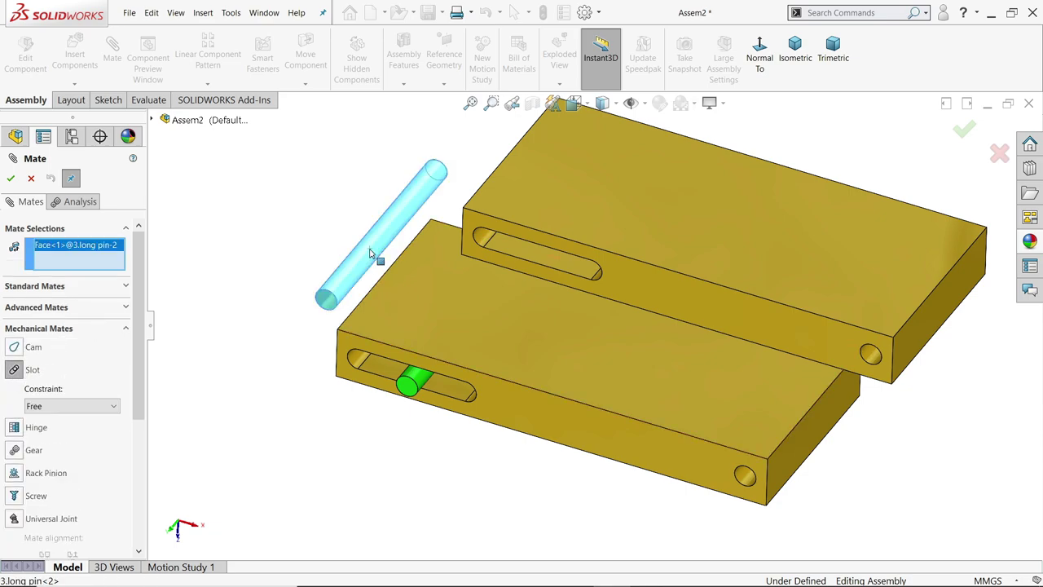
{"action": "left_click", "coordinate": [550, 260]}
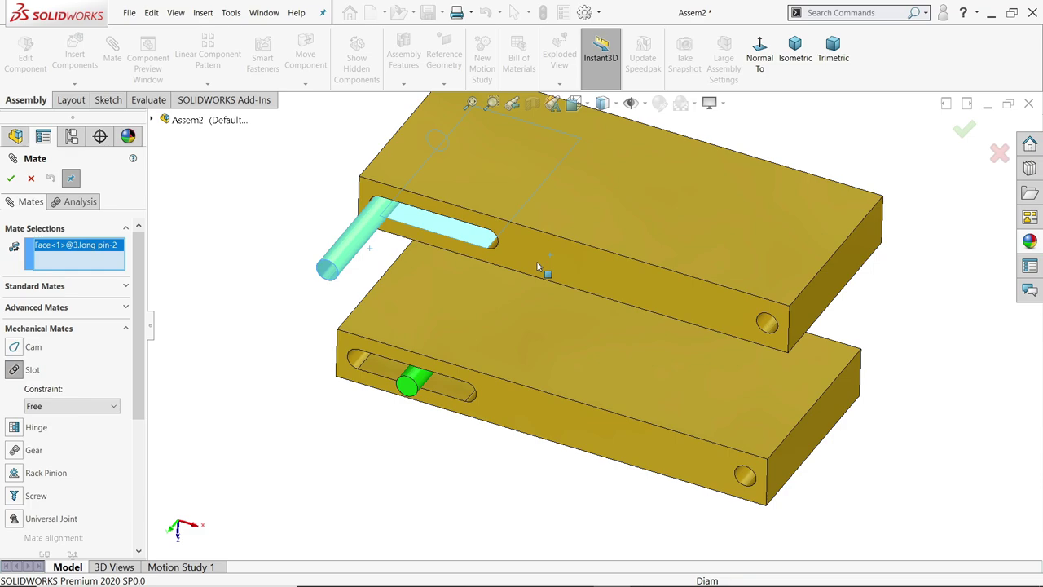
{"action": "left_click", "coordinate": [35, 407]}
{"action": "left_click", "coordinate": [35, 413]}
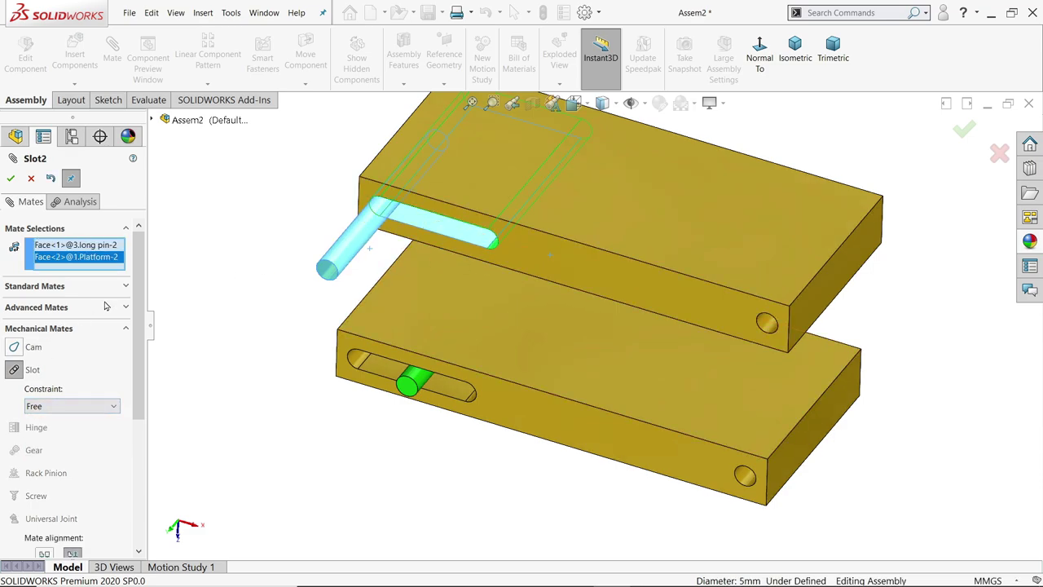
{"action": "left_click", "coordinate": [10, 178]}
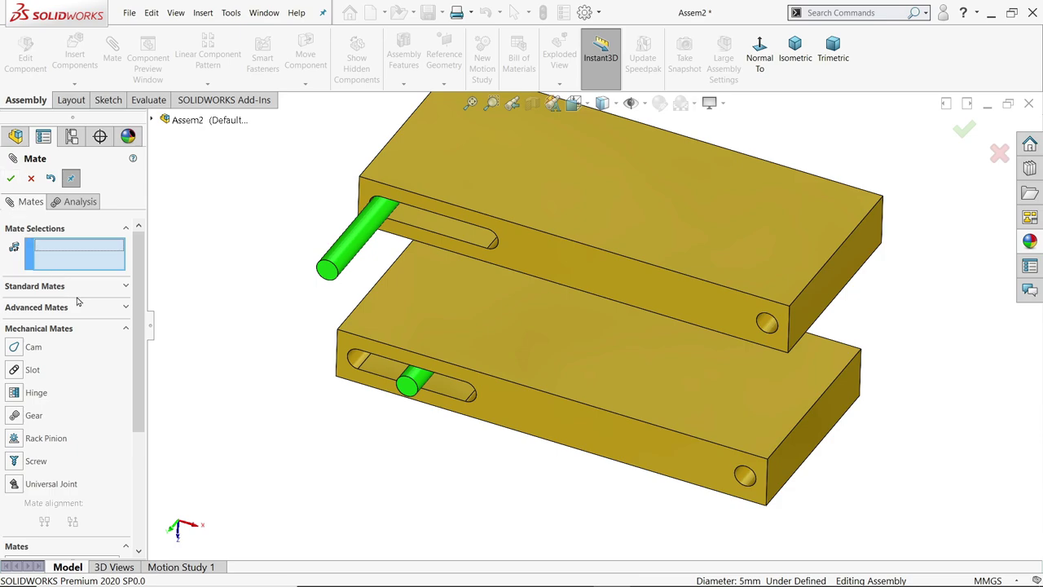
Start a Centered Width mate with the upper platform's two opposite slotted side faces as the width selections.
{"action": "left_click", "coordinate": [103, 308]}
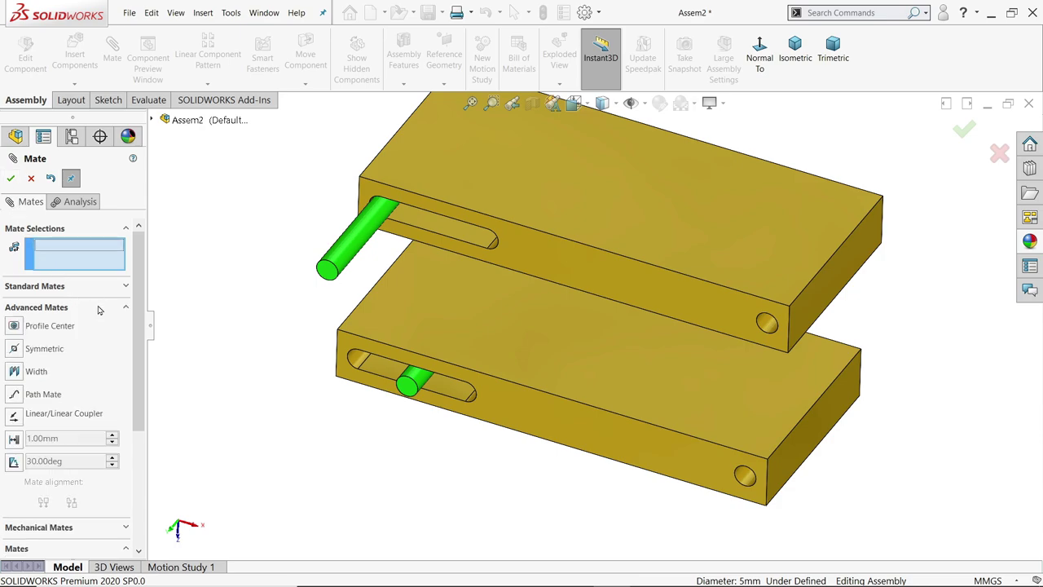
{"action": "left_click", "coordinate": [13, 372]}
{"action": "scroll", "coordinate": [421, 315], "scroll_direction": "up", "scroll_amount": 3}
{"action": "scroll", "coordinate": [589, 164], "scroll_direction": "up", "scroll_amount": 1}
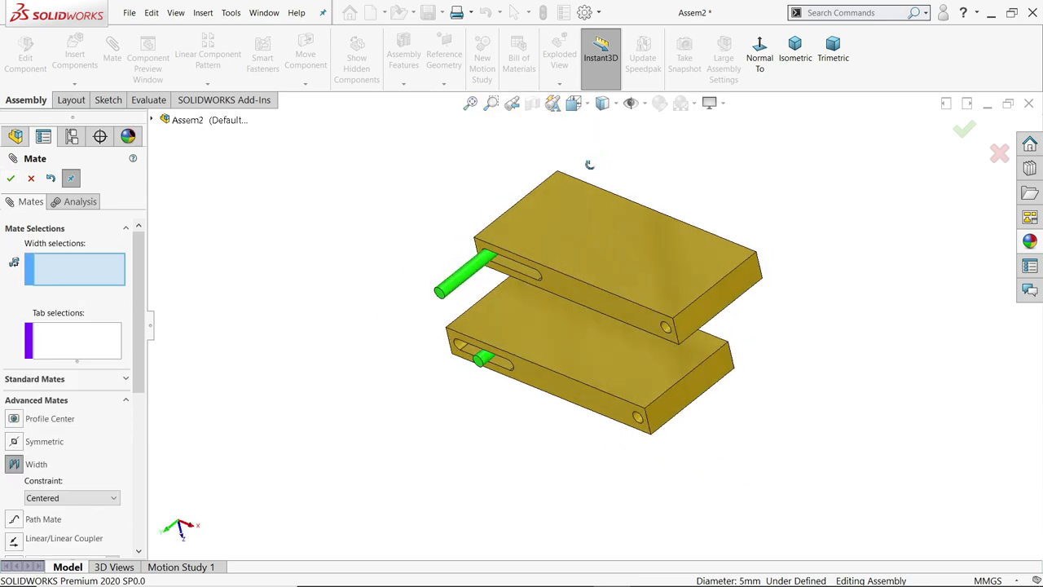
{"action": "middle_click_drag", "start_coordinate": [590, 165], "coordinate": [541, 326]}
{"action": "left_click", "coordinate": [561, 278]}
{"action": "scroll", "coordinate": [660, 222], "scroll_direction": "down", "scroll_amount": 2}
{"action": "left_click", "coordinate": [637, 226]}
{"action": "scroll", "coordinate": [582, 280], "scroll_direction": "down", "scroll_amount": 3}
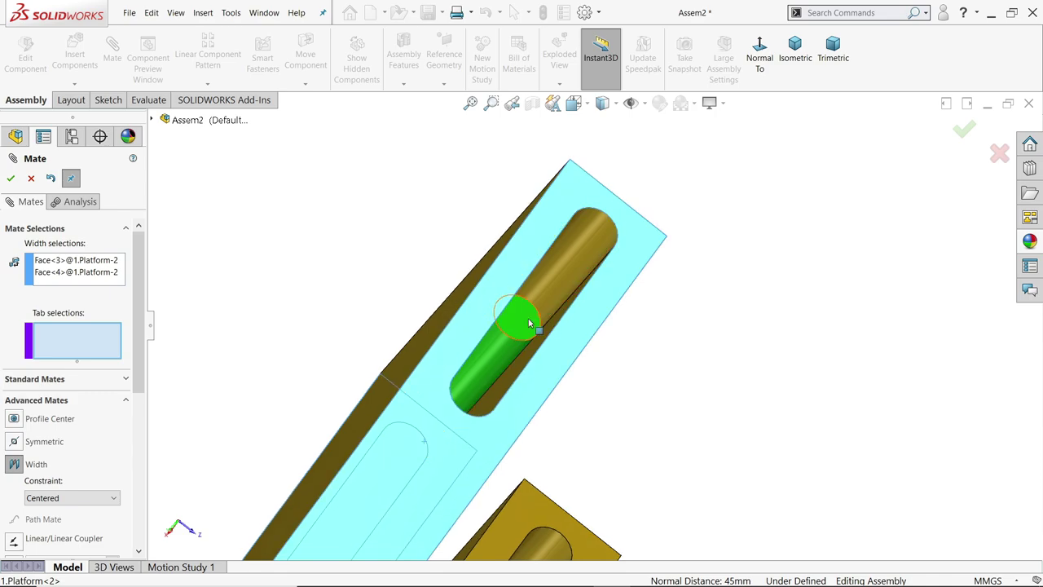
Use both end faces of the upper platform's long pin as tab selections, accept the Width mate, and finish mating.
{"action": "left_click", "coordinate": [529, 324]}
{"action": "scroll", "coordinate": [570, 335], "scroll_direction": "up", "scroll_amount": 3}
{"action": "middle_click_drag", "start_coordinate": [619, 361], "coordinate": [571, 407]}
{"action": "scroll", "coordinate": [419, 443], "scroll_direction": "up", "scroll_amount": 3}
{"action": "left_click", "coordinate": [341, 431]}
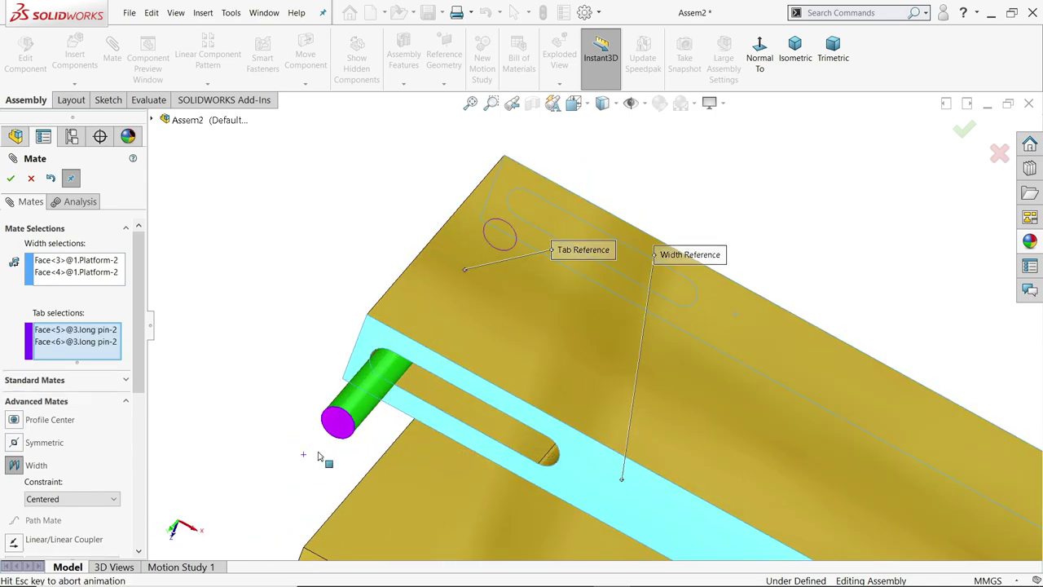
{"action": "middle_click_drag", "start_coordinate": [343, 313], "coordinate": [326, 299]}
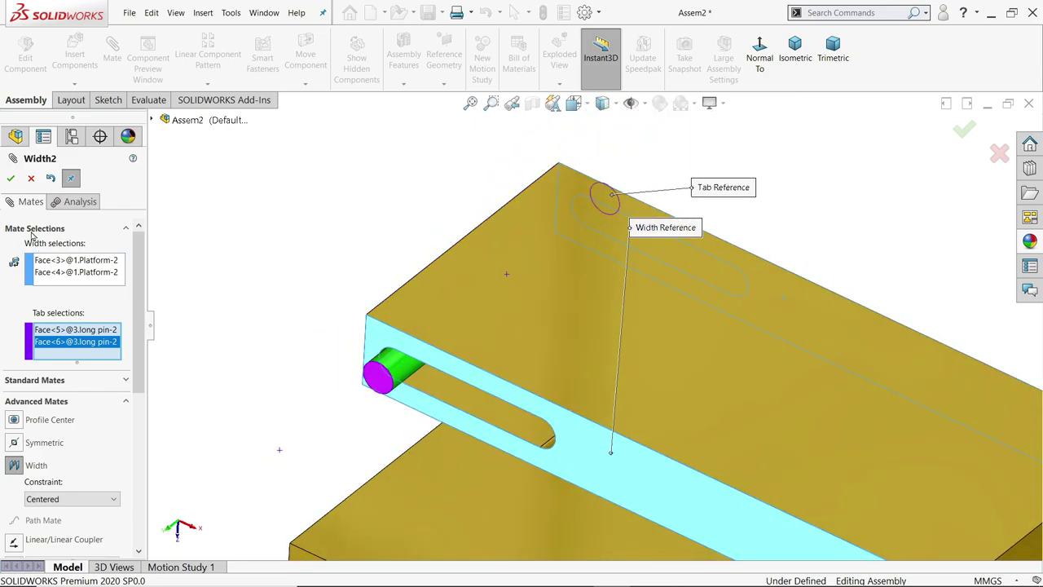
{"action": "left_click", "coordinate": [11, 180]}
{"action": "left_click", "coordinate": [31, 179]}
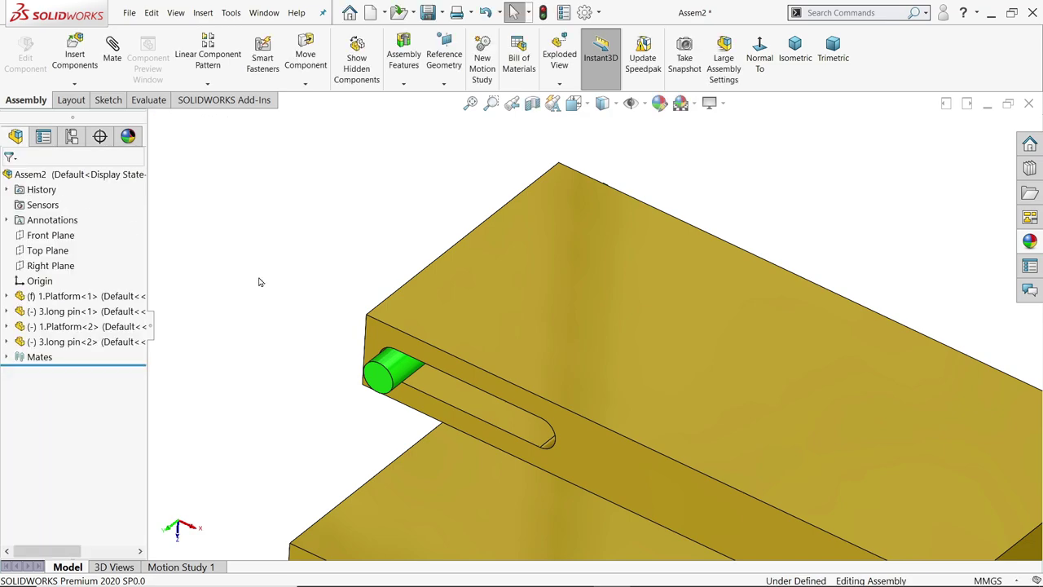
Test sliding the upper long pin in its slot and slide the lower long pin slightly toward its slot's outer end.
{"action": "left_click_drag", "start_coordinate": [381, 384], "coordinate": [332, 282]}
{"action": "scroll", "coordinate": [332, 281], "scroll_direction": "up", "scroll_amount": 5}
{"action": "scroll", "coordinate": [552, 323], "scroll_direction": "down", "scroll_amount": 4}
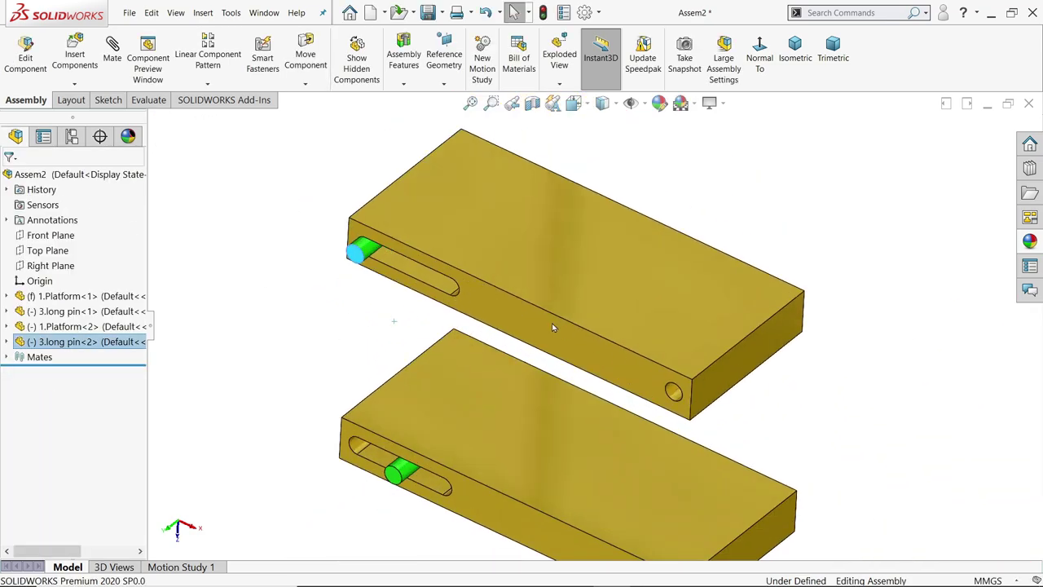
{"action": "scroll", "coordinate": [596, 392], "scroll_direction": "up", "scroll_amount": 4}
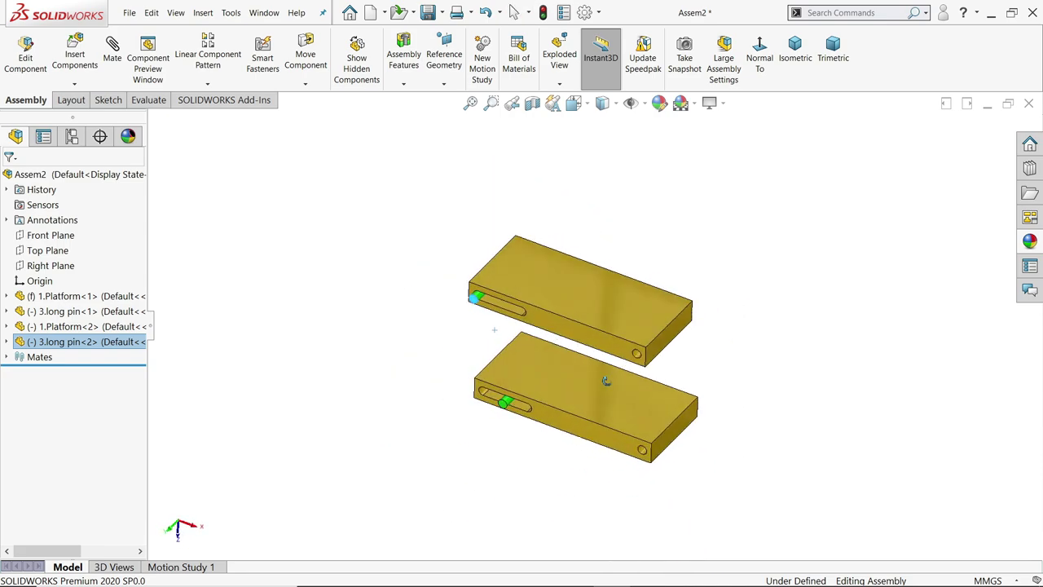
{"action": "scroll", "coordinate": [595, 397], "scroll_direction": "down", "scroll_amount": 4}
{"action": "left_click", "coordinate": [579, 399]}
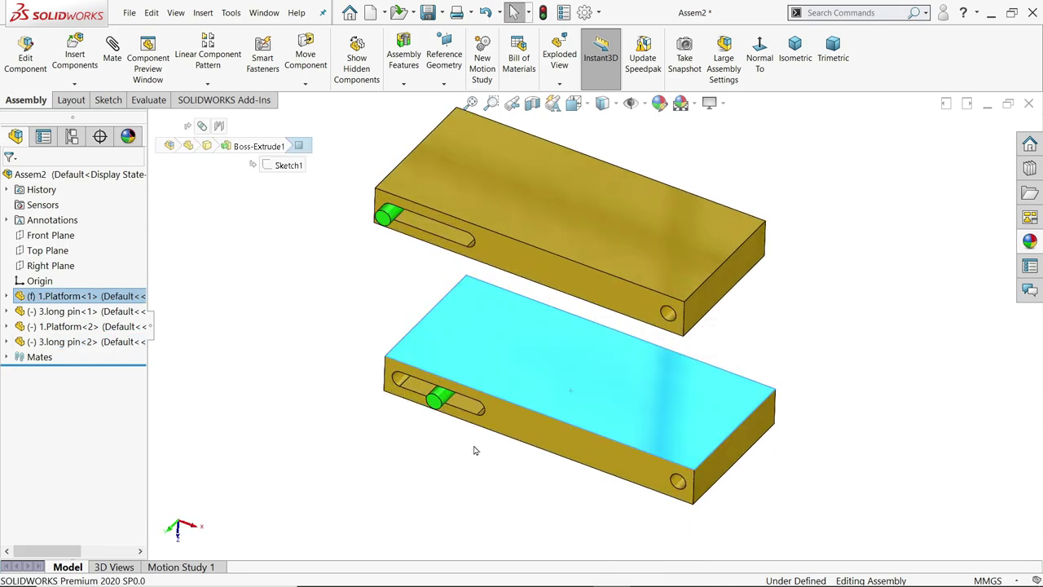
{"action": "key", "text": "Escape"}
{"action": "left_click_drag", "start_coordinate": [433, 405], "coordinate": [420, 397]}
{"action": "key", "text": "Escape"}
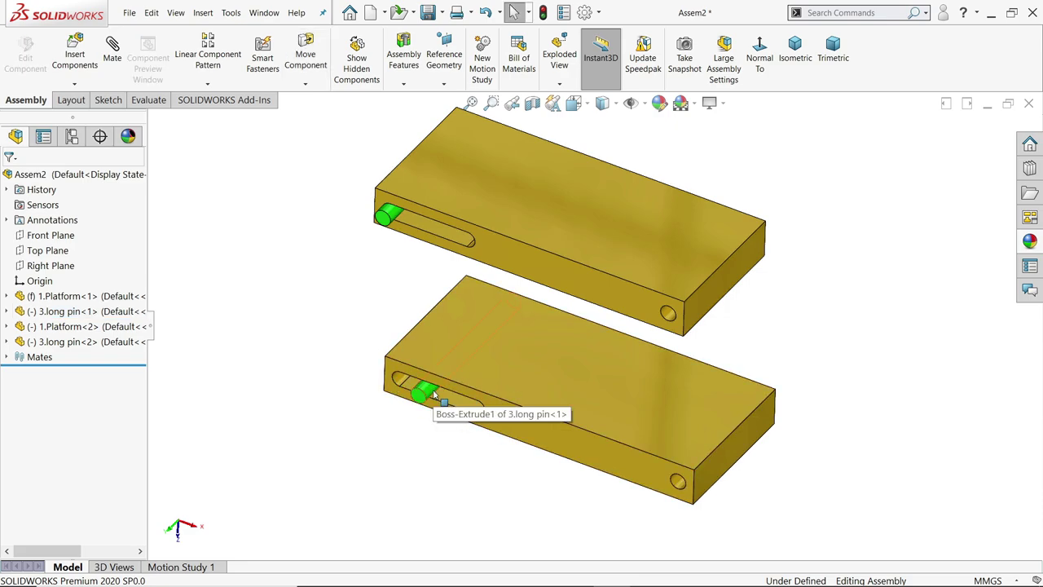
Create two more copies of the lower platform's long pin in the free space beside the platforms.
{"action": "left_click", "coordinate": [434, 395]}
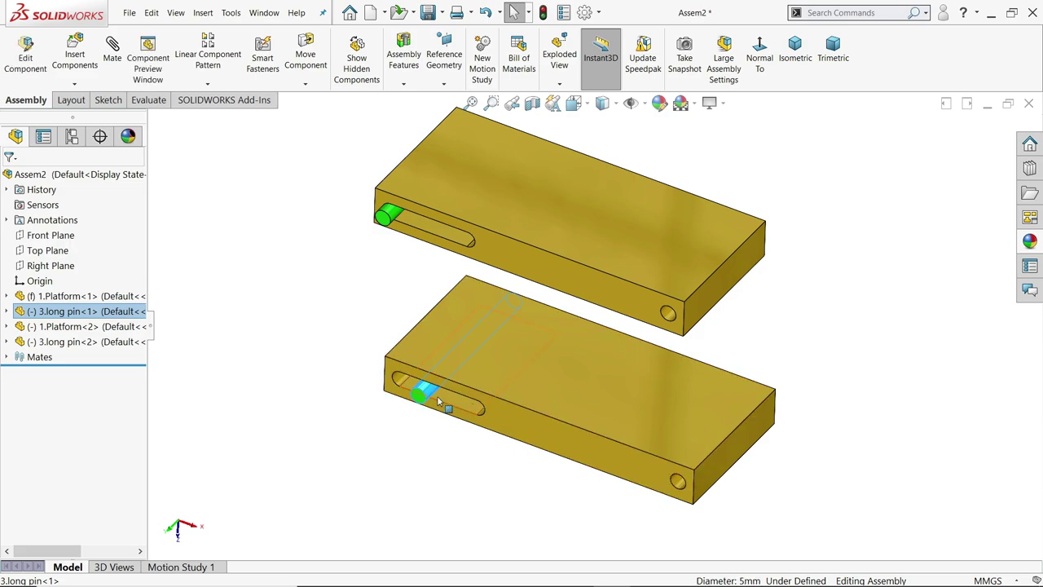
{"action": "left_click_drag", "start_coordinate": [432, 393], "coordinate": [354, 329], "text": "ctrl"}
{"action": "left_click", "coordinate": [432, 404]}
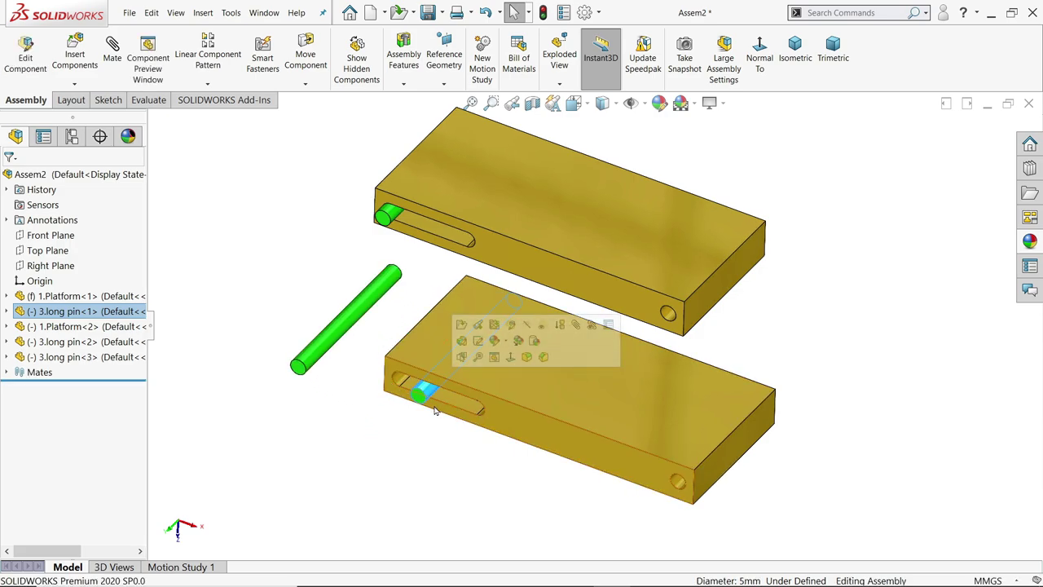
{"action": "left_click_drag", "start_coordinate": [433, 404], "coordinate": [369, 359], "text": "ctrl"}
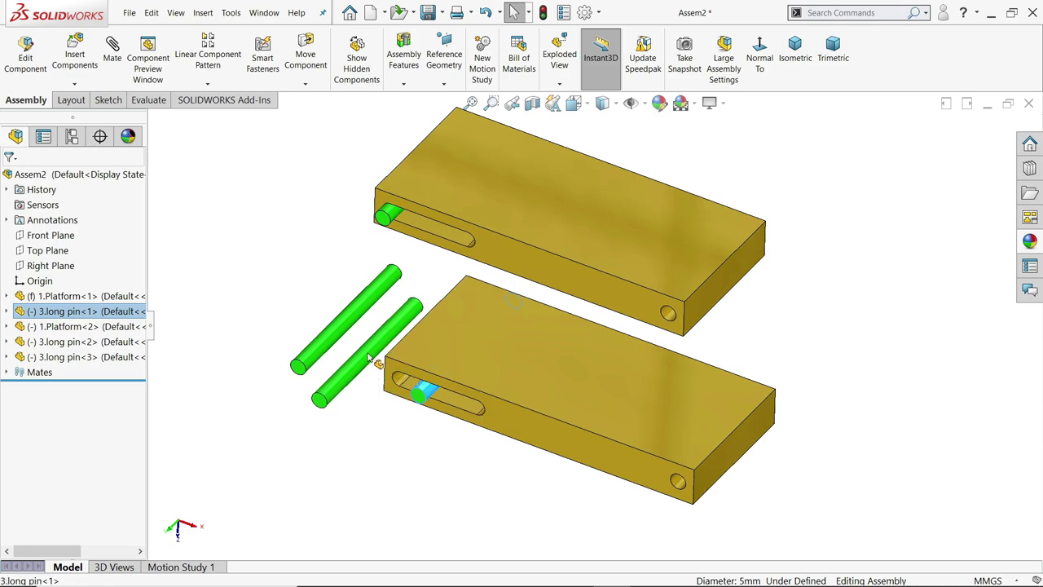
{"action": "left_click_drag", "start_coordinate": [369, 359], "coordinate": [378, 360], "text": "ctrl"}
Add a Concentric mate between the cylindrical face of the copied pin nearest the lower platform and the upper platform's round hole.
{"action": "left_click", "coordinate": [113, 50]}
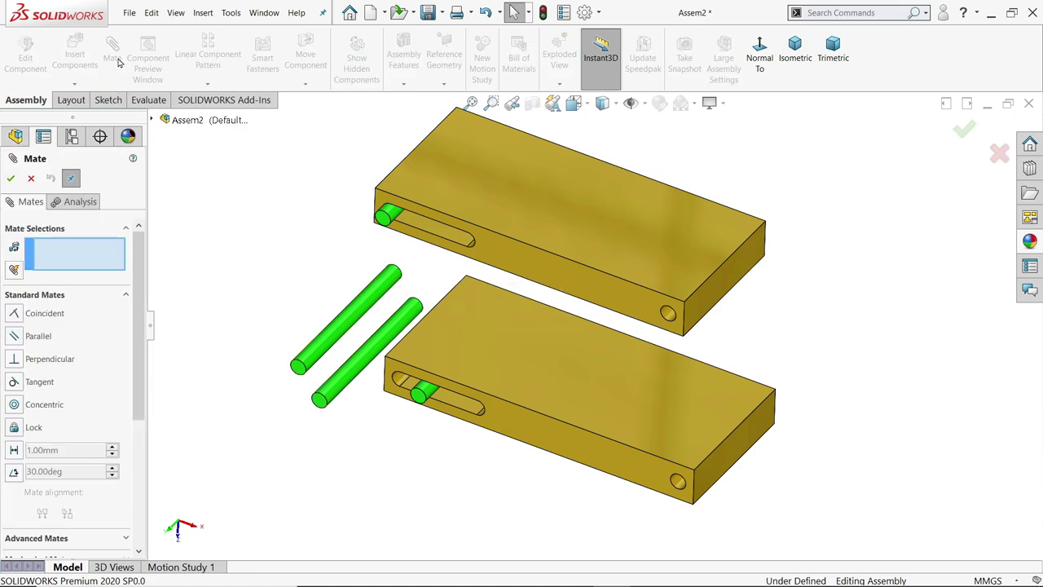
{"action": "left_click", "coordinate": [31, 179]}
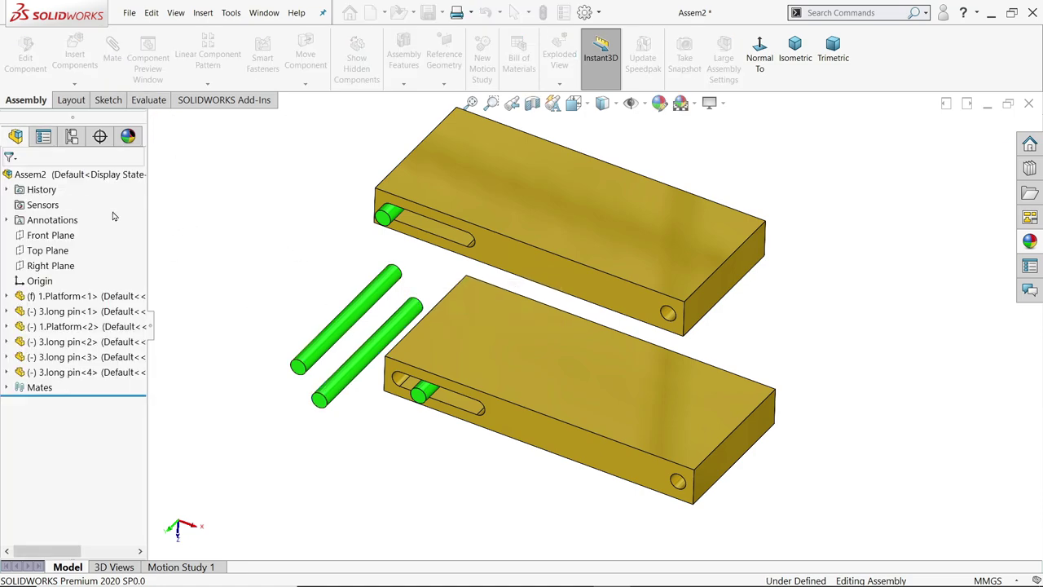
{"action": "left_click", "coordinate": [387, 349]}
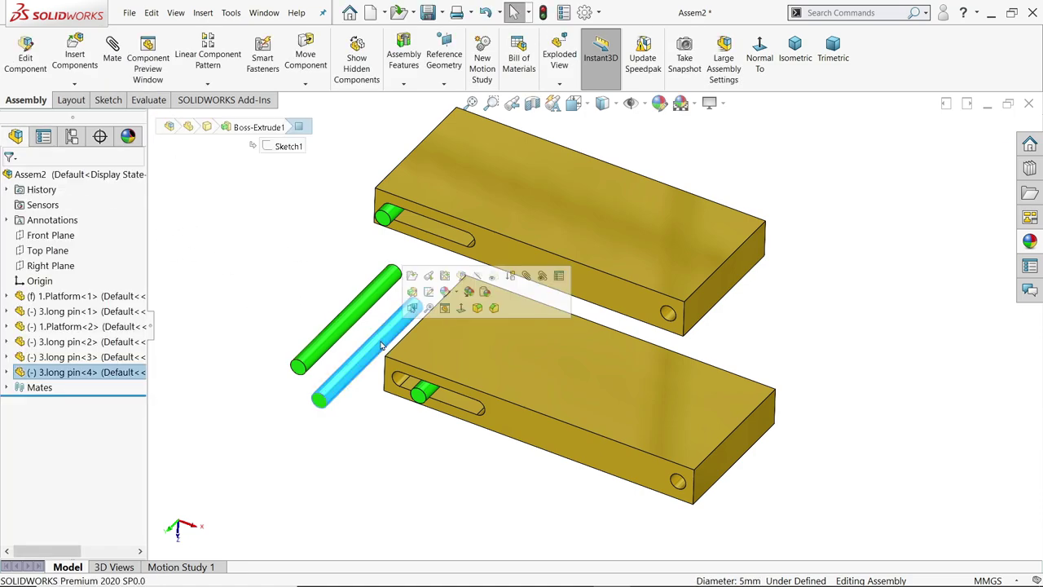
{"action": "left_click", "coordinate": [527, 278]}
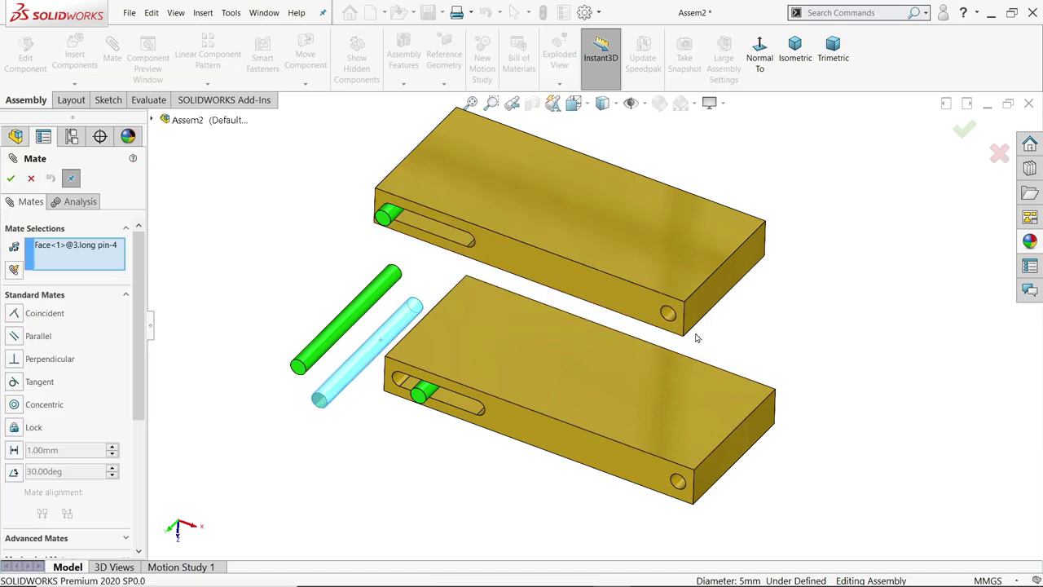
{"action": "left_click", "coordinate": [669, 317]}
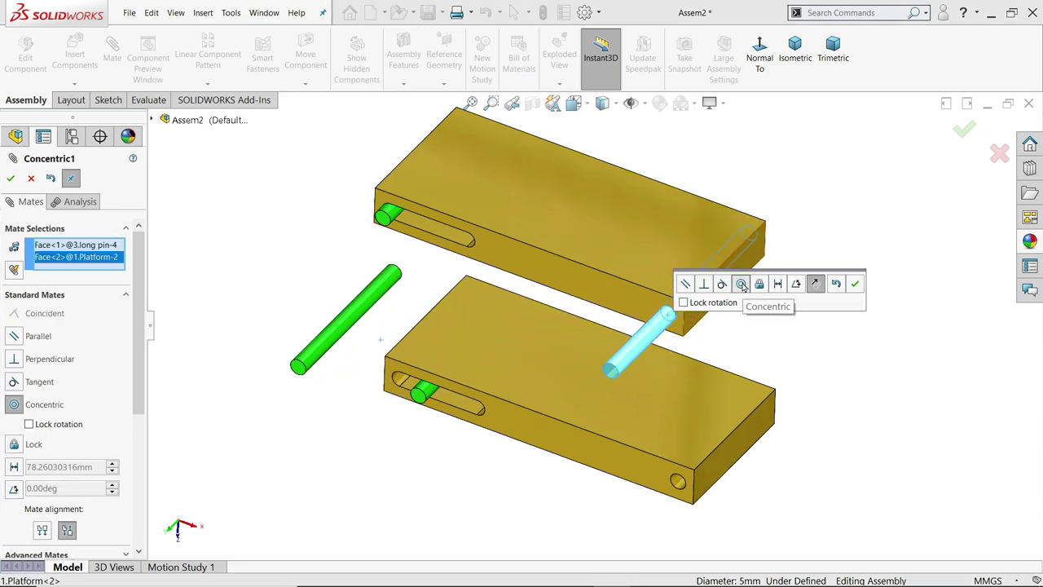
{"action": "left_click", "coordinate": [855, 286]}
Add a Concentric mate between the remaining loose long pin's cylindrical face and the lower platform's round hole.
{"action": "left_click", "coordinate": [372, 296]}
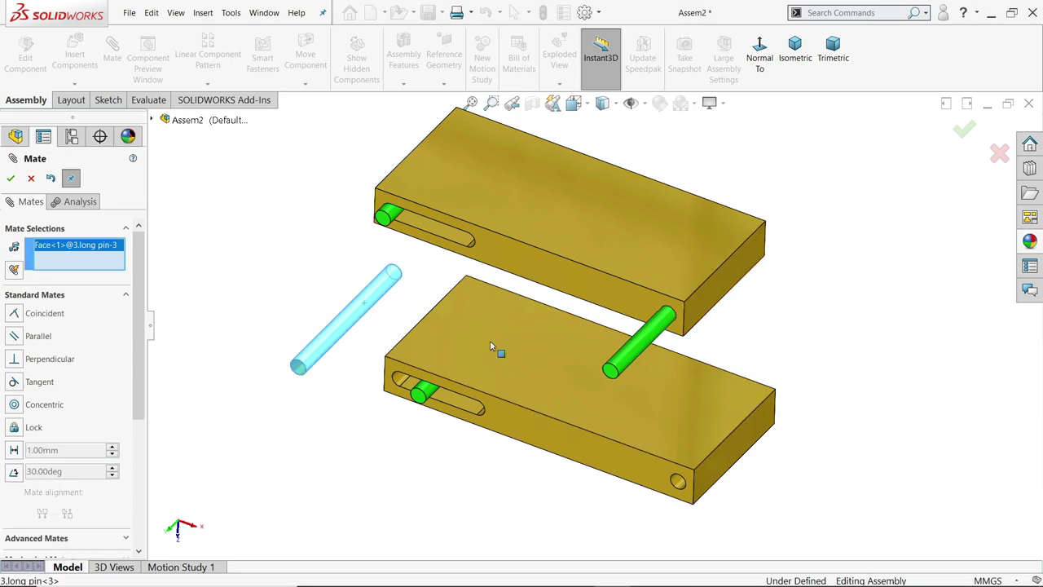
{"action": "left_click", "coordinate": [677, 485]}
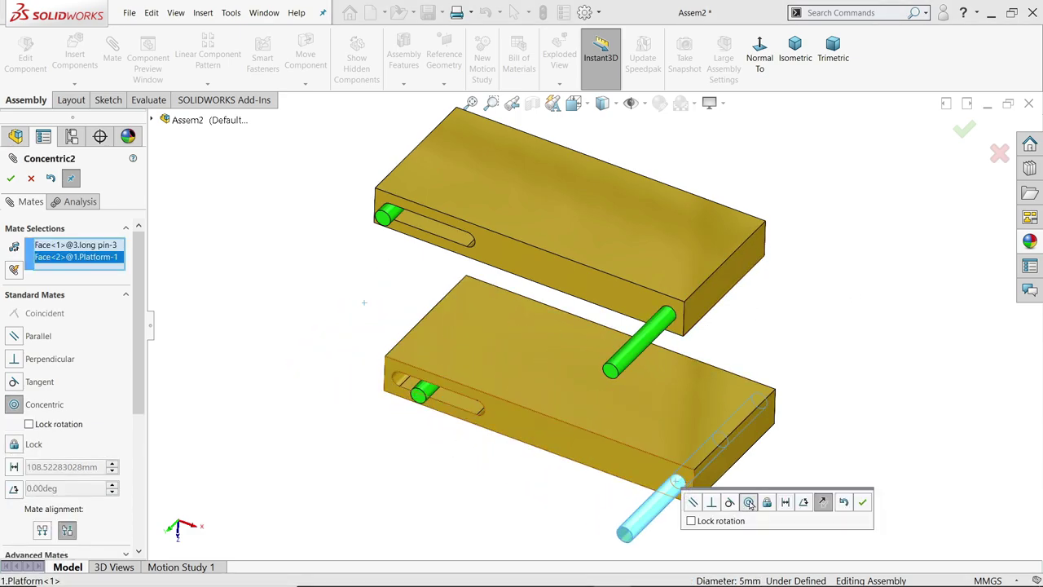
{"action": "left_click", "coordinate": [864, 503]}
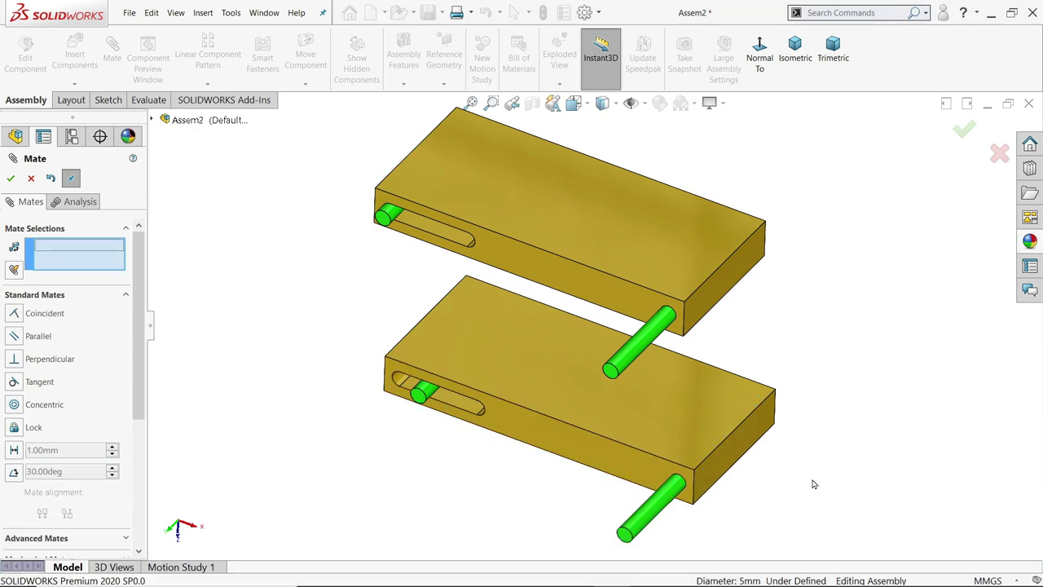
Start a Centered Width mate with the lower platform's two opposite side faces containing the round hole as width selections.
{"action": "left_click", "coordinate": [62, 296]}
{"action": "left_click", "coordinate": [52, 308]}
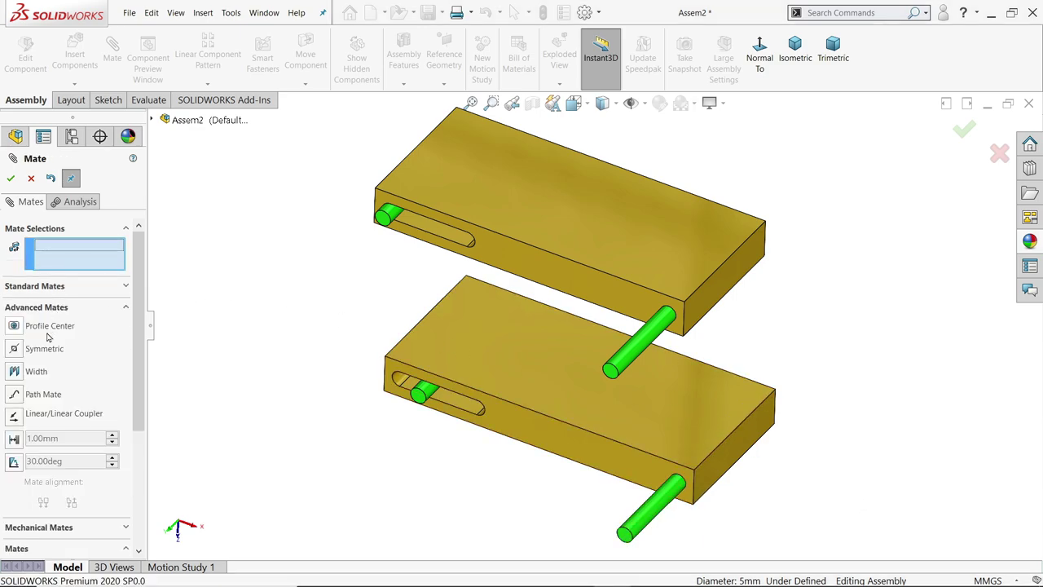
{"action": "left_click", "coordinate": [14, 372]}
{"action": "scroll", "coordinate": [657, 423], "scroll_direction": "down", "scroll_amount": 5}
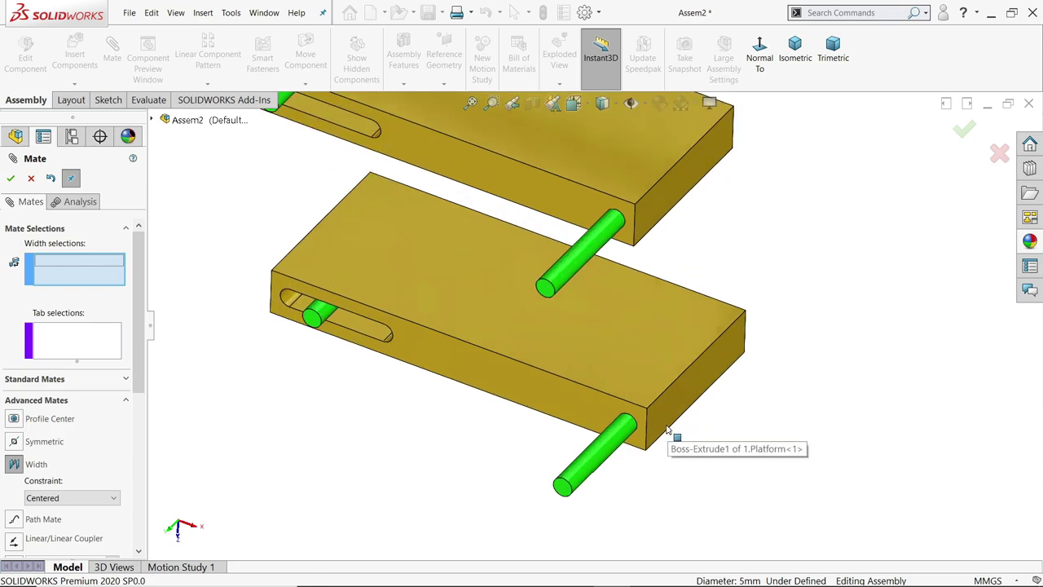
{"action": "left_click", "coordinate": [629, 383]}
{"action": "middle_click_drag", "start_coordinate": [710, 366], "coordinate": [613, 375]}
{"action": "left_click", "coordinate": [871, 214]}
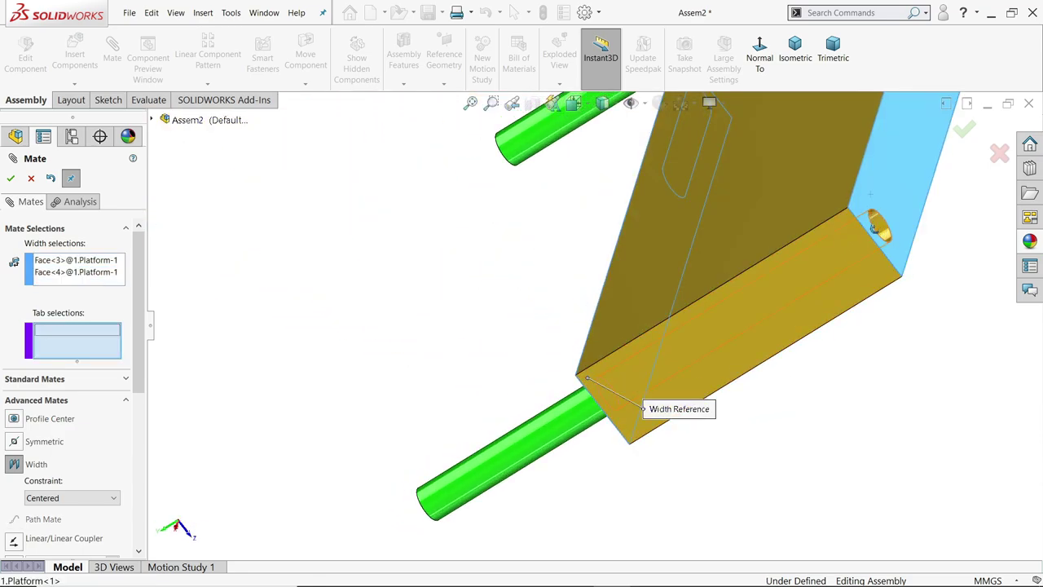
Use both end faces of the long pin in the lower platform's round hole as tab selections and accept the Width mate.
{"action": "middle_click_drag", "start_coordinate": [870, 229], "coordinate": [856, 281]}
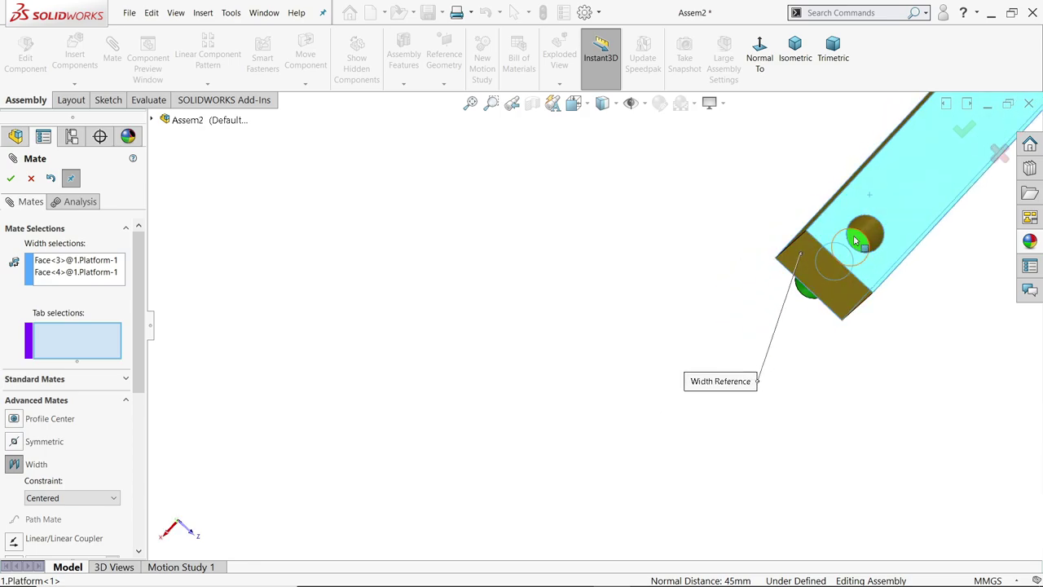
{"action": "left_click", "coordinate": [856, 241]}
{"action": "middle_click_drag", "start_coordinate": [856, 240], "coordinate": [733, 269]}
{"action": "scroll", "coordinate": [512, 295], "scroll_direction": "down", "scroll_amount": 5}
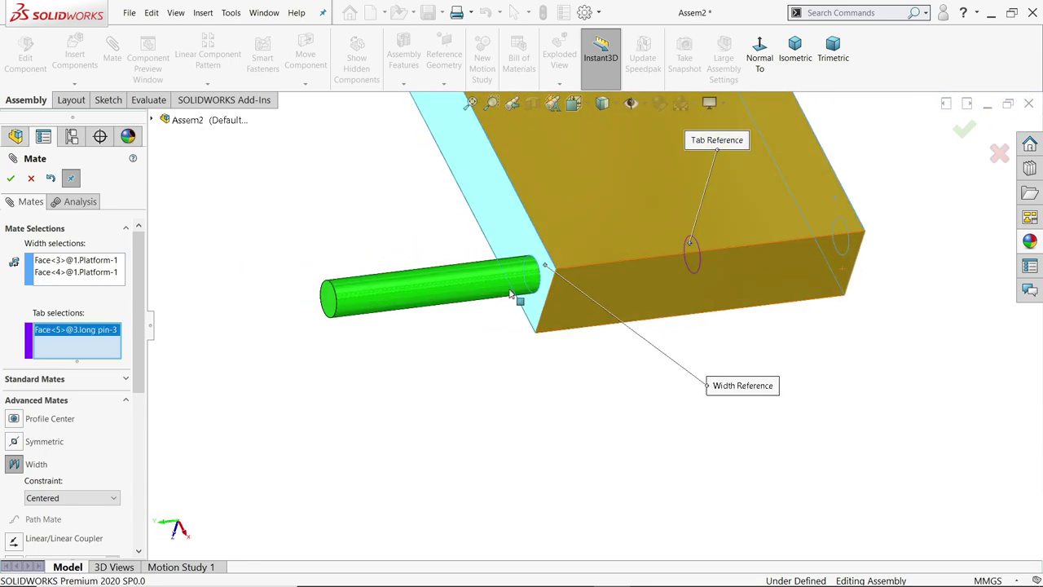
{"action": "left_click", "coordinate": [328, 299]}
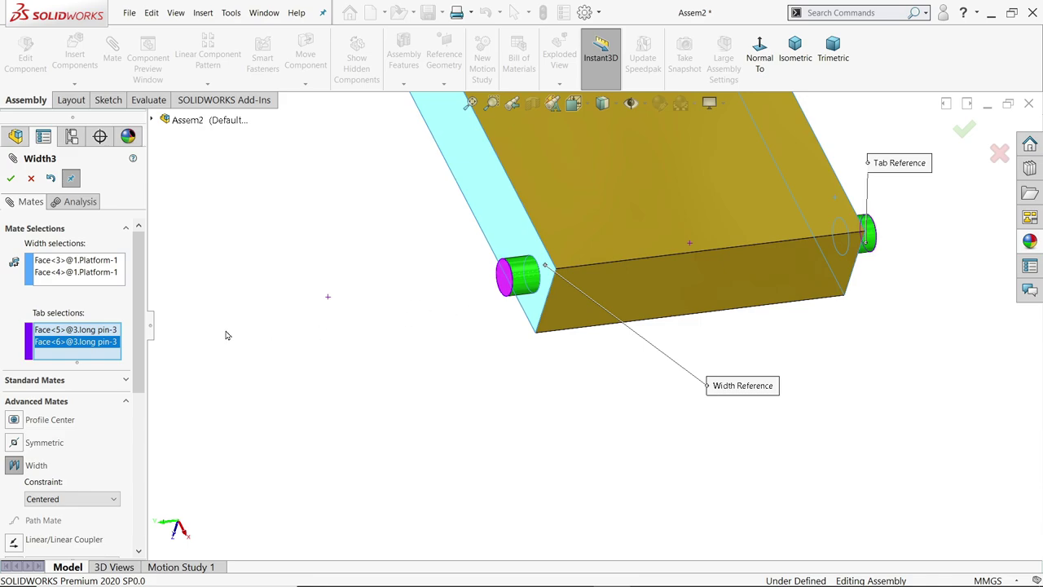
{"action": "left_click", "coordinate": [11, 179]}
Set up a Centered Width mate with the upper platform's two opposite side faces containing the round hole as width selections.
{"action": "scroll", "coordinate": [542, 361], "scroll_direction": "up", "scroll_amount": 3}
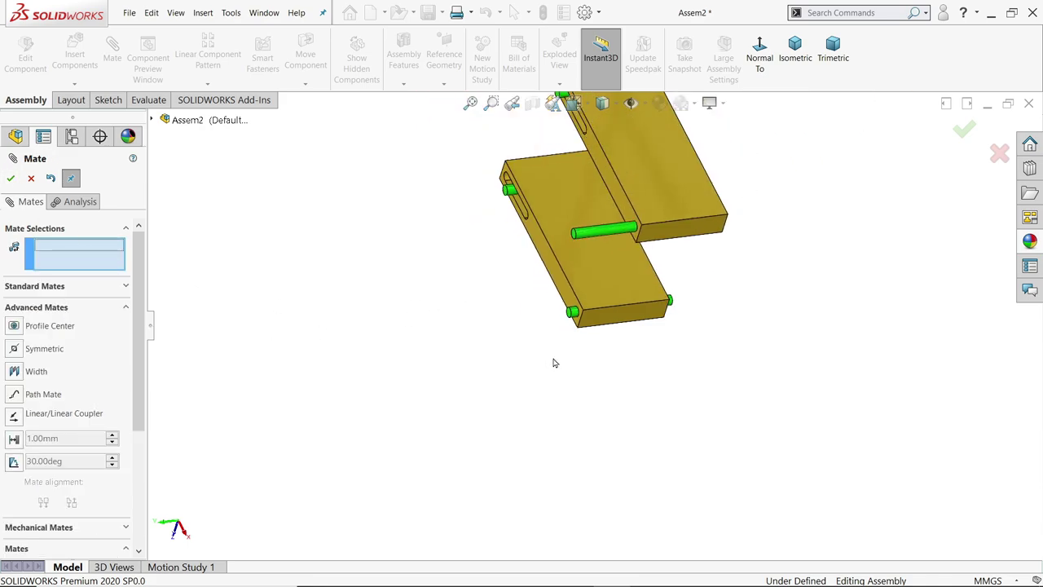
{"action": "scroll", "coordinate": [649, 216], "scroll_direction": "down", "scroll_amount": 5}
{"action": "left_click", "coordinate": [530, 310]}
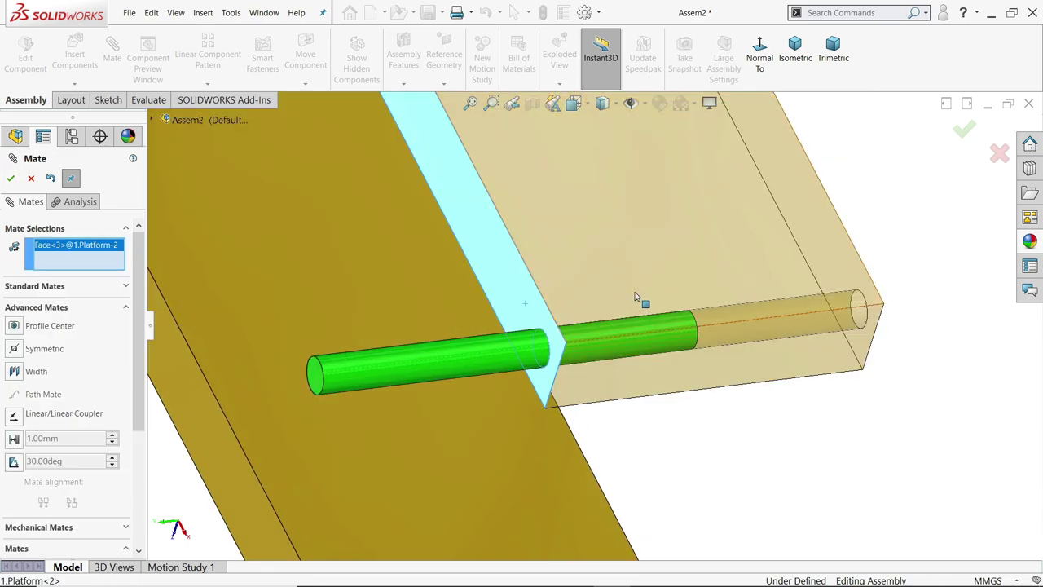
{"action": "middle_click_drag", "start_coordinate": [640, 298], "coordinate": [719, 291]}
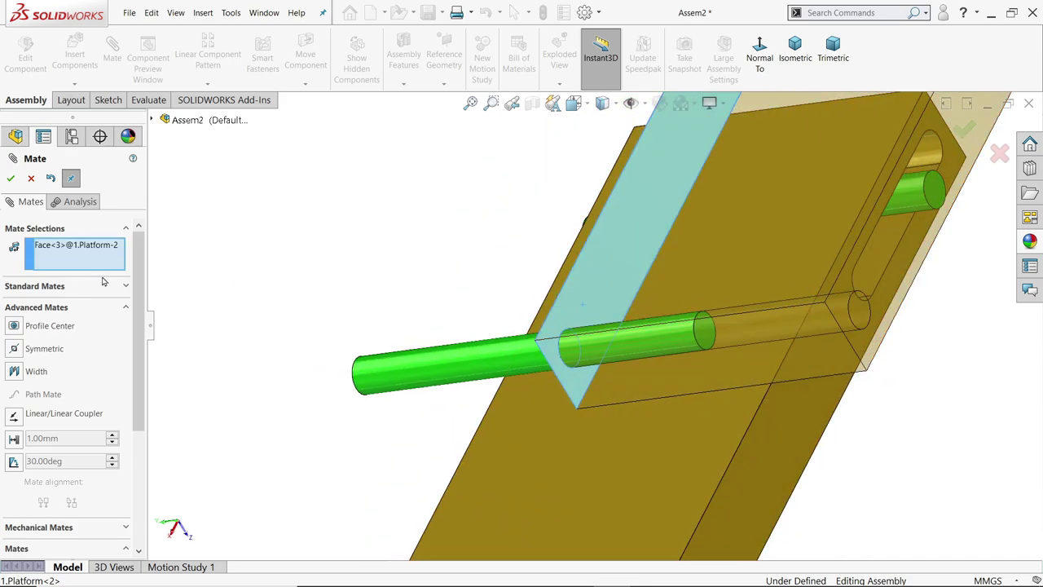
{"action": "left_click", "coordinate": [15, 372]}
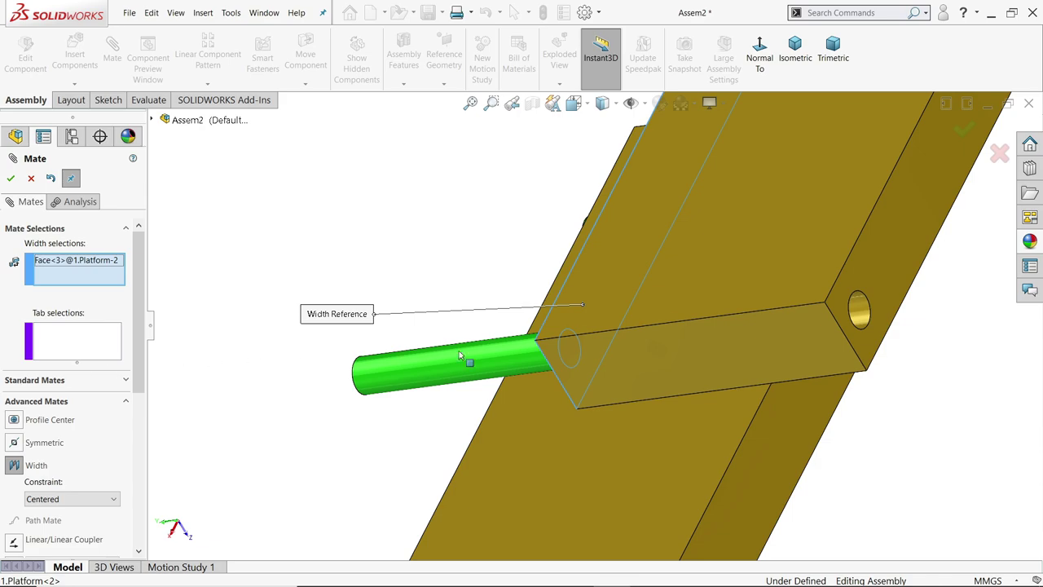
{"action": "left_click", "coordinate": [866, 342]}
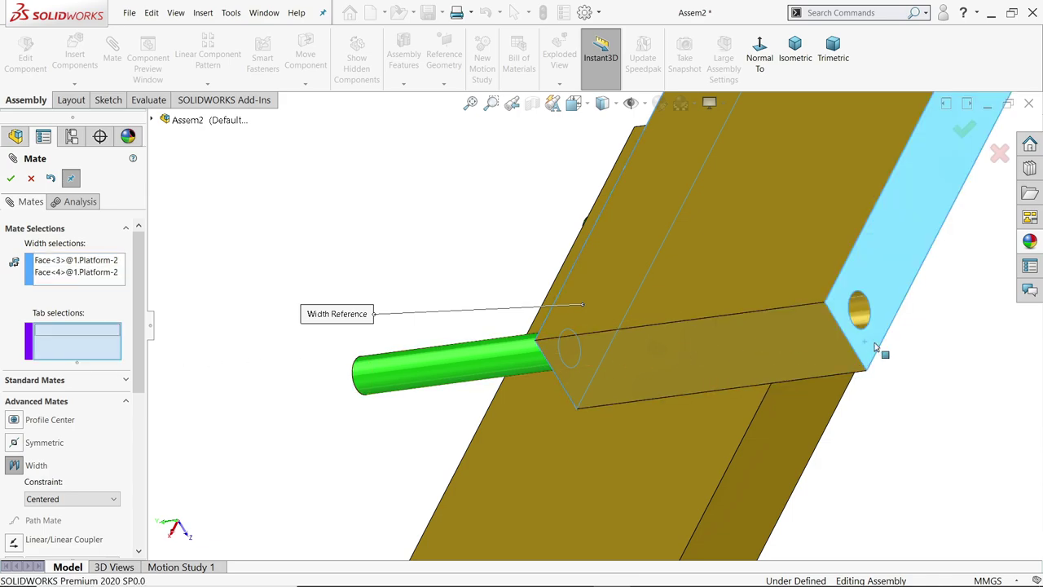
Use both end faces of the long pin in the upper platform's round hole as tab selections and accept the Width mate.
{"action": "middle_click_drag", "start_coordinate": [881, 345], "coordinate": [435, 326]}
{"action": "left_click", "coordinate": [791, 324]}
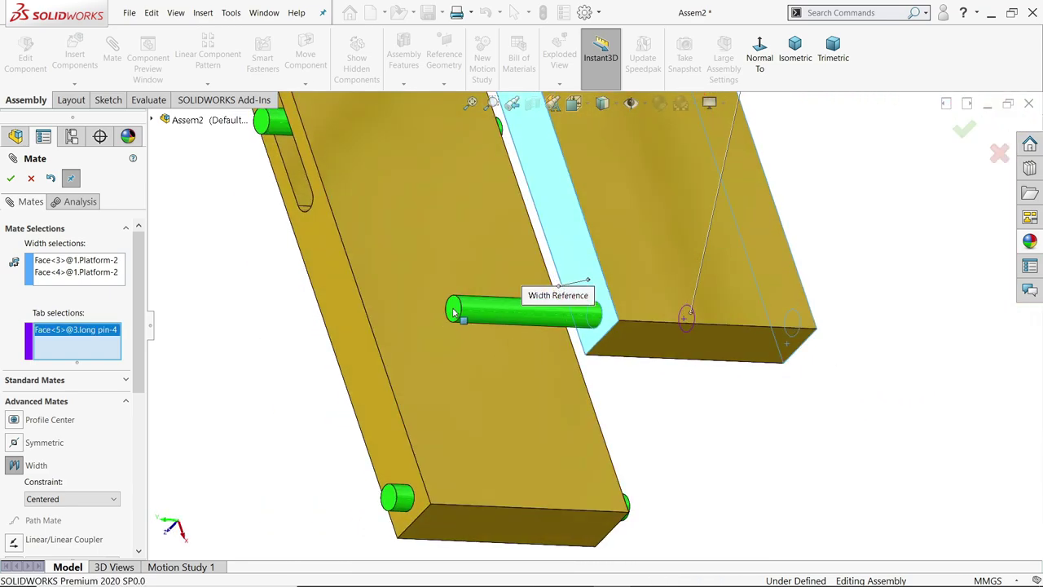
{"action": "left_click", "coordinate": [457, 312]}
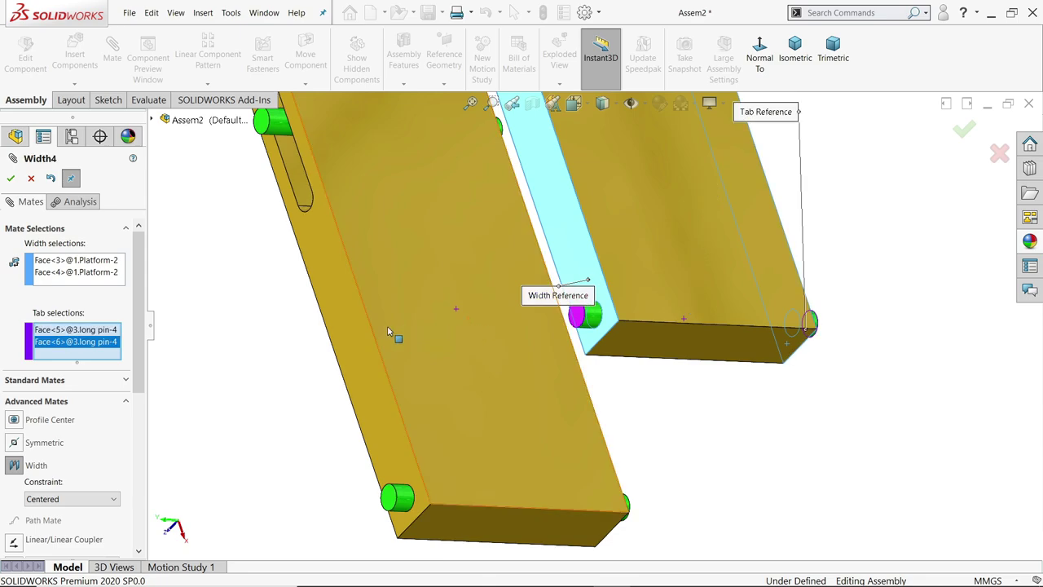
{"action": "left_click", "coordinate": [10, 178]}
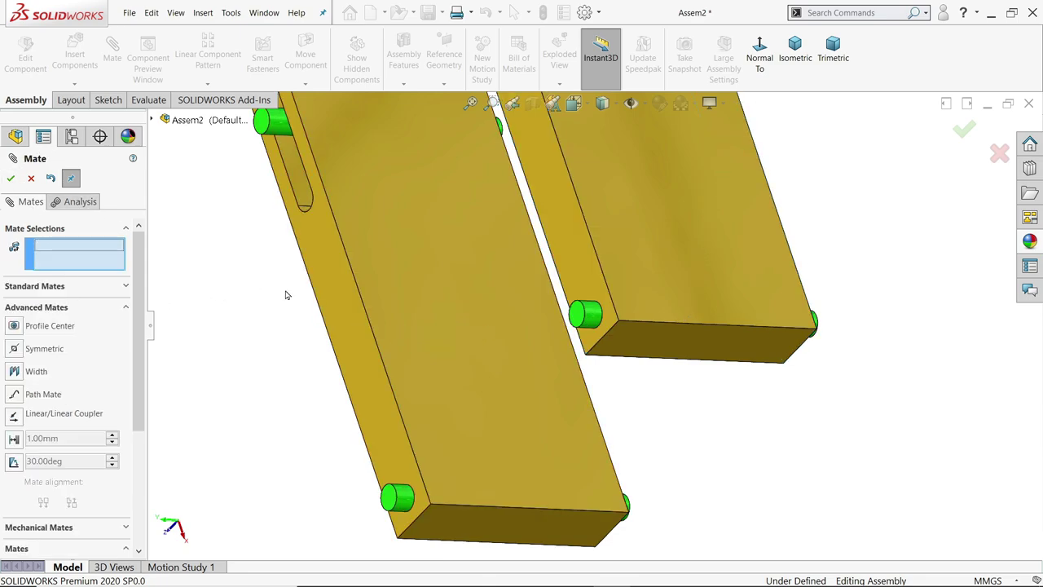
Close the Mate command and move the upper platform across so that it sits above the lower platform.
{"action": "scroll", "coordinate": [629, 349], "scroll_direction": "up", "scroll_amount": 3}
{"action": "middle_click_drag", "start_coordinate": [628, 349], "coordinate": [608, 277]}
{"action": "scroll", "coordinate": [608, 277], "scroll_direction": "down", "scroll_amount": 2}
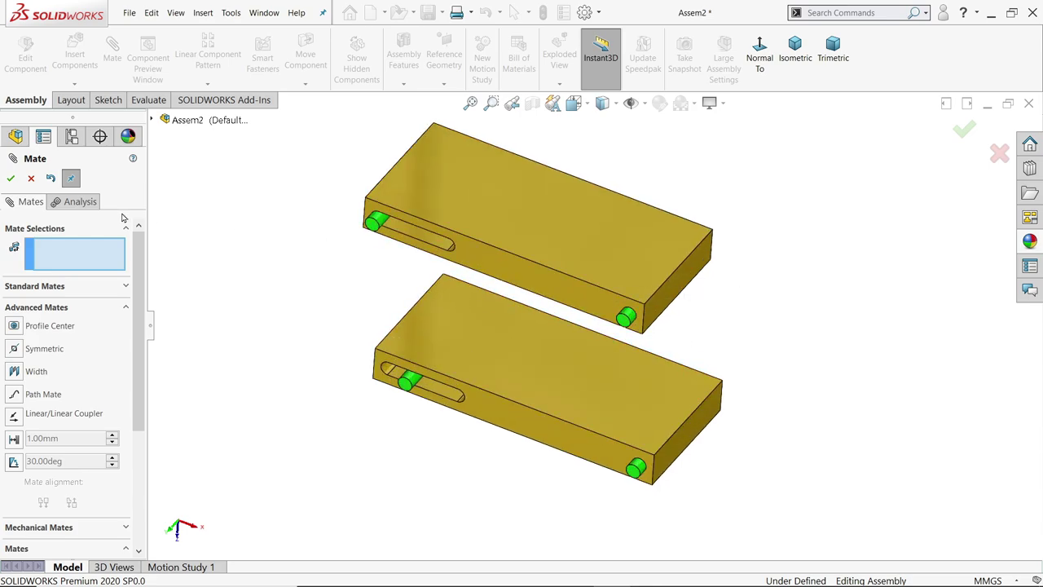
{"action": "left_click", "coordinate": [31, 178]}
{"action": "left_click", "coordinate": [553, 222]}
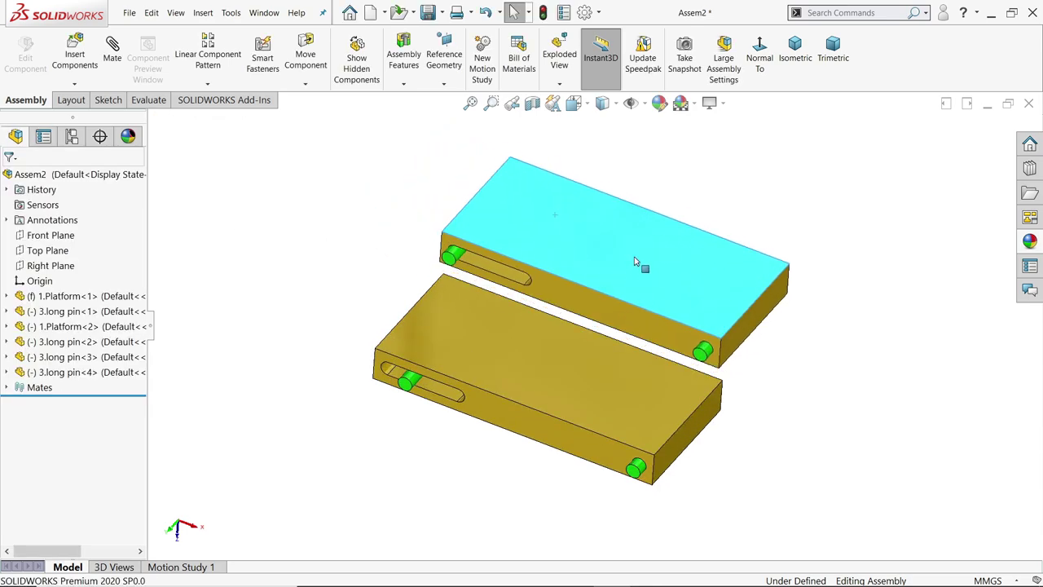
{"action": "left_click_drag", "start_coordinate": [636, 261], "coordinate": [517, 285]}
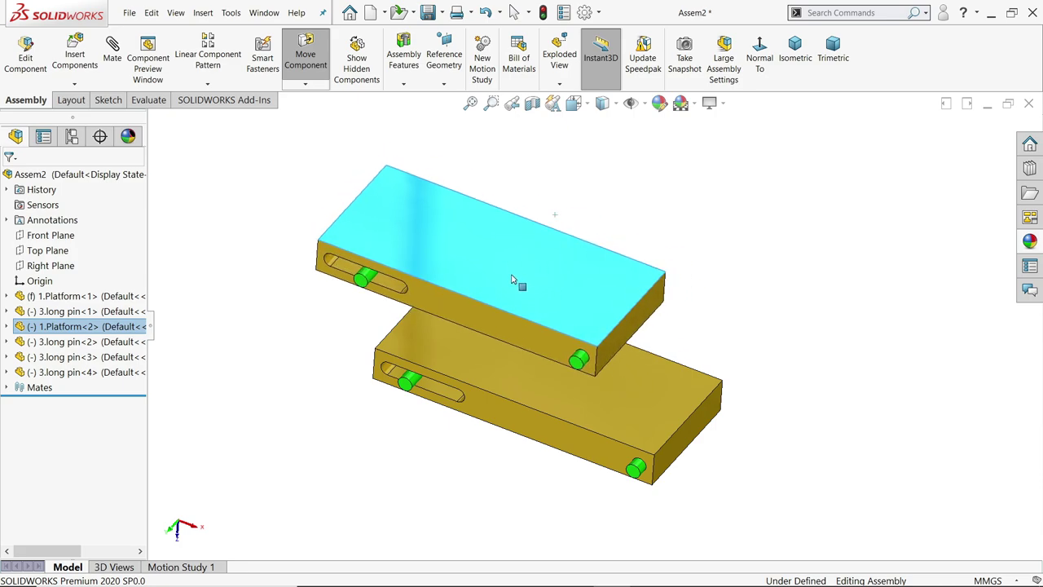
{"action": "scroll", "coordinate": [443, 272], "scroll_direction": "down", "scroll_amount": 6}
{"action": "scroll", "coordinate": [456, 243], "scroll_direction": "up", "scroll_amount": 3}
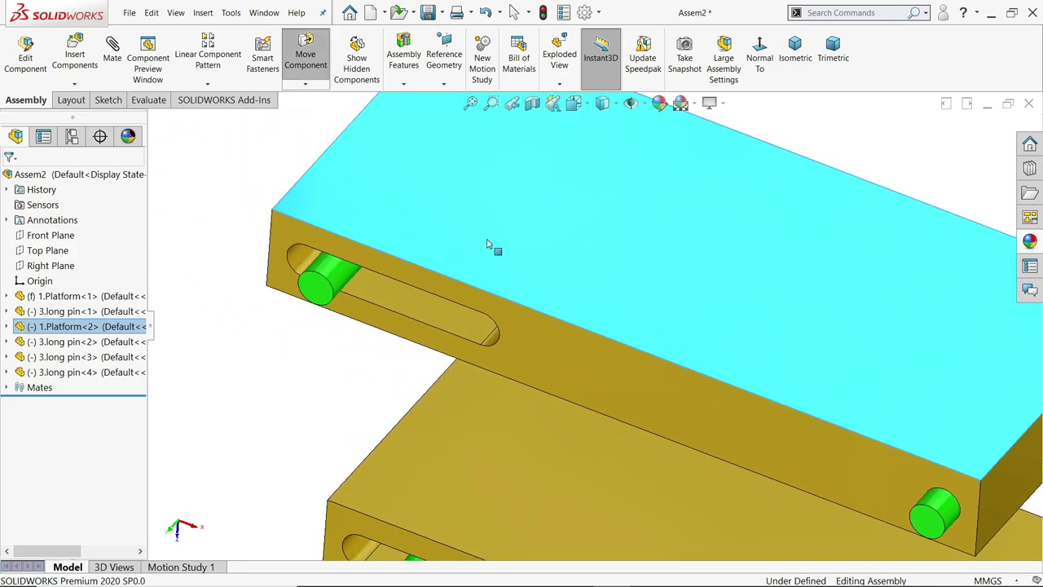
{"action": "key", "text": "Escape"}
{"action": "scroll", "coordinate": [635, 326], "scroll_direction": "up", "scroll_amount": 4}
{"action": "scroll", "coordinate": [681, 363], "scroll_direction": "down", "scroll_amount": 3}
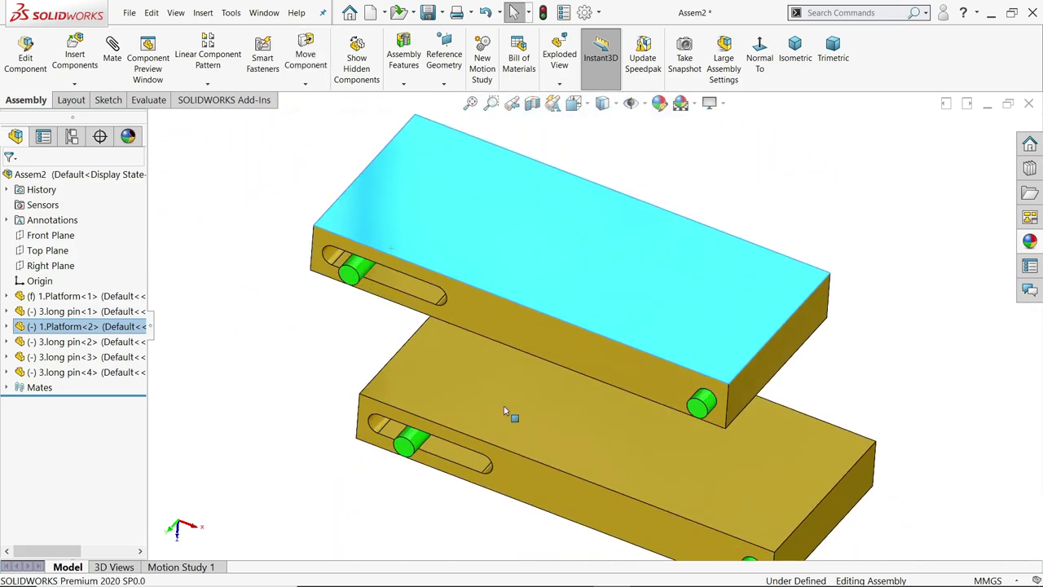
Slide the long pin along the lower platform's slot to test its movement, and clear the selection.
{"action": "left_click_drag", "start_coordinate": [409, 449], "coordinate": [437, 470]}
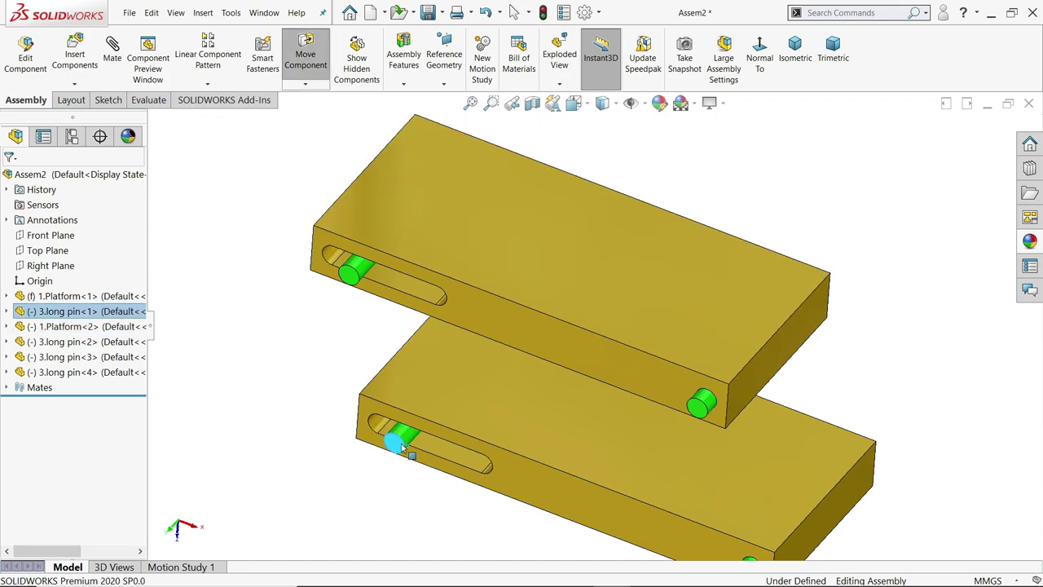
{"action": "key", "text": "Escape"}
{"action": "scroll", "coordinate": [620, 414], "scroll_direction": "up", "scroll_amount": 3}
{"action": "scroll", "coordinate": [734, 351], "scroll_direction": "down", "scroll_amount": 4}
{"action": "key", "text": "Escape"}
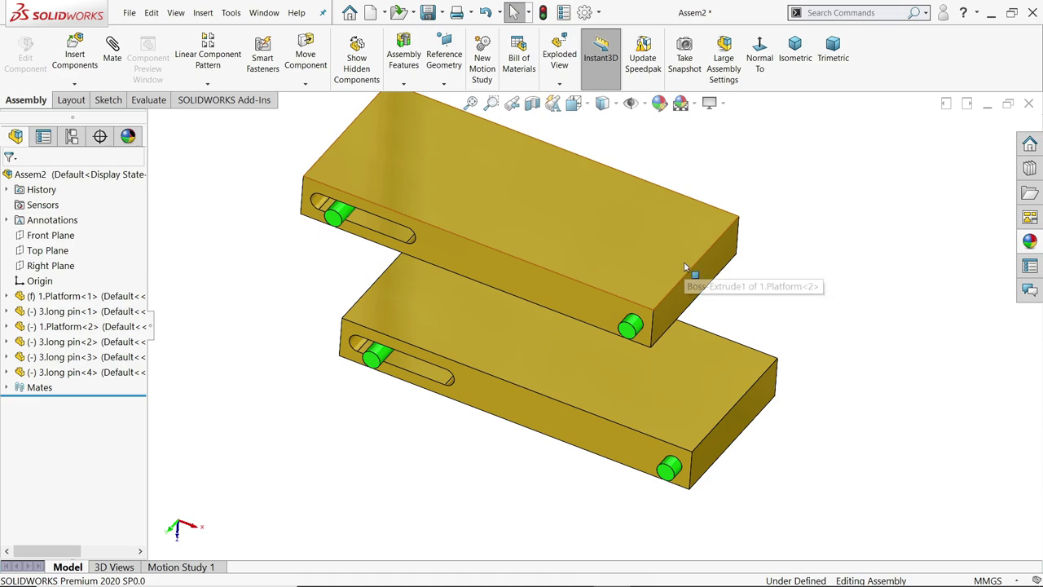
Insert the 2.Link Arm part from the Scissor lift folder and place it in front of the two platforms.
{"action": "left_click", "coordinate": [80, 53]}
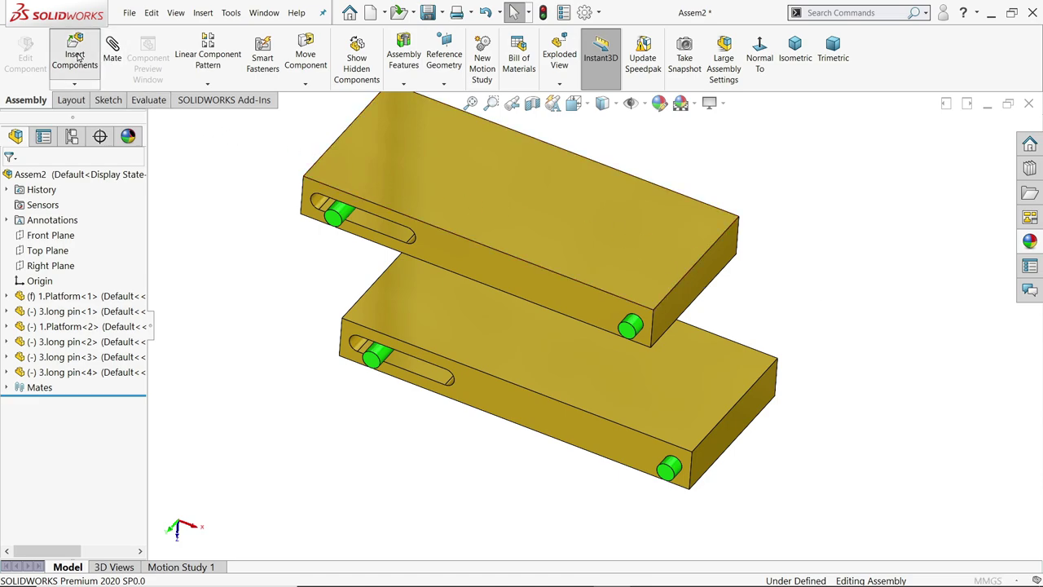
{"action": "left_click", "coordinate": [559, 210]}
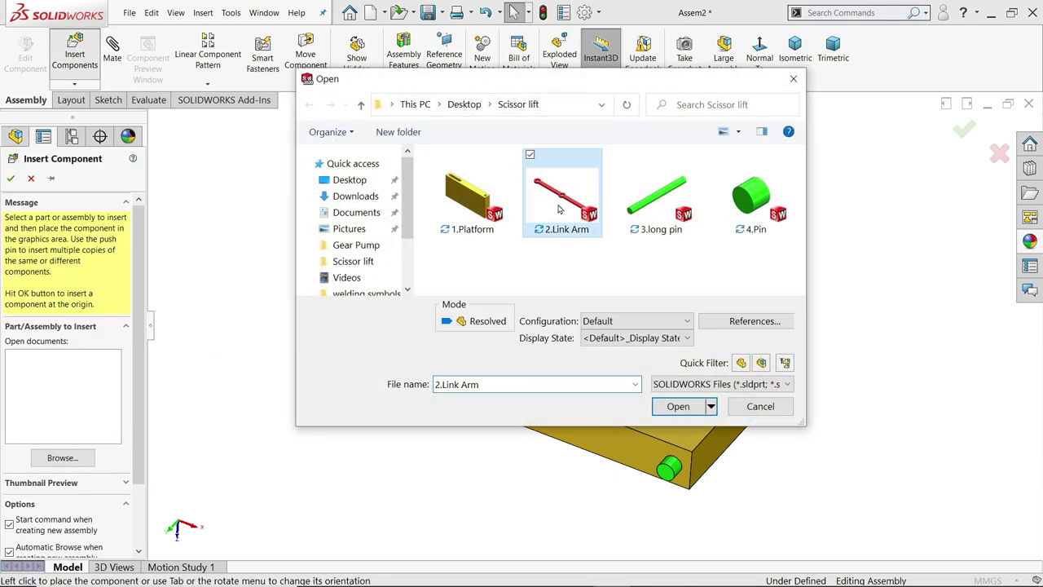
{"action": "left_click", "coordinate": [675, 409]}
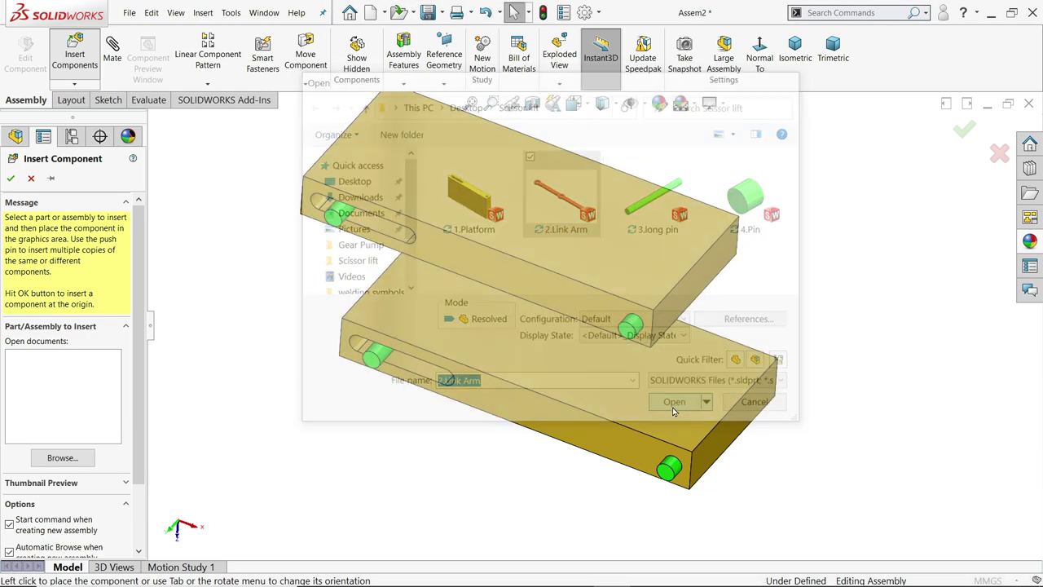
{"action": "left_click", "coordinate": [421, 314]}
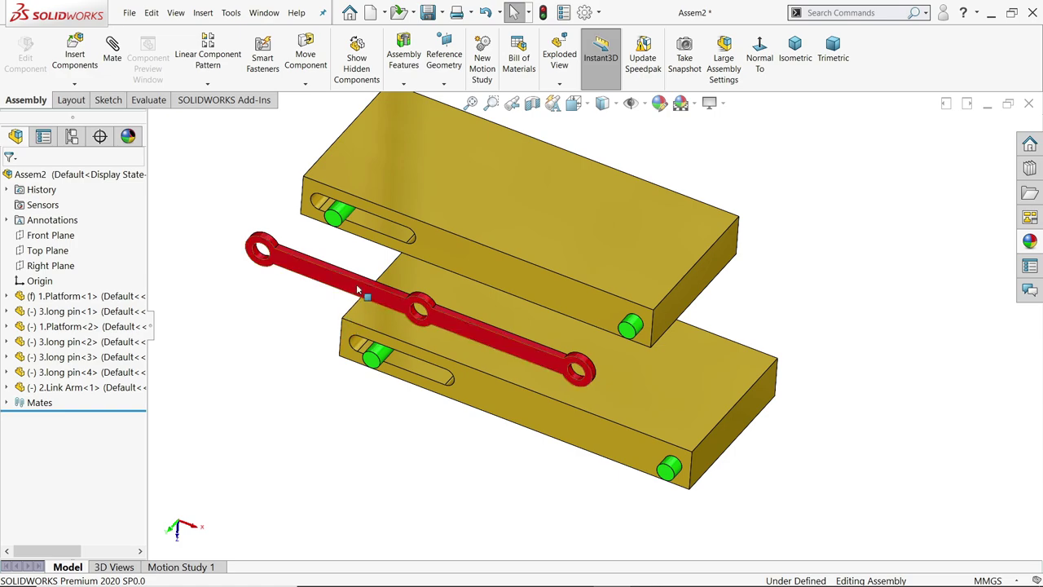
Make three copies of the link arm, placed in front of the lower platform.
{"action": "left_click_drag", "start_coordinate": [366, 302], "coordinate": [323, 381]}
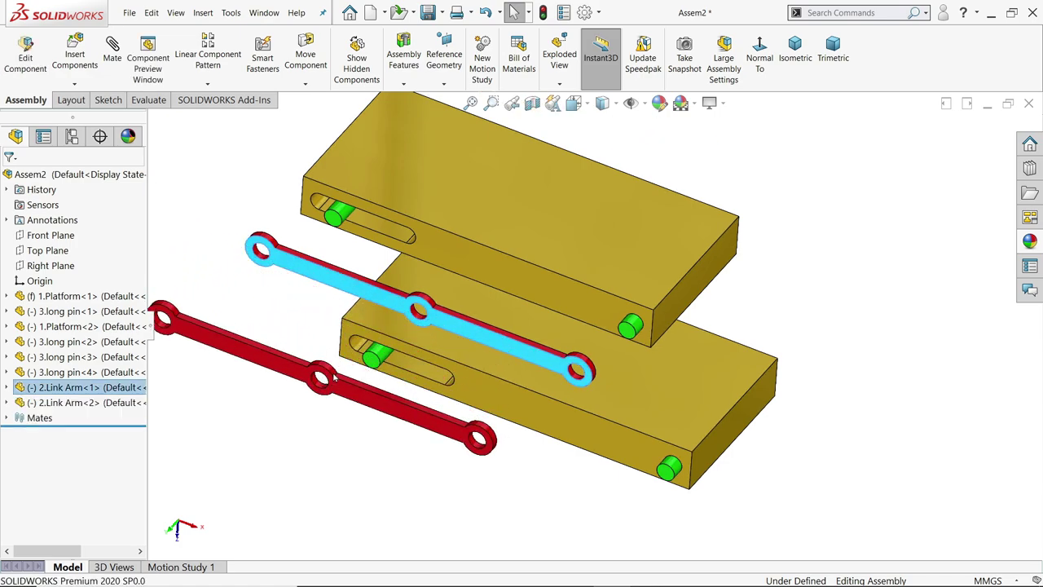
{"action": "left_click_drag", "start_coordinate": [356, 291], "coordinate": [303, 415], "text": "ctrl"}
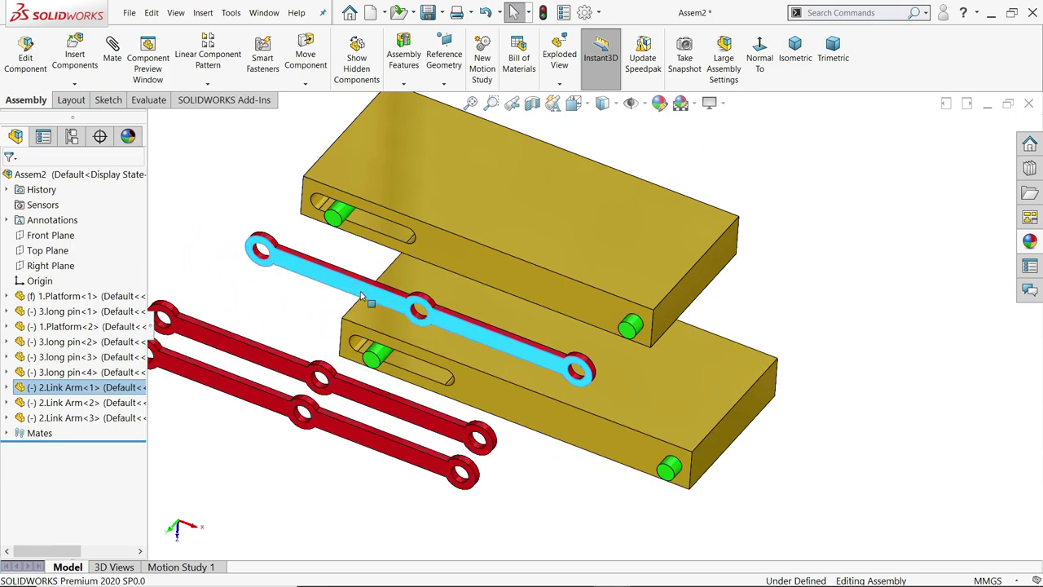
{"action": "left_click_drag", "start_coordinate": [363, 297], "coordinate": [326, 358], "text": "ctrl"}
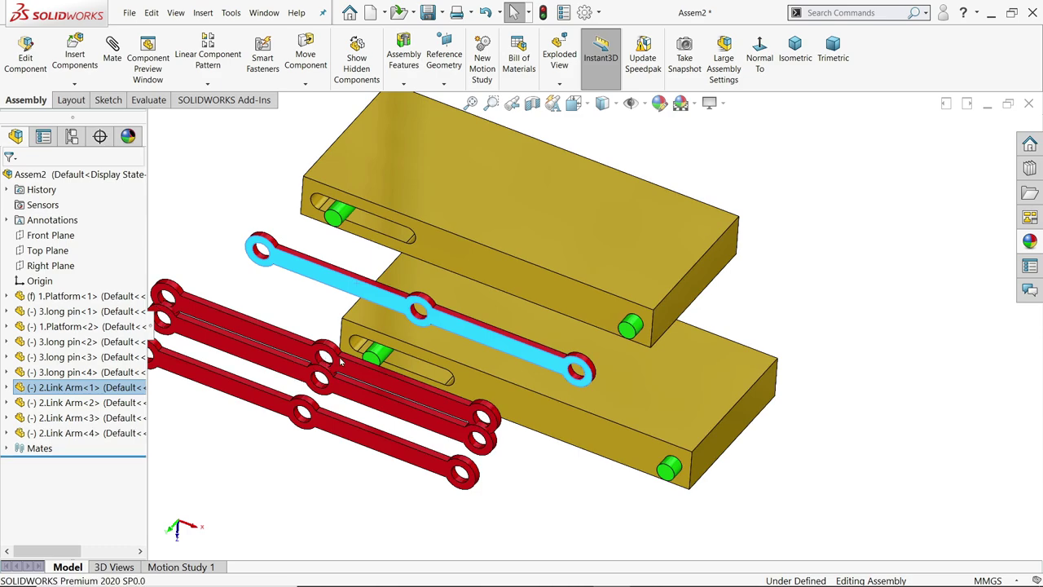
{"action": "scroll", "coordinate": [551, 390], "scroll_direction": "down", "scroll_amount": 1}
{"action": "key", "text": "Escape"}
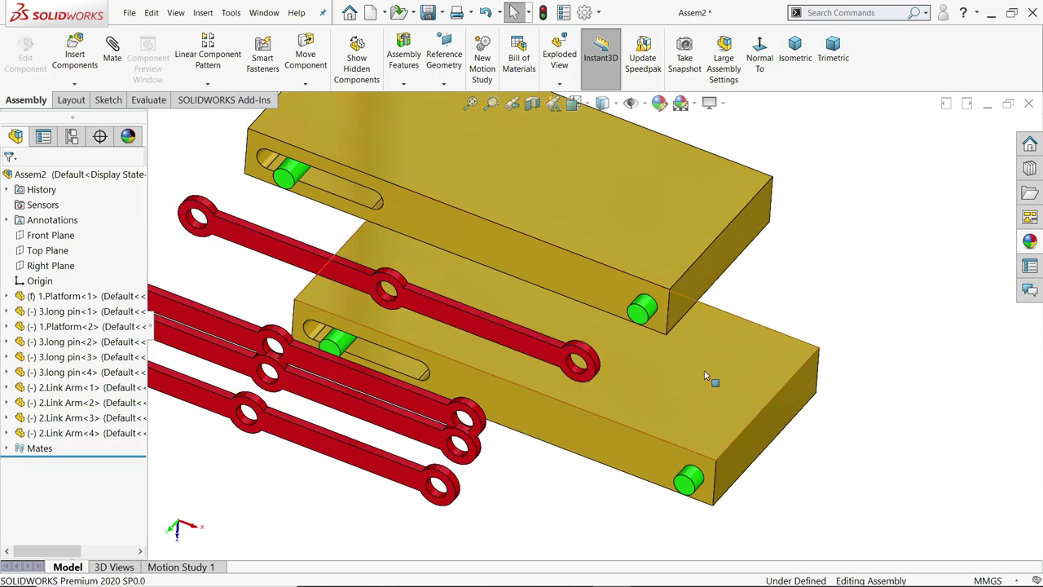
Add a Concentric mate between the original link arm's end hole and the long pin in the lower platform's round hole.
{"action": "scroll", "coordinate": [677, 377], "scroll_direction": "up", "scroll_amount": 1}
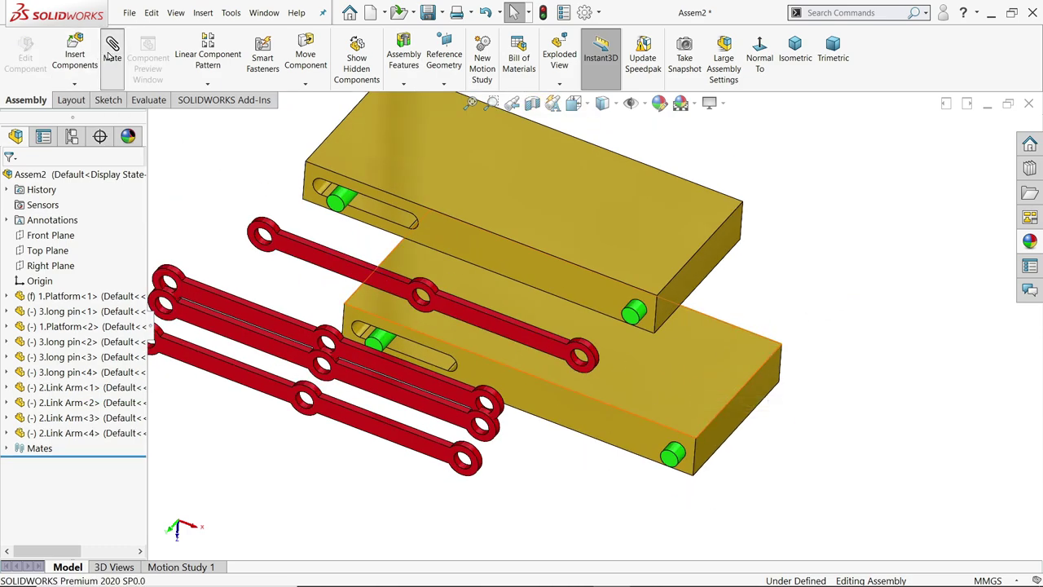
{"action": "left_click", "coordinate": [112, 51]}
{"action": "scroll", "coordinate": [563, 383], "scroll_direction": "down", "scroll_amount": 2}
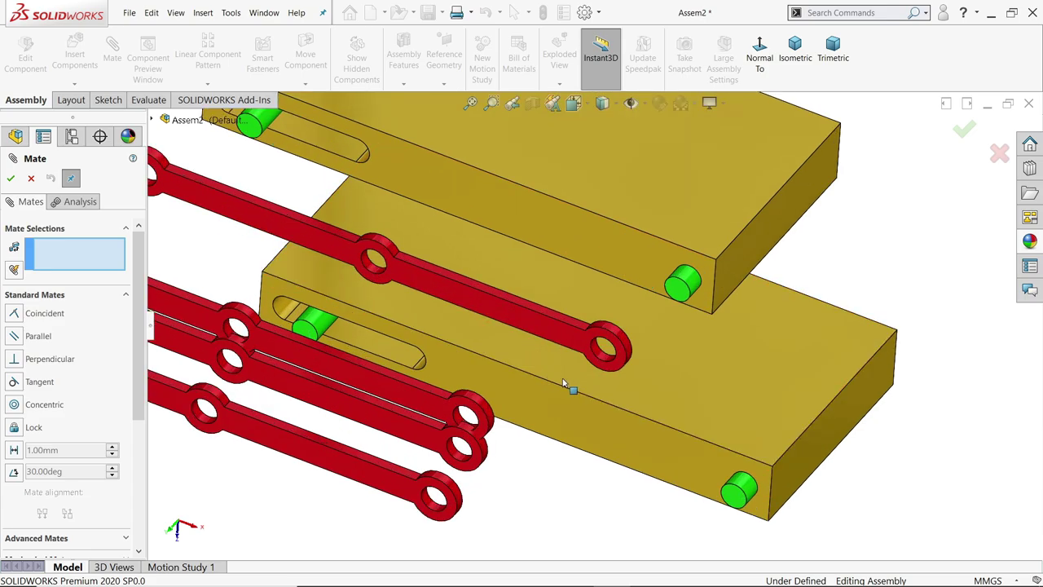
{"action": "left_click", "coordinate": [605, 359]}
{"action": "scroll", "coordinate": [617, 384], "scroll_direction": "up", "scroll_amount": 3}
{"action": "scroll", "coordinate": [685, 430], "scroll_direction": "down", "scroll_amount": 5}
{"action": "left_click", "coordinate": [669, 396]}
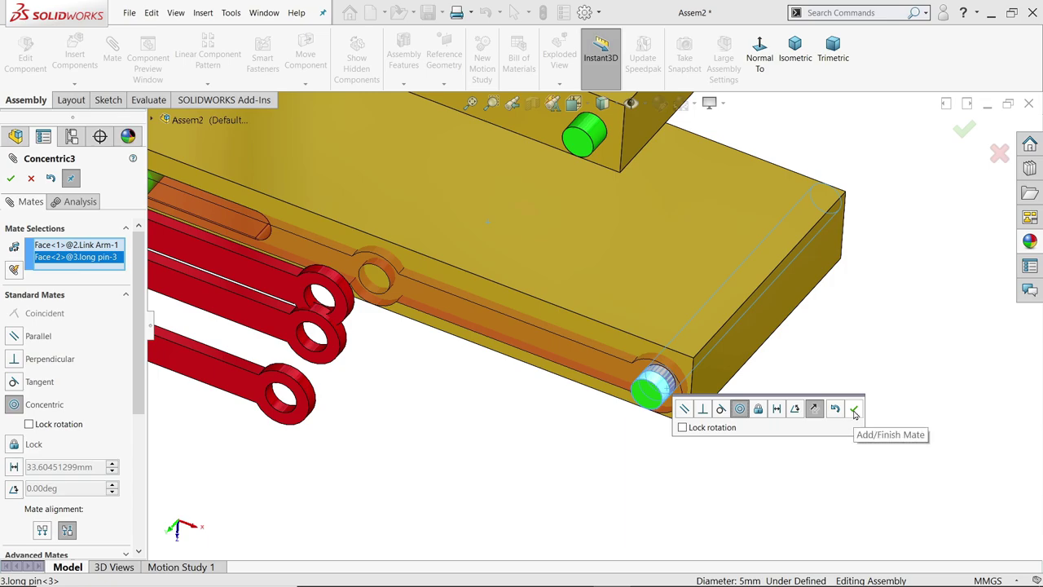
{"action": "left_click", "coordinate": [855, 409]}
Add a Coincident mate between the lower platform's side face and the inner face of the link arm on its pin.
{"action": "scroll", "coordinate": [829, 400], "scroll_direction": "down", "scroll_amount": 6}
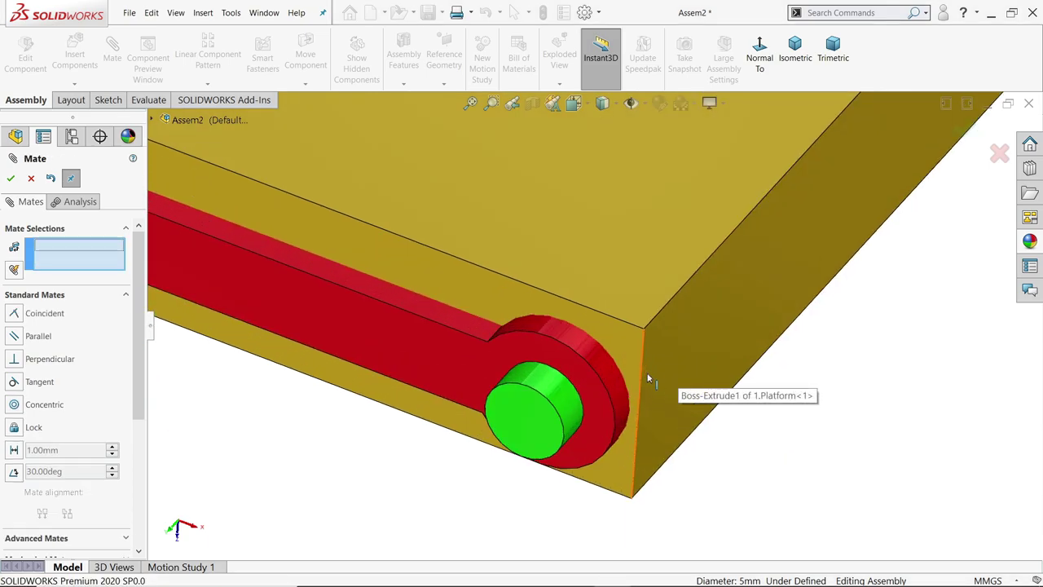
{"action": "middle_click_drag", "start_coordinate": [601, 364], "coordinate": [571, 383]}
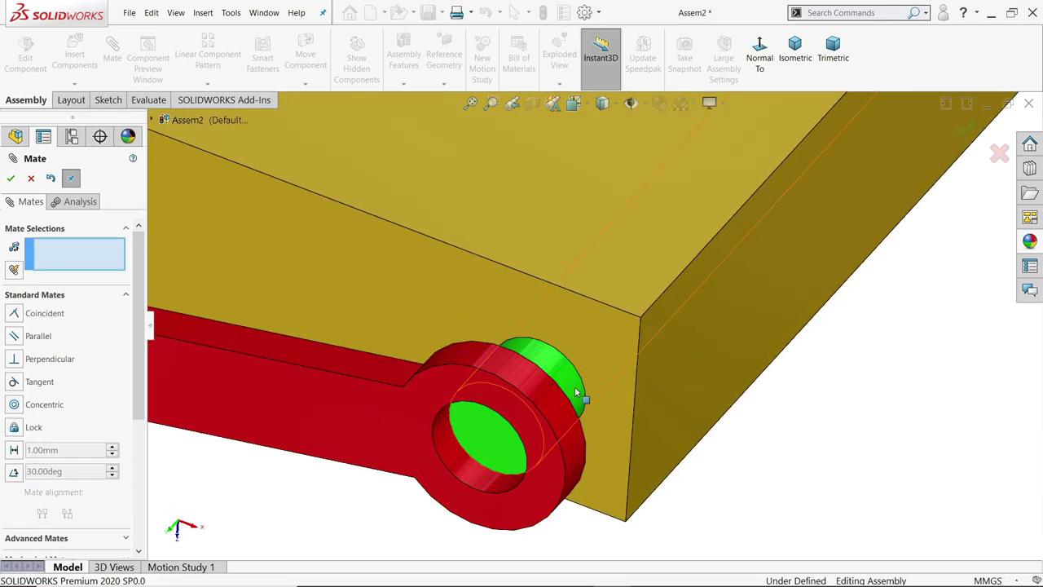
{"action": "left_click", "coordinate": [617, 359]}
{"action": "scroll", "coordinate": [617, 360], "scroll_direction": "up", "scroll_amount": 3}
{"action": "middle_click_drag", "start_coordinate": [704, 386], "coordinate": [519, 438]}
{"action": "left_click", "coordinate": [519, 432]}
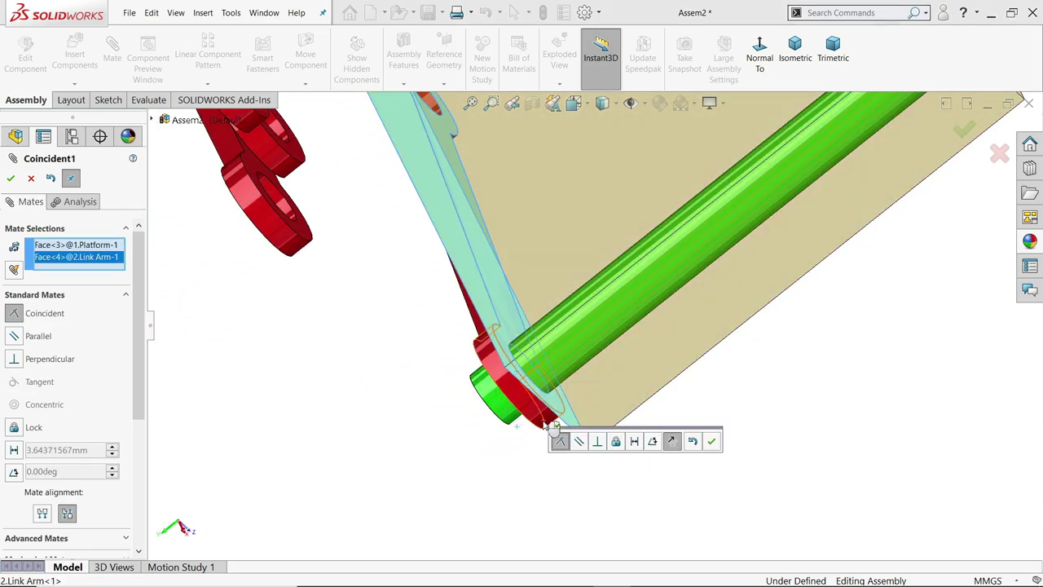
{"action": "left_click", "coordinate": [712, 443]}
Swing the free end of the mated link arm up toward the slot of the upper platform.
{"action": "middle_click_drag", "start_coordinate": [720, 445], "coordinate": [800, 291]}
{"action": "key", "text": "Left"}
{"action": "key", "text": "Left"}
{"action": "key", "text": "Left"}
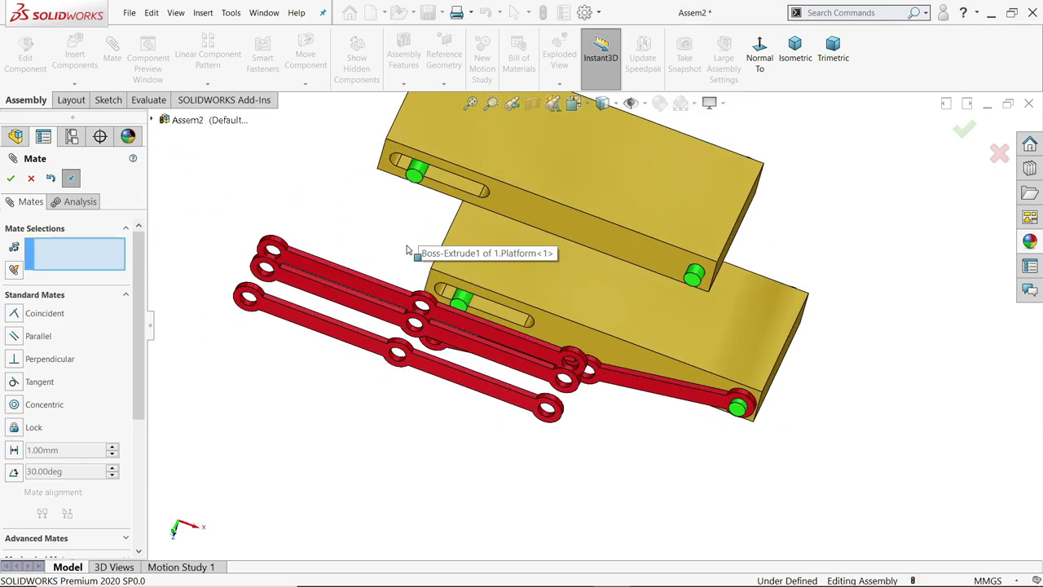
{"action": "scroll", "coordinate": [478, 329], "scroll_direction": "down", "scroll_amount": 3}
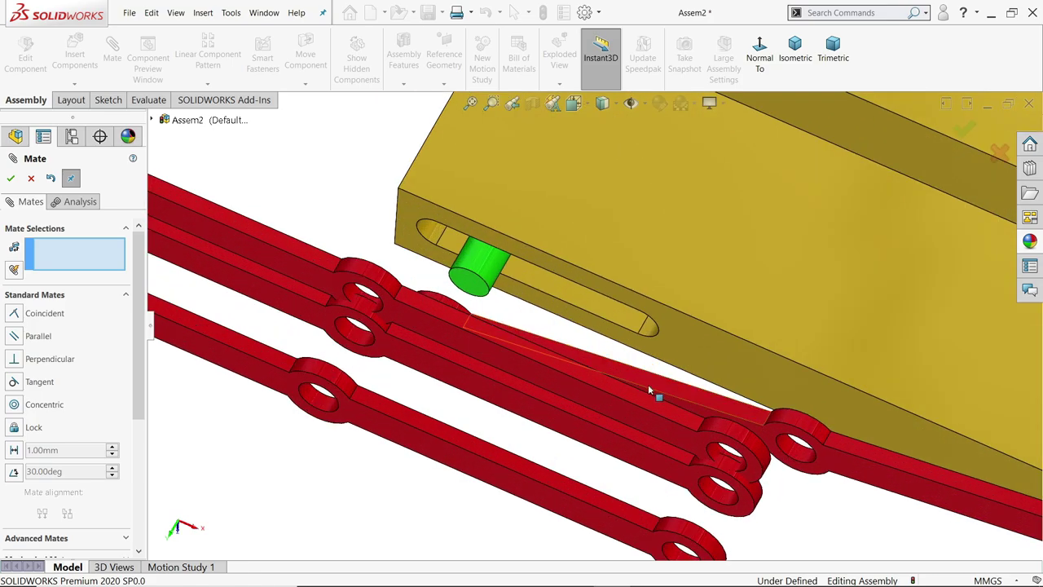
{"action": "scroll", "coordinate": [652, 384], "scroll_direction": "down", "scroll_amount": 2}
{"action": "scroll", "coordinate": [685, 237], "scroll_direction": "up", "scroll_amount": 6}
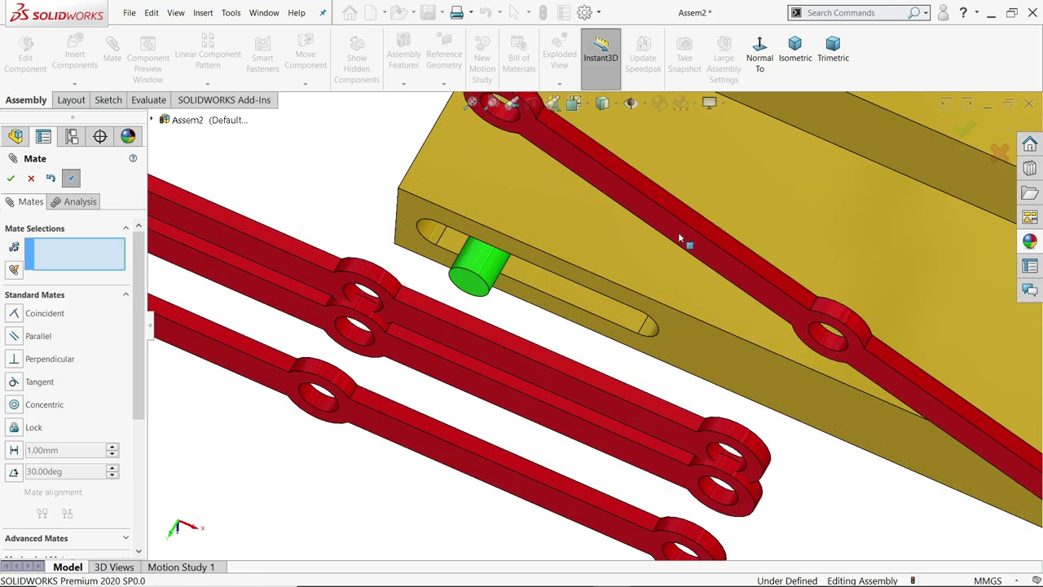
{"action": "scroll", "coordinate": [589, 272], "scroll_direction": "down", "scroll_amount": 1}
{"action": "scroll", "coordinate": [588, 272], "scroll_direction": "down", "scroll_amount": 3}
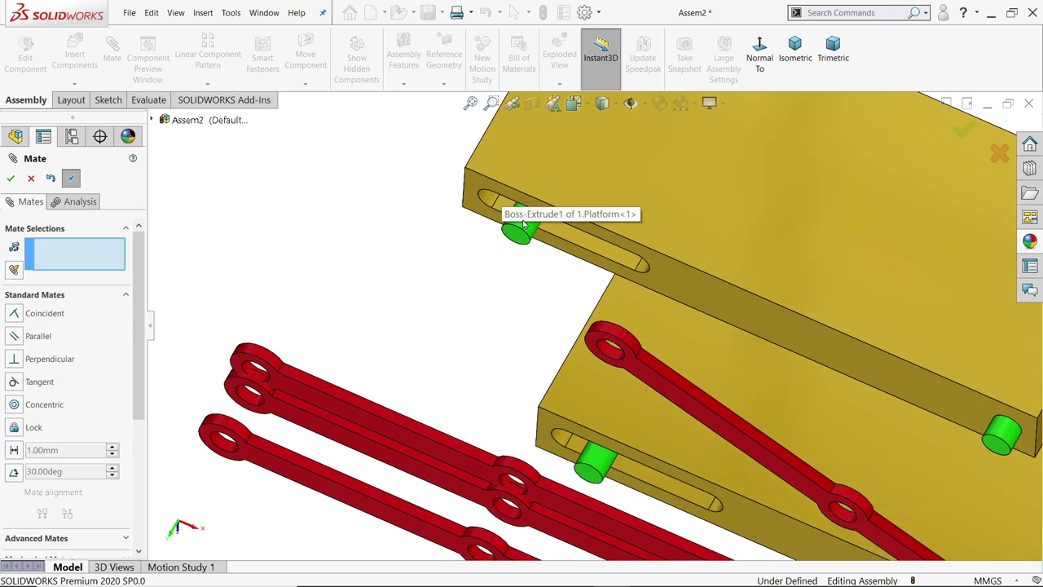
Add a Concentric mate between the link arm's free end hole and the long pin in the upper platform's slot.
{"action": "scroll", "coordinate": [613, 375], "scroll_direction": "down", "scroll_amount": 2}
{"action": "left_click", "coordinate": [608, 363]}
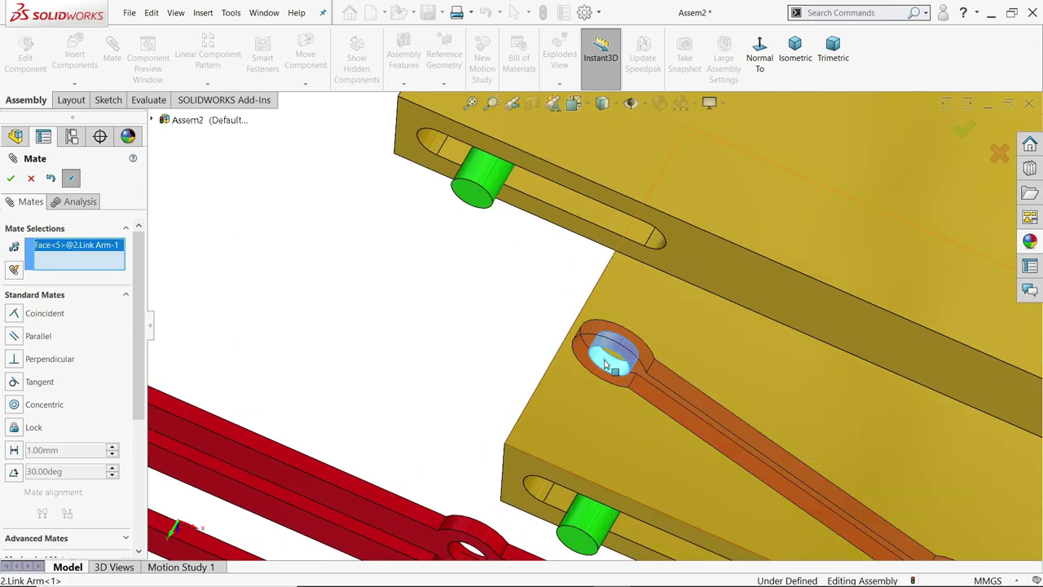
{"action": "left_click", "coordinate": [492, 175]}
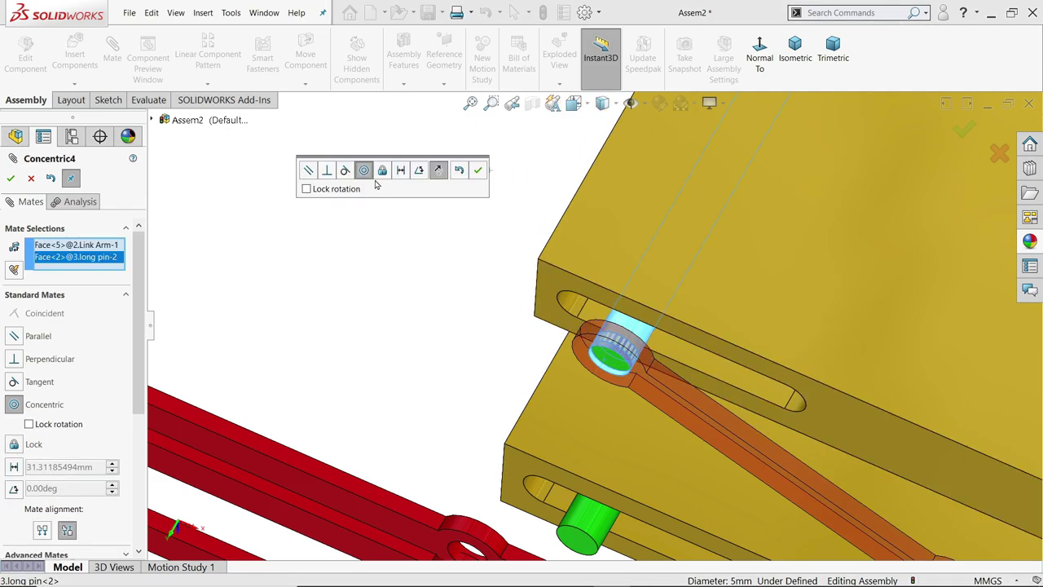
{"action": "left_click", "coordinate": [479, 176]}
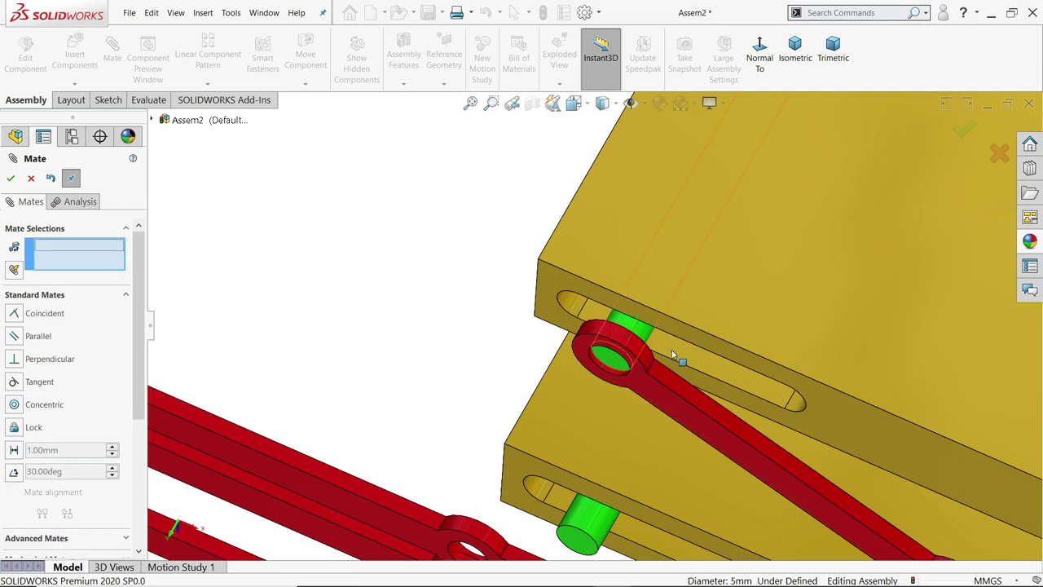
Add a Coincident mate between the link arm's inner face and the slotted side face of the upper platform.
{"action": "scroll", "coordinate": [669, 346], "scroll_direction": "down", "scroll_amount": 8}
{"action": "middle_click_drag", "start_coordinate": [596, 360], "coordinate": [593, 373]}
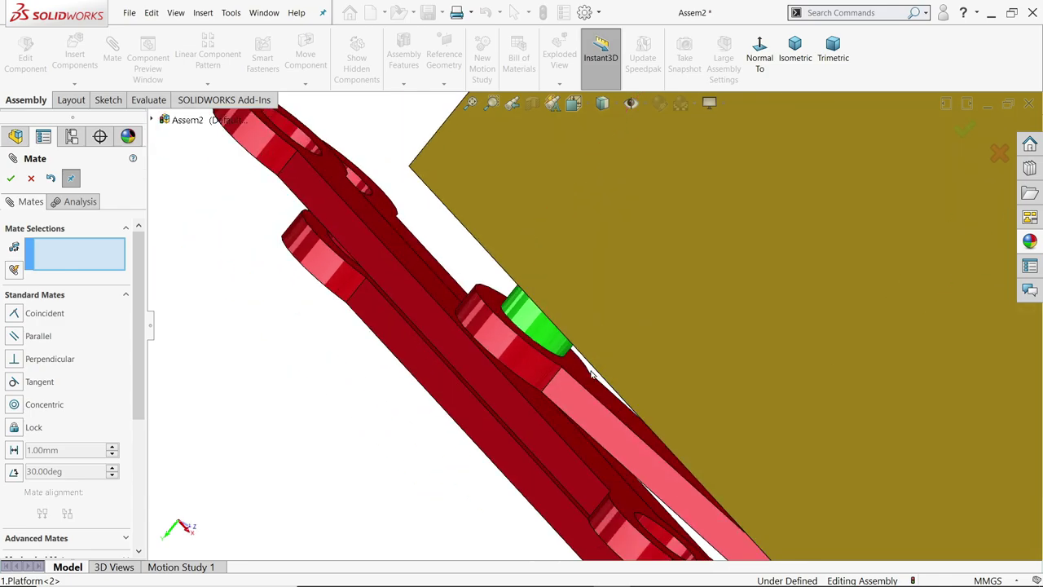
{"action": "left_click", "coordinate": [576, 372]}
{"action": "scroll", "coordinate": [462, 263], "scroll_direction": "up", "scroll_amount": 6}
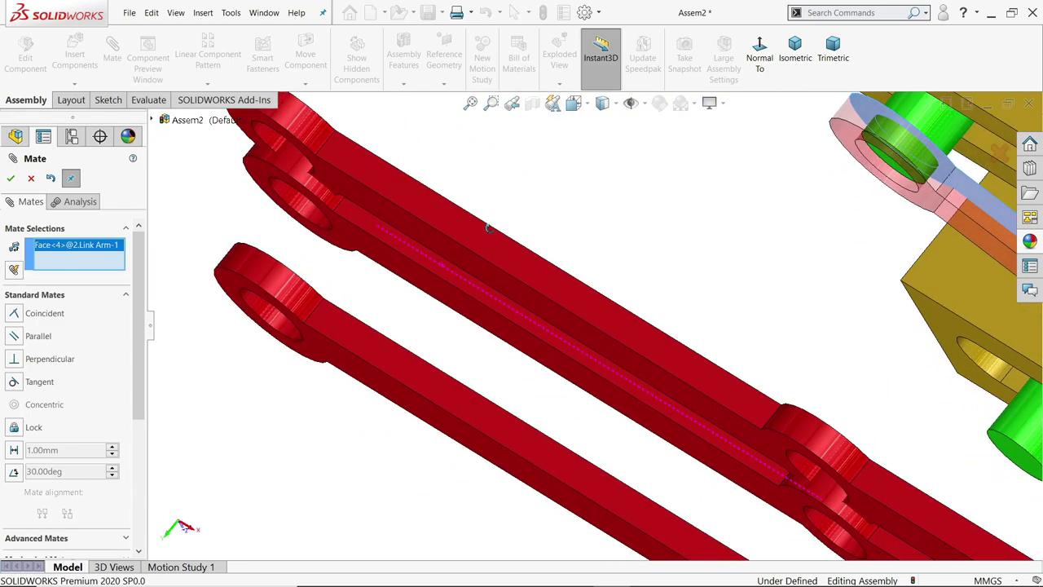
{"action": "scroll", "coordinate": [709, 228], "scroll_direction": "down", "scroll_amount": 3}
{"action": "scroll", "coordinate": [710, 228], "scroll_direction": "up", "scroll_amount": 1}
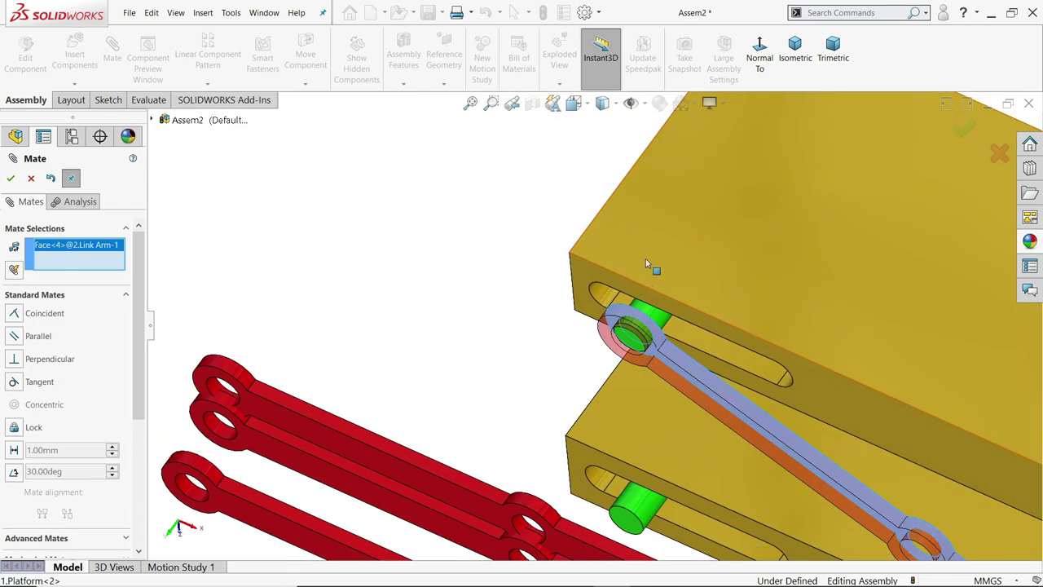
{"action": "left_click", "coordinate": [587, 280]}
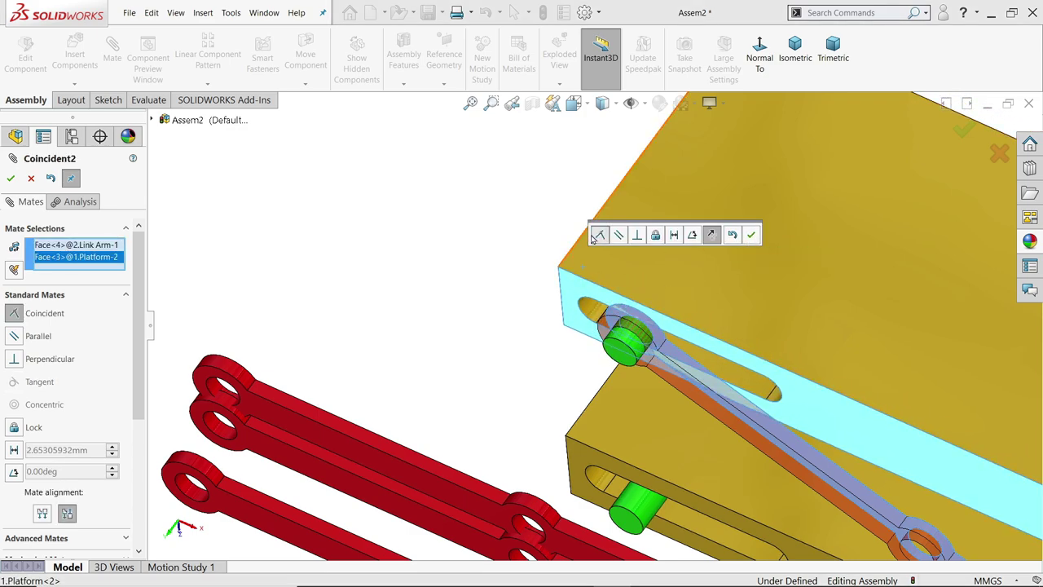
{"action": "left_click", "coordinate": [752, 235]}
Shift the upper platform together with its attached link arm relative to the lower platform.
{"action": "scroll", "coordinate": [687, 284], "scroll_direction": "up", "scroll_amount": 4}
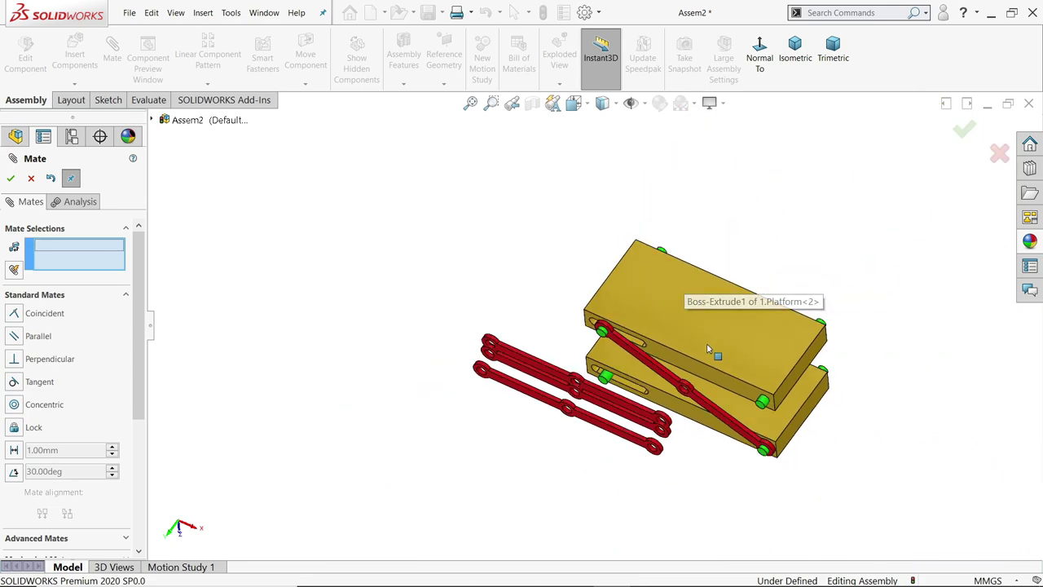
{"action": "scroll", "coordinate": [710, 348], "scroll_direction": "down", "scroll_amount": 2}
{"action": "left_click_drag", "start_coordinate": [668, 334], "coordinate": [652, 351]}
{"action": "scroll", "coordinate": [580, 434], "scroll_direction": "down", "scroll_amount": 2}
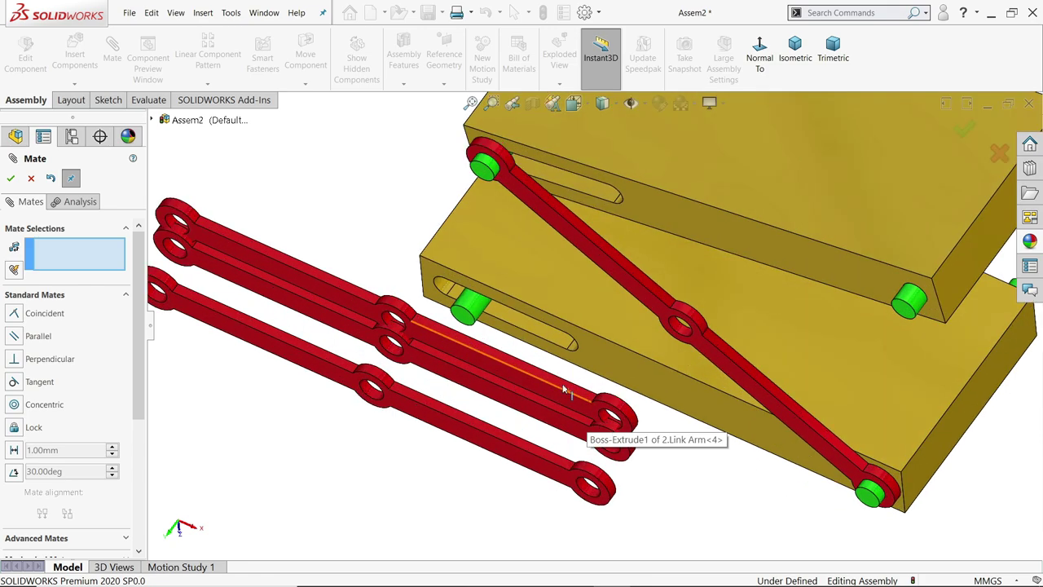
{"action": "scroll", "coordinate": [607, 429], "scroll_direction": "down", "scroll_amount": 1}
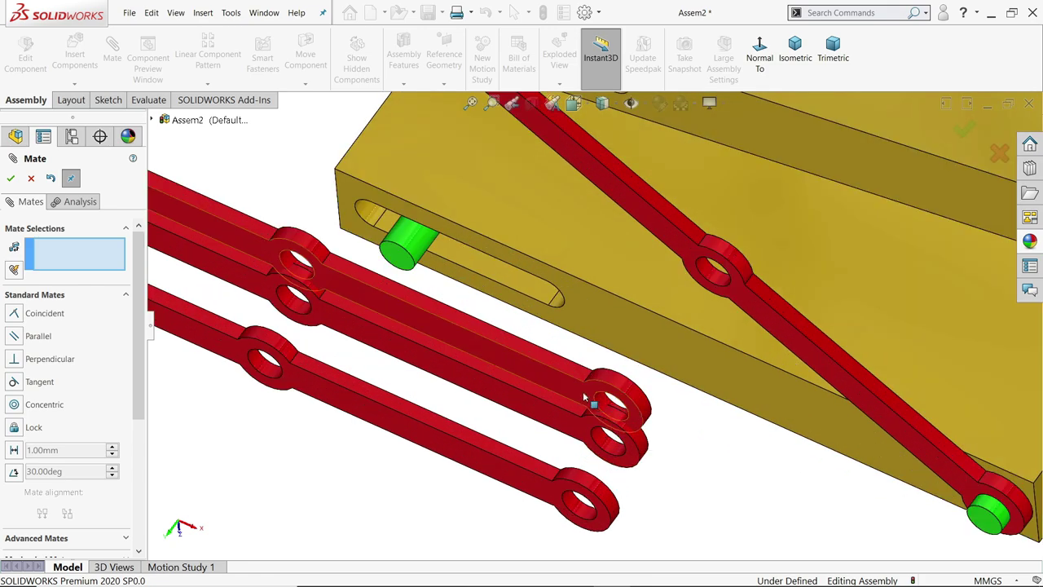
Add a Concentric mate between a loose link arm's end hole and the long pin at the unslotted end of the upper platform.
{"action": "left_click", "coordinate": [634, 365]}
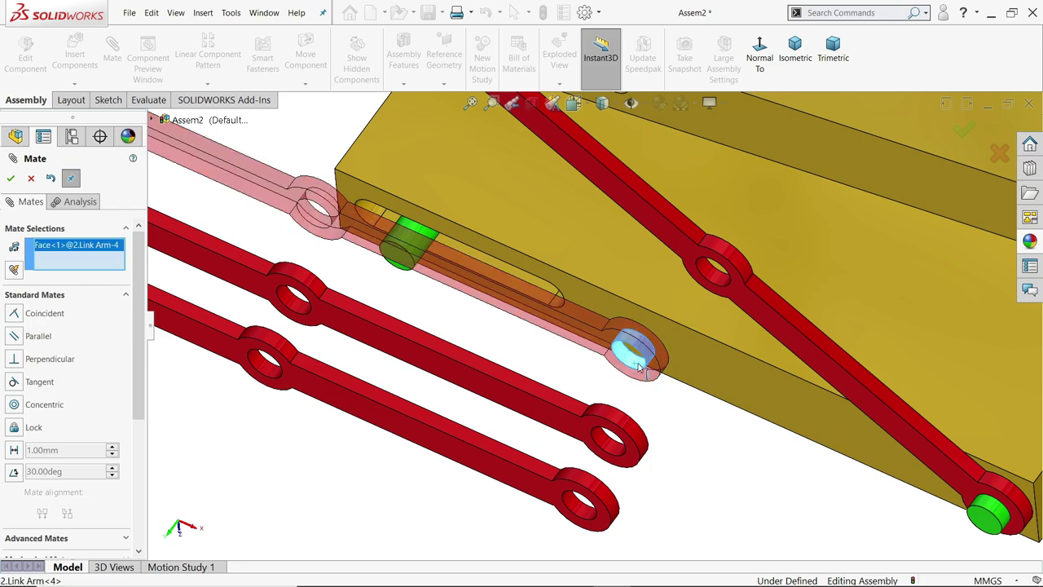
{"action": "scroll", "coordinate": [676, 369], "scroll_direction": "up", "scroll_amount": 3}
{"action": "scroll", "coordinate": [677, 369], "scroll_direction": "down", "scroll_amount": 2}
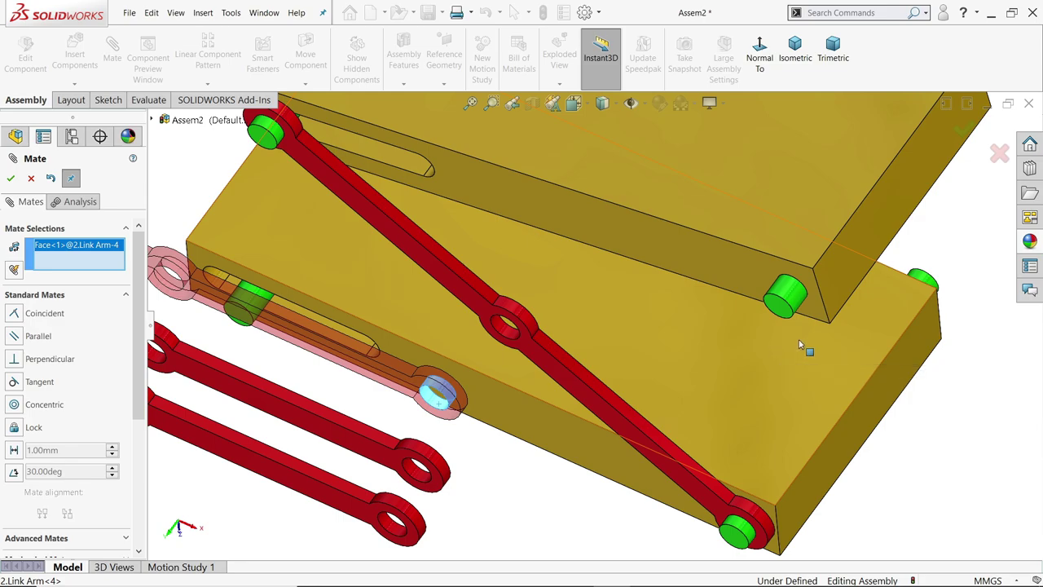
{"action": "scroll", "coordinate": [799, 346], "scroll_direction": "up", "scroll_amount": 1}
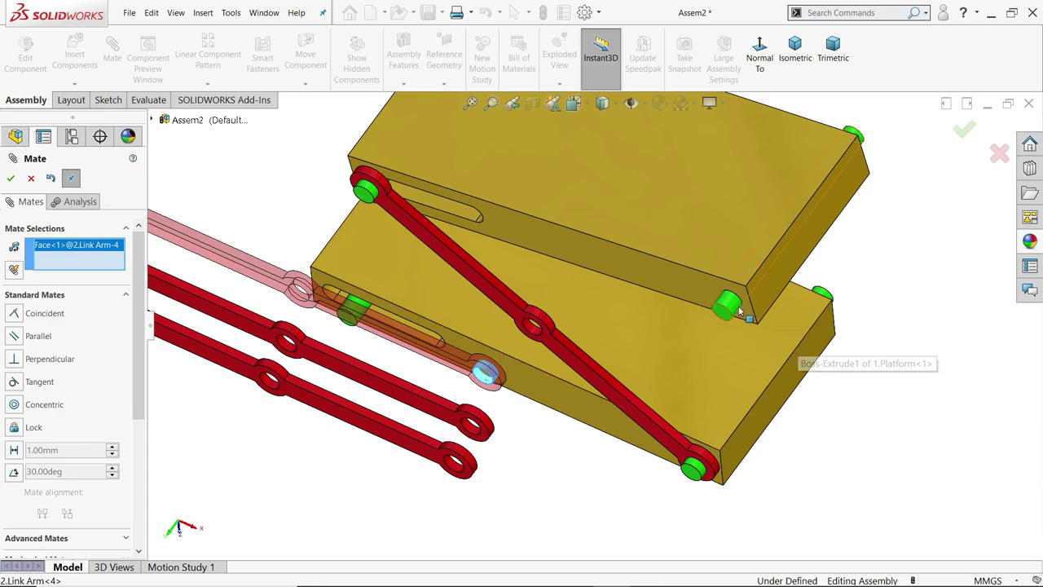
{"action": "scroll", "coordinate": [756, 343], "scroll_direction": "down", "scroll_amount": 2}
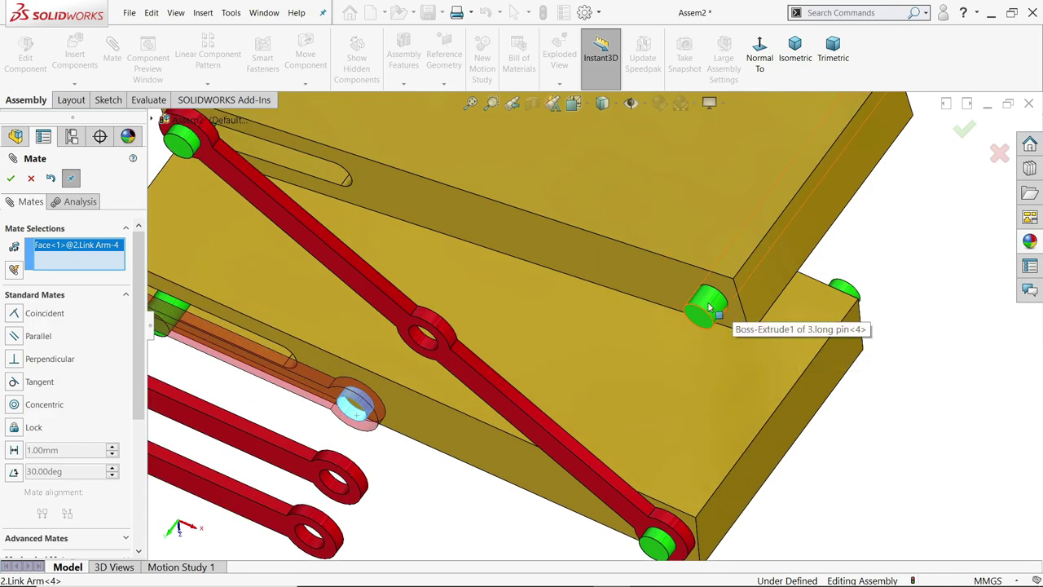
{"action": "left_click", "coordinate": [710, 308]}
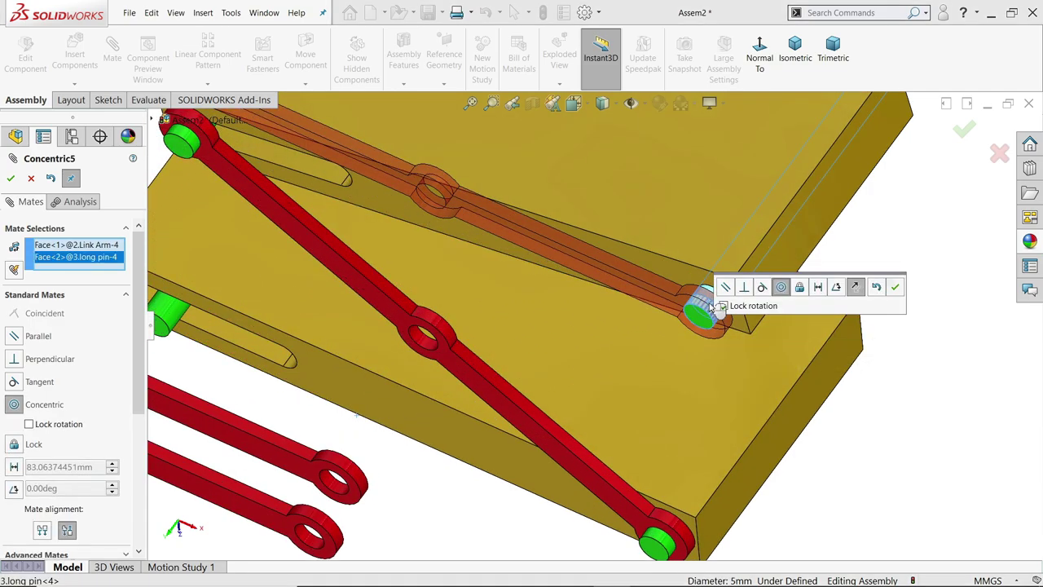
{"action": "left_click", "coordinate": [896, 287]}
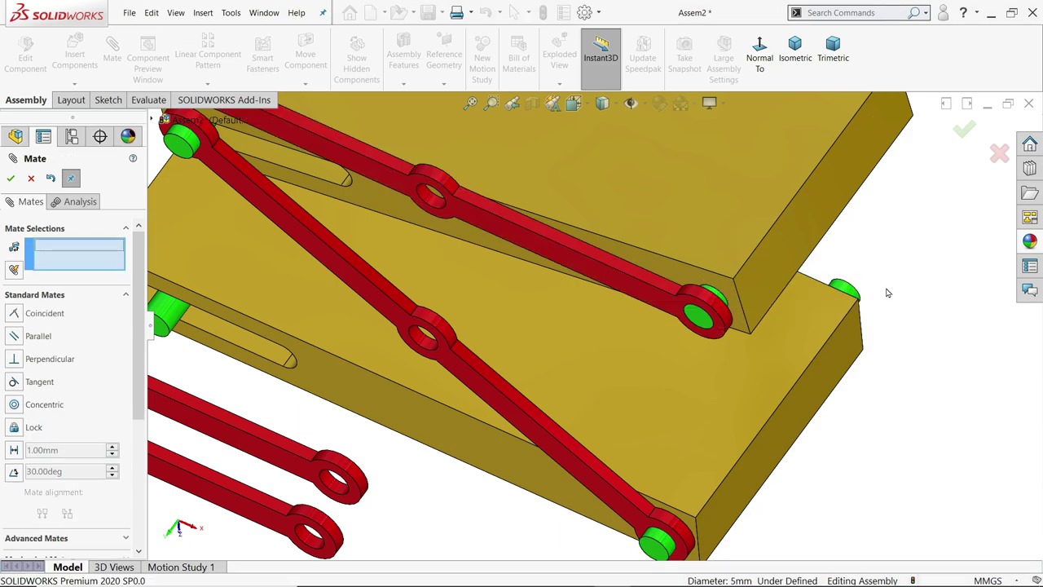
Add a 2 mm Distance mate between the upper platform's side face and the inner face of the newly attached link arm.
{"action": "scroll", "coordinate": [761, 302], "scroll_direction": "down", "scroll_amount": 4}
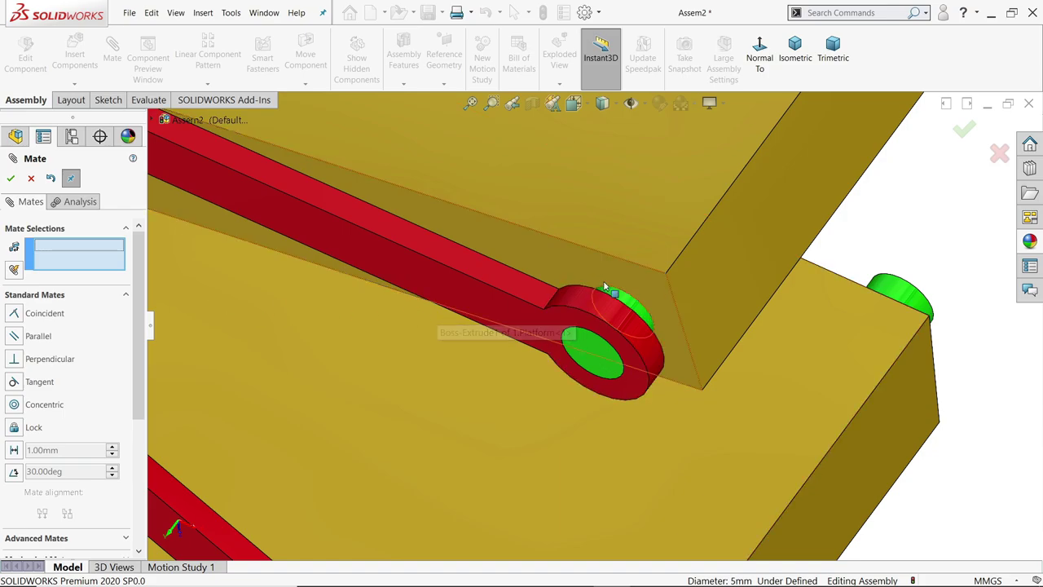
{"action": "left_click", "coordinate": [625, 270]}
{"action": "middle_click_drag", "start_coordinate": [625, 270], "coordinate": [599, 297]}
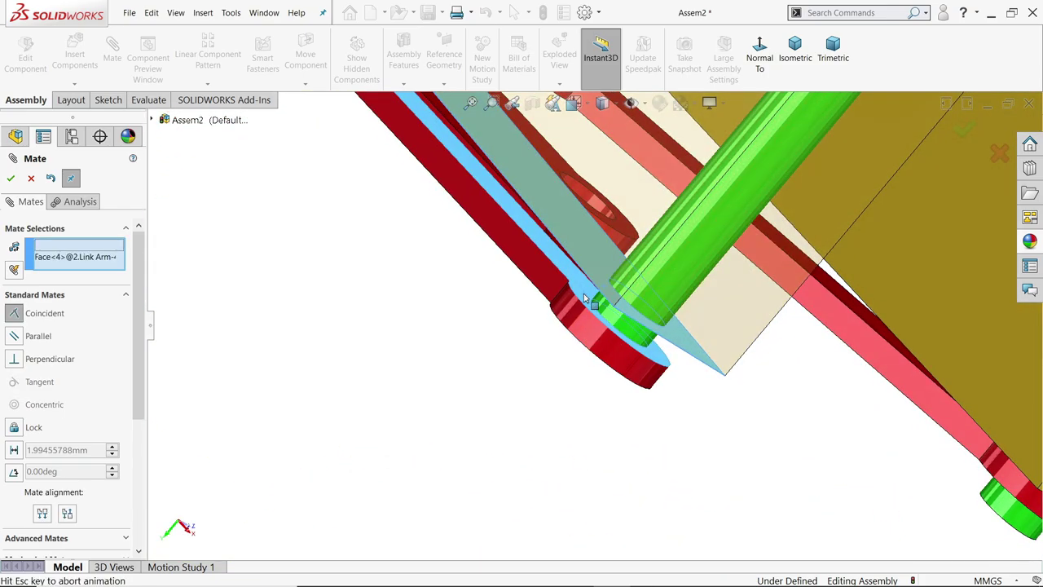
{"action": "left_click", "coordinate": [603, 295]}
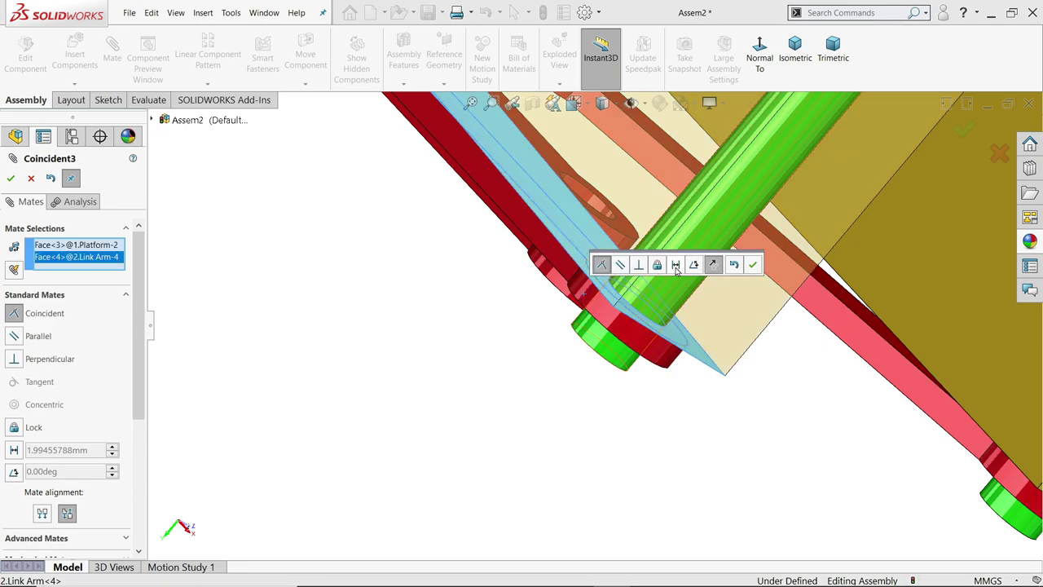
{"action": "left_click", "coordinate": [675, 265]}
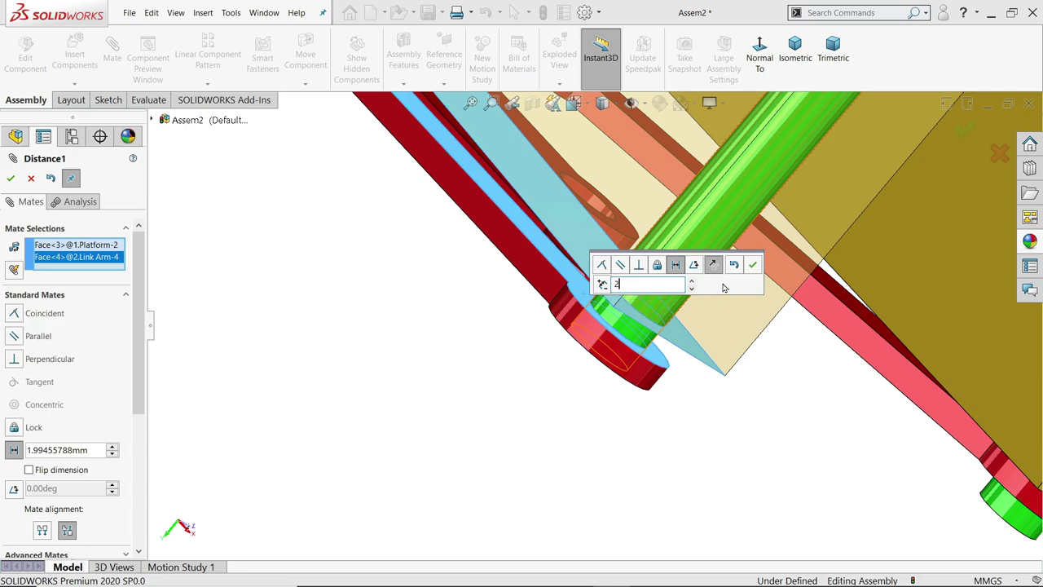
{"action": "key", "text": "Return"}
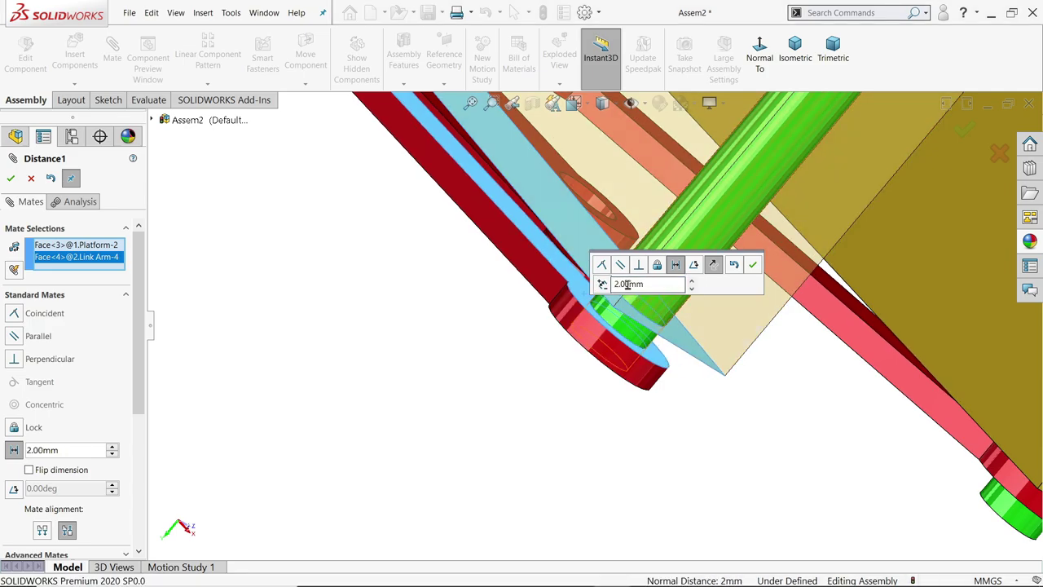
{"action": "left_click", "coordinate": [752, 265]}
Add a Concentric mate between that link arm's free end hole and the long pin in the lower platform's slot.
{"action": "scroll", "coordinate": [654, 375], "scroll_direction": "up", "scroll_amount": 2}
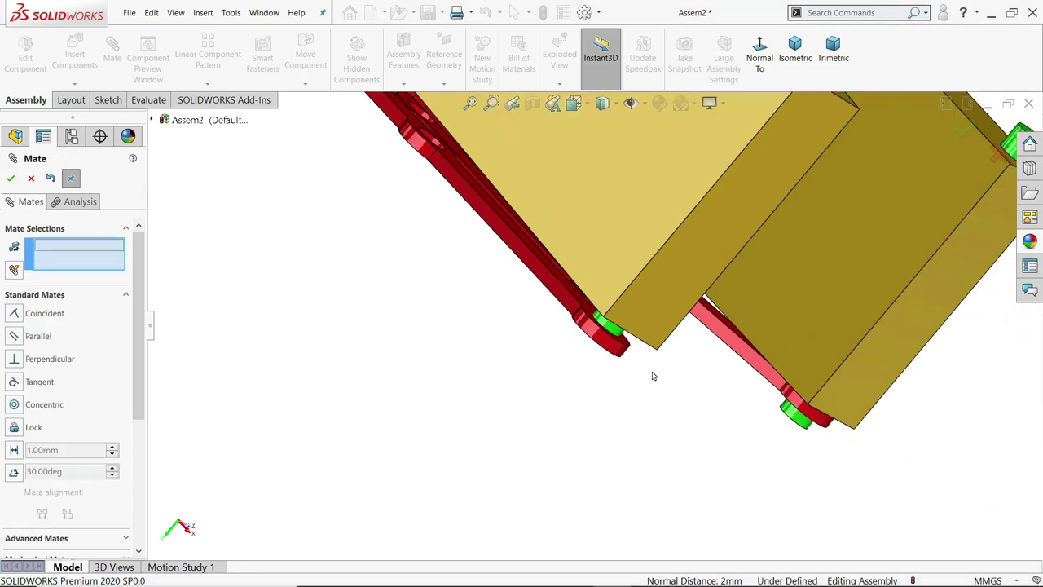
{"action": "scroll", "coordinate": [653, 343], "scroll_direction": "down", "scroll_amount": 2}
{"action": "scroll", "coordinate": [653, 343], "scroll_direction": "up", "scroll_amount": 3}
{"action": "middle_click_drag", "start_coordinate": [653, 343], "coordinate": [484, 384]}
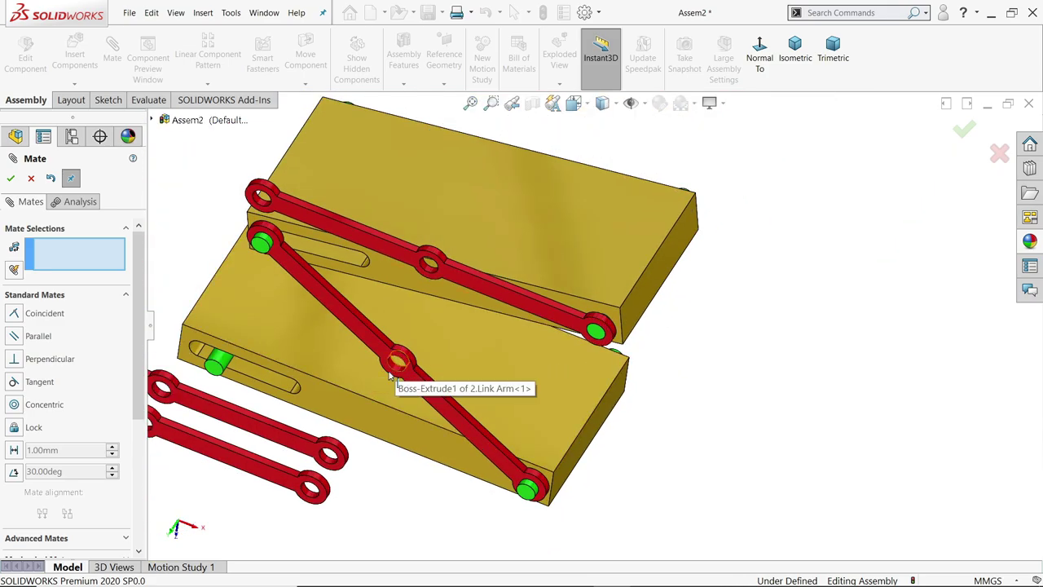
{"action": "scroll", "coordinate": [299, 218], "scroll_direction": "down", "scroll_amount": 3}
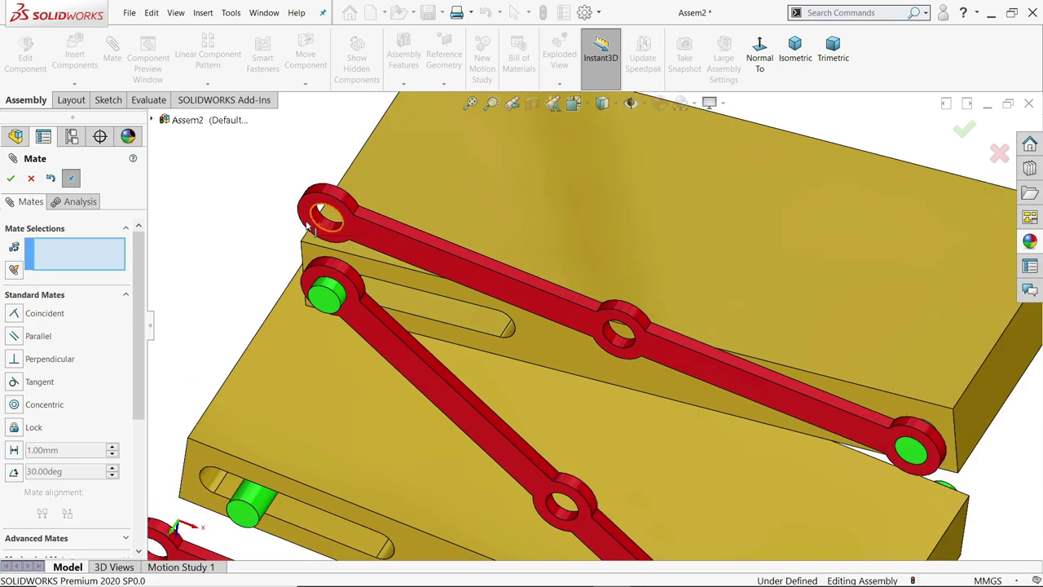
{"action": "left_click", "coordinate": [325, 230]}
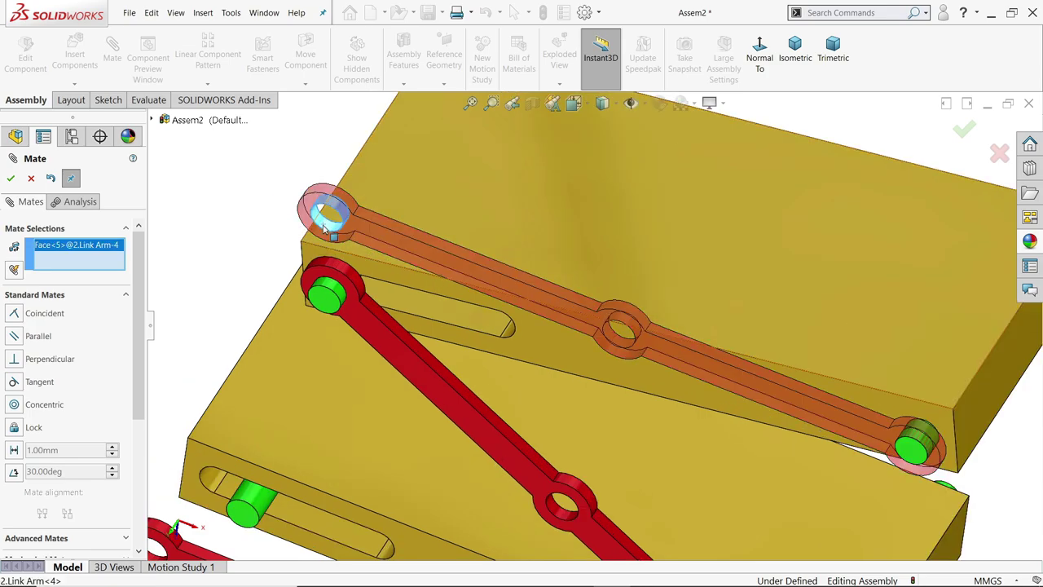
{"action": "left_click", "coordinate": [258, 502]}
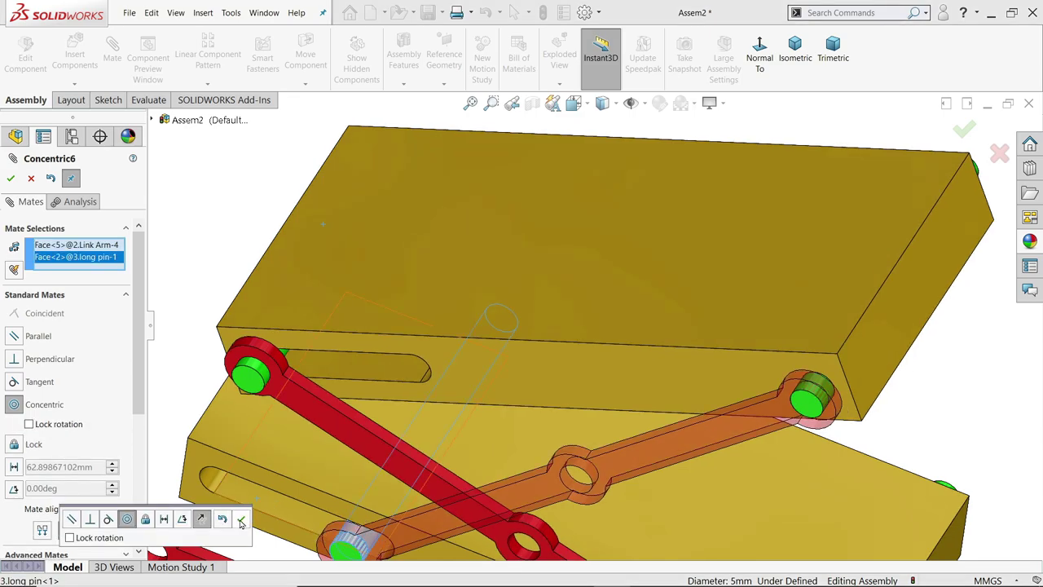
{"action": "left_click", "coordinate": [243, 520]}
Add a Concentric mate between the middle holes of the two crossing link arms.
{"action": "scroll", "coordinate": [578, 418], "scroll_direction": "up", "scroll_amount": 3}
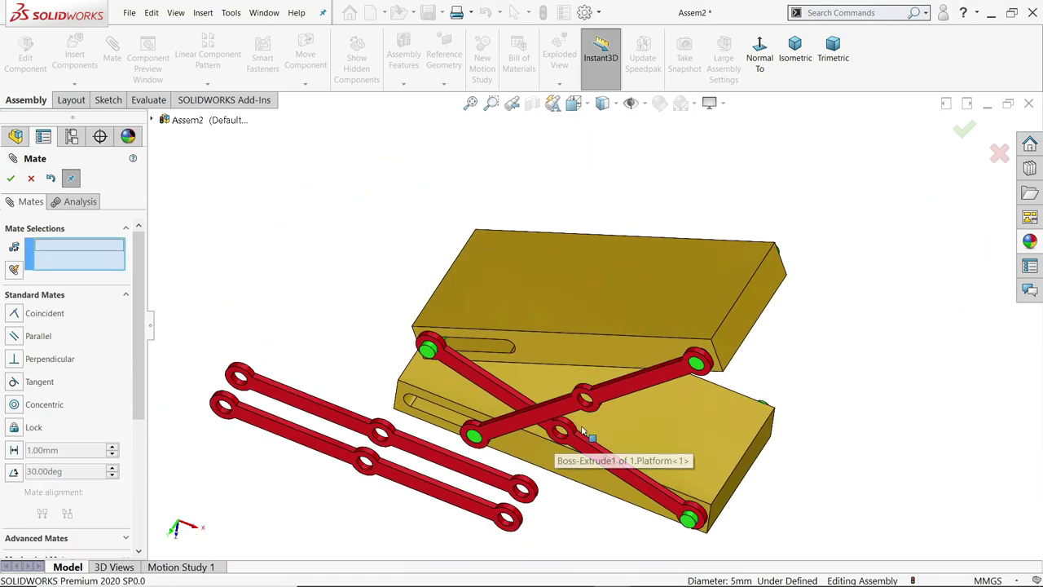
{"action": "scroll", "coordinate": [578, 418], "scroll_direction": "down", "scroll_amount": 3}
{"action": "scroll", "coordinate": [577, 418], "scroll_direction": "up", "scroll_amount": 1}
{"action": "scroll", "coordinate": [612, 388], "scroll_direction": "down", "scroll_amount": 3}
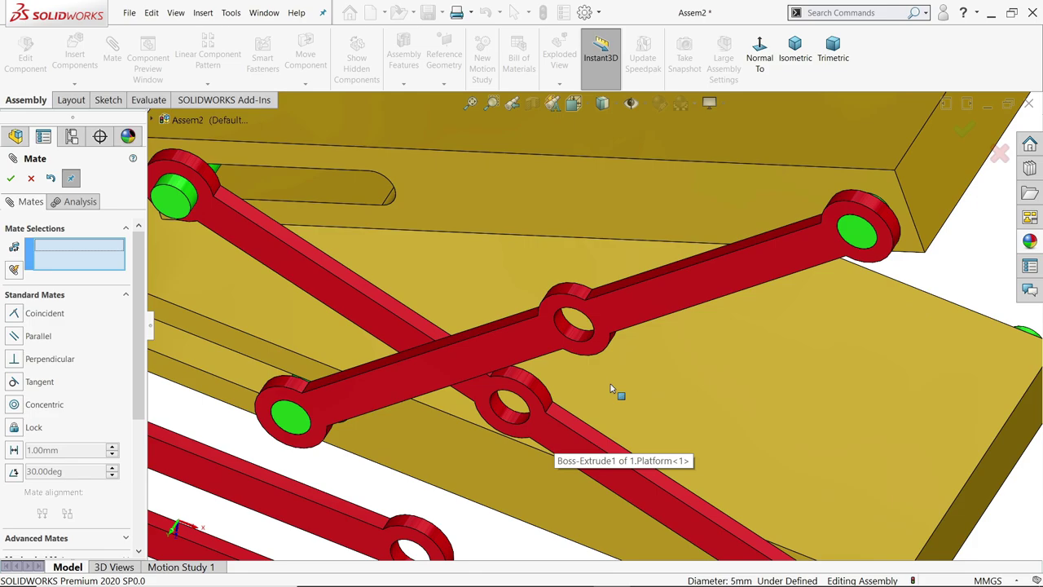
{"action": "left_click", "coordinate": [506, 420]}
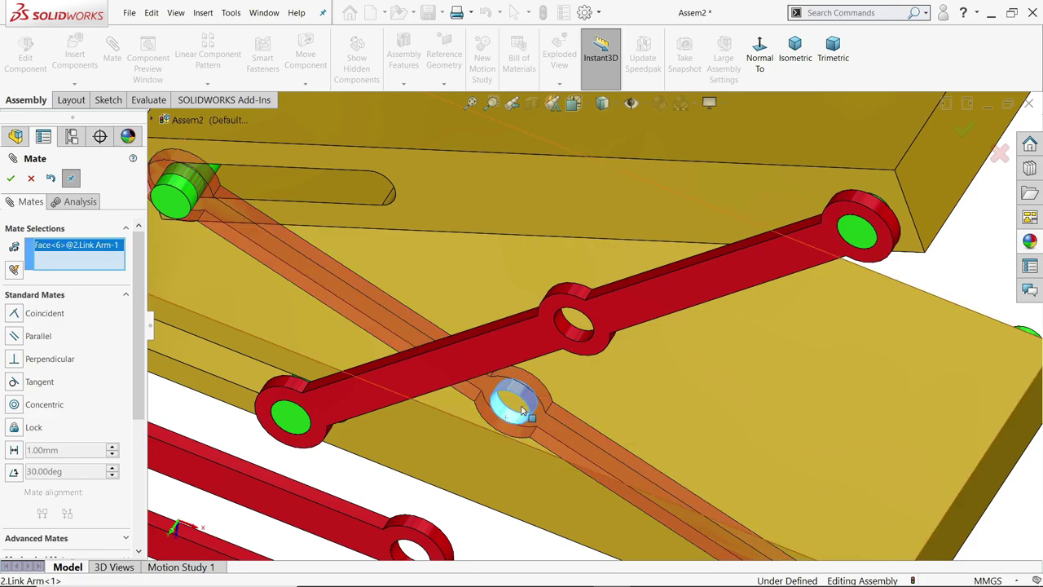
{"action": "left_click", "coordinate": [572, 336]}
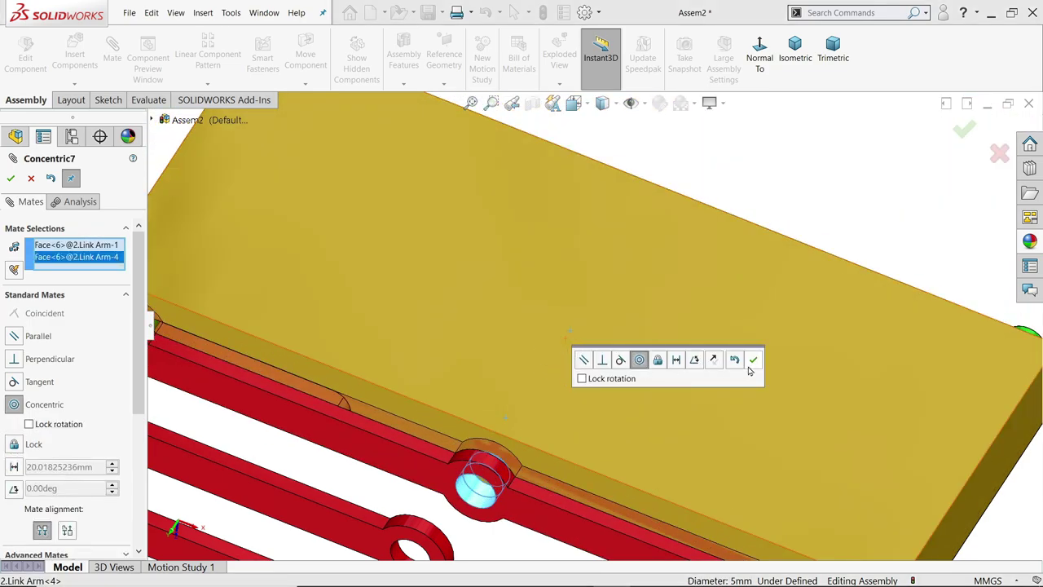
{"action": "left_click", "coordinate": [755, 362]}
Raise the upper platform away from the lower one to open the crossed link arms.
{"action": "scroll", "coordinate": [750, 366], "scroll_direction": "up", "scroll_amount": 5}
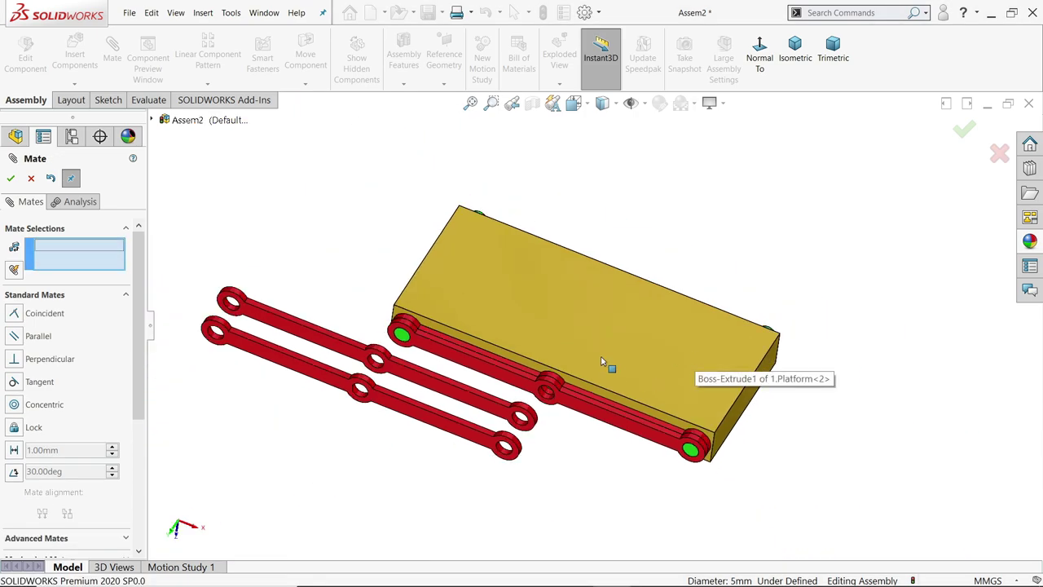
{"action": "left_click", "coordinate": [608, 297]}
{"action": "left_click_drag", "start_coordinate": [608, 297], "coordinate": [648, 280]}
Move the two loose link arms apart, one in front of the lower platform and one behind the upper platform.
{"action": "middle_click_drag", "start_coordinate": [777, 241], "coordinate": [553, 391]}
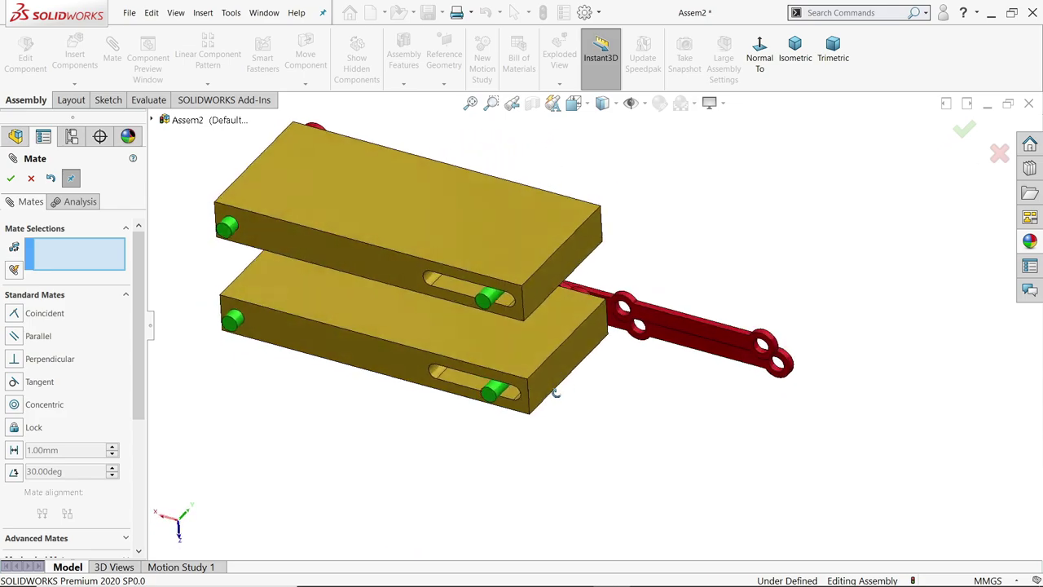
{"action": "scroll", "coordinate": [397, 277], "scroll_direction": "down", "scroll_amount": 3}
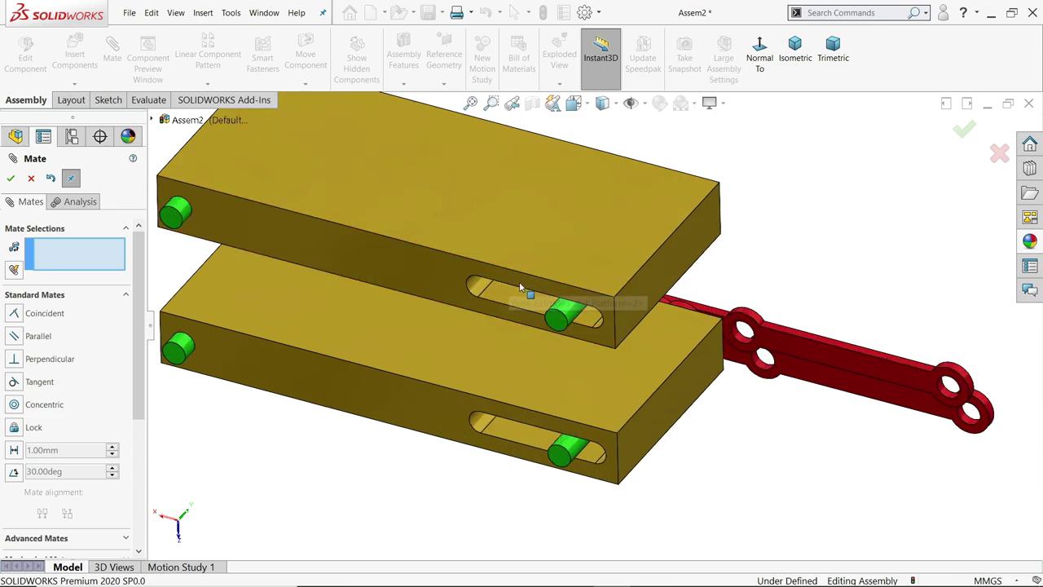
{"action": "scroll", "coordinate": [701, 356], "scroll_direction": "up", "scroll_amount": 3}
{"action": "left_click_drag", "start_coordinate": [731, 346], "coordinate": [390, 430]}
{"action": "left_click_drag", "start_coordinate": [768, 372], "coordinate": [465, 186]}
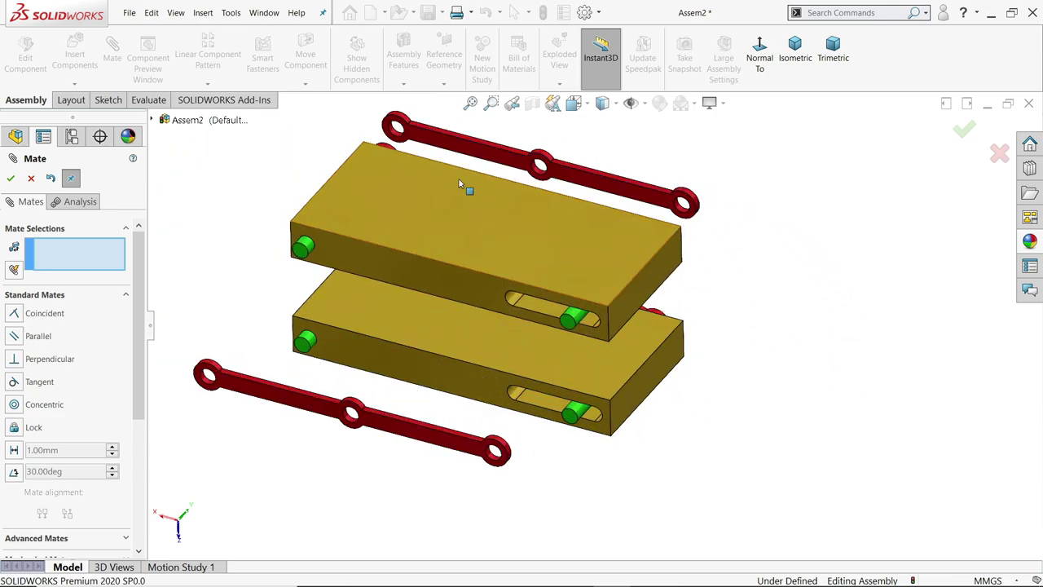
Add a Concentric mate between the rear loose link arm's end hole and the long pin at the upper platform's unslotted end.
{"action": "scroll", "coordinate": [403, 189], "scroll_direction": "down", "scroll_amount": 3}
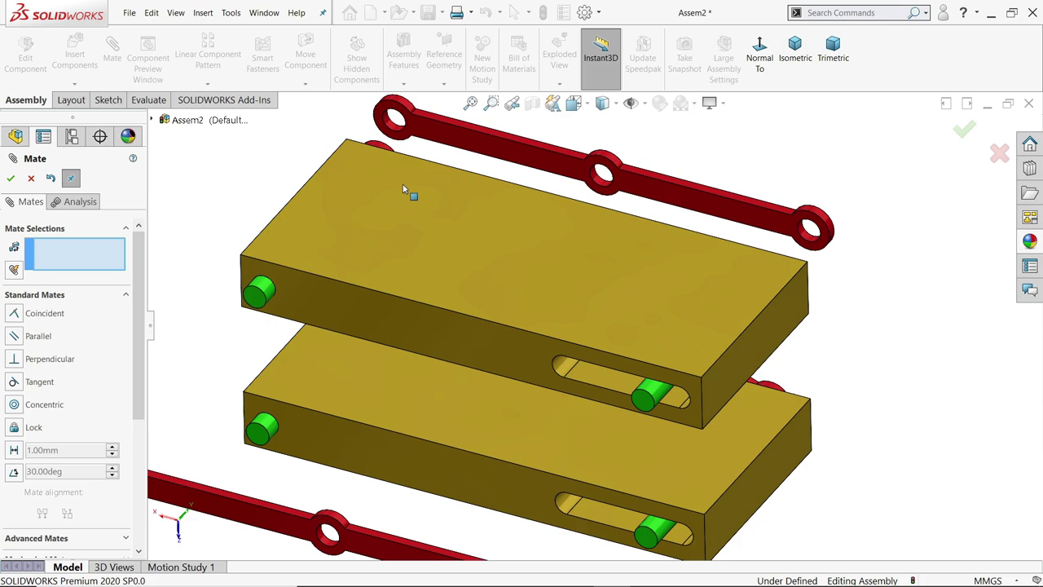
{"action": "left_click", "coordinate": [392, 128]}
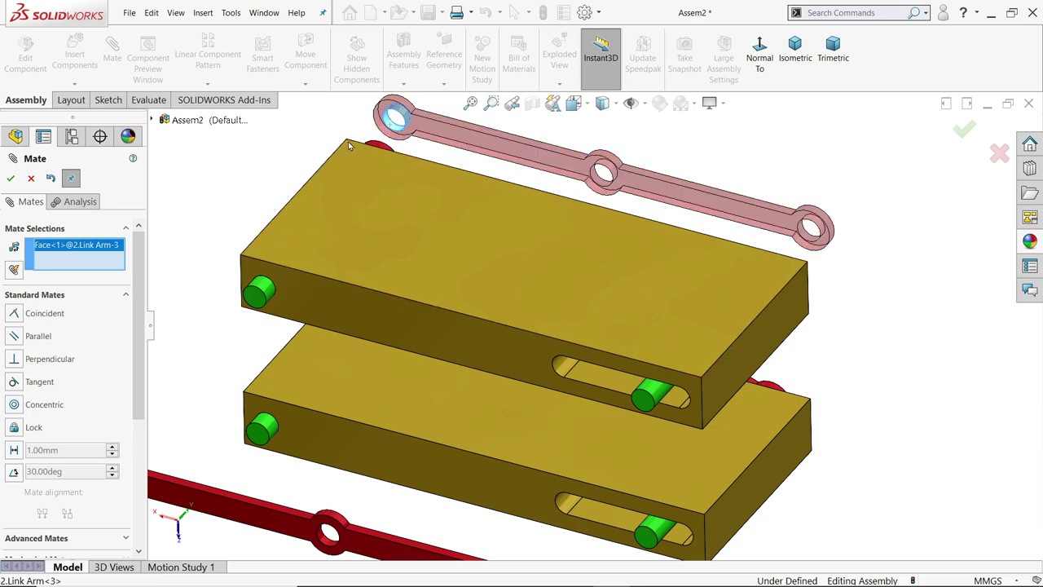
{"action": "left_click", "coordinate": [271, 291]}
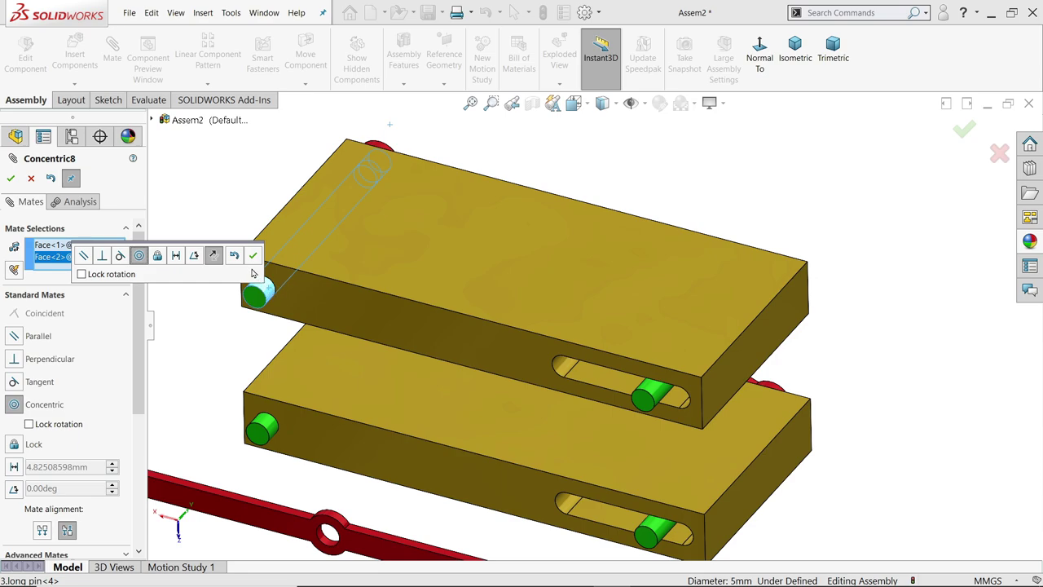
{"action": "left_click", "coordinate": [254, 257]}
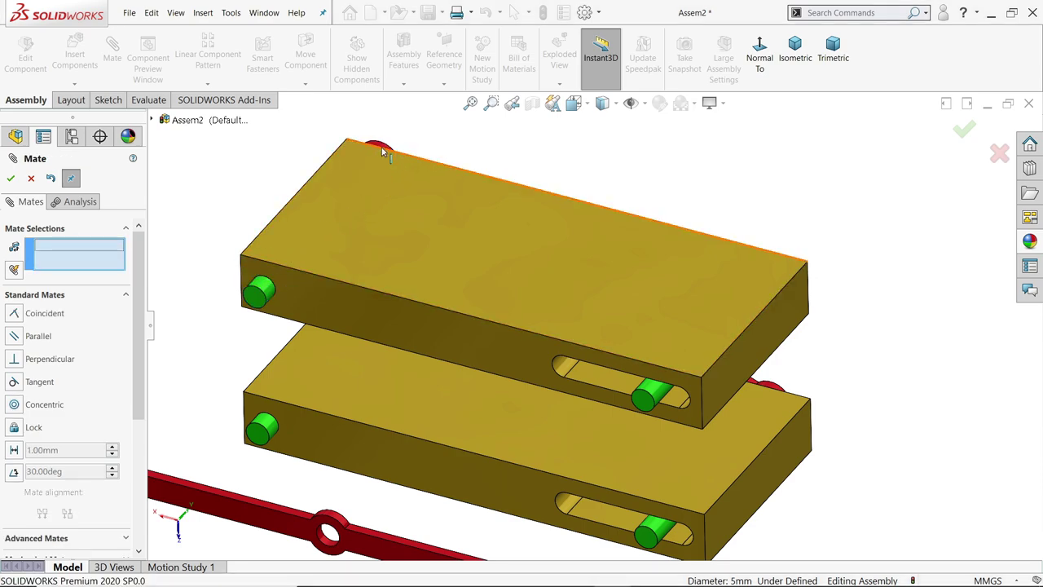
Slide the newly mated link arm along its pin axis to the side of the platforms without arms.
{"action": "left_click_drag", "start_coordinate": [391, 154], "coordinate": [505, 173]}
{"action": "middle_click_drag", "start_coordinate": [505, 172], "coordinate": [451, 256]}
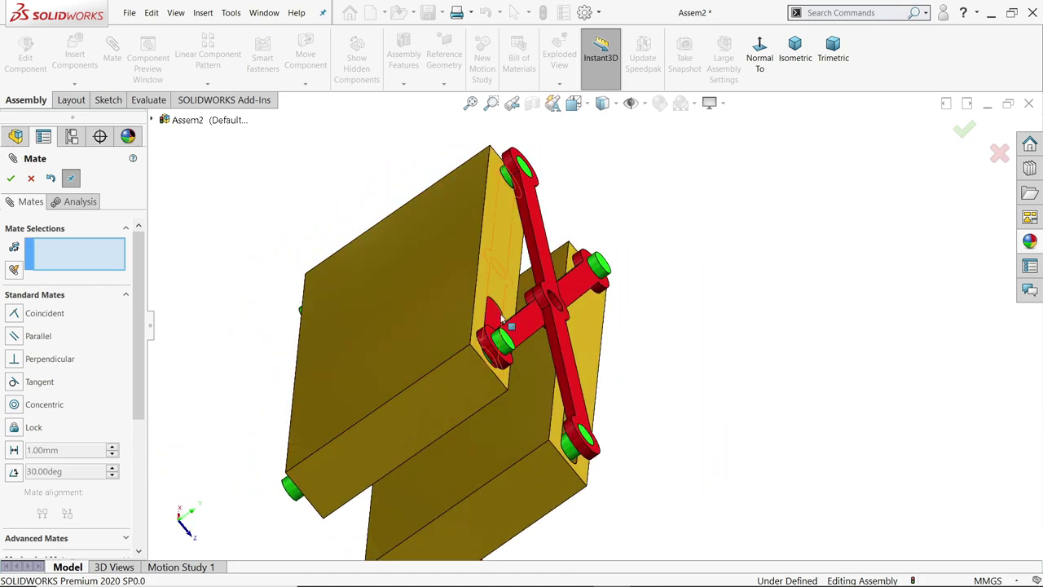
{"action": "left_click_drag", "start_coordinate": [494, 318], "coordinate": [172, 374]}
Add a Coincident mate between the upper platform's side face and the inner face of the link arm on its unslotted-end pin.
{"action": "key", "text": "f"}
{"action": "middle_click_drag", "start_coordinate": [448, 401], "coordinate": [559, 426]}
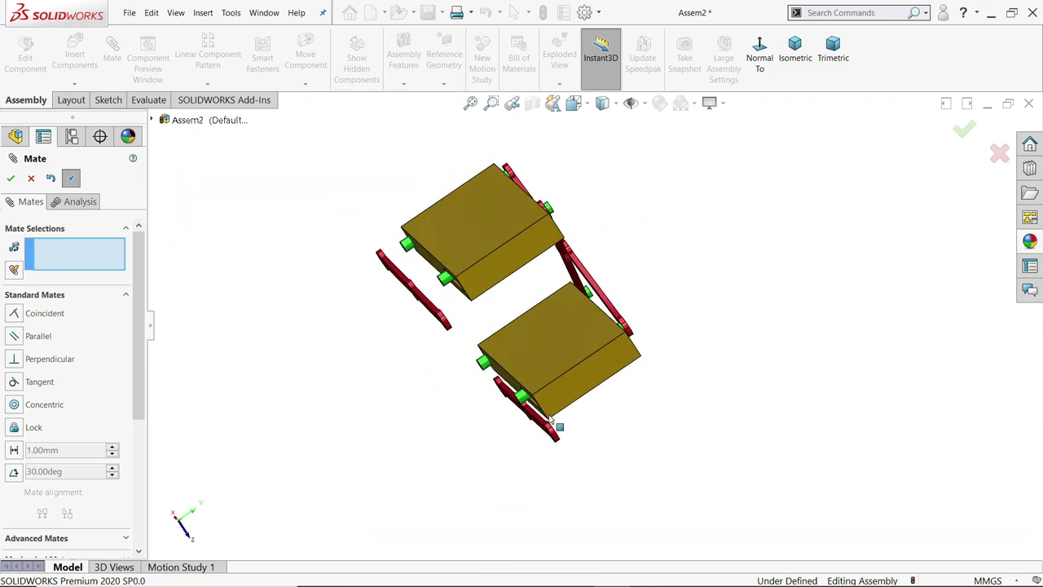
{"action": "scroll", "coordinate": [565, 430], "scroll_direction": "down", "scroll_amount": 5}
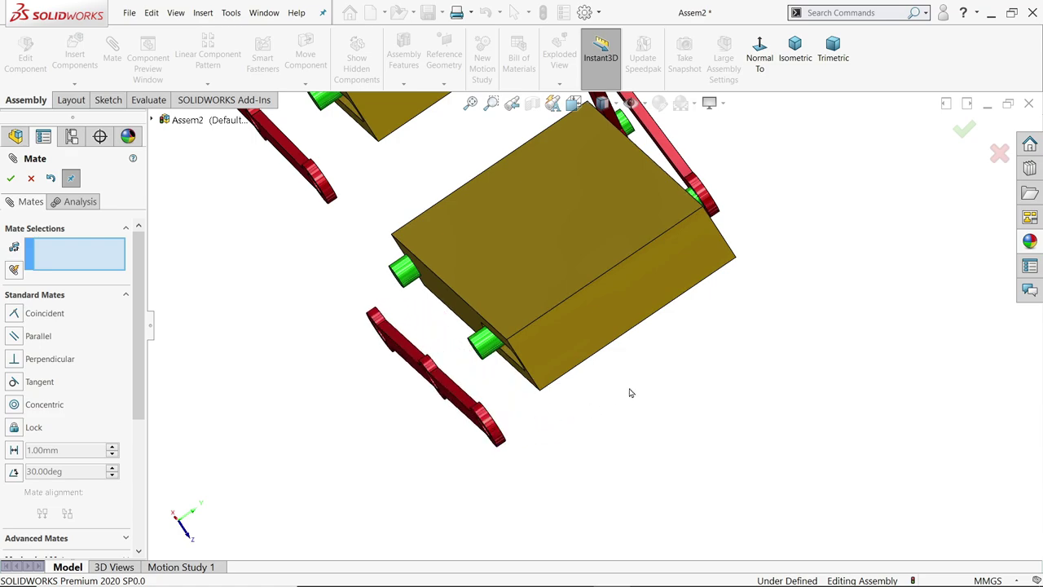
{"action": "middle_click_drag", "start_coordinate": [628, 391], "coordinate": [645, 375]}
{"action": "key", "text": "f"}
{"action": "scroll", "coordinate": [450, 342], "scroll_direction": "down", "scroll_amount": 6}
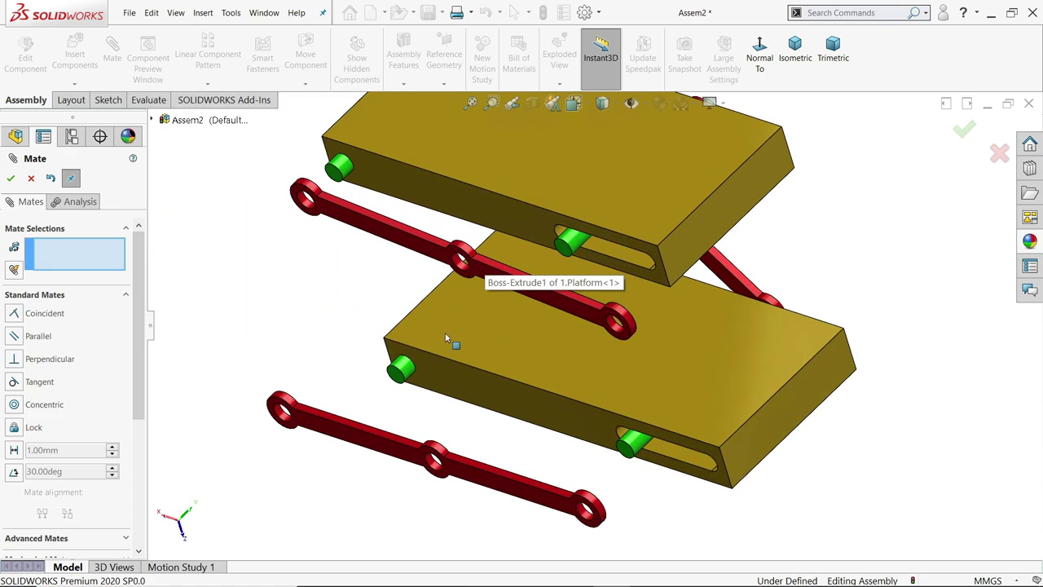
{"action": "scroll", "coordinate": [472, 300], "scroll_direction": "up", "scroll_amount": 2}
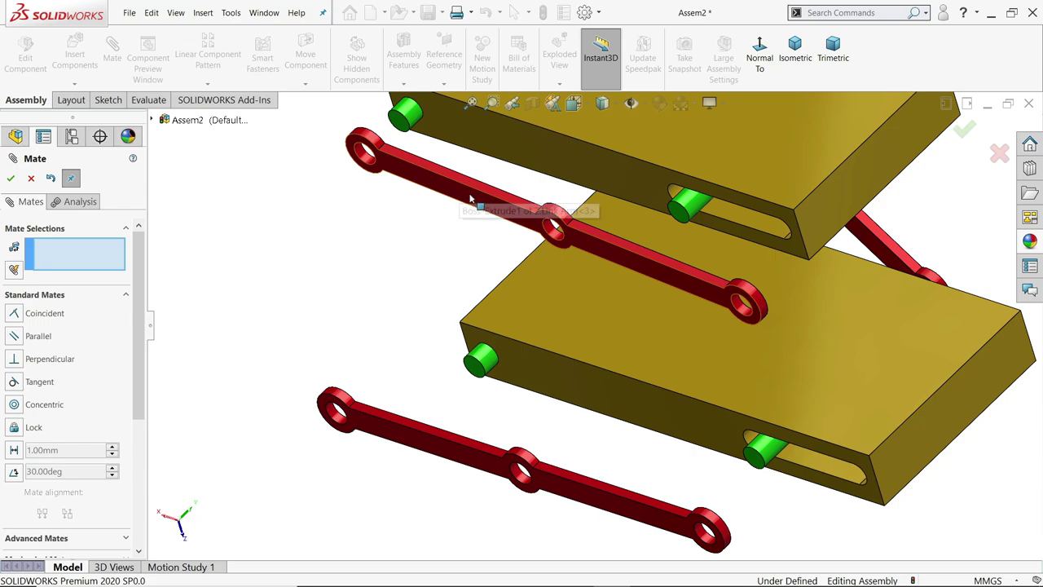
{"action": "scroll", "coordinate": [475, 202], "scroll_direction": "up", "scroll_amount": 3}
{"action": "scroll", "coordinate": [502, 183], "scroll_direction": "down", "scroll_amount": 5}
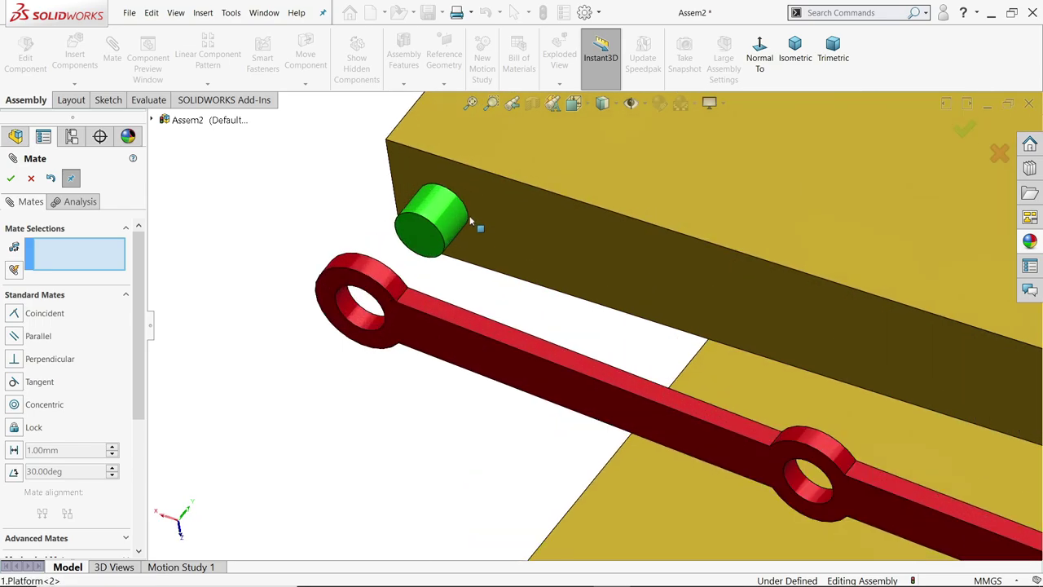
{"action": "left_click", "coordinate": [518, 220]}
{"action": "middle_click_drag", "start_coordinate": [519, 220], "coordinate": [447, 322]}
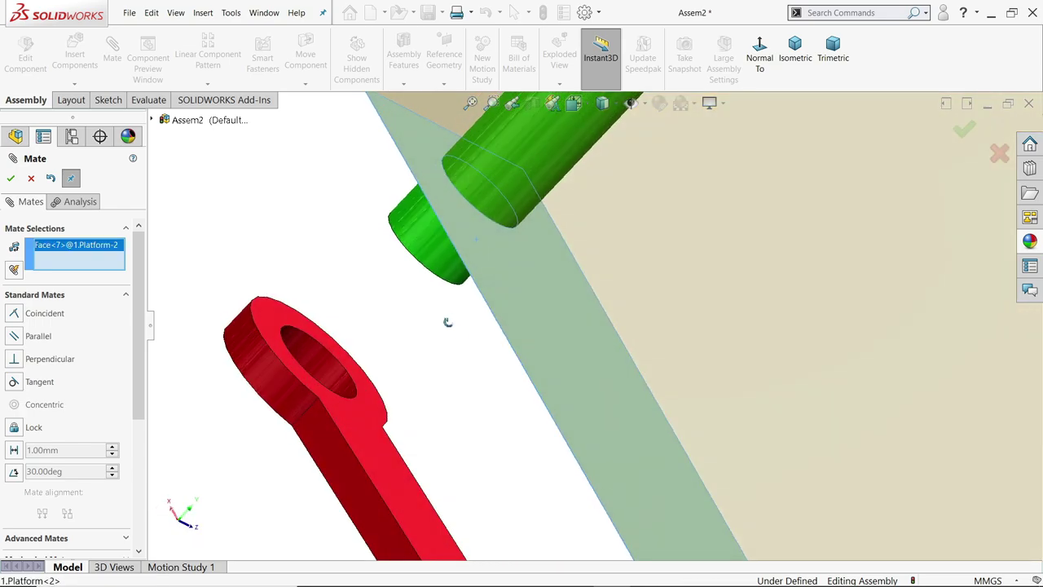
{"action": "left_click", "coordinate": [365, 416]}
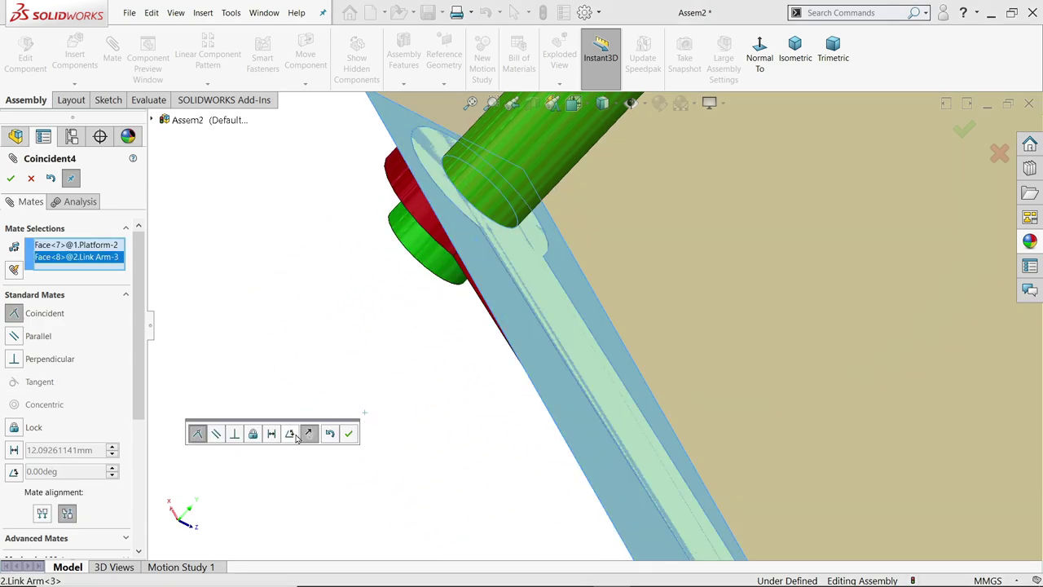
{"action": "left_click", "coordinate": [348, 435]}
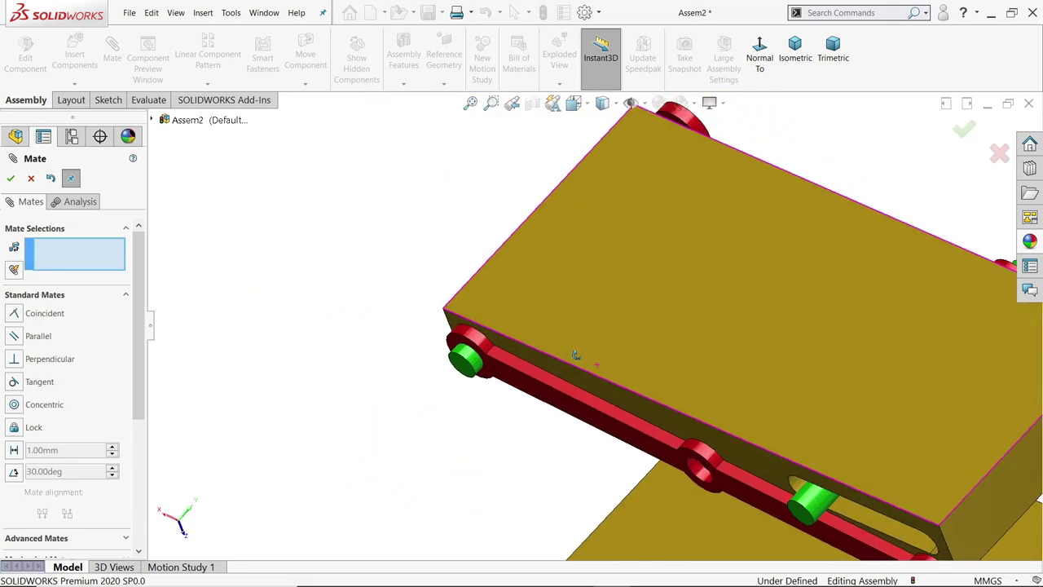
Add a Concentric mate between that link arm's free end hole and the long pin in the lower platform's slot.
{"action": "scroll", "coordinate": [660, 423], "scroll_direction": "down", "scroll_amount": 8}
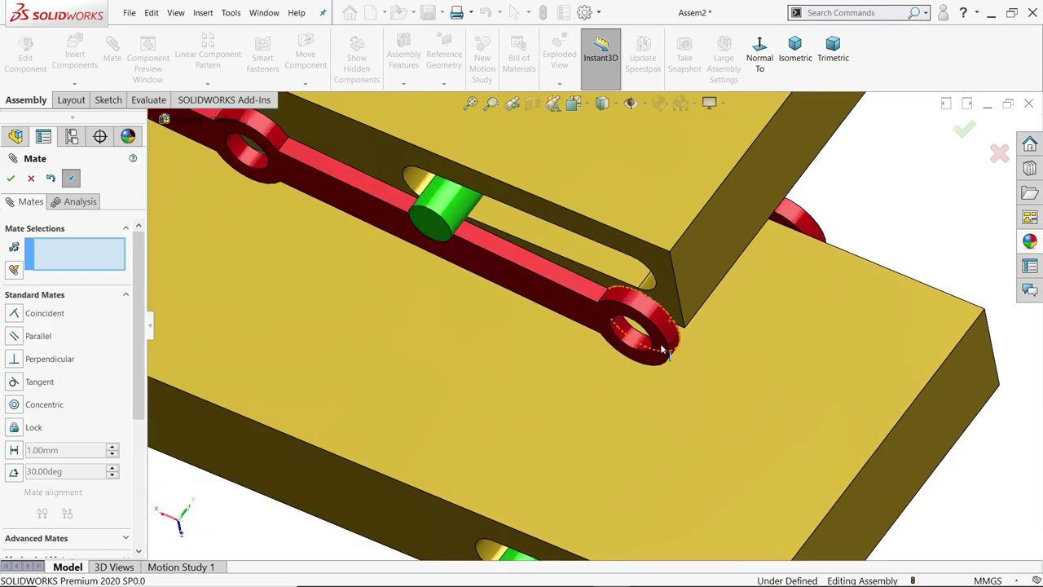
{"action": "left_click", "coordinate": [636, 343]}
{"action": "scroll", "coordinate": [625, 386], "scroll_direction": "up", "scroll_amount": 3}
{"action": "scroll", "coordinate": [624, 396], "scroll_direction": "down", "scroll_amount": 3}
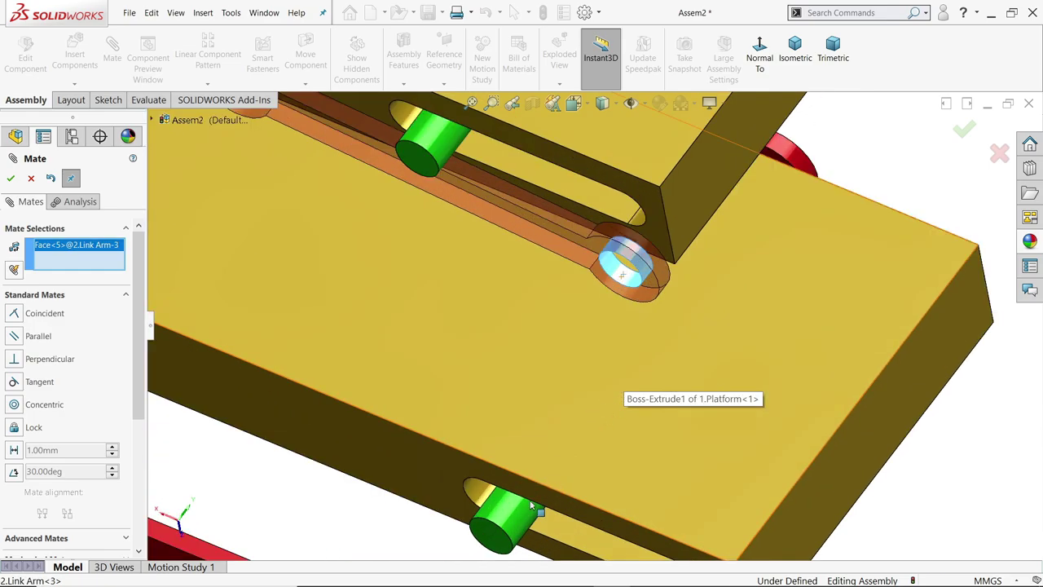
{"action": "left_click", "coordinate": [515, 516]}
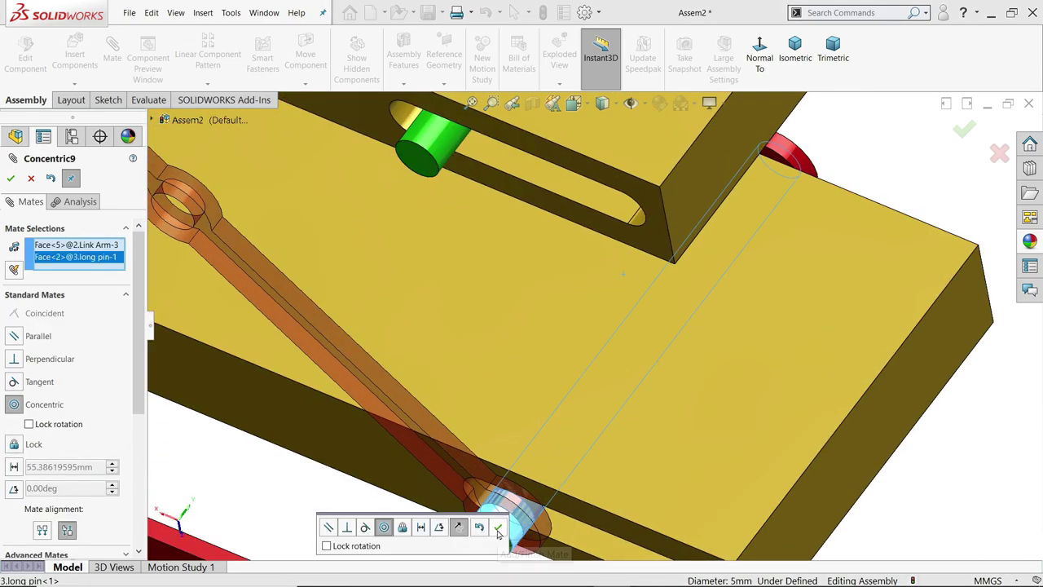
{"action": "left_click", "coordinate": [497, 530]}
Add a Concentric mate between the long pin at the lower platform's unslotted end and the last loose link arm's end hole.
{"action": "scroll", "coordinate": [599, 481], "scroll_direction": "up", "scroll_amount": 5}
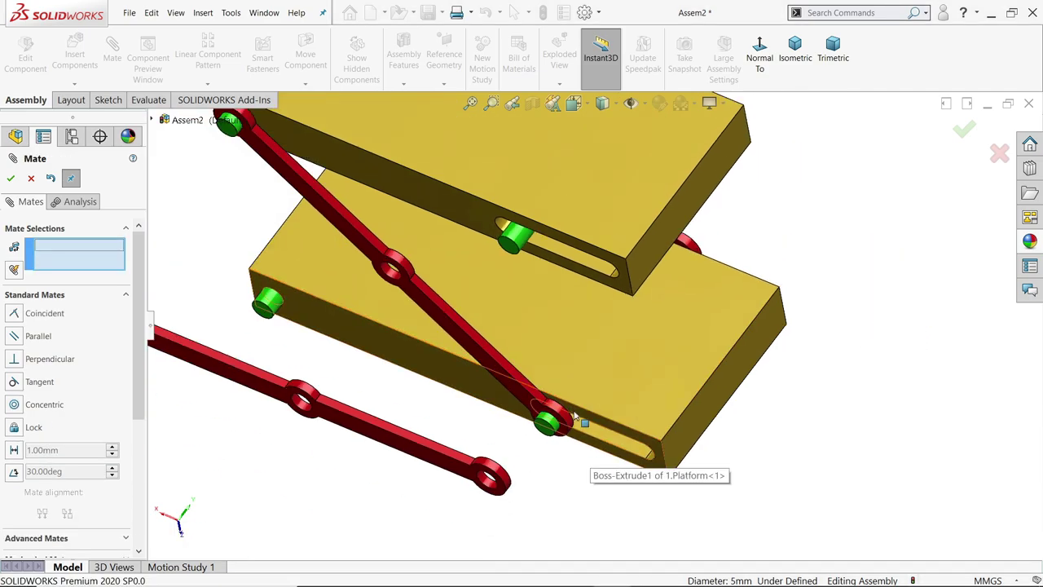
{"action": "scroll", "coordinate": [573, 419], "scroll_direction": "up", "scroll_amount": 2}
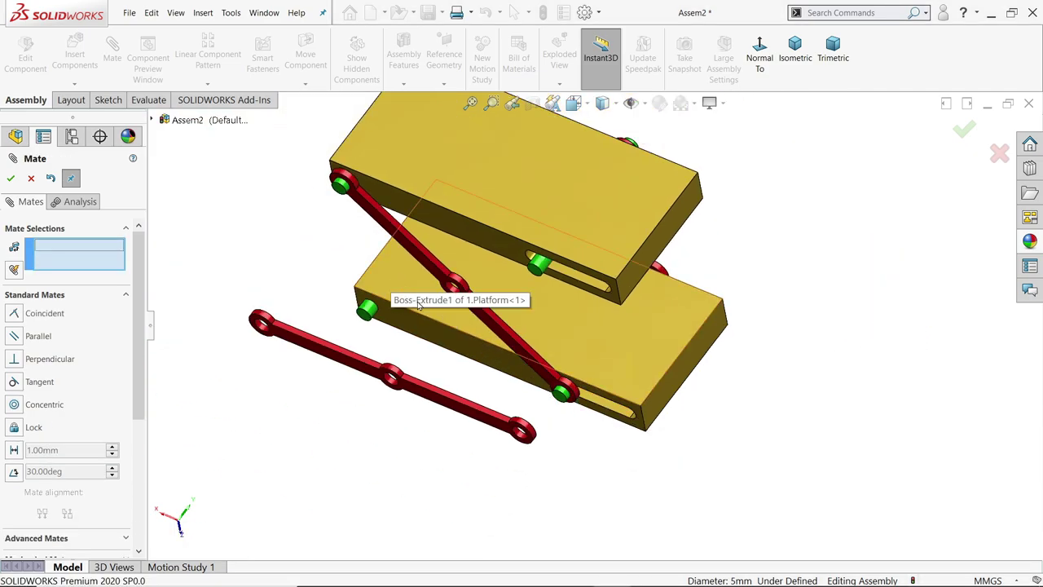
{"action": "scroll", "coordinate": [501, 367], "scroll_direction": "down", "scroll_amount": 1}
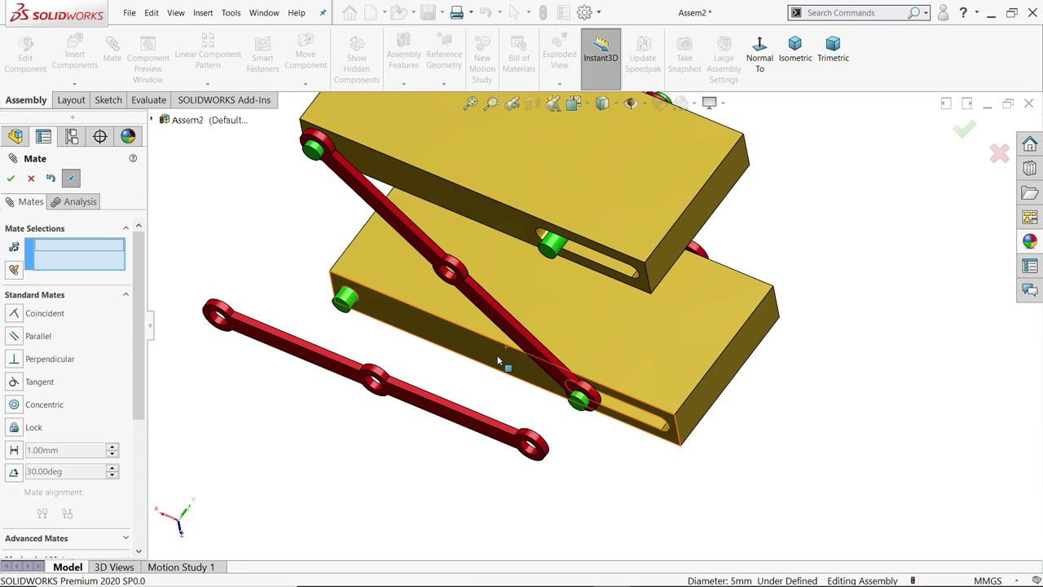
{"action": "scroll", "coordinate": [315, 305], "scroll_direction": "down", "scroll_amount": 2}
{"action": "left_click", "coordinate": [371, 305]}
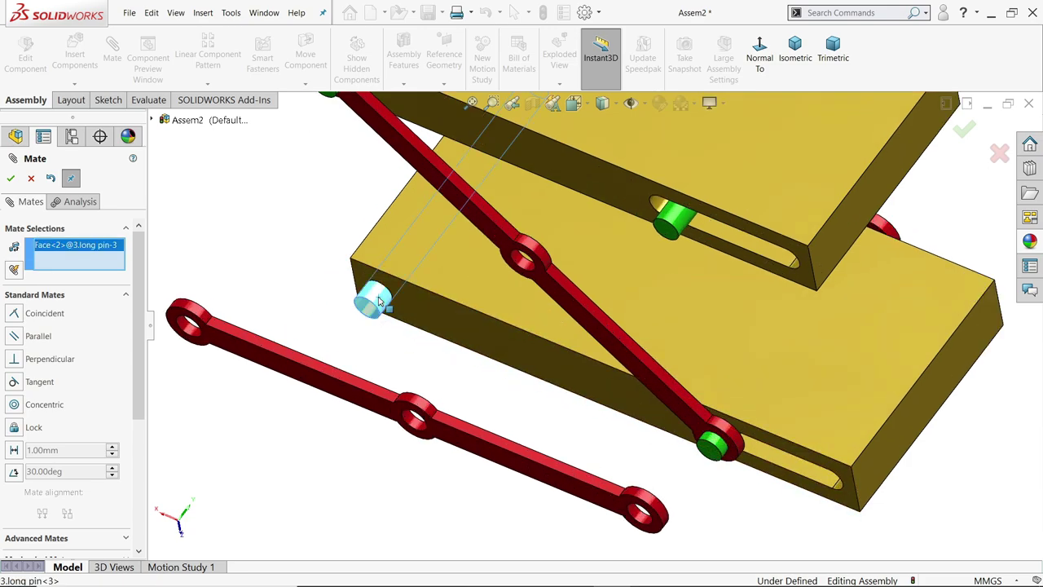
{"action": "scroll", "coordinate": [371, 305], "scroll_direction": "down", "scroll_amount": 1}
{"action": "scroll", "coordinate": [239, 326], "scroll_direction": "up", "scroll_amount": 1}
{"action": "scroll", "coordinate": [344, 357], "scroll_direction": "down", "scroll_amount": 2}
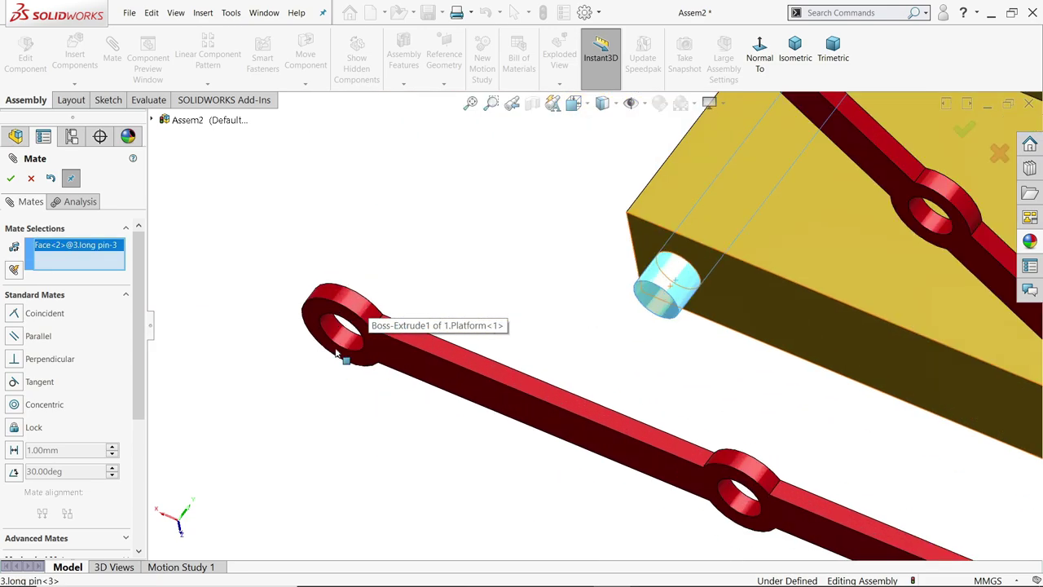
{"action": "left_click", "coordinate": [348, 343]}
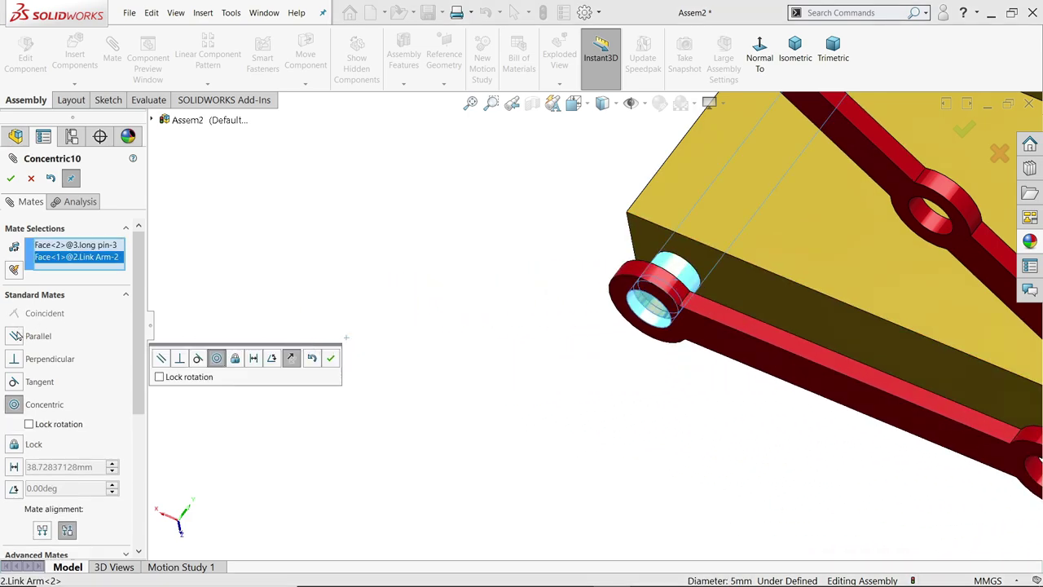
{"action": "left_click_drag", "start_coordinate": [685, 348], "coordinate": [469, 343]}
{"action": "left_click", "coordinate": [330, 358]}
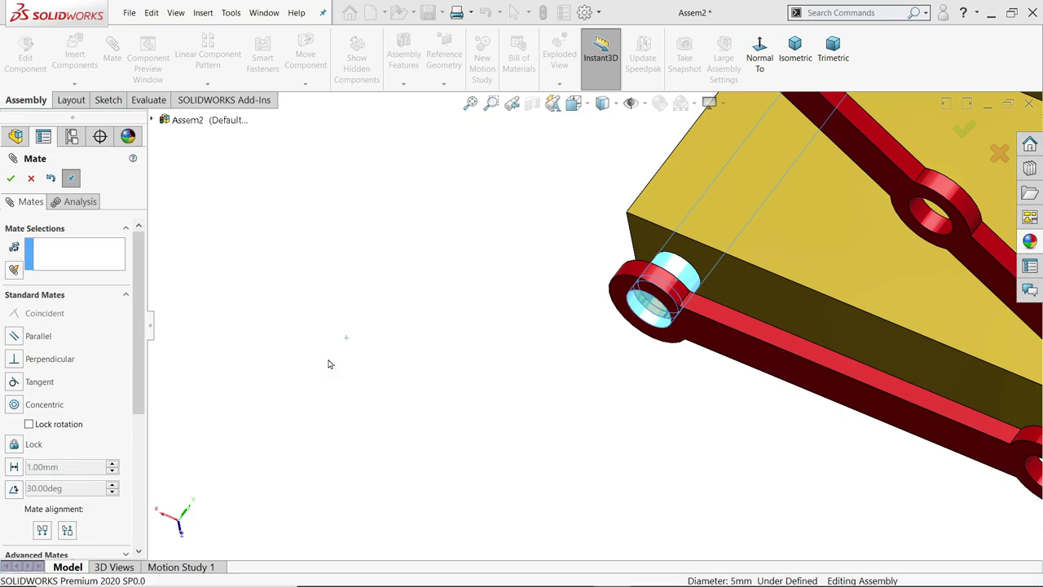
Add a 2 mm Distance mate between the lower platform's side face and the inner face of the last link arm.
{"action": "scroll", "coordinate": [689, 314], "scroll_direction": "down", "scroll_amount": 3}
{"action": "left_click", "coordinate": [626, 294]}
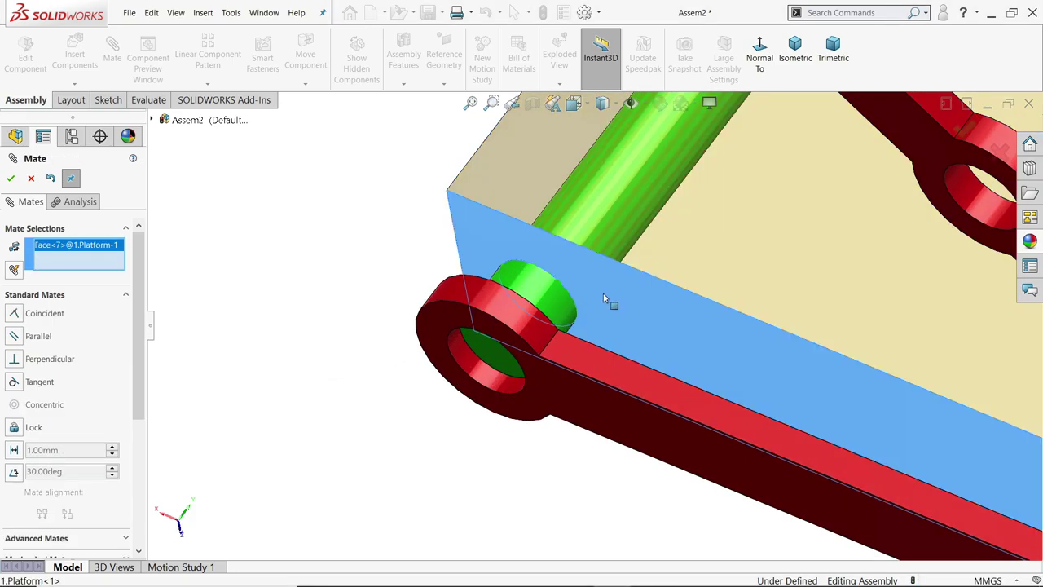
{"action": "middle_click_drag", "start_coordinate": [611, 301], "coordinate": [691, 533]}
{"action": "left_click", "coordinate": [596, 379]}
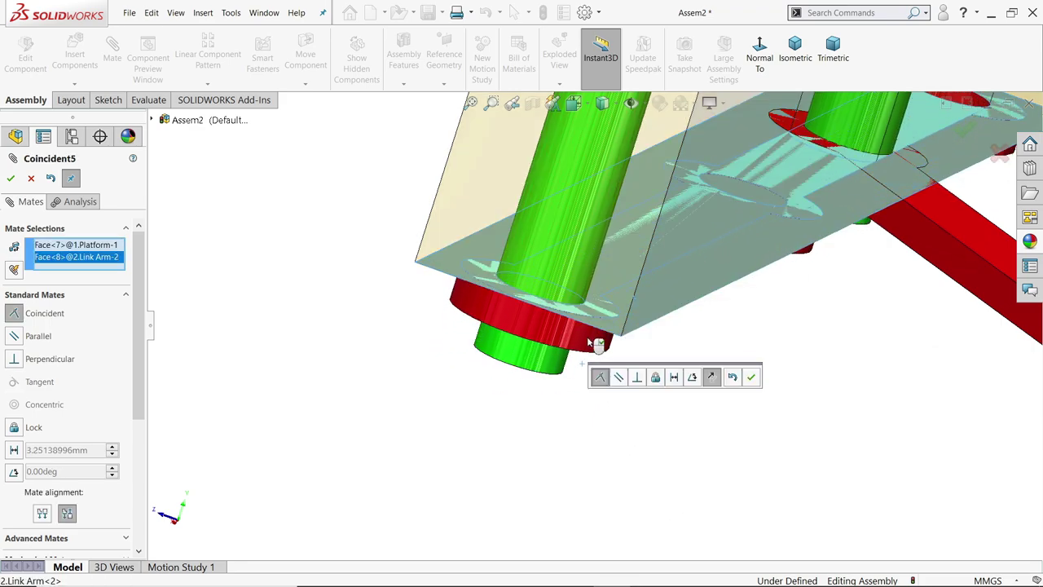
{"action": "left_click", "coordinate": [674, 378]}
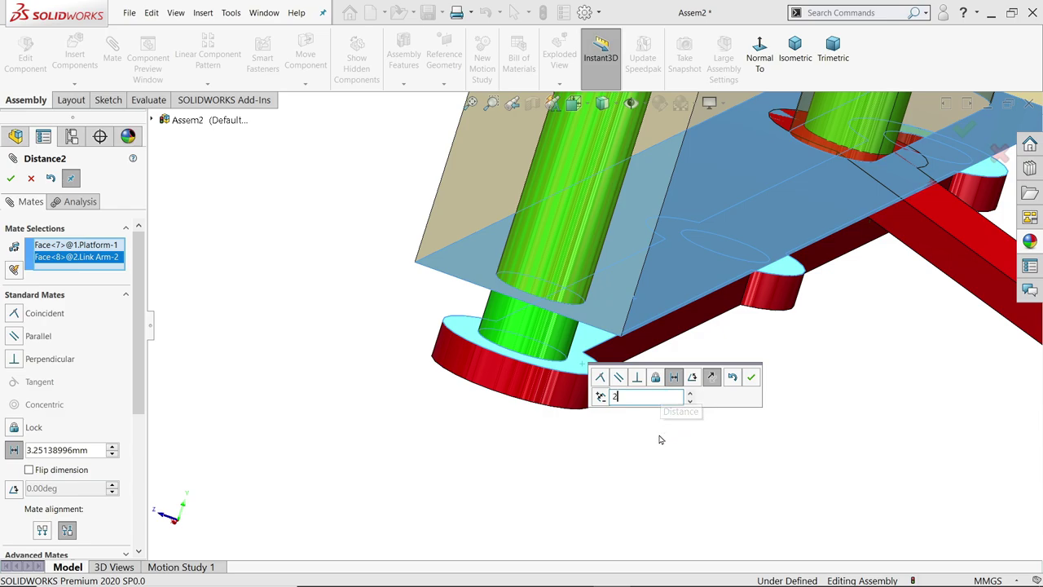
{"action": "type", "text": "2"}
{"action": "key", "text": "Return"}
{"action": "left_click", "coordinate": [754, 381]}
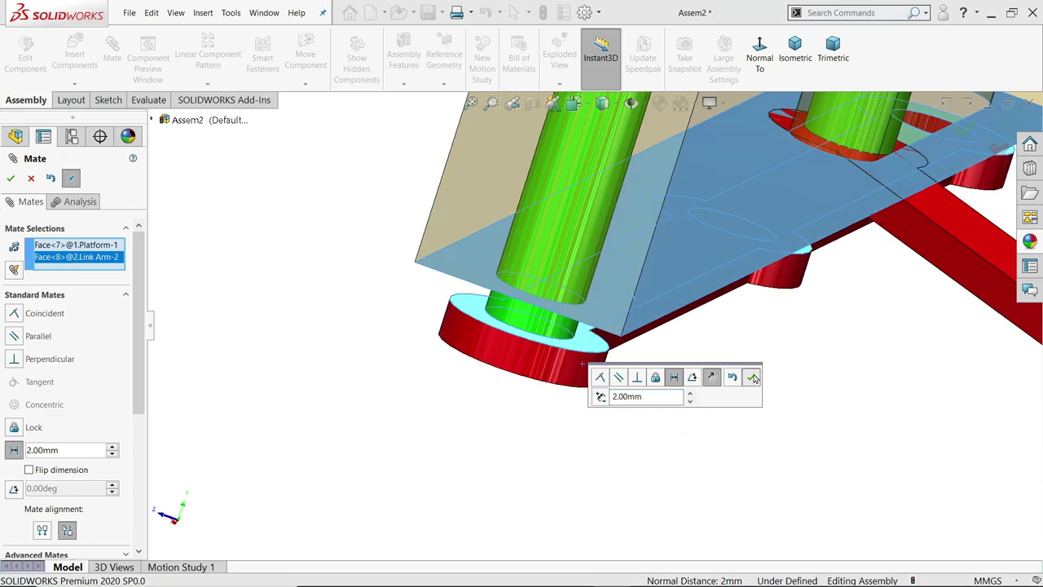
Add a Concentric mate between the last link arm's free end hole and the long pin in the upper platform's slot.
{"action": "middle_click_drag", "start_coordinate": [733, 381], "coordinate": [629, 223]}
{"action": "scroll", "coordinate": [660, 310], "scroll_direction": "up", "scroll_amount": 5}
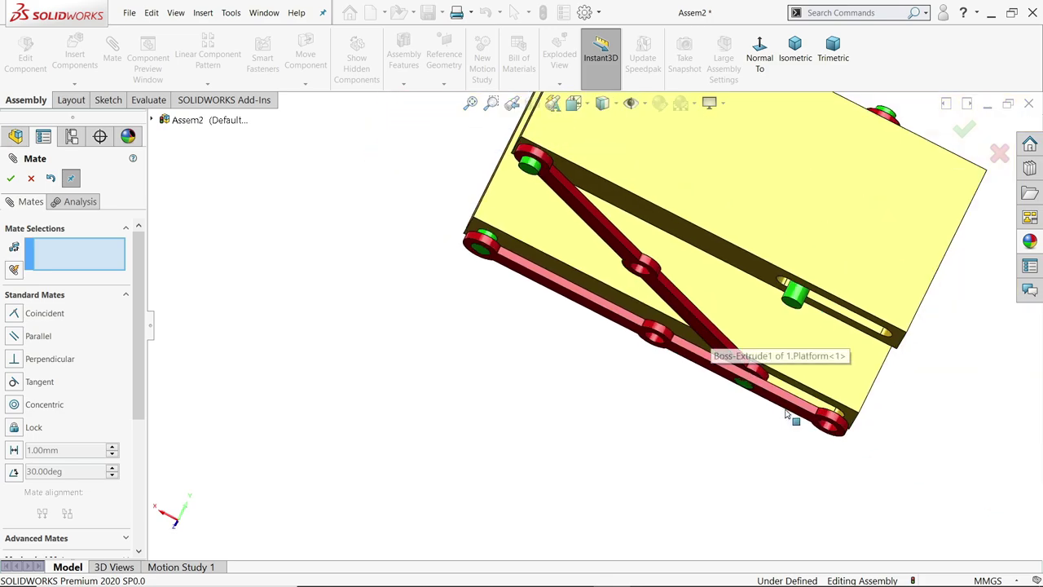
{"action": "middle_click_drag", "start_coordinate": [706, 346], "coordinate": [807, 407]}
{"action": "scroll", "coordinate": [765, 441], "scroll_direction": "down", "scroll_amount": 5}
{"action": "scroll", "coordinate": [764, 441], "scroll_direction": "up", "scroll_amount": 3}
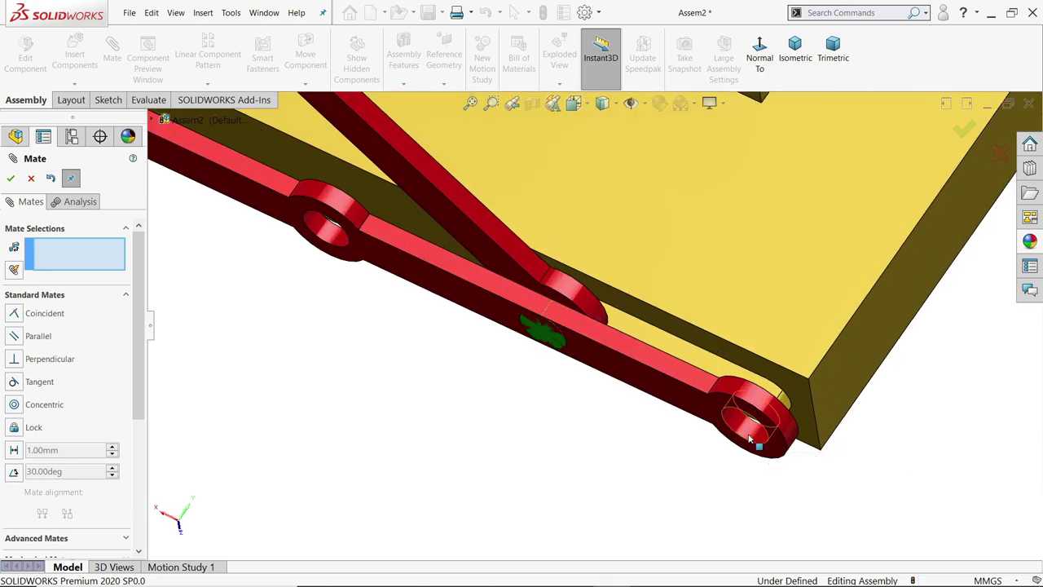
{"action": "left_click", "coordinate": [764, 441]}
{"action": "middle_click_drag", "start_coordinate": [764, 441], "coordinate": [650, 271]}
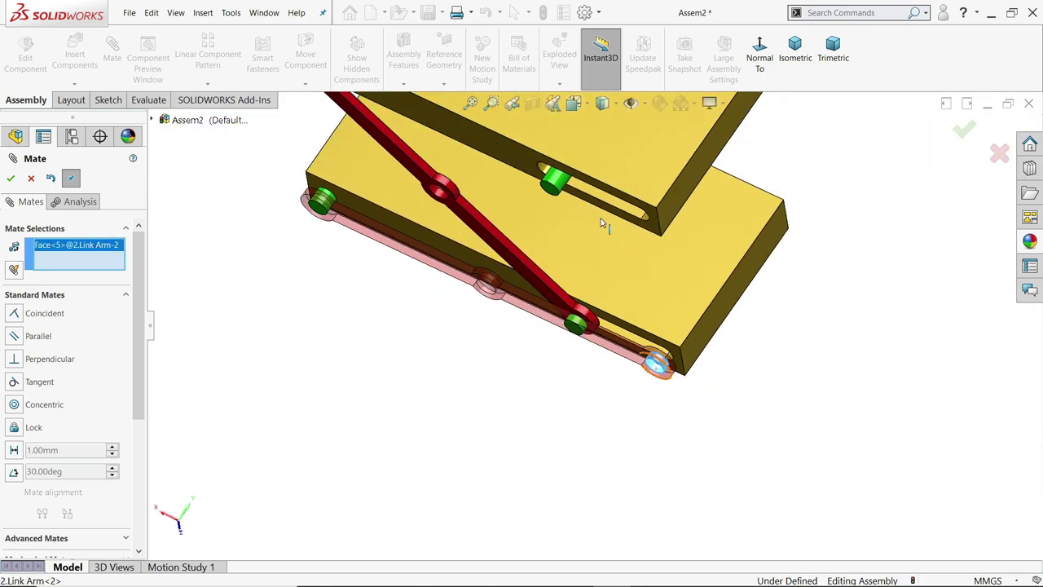
{"action": "left_click", "coordinate": [553, 187]}
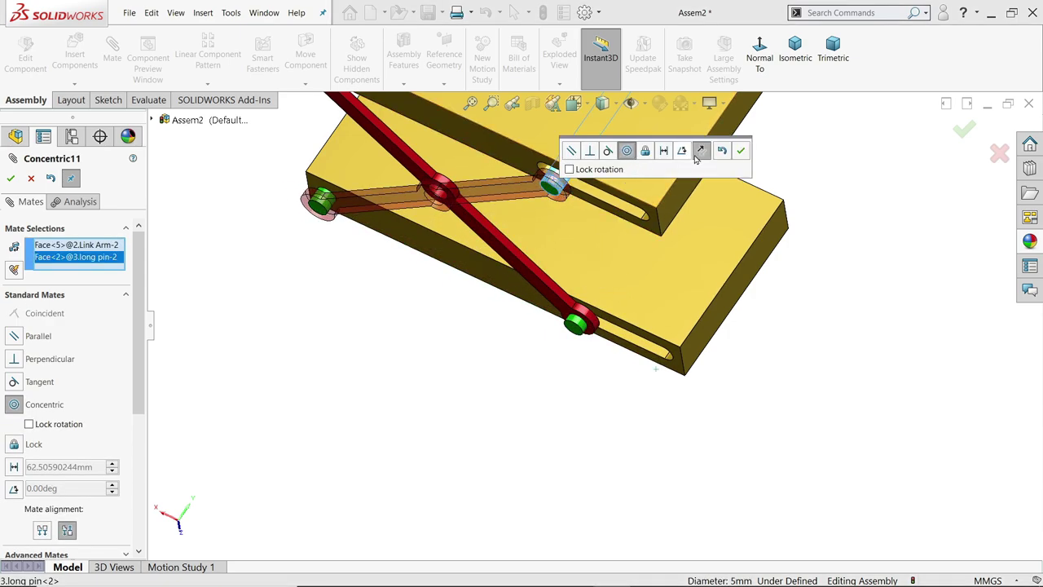
{"action": "left_click", "coordinate": [741, 152]}
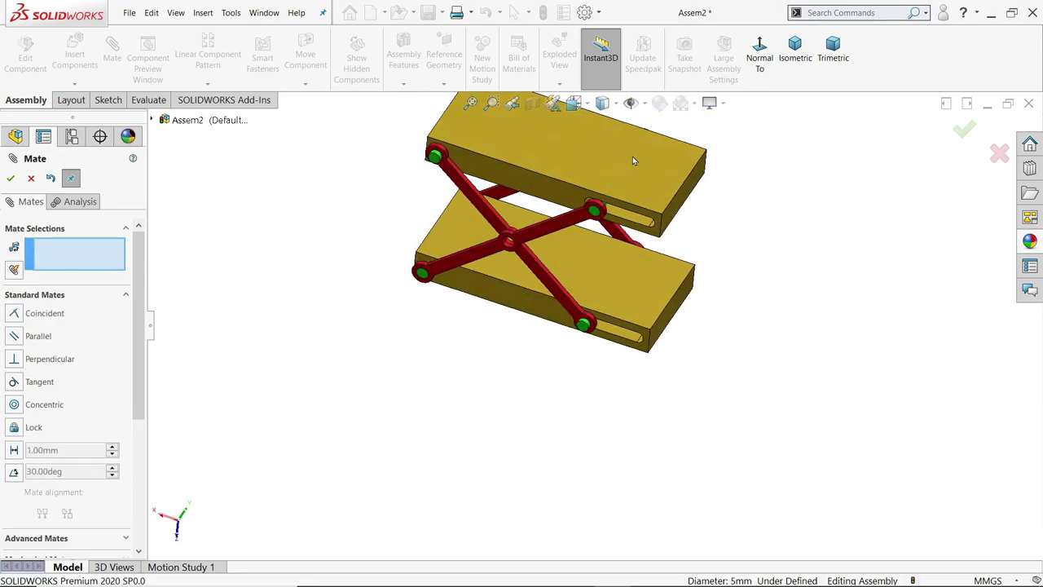
Add a Concentric mate between the middle holes of the two crossed link arms and finish mating.
{"action": "scroll", "coordinate": [563, 209], "scroll_direction": "down", "scroll_amount": 8}
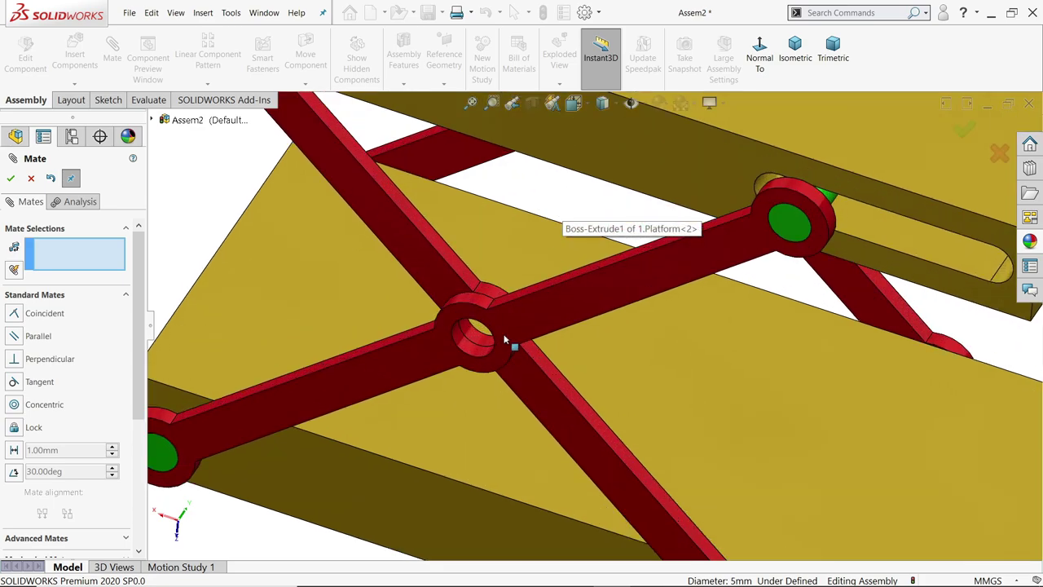
{"action": "left_click_drag", "start_coordinate": [504, 340], "coordinate": [556, 262]}
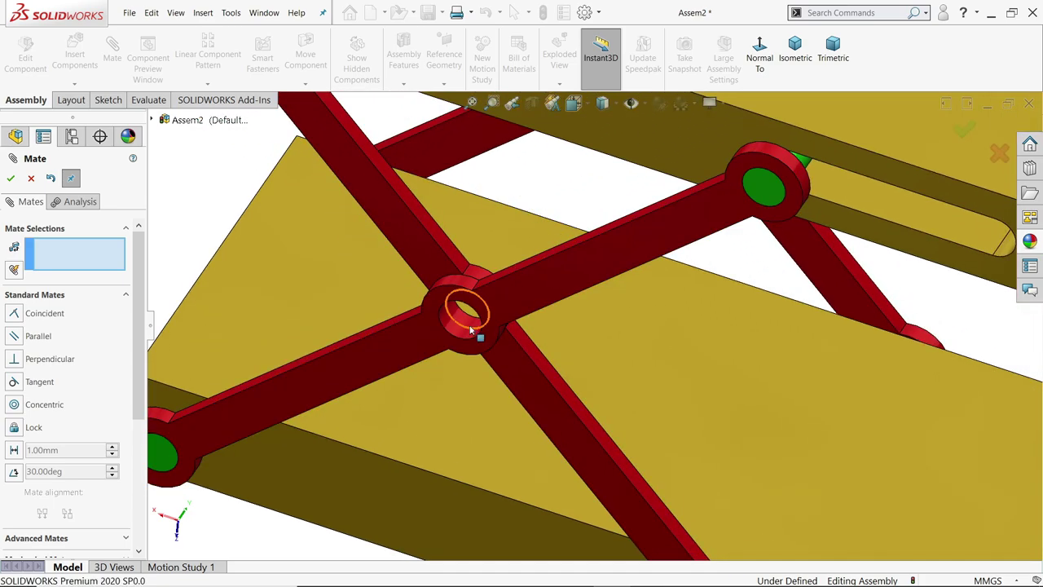
{"action": "left_click", "coordinate": [461, 335]}
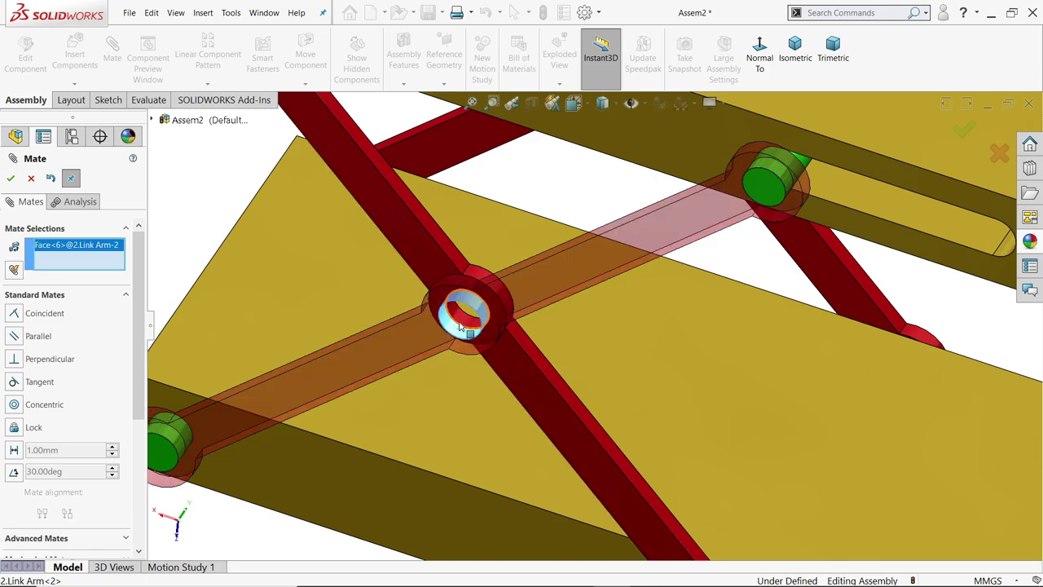
{"action": "left_click", "coordinate": [462, 325]}
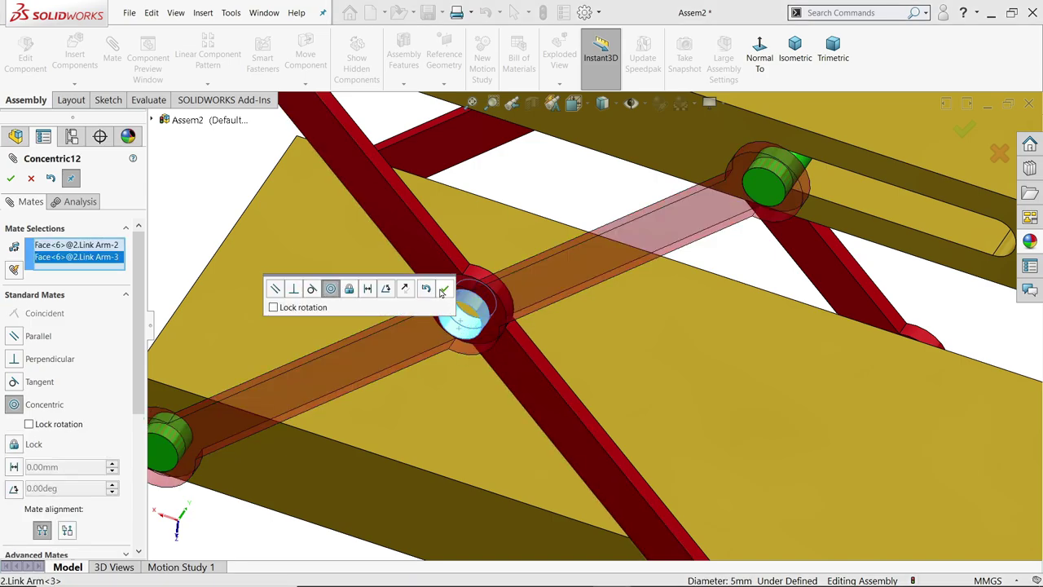
{"action": "left_click", "coordinate": [442, 290]}
{"action": "key", "text": "Escape"}
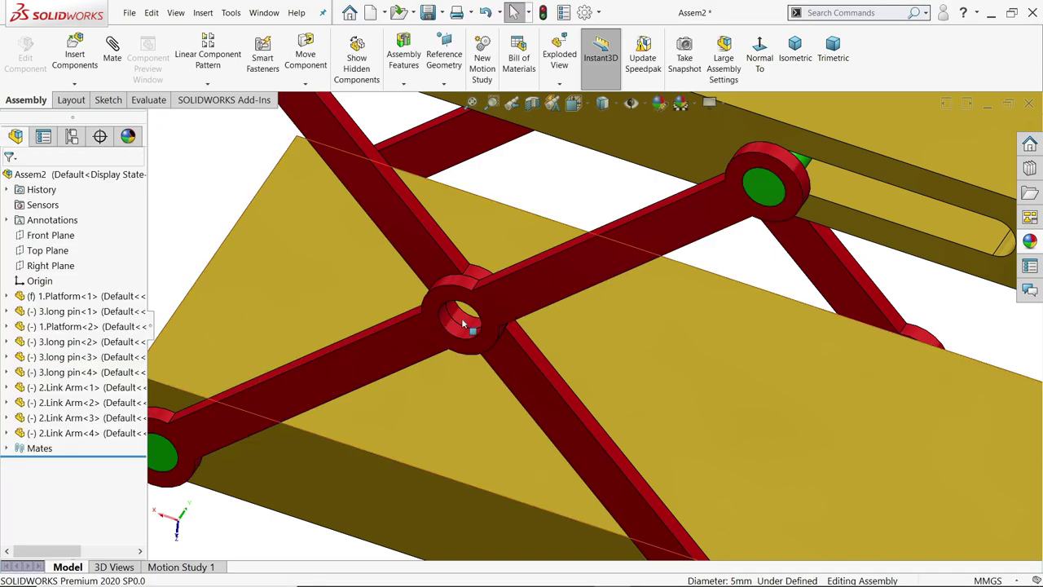
Move the upper platform to test the motion of the scissor linkage, and clear the selection.
{"action": "key", "text": "f"}
{"action": "left_click_drag", "start_coordinate": [611, 254], "coordinate": [672, 255]}
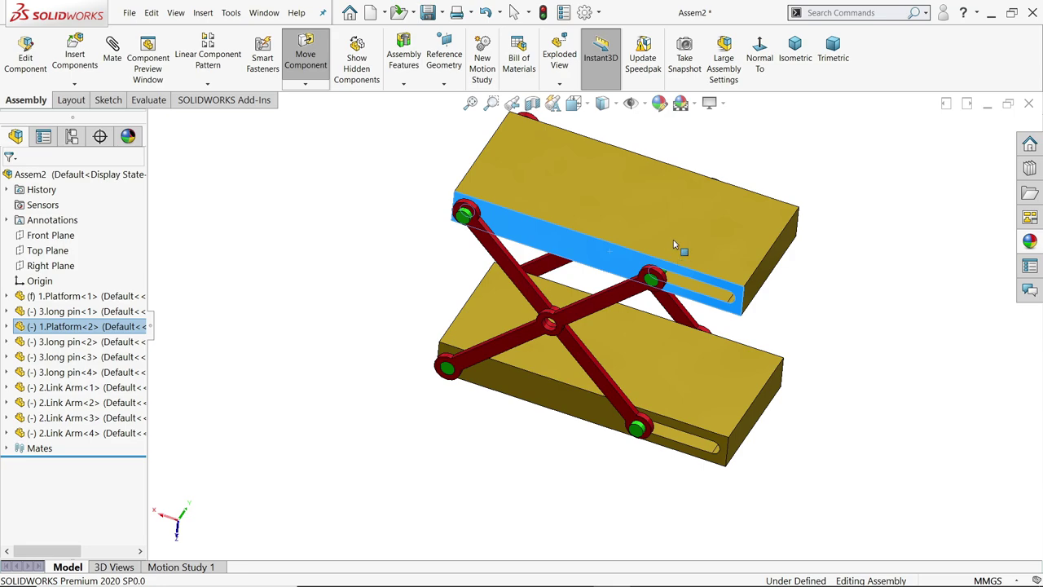
{"action": "key", "text": "Escape"}
{"action": "scroll", "coordinate": [756, 352], "scroll_direction": "down", "scroll_amount": 3}
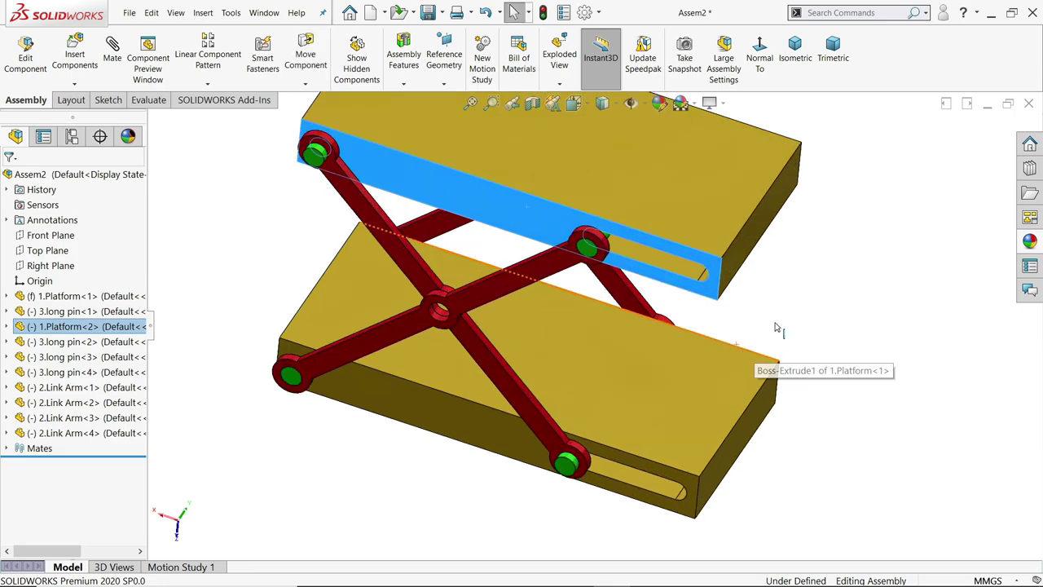
{"action": "left_click", "coordinate": [785, 323]}
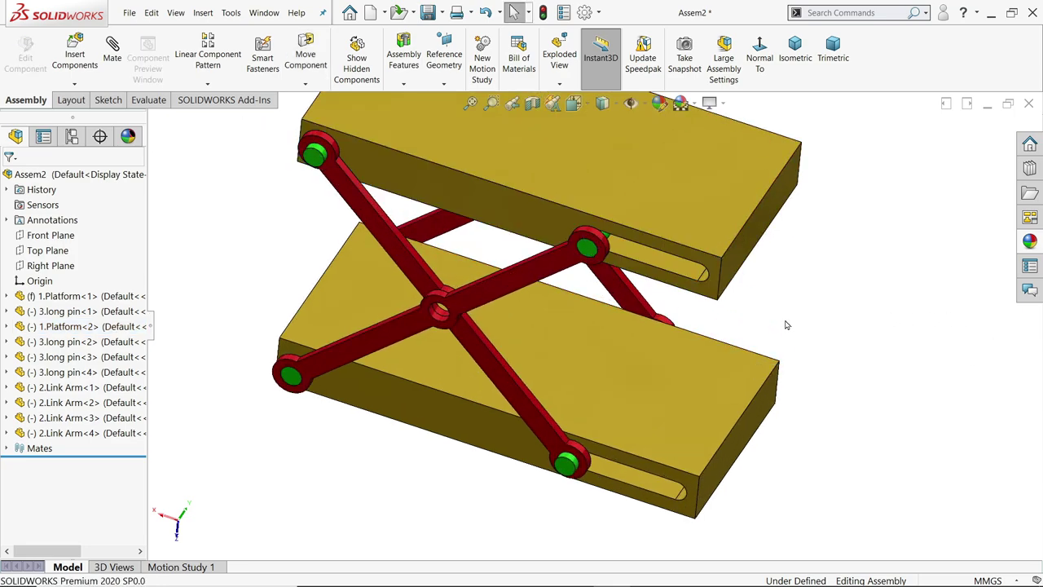
Measure the distance between the upper platform's underside and the lower platform's top face, and clear the selection.
{"action": "middle_click_drag", "start_coordinate": [785, 323], "coordinate": [808, 200]}
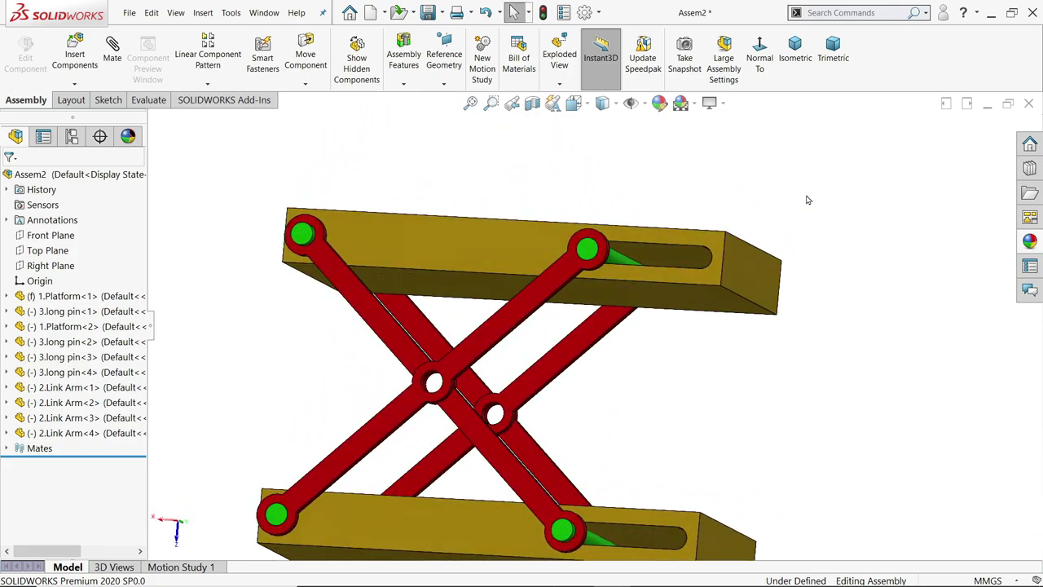
{"action": "left_click", "coordinate": [148, 99]}
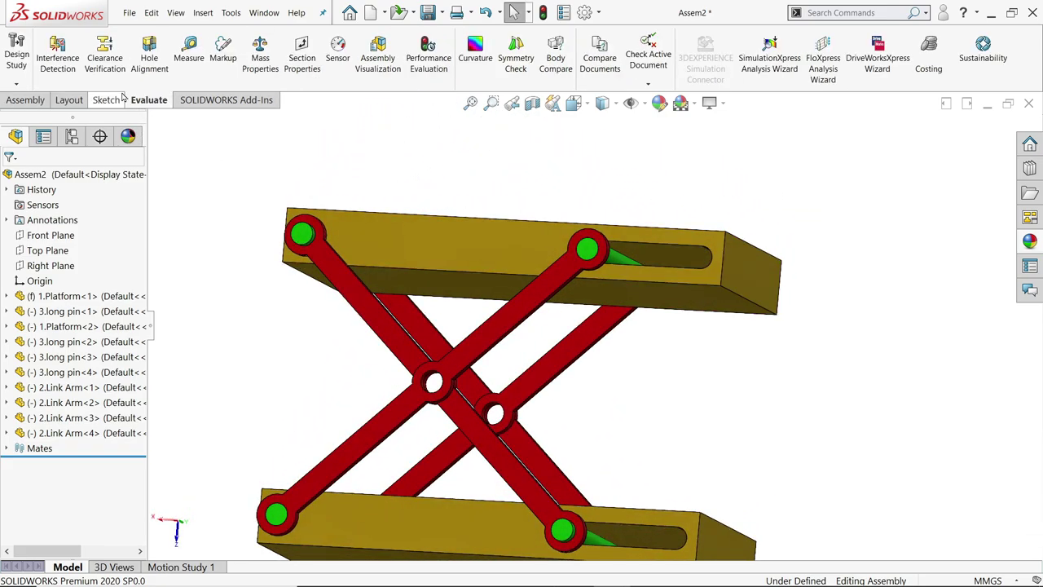
{"action": "left_click", "coordinate": [188, 55]}
{"action": "left_click", "coordinate": [628, 298]}
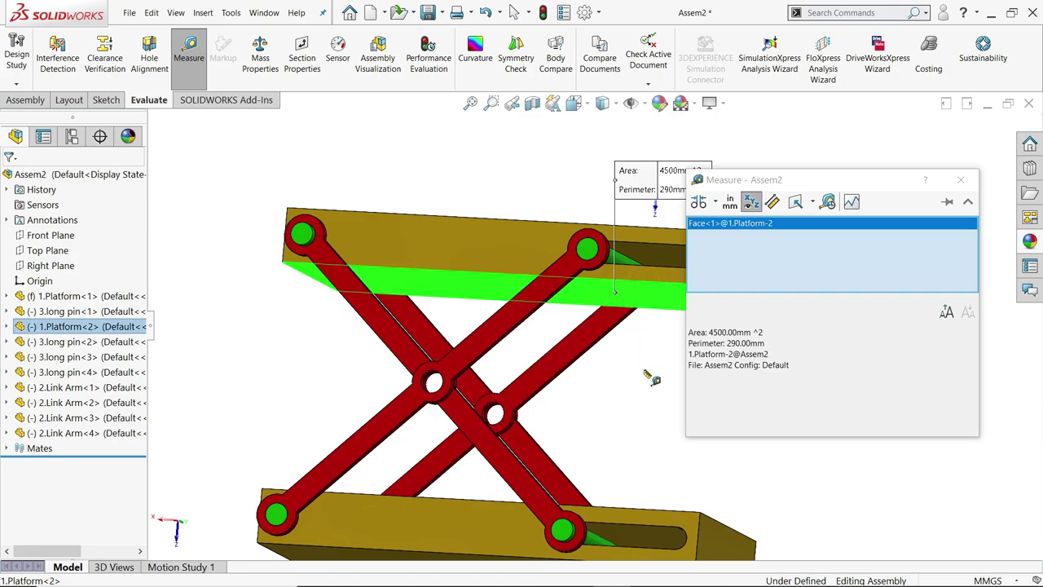
{"action": "middle_click_drag", "start_coordinate": [654, 372], "coordinate": [597, 513]}
{"action": "left_click", "coordinate": [597, 515]}
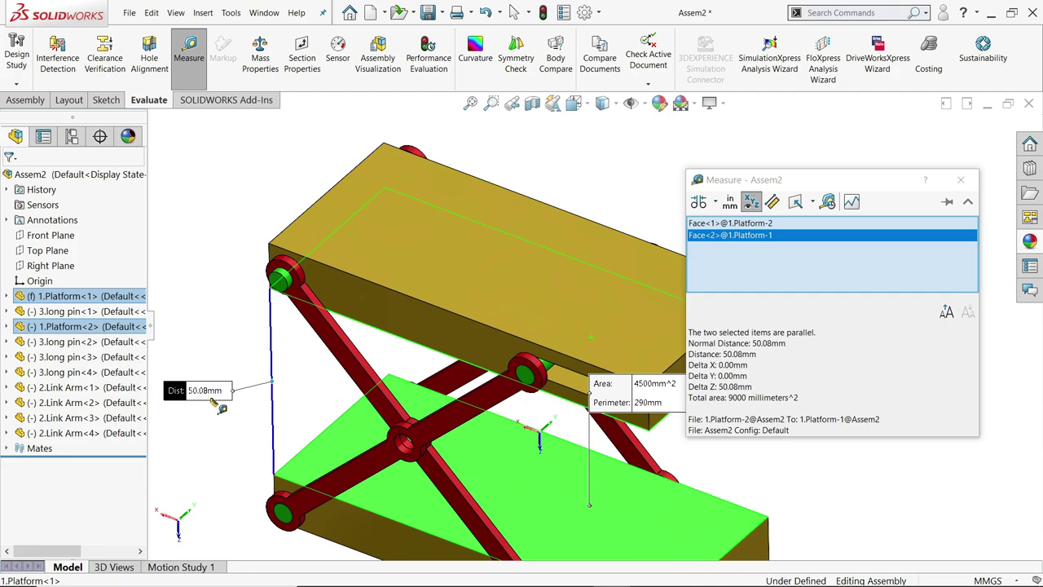
{"action": "key", "text": "f"}
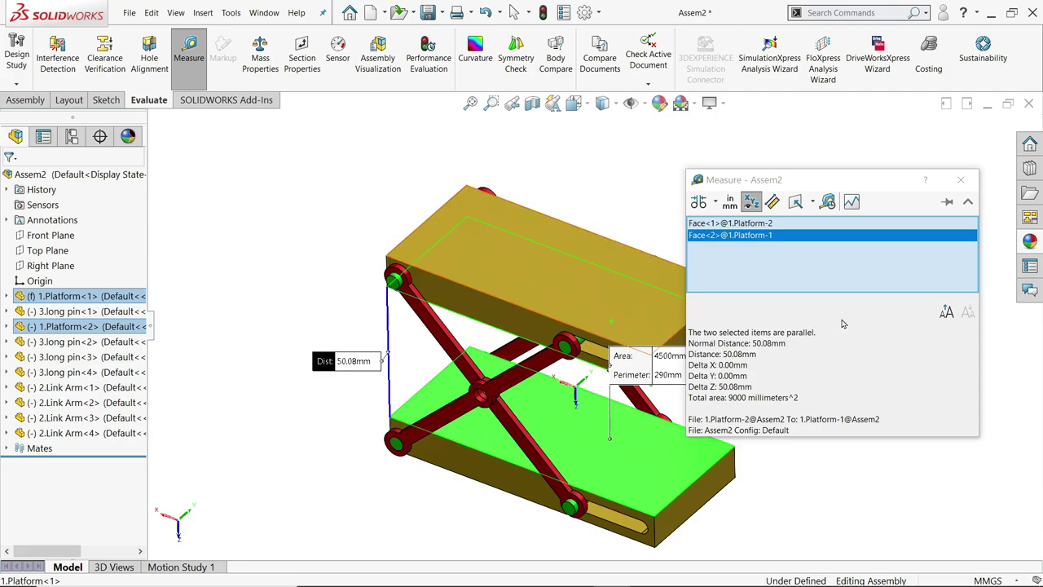
{"action": "left_click", "coordinate": [966, 185]}
{"action": "scroll", "coordinate": [424, 368], "scroll_direction": "up", "scroll_amount": 1}
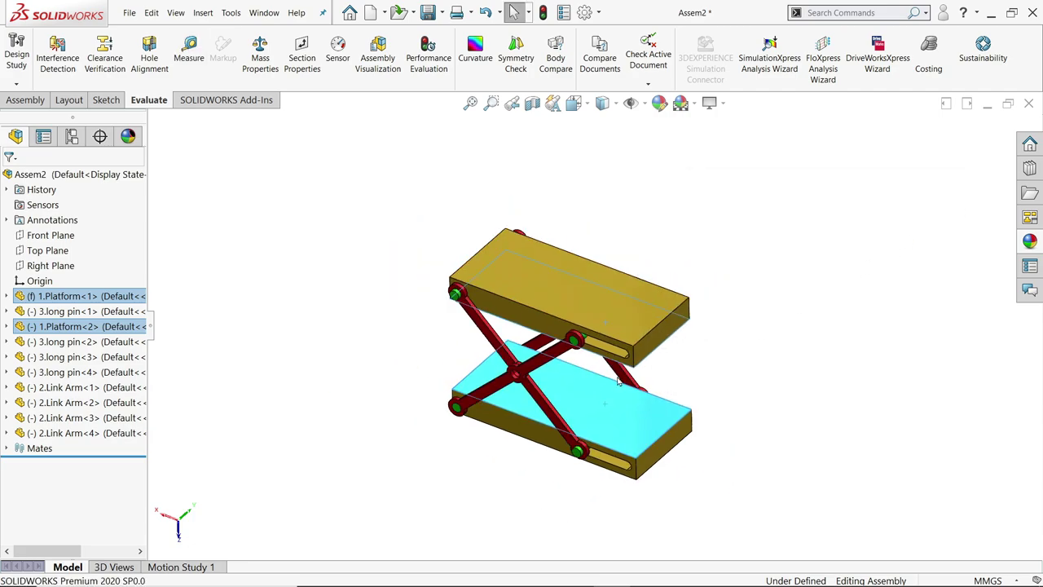
{"action": "scroll", "coordinate": [423, 369], "scroll_direction": "down", "scroll_amount": 2}
{"action": "left_click", "coordinate": [356, 346]}
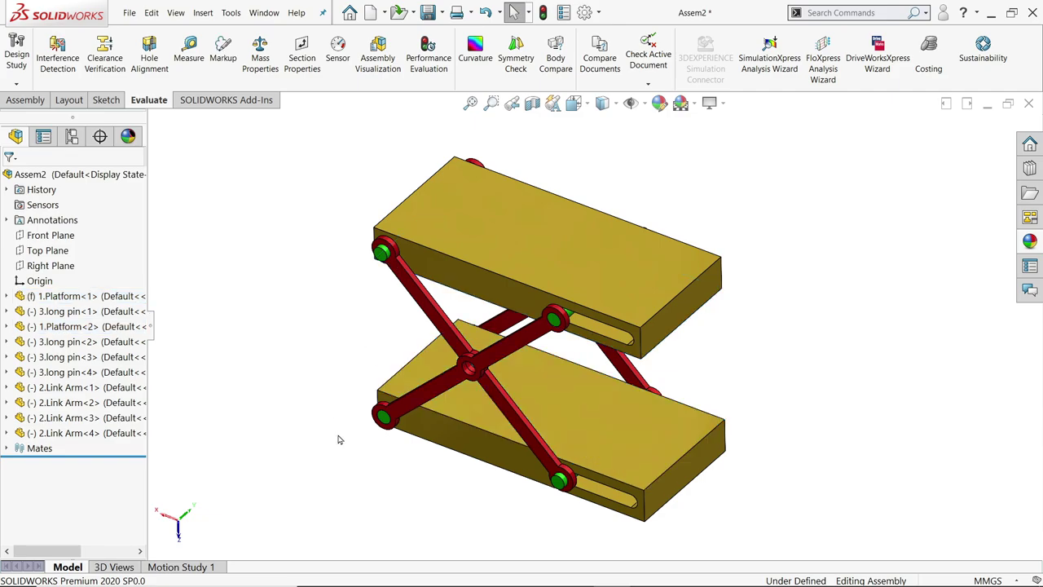
Rebuild the assembly and save it as Scissor lift Table Assembly in the Scissor lift folder.
{"action": "left_click", "coordinate": [428, 12]}
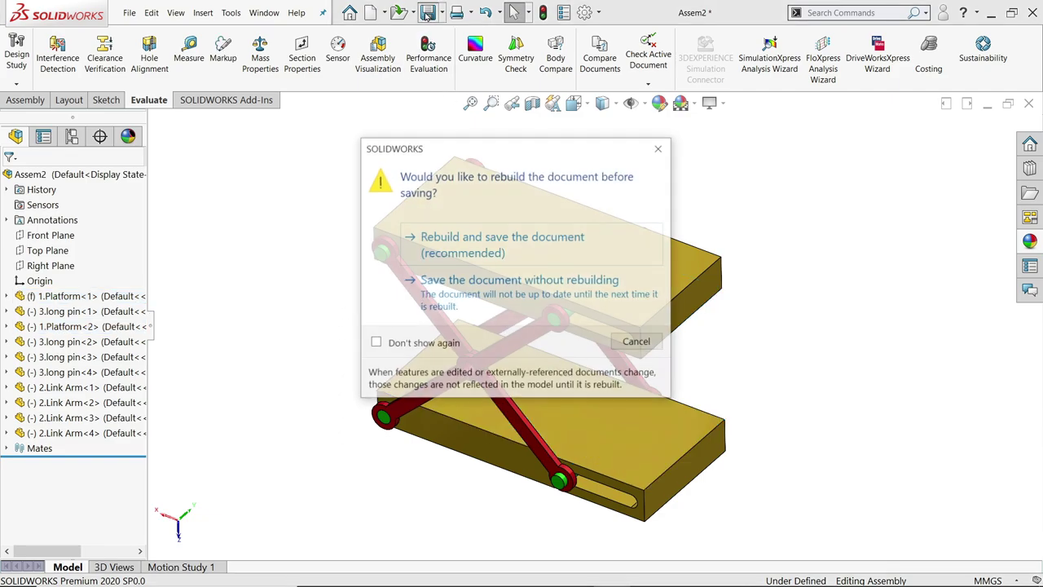
{"action": "left_click", "coordinate": [470, 254]}
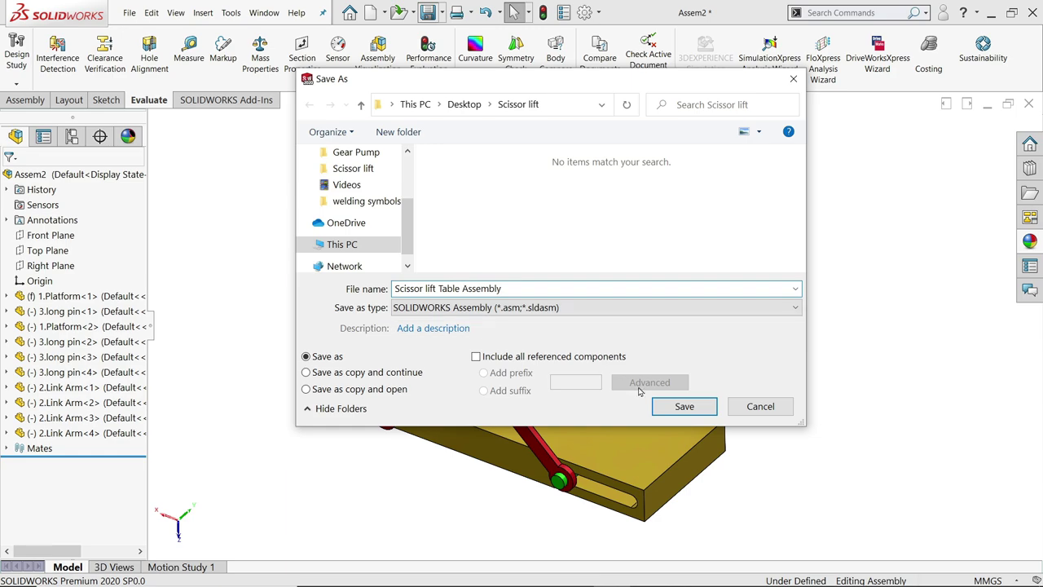
{"action": "left_click", "coordinate": [684, 406]}
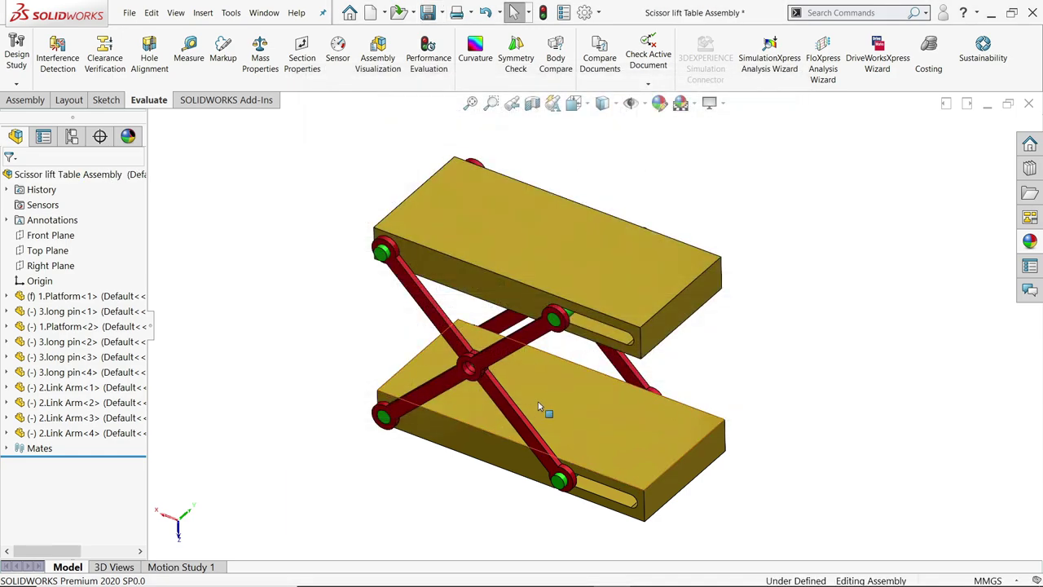
Apply an advanced limit Distance mate to the lower platform's top face and the upper platform's underside.
{"action": "scroll", "coordinate": [543, 413], "scroll_direction": "down", "scroll_amount": 3}
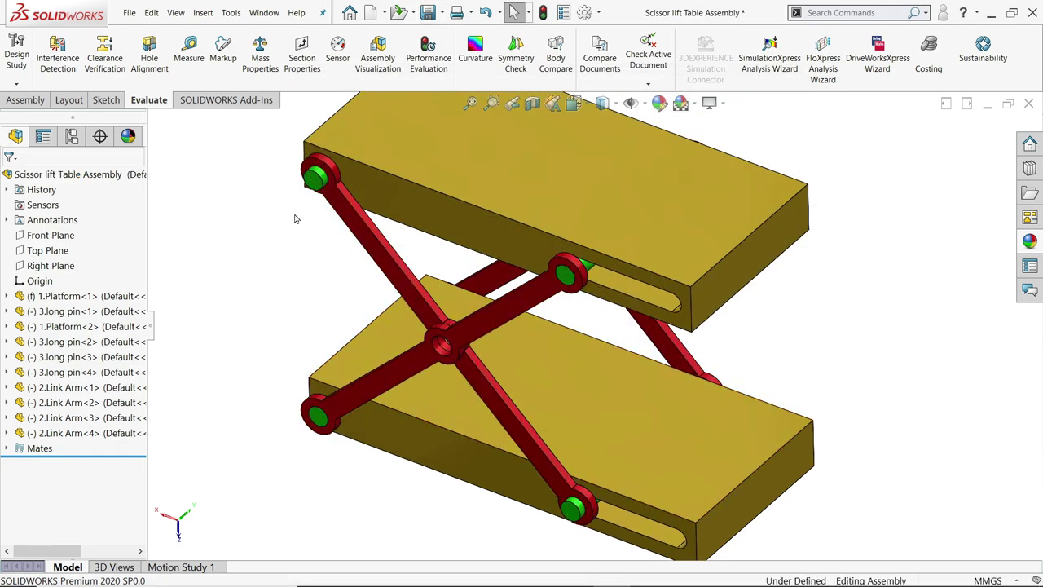
{"action": "left_click", "coordinate": [26, 99]}
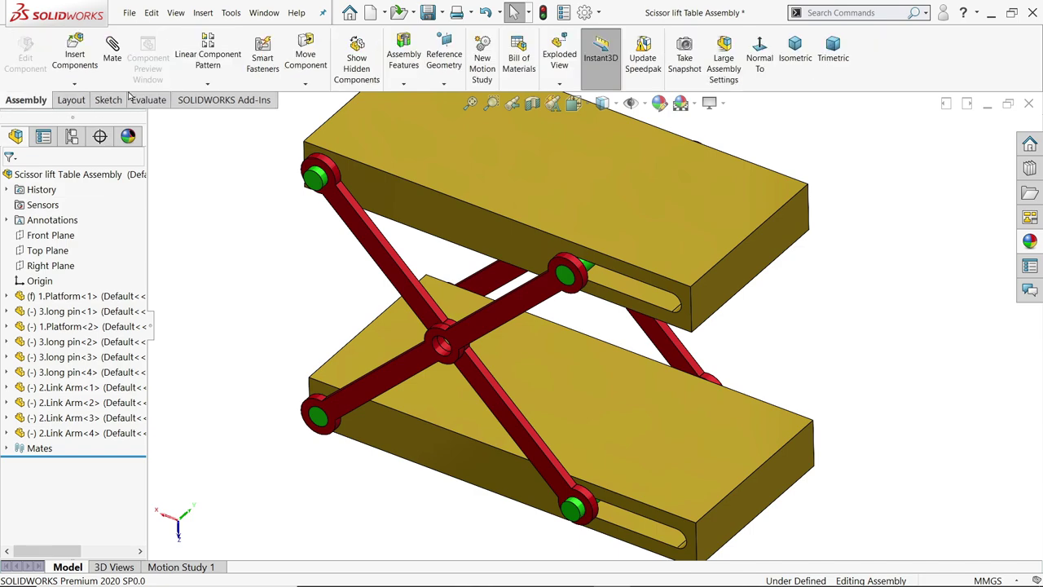
{"action": "left_click", "coordinate": [118, 62]}
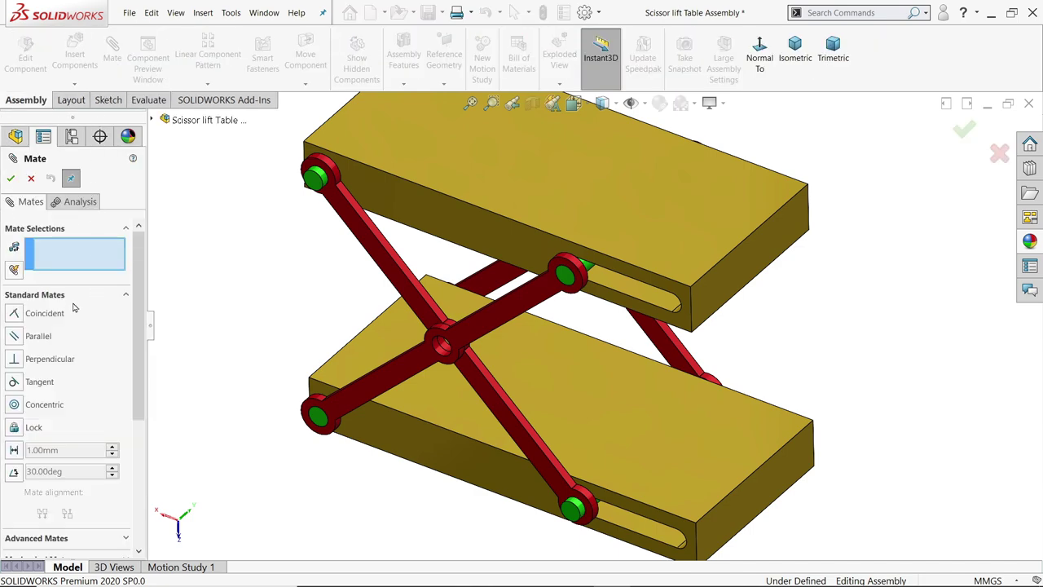
{"action": "left_click", "coordinate": [124, 295]}
{"action": "left_click", "coordinate": [91, 316]}
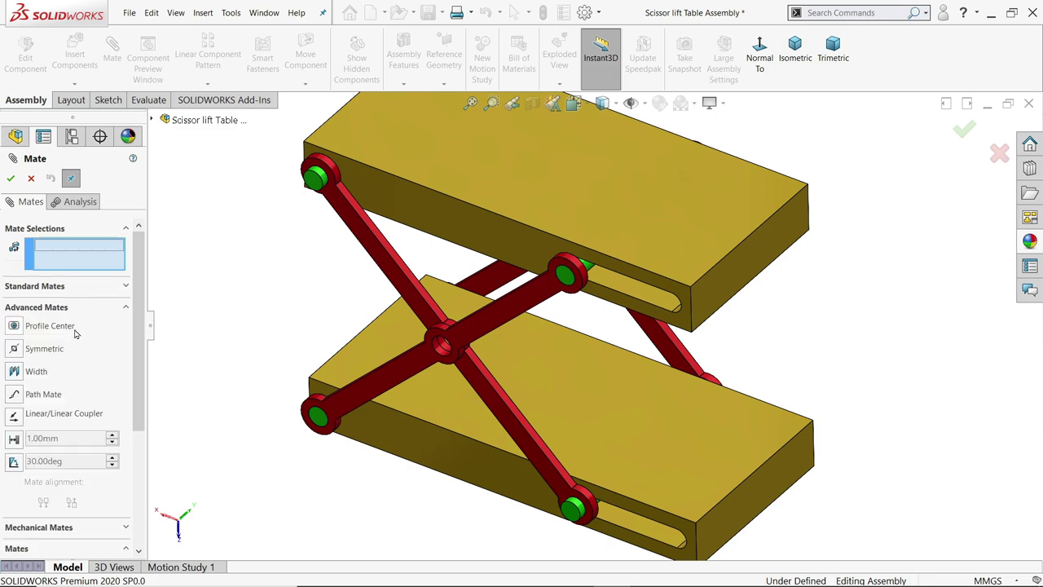
{"action": "left_click", "coordinate": [15, 440]}
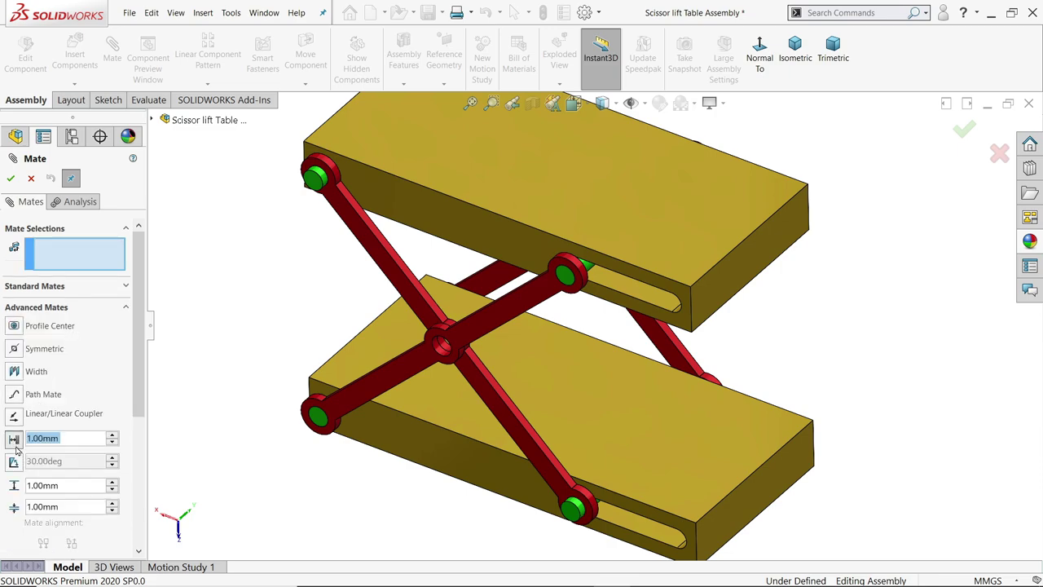
{"action": "scroll", "coordinate": [135, 400], "scroll_direction": "down", "scroll_amount": 3}
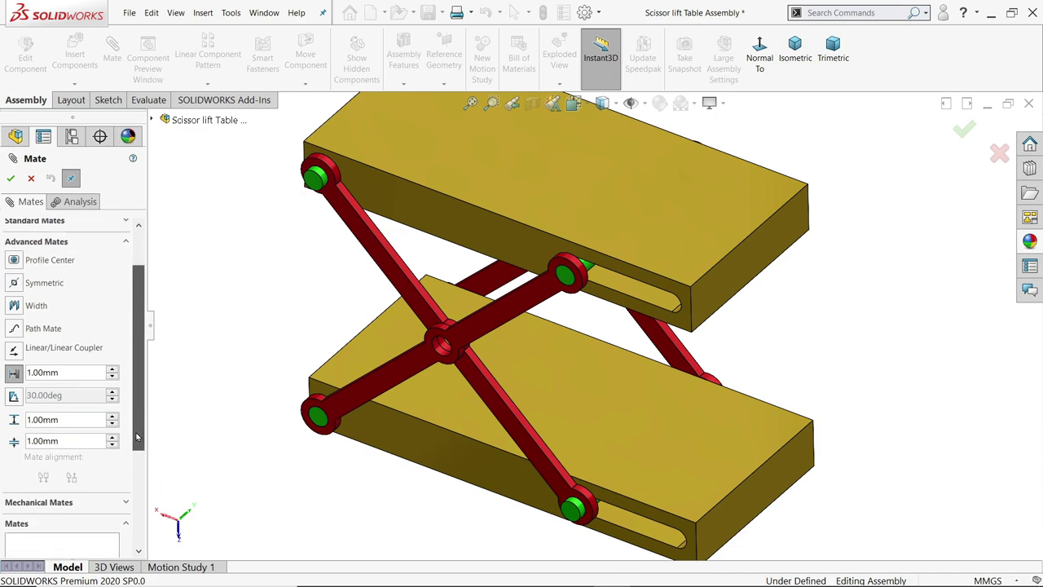
{"action": "scroll", "coordinate": [135, 399], "scroll_direction": "up", "scroll_amount": 3}
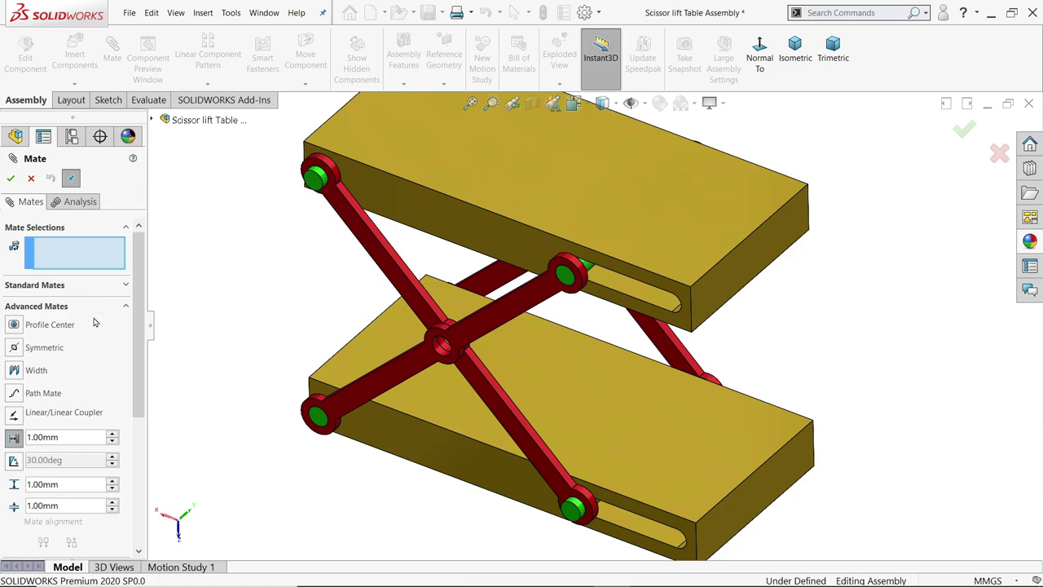
{"action": "left_click", "coordinate": [617, 404]}
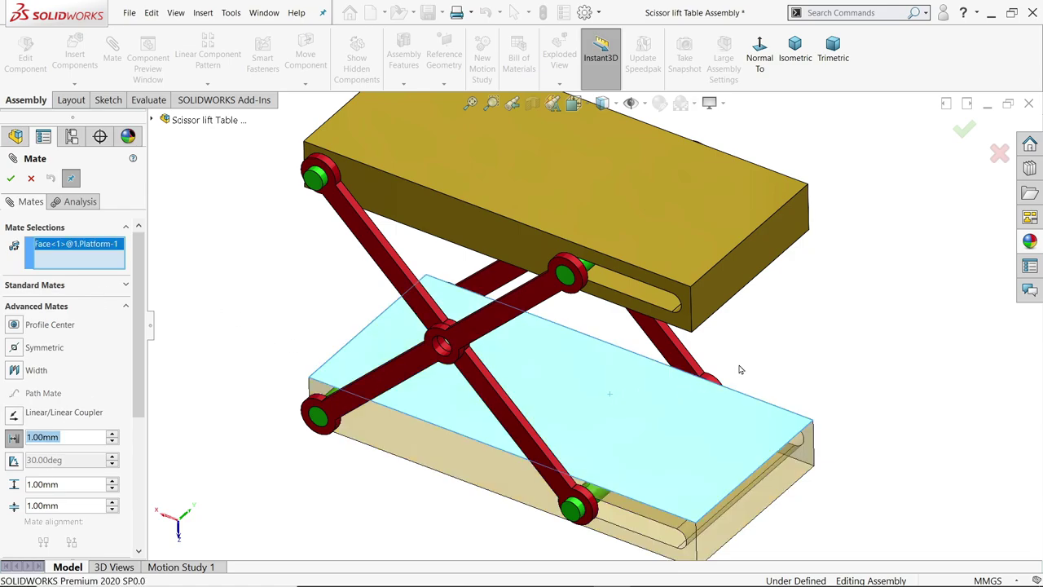
{"action": "middle_click_drag", "start_coordinate": [741, 367], "coordinate": [644, 308]}
{"action": "left_click", "coordinate": [644, 308]}
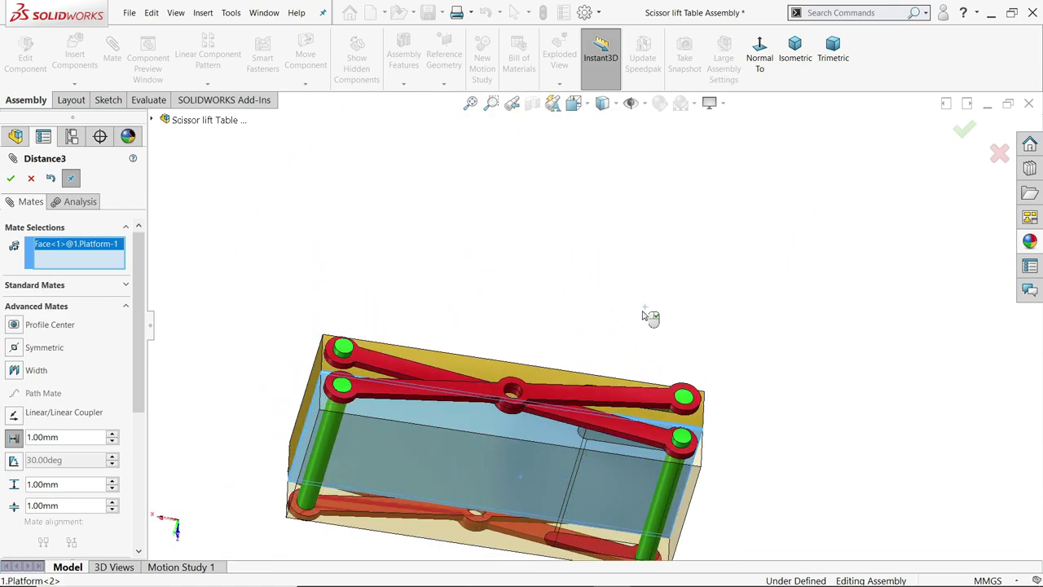
Set the limit mate's maximum distance to 50 mm, accept it and finish mating.
{"action": "left_click_drag", "start_coordinate": [138, 379], "coordinate": [131, 451]}
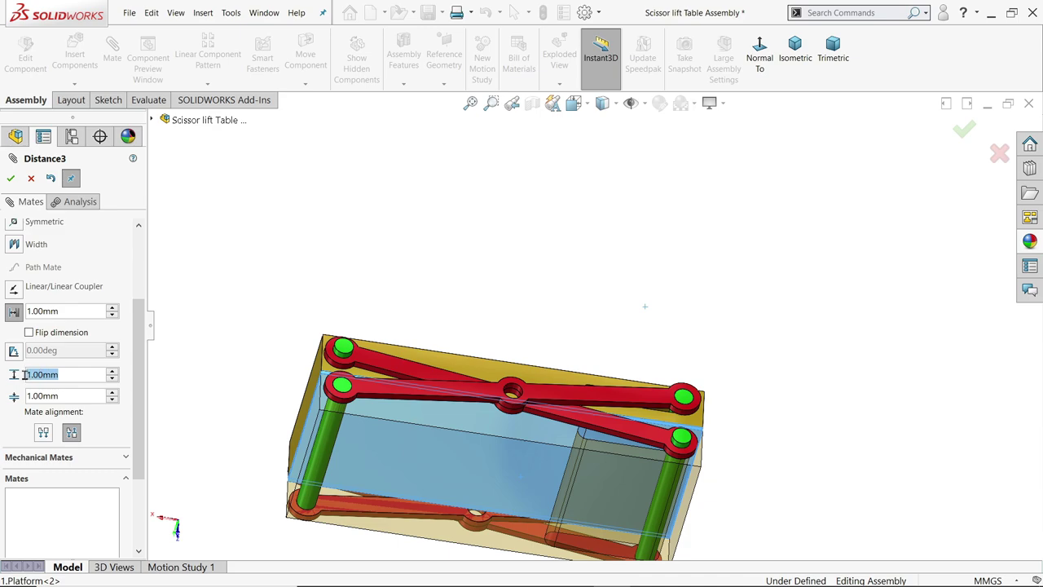
{"action": "type", "text": "50"}
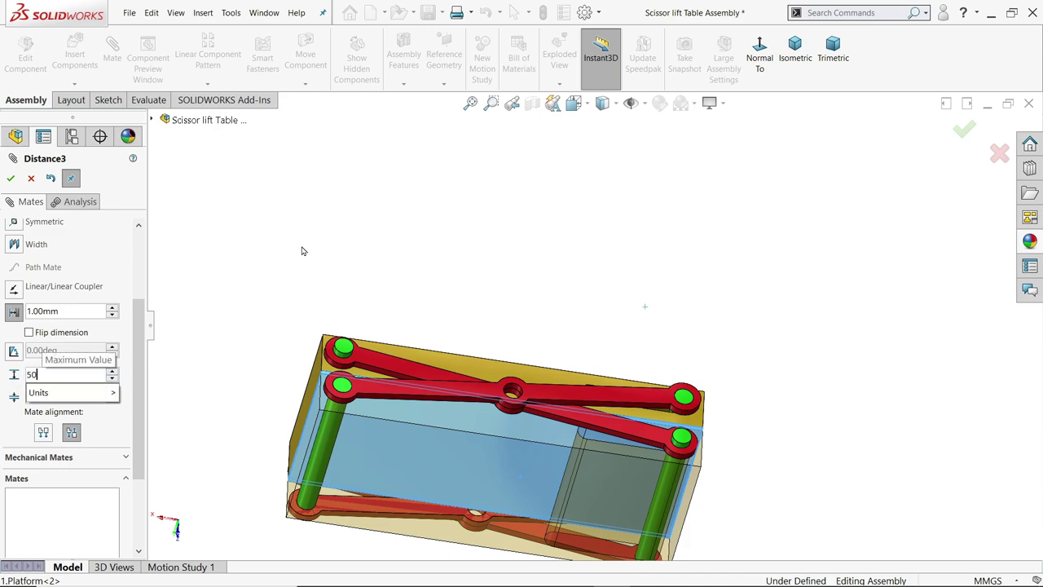
{"action": "key", "text": "Return"}
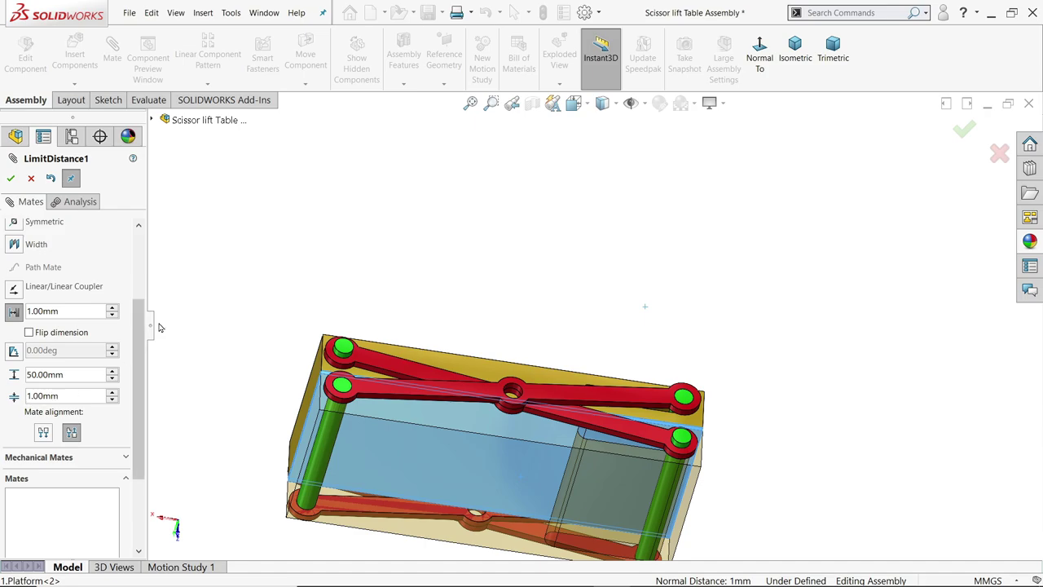
{"action": "middle_click_drag", "start_coordinate": [159, 327], "coordinate": [186, 391]}
{"action": "scroll", "coordinate": [284, 423], "scroll_direction": "down", "scroll_amount": 3}
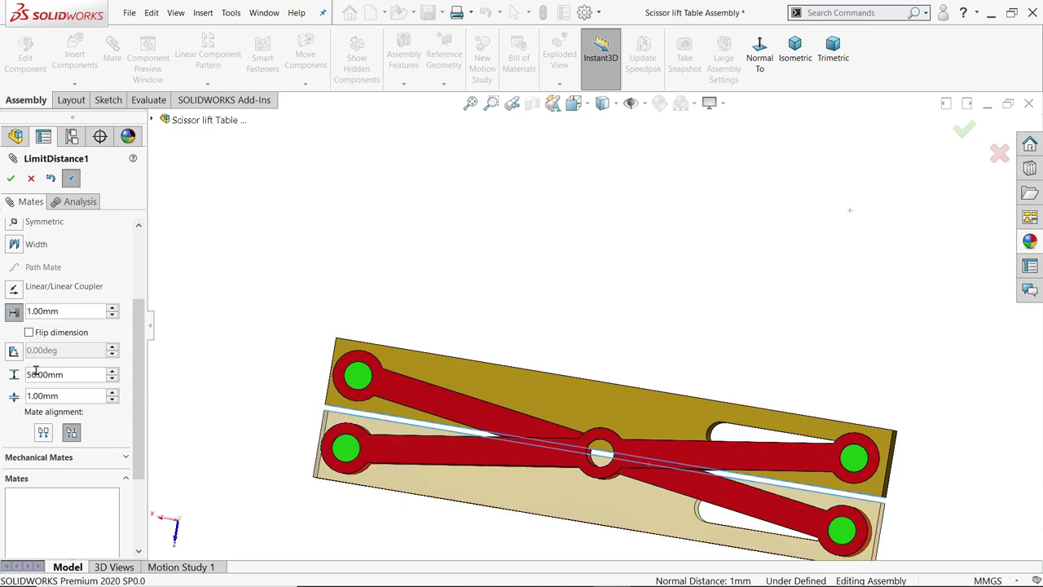
{"action": "left_click", "coordinate": [12, 179]}
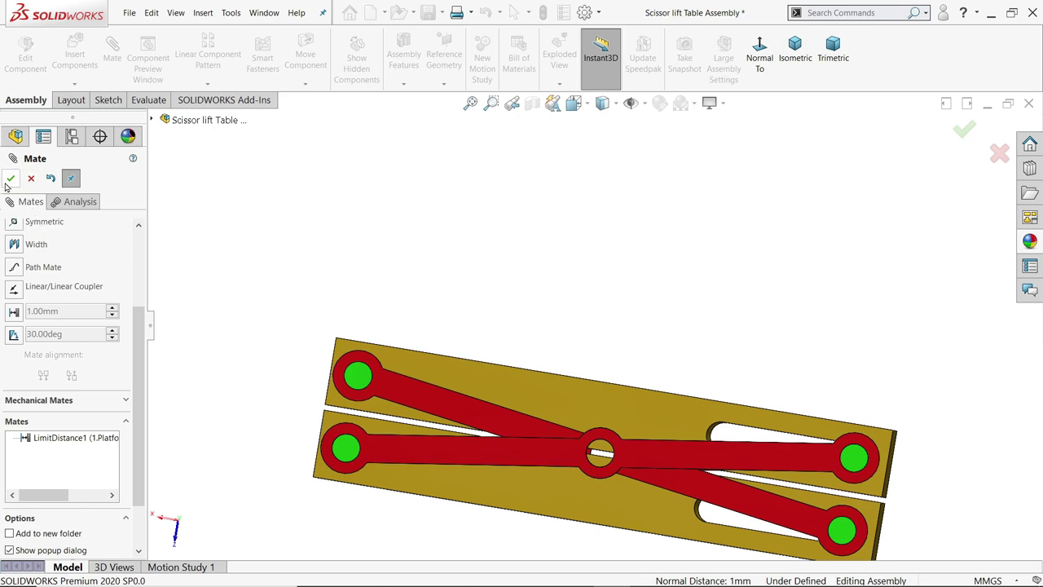
{"action": "left_click", "coordinate": [11, 178]}
Raise and lower the upper platform to test its travel within the distance limits, and clear the selection.
{"action": "scroll", "coordinate": [356, 217], "scroll_direction": "up", "scroll_amount": 2}
{"action": "middle_click_drag", "start_coordinate": [356, 216], "coordinate": [435, 305]}
{"action": "scroll", "coordinate": [604, 419], "scroll_direction": "down", "scroll_amount": 2}
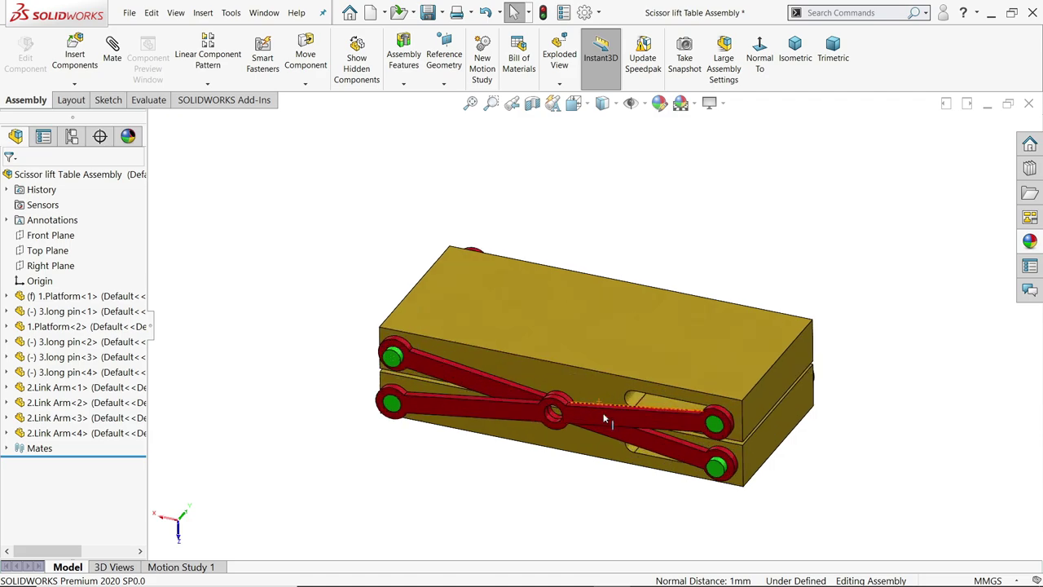
{"action": "left_click_drag", "start_coordinate": [568, 384], "coordinate": [603, 169]}
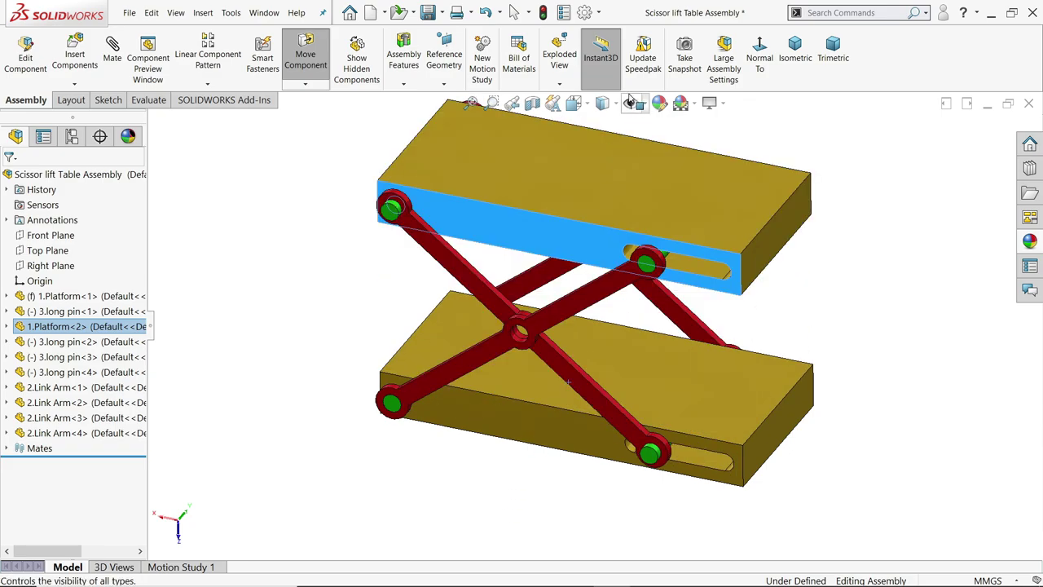
{"action": "left_click_drag", "start_coordinate": [627, 114], "coordinate": [472, 481]}
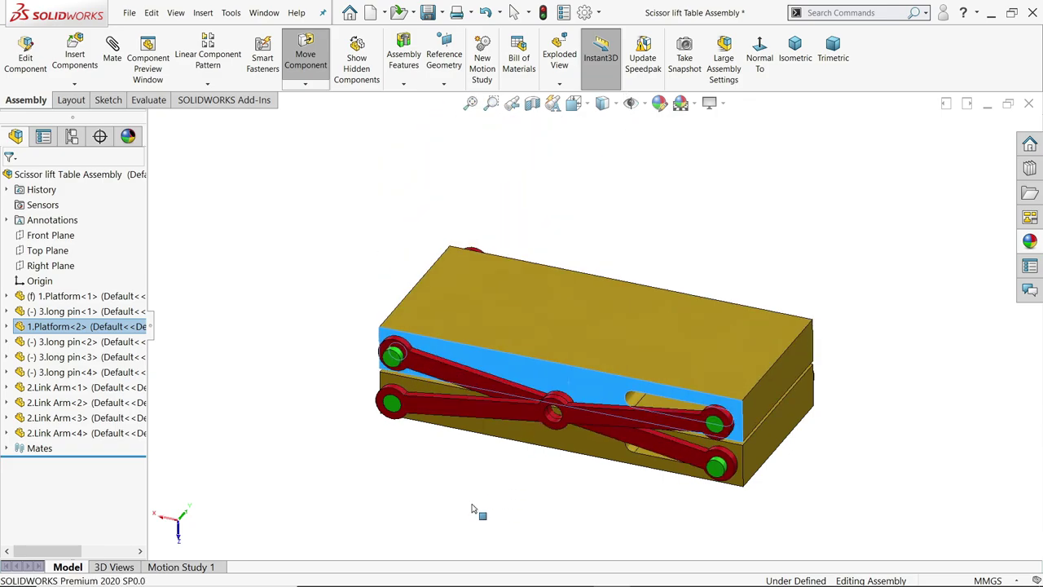
{"action": "key", "text": "Escape"}
Raise the upper platform again from its lowered position and show the assembly in isometric view.
{"action": "scroll", "coordinate": [794, 375], "scroll_direction": "down", "scroll_amount": 4}
{"action": "middle_click_drag", "start_coordinate": [795, 375], "coordinate": [786, 323]}
{"action": "mouse_move", "coordinate": [750, 358]}
{"action": "left_mouse_down"}
{"action": "mouse_move", "coordinate": [746, 318]}
{"action": "mouse_move", "coordinate": [738, 399]}
{"action": "mouse_move", "coordinate": [778, 205]}
{"action": "mouse_move", "coordinate": [738, 363]}
{"action": "left_mouse_up"}
{"action": "key", "text": "Escape"}
{"action": "middle_click_drag", "start_coordinate": [740, 233], "coordinate": [526, 330]}
{"action": "left_click_drag", "start_coordinate": [502, 330], "coordinate": [526, 133]}
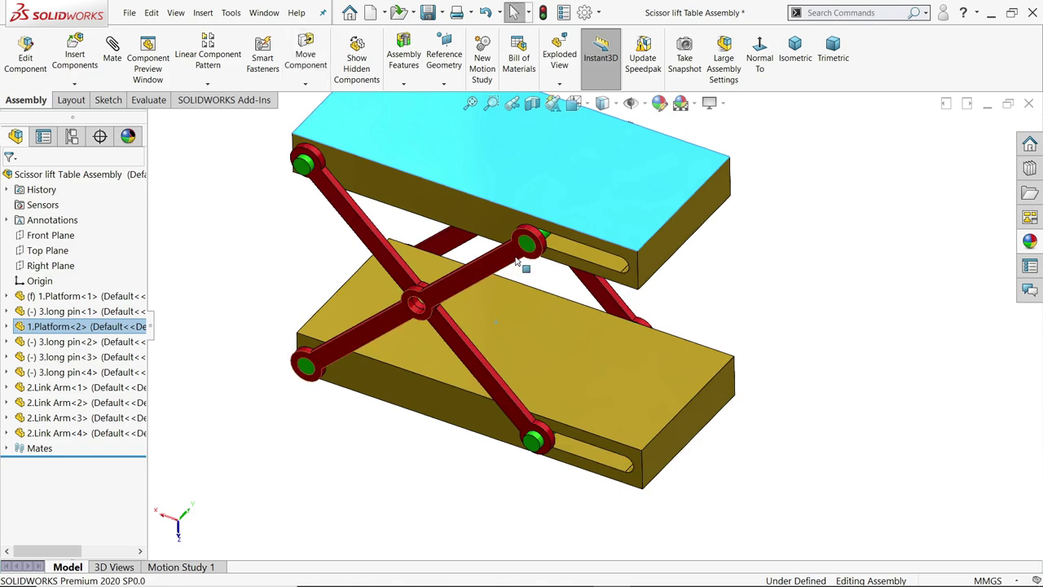
{"action": "key", "text": "ctrl+7"}
{"action": "key", "text": "Escape"}
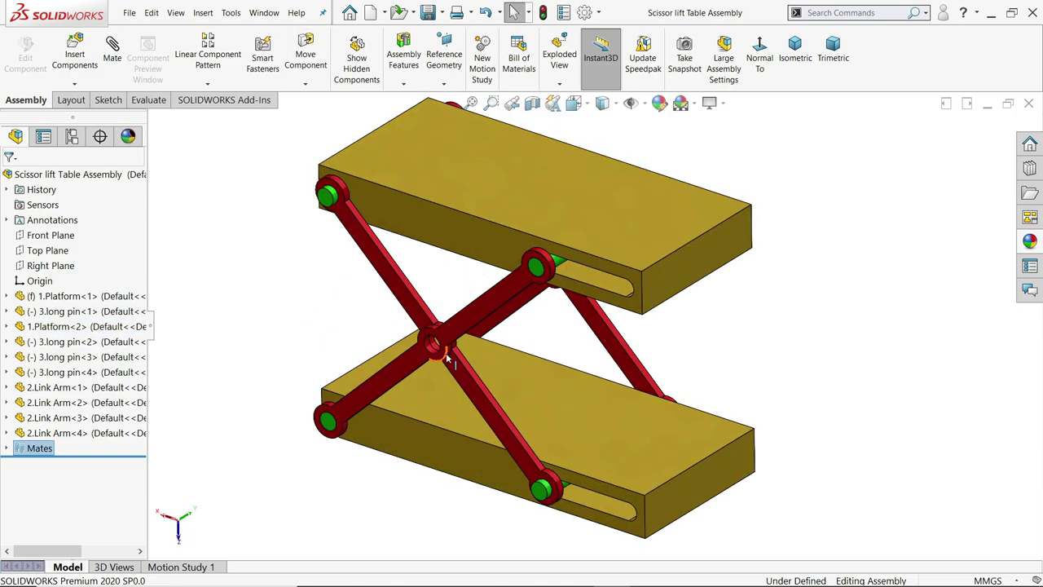
Insert the 4.Pin part and place it just beside the middle hole of the crossed link arms.
{"action": "key", "text": "f"}
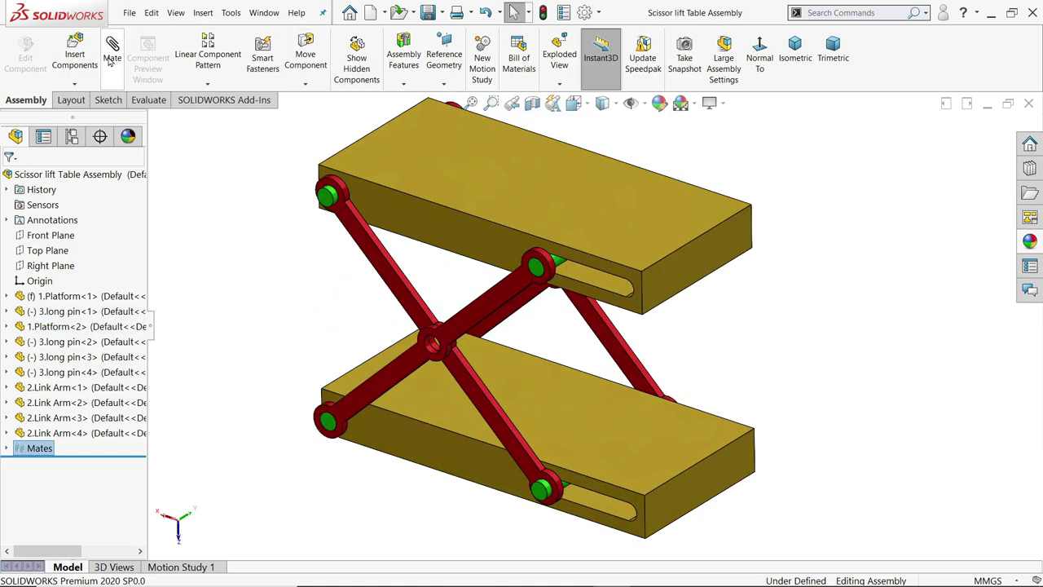
{"action": "left_click", "coordinate": [74, 54]}
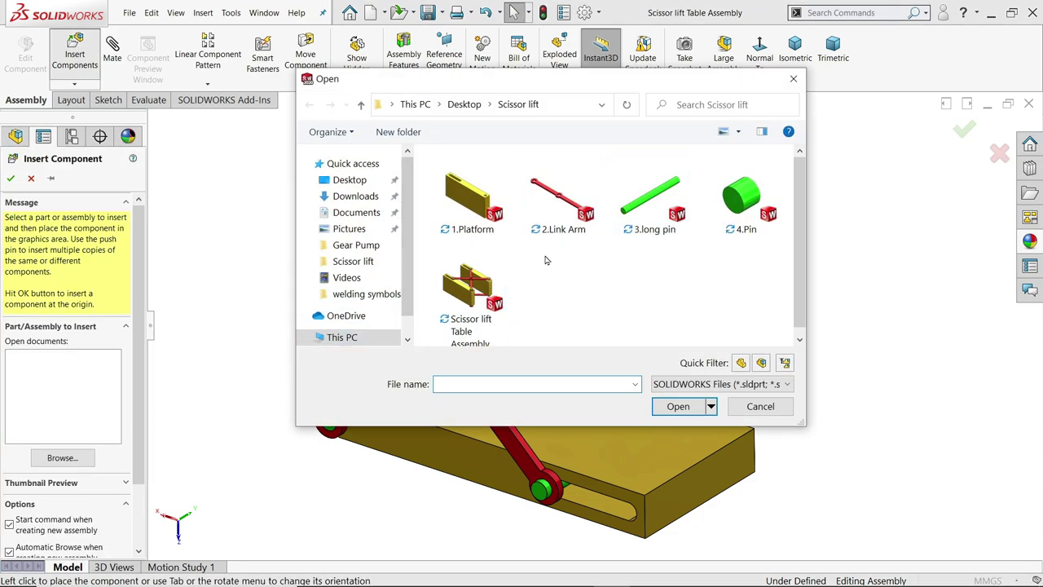
{"action": "left_click", "coordinate": [744, 216]}
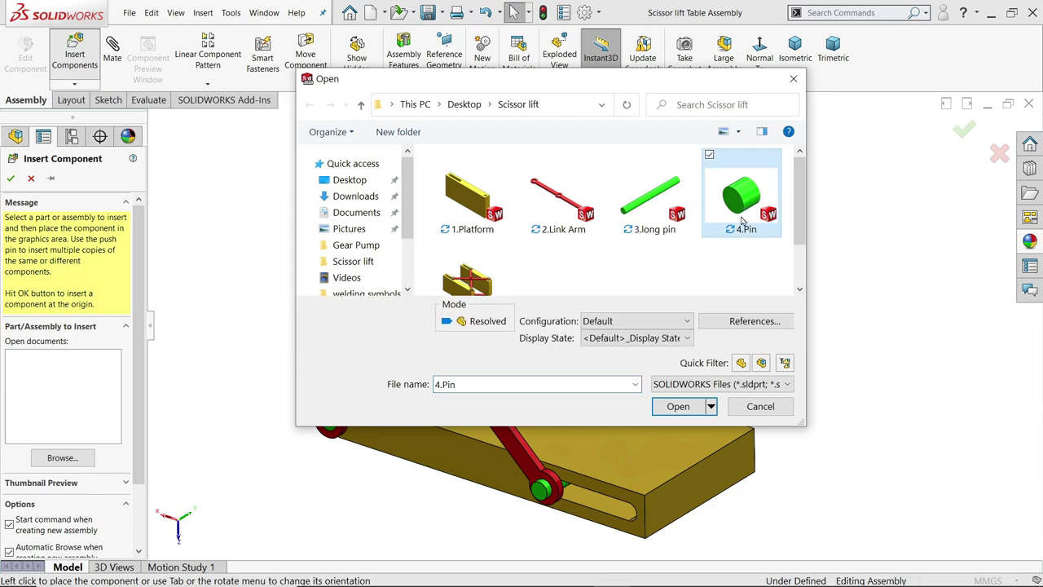
{"action": "left_click", "coordinate": [679, 406]}
{"action": "scroll", "coordinate": [456, 359], "scroll_direction": "down", "scroll_amount": 6}
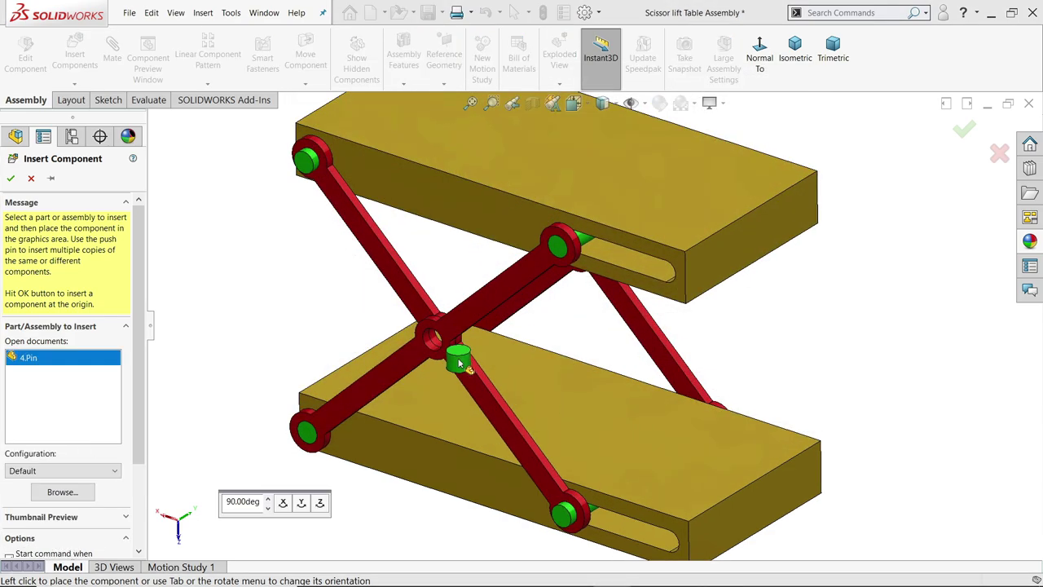
{"action": "left_click", "coordinate": [442, 337]}
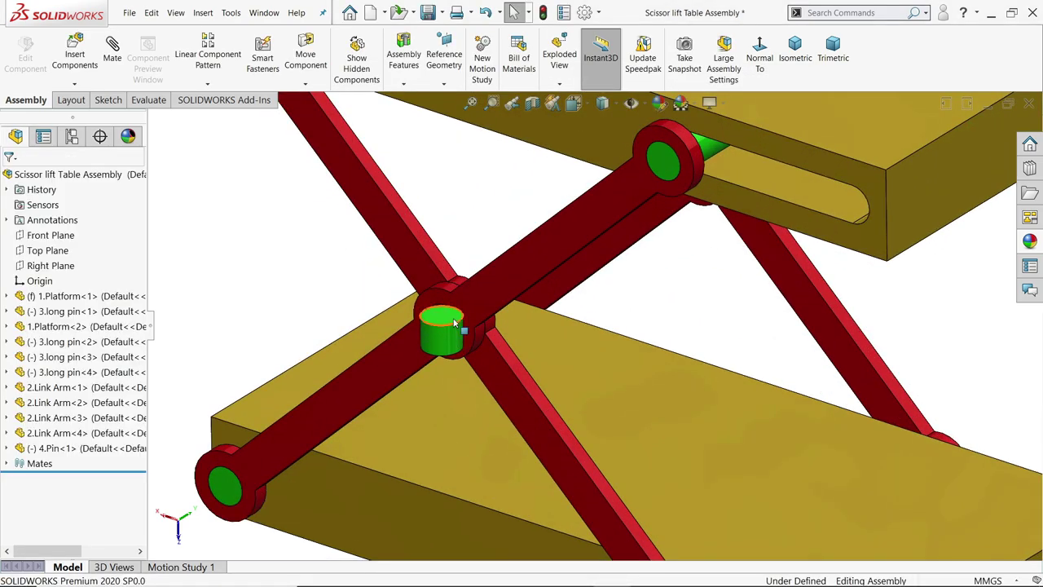
{"action": "scroll", "coordinate": [456, 342], "scroll_direction": "down", "scroll_amount": 5}
{"action": "left_click_drag", "start_coordinate": [467, 344], "coordinate": [379, 334]}
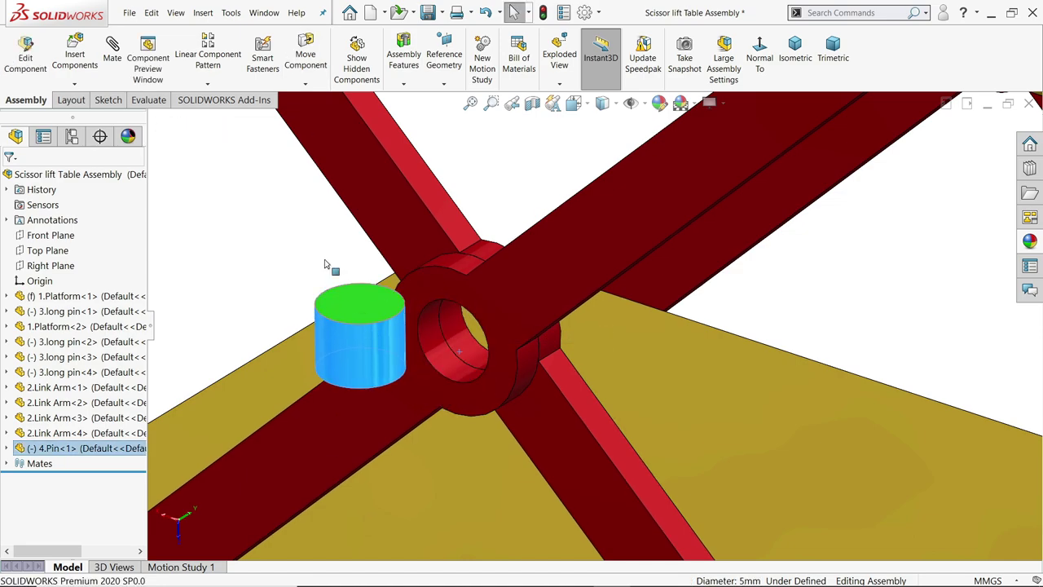
Mate the pin's cylindrical face concentric with the middle hole of the crossed link arms.
{"action": "left_click", "coordinate": [113, 49]}
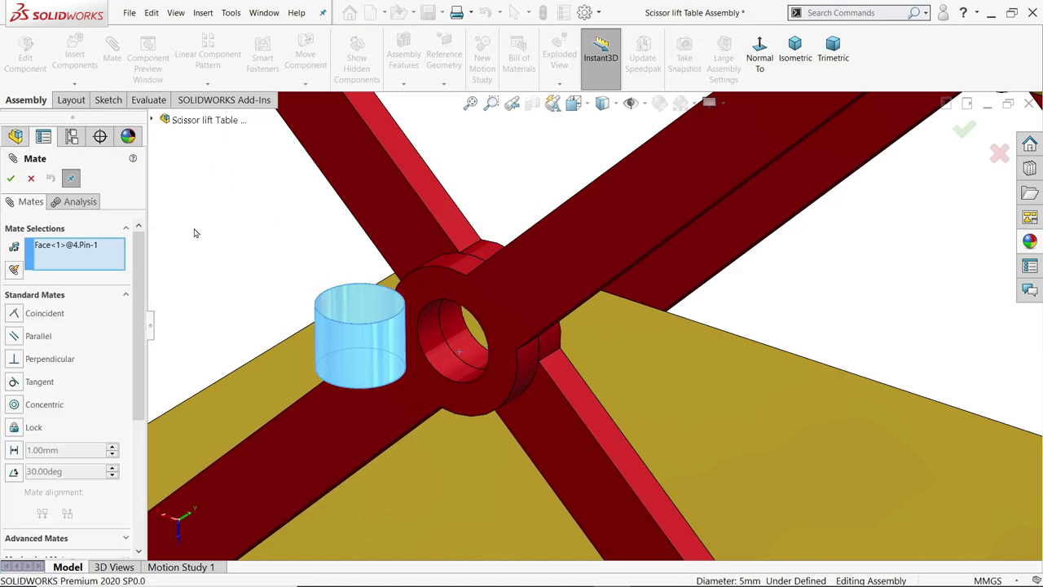
{"action": "left_click", "coordinate": [450, 342]}
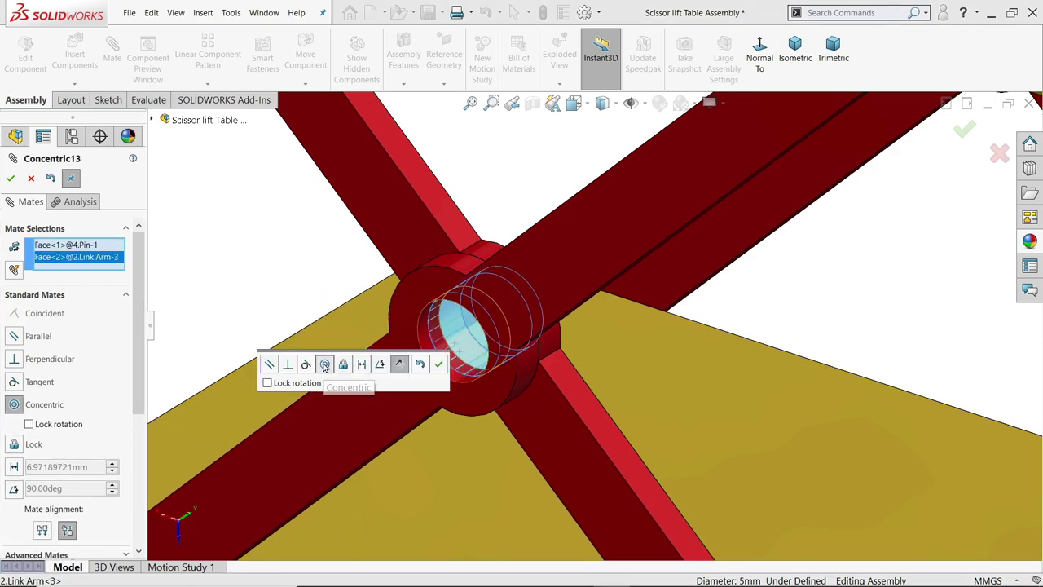
{"action": "left_click", "coordinate": [439, 367]}
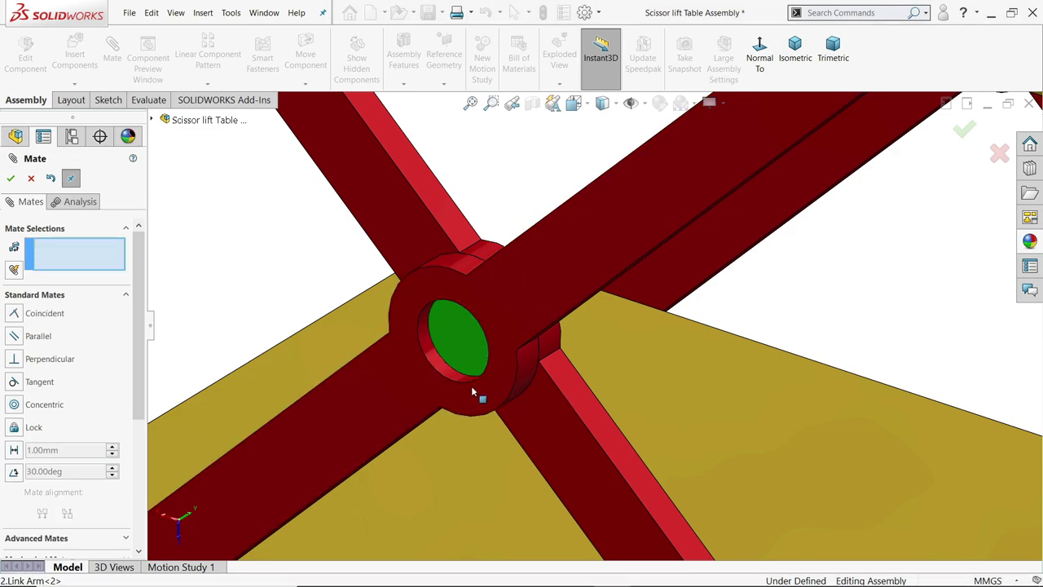
Make the pin's end face coincident with the outer face of the front link arm and finish mating.
{"action": "left_click", "coordinate": [471, 385]}
{"action": "left_click", "coordinate": [469, 363]}
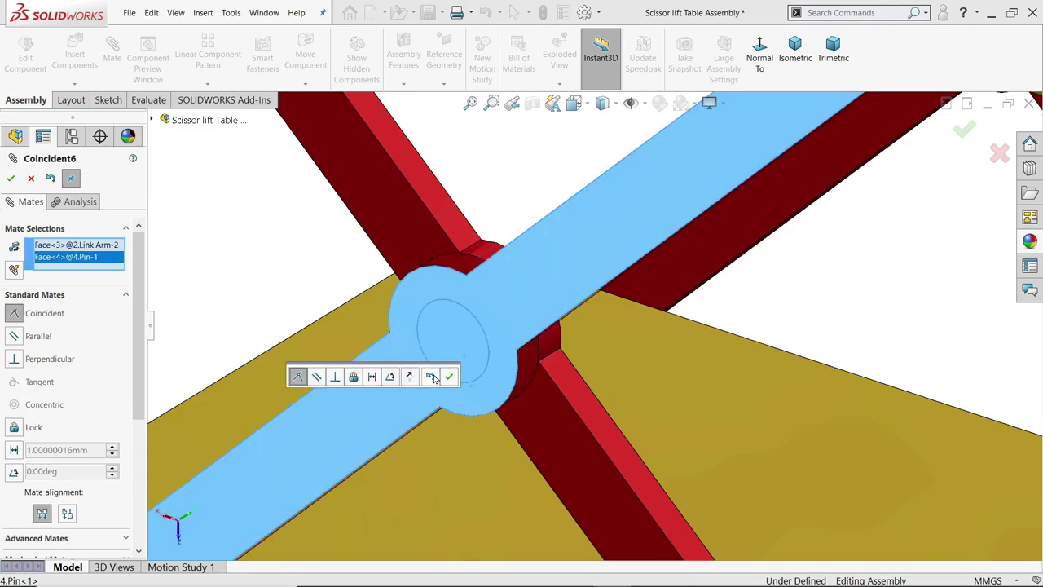
{"action": "left_click", "coordinate": [449, 377]}
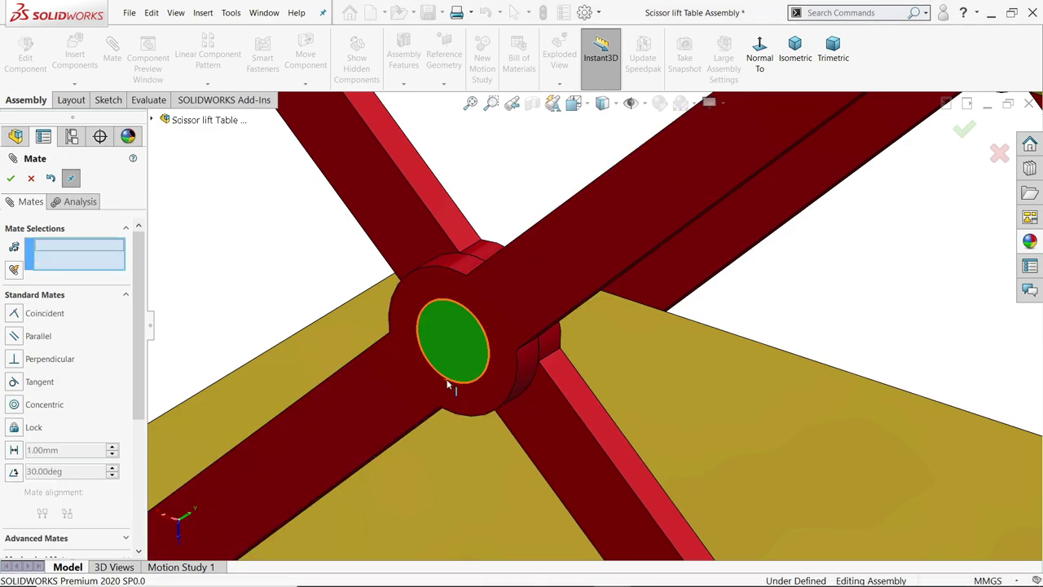
{"action": "left_click", "coordinate": [30, 180]}
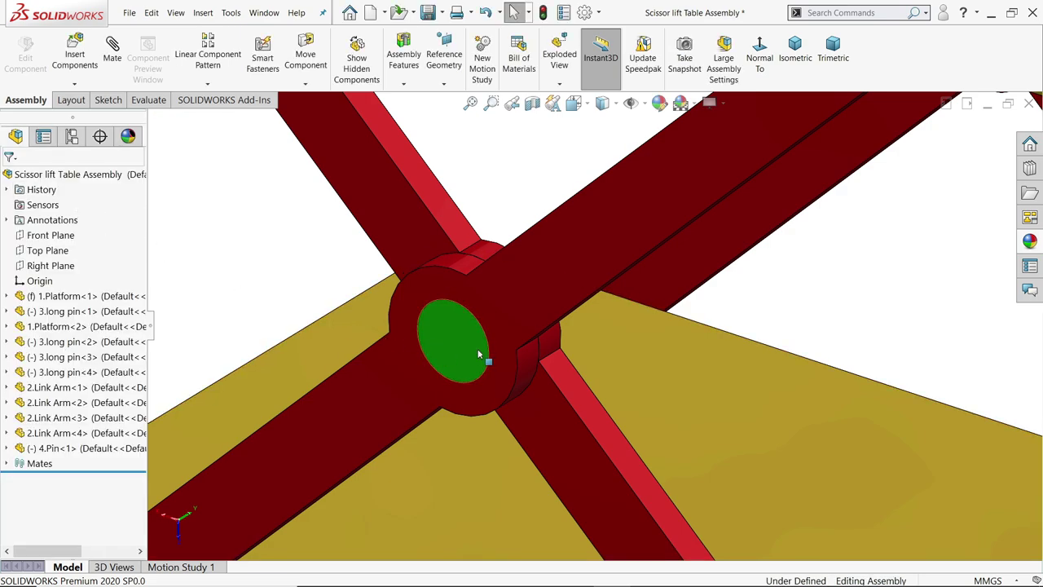
Copy the middle pin, place the copy above the crossed arms, and bring the opposite arm pair's empty middle hole into view.
{"action": "left_click_drag", "start_coordinate": [466, 345], "coordinate": [524, 168]}
{"action": "key", "text": "z"}
{"action": "key", "text": "z"}
{"action": "key", "text": "z"}
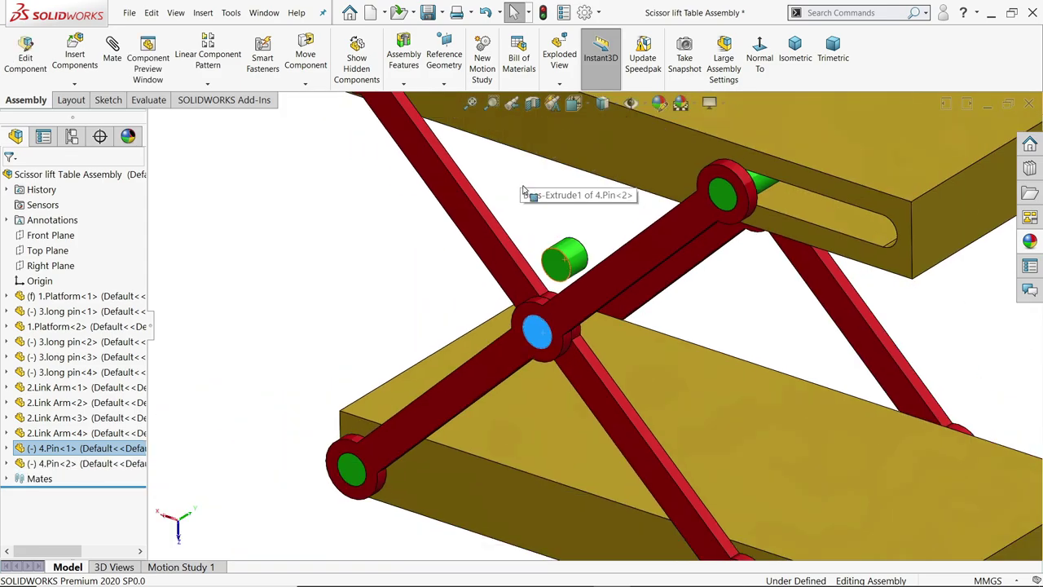
{"action": "scroll", "coordinate": [734, 265], "scroll_direction": "up", "scroll_amount": 3}
{"action": "middle_click_drag", "start_coordinate": [736, 268], "coordinate": [607, 237]}
{"action": "scroll", "coordinate": [606, 237], "scroll_direction": "down", "scroll_amount": 5}
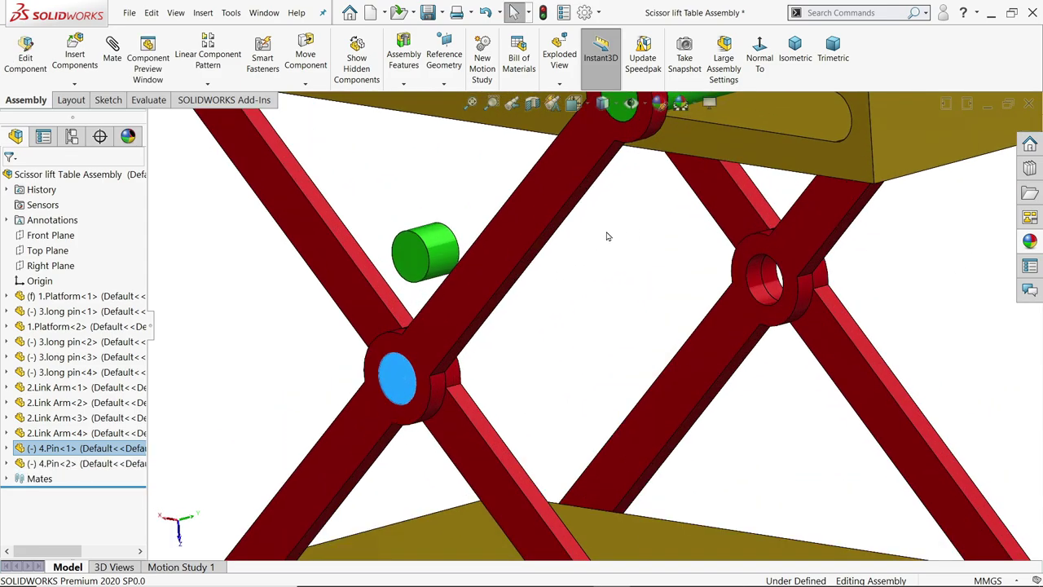
{"action": "left_click", "coordinate": [469, 194]}
Mate the copied pin's cylindrical face concentric with the empty middle hole of the opposite link arm pair.
{"action": "left_click", "coordinate": [432, 247]}
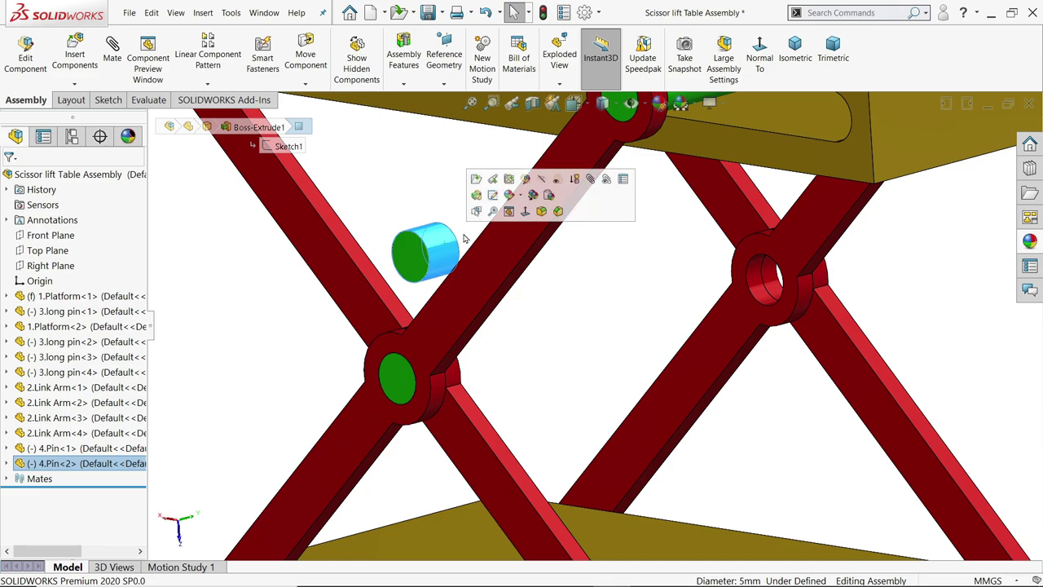
{"action": "left_click", "coordinate": [592, 181]}
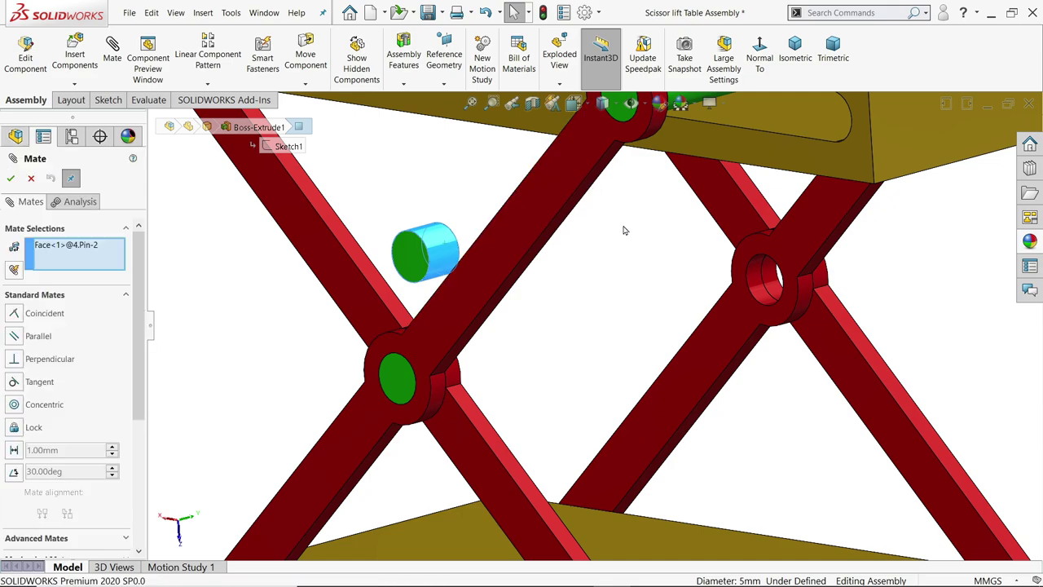
{"action": "left_click", "coordinate": [760, 290]}
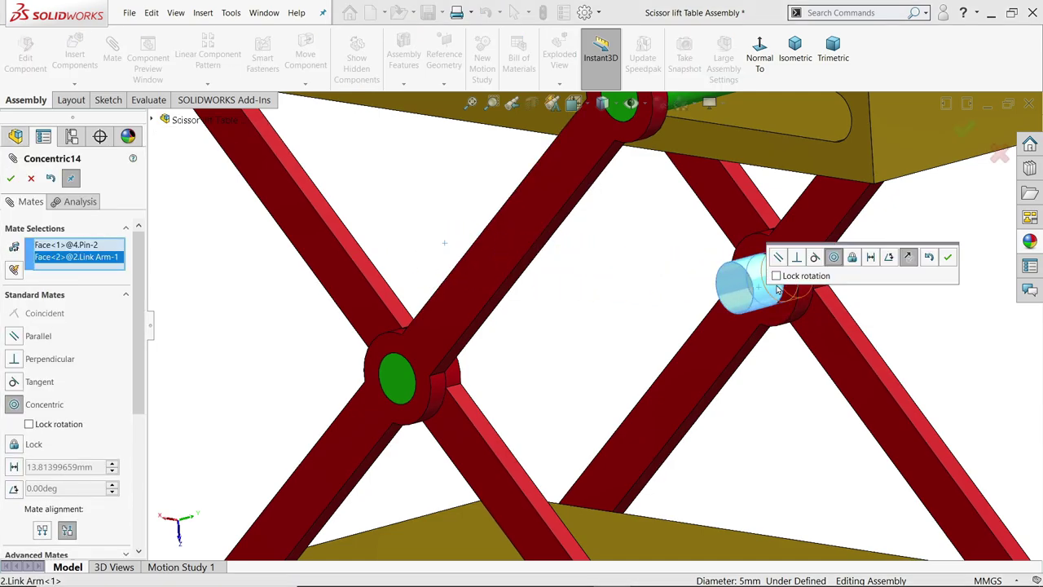
{"action": "left_click", "coordinate": [948, 257]}
Make the copied pin's end face coincident with the side face of its link arm and finish mating.
{"action": "left_click", "coordinate": [774, 252]}
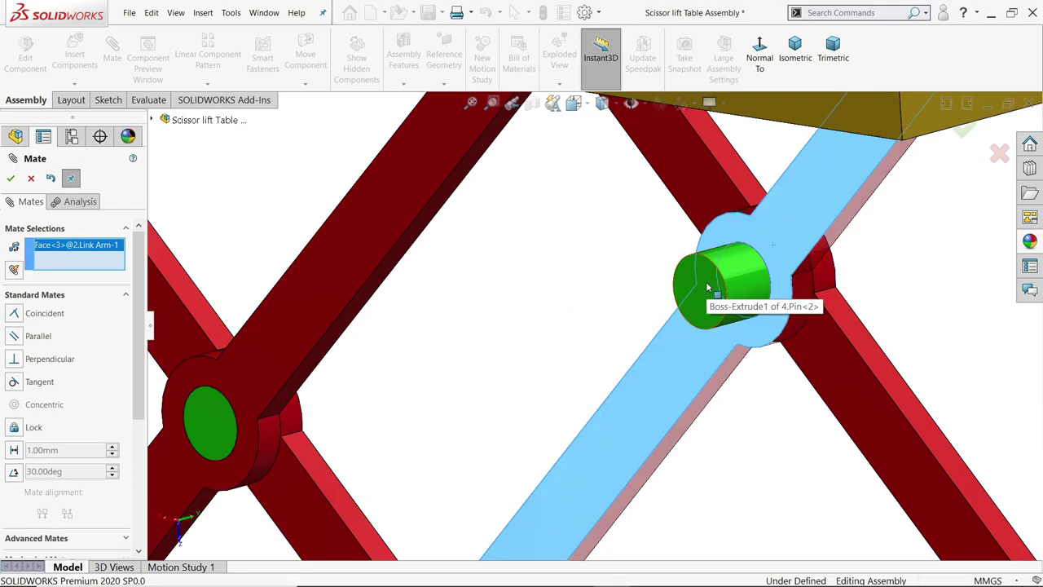
{"action": "left_click", "coordinate": [699, 286]}
{"action": "left_click", "coordinate": [876, 256]}
{"action": "scroll", "coordinate": [815, 282], "scroll_direction": "up", "scroll_amount": 10}
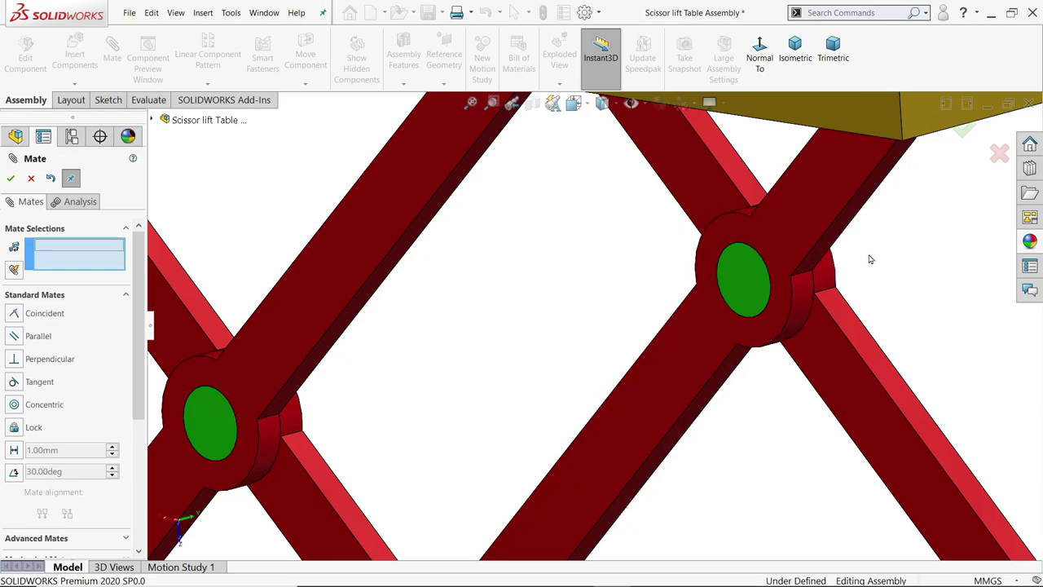
{"action": "middle_click_drag", "start_coordinate": [677, 278], "coordinate": [801, 305]}
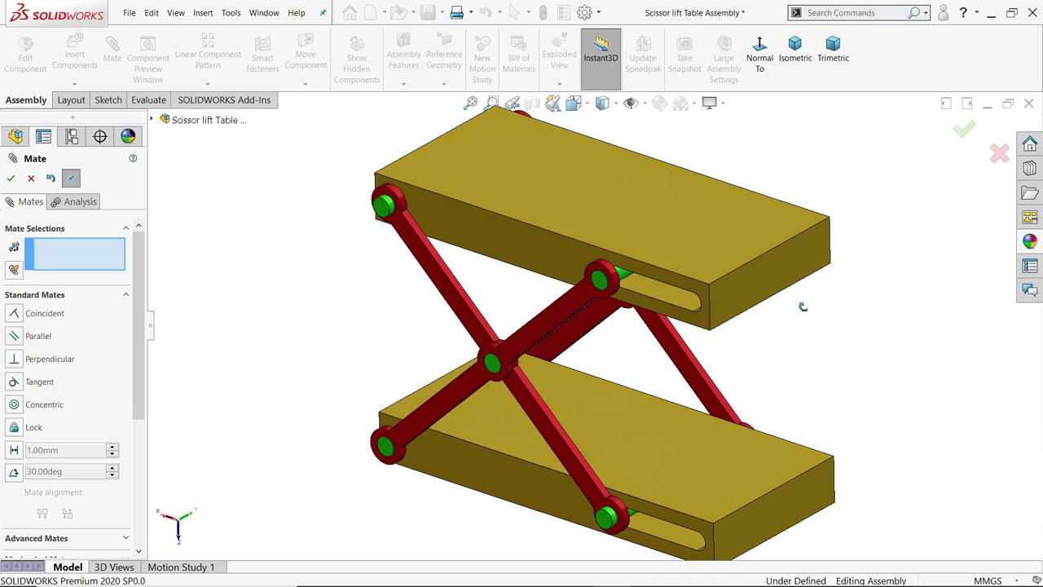
{"action": "left_click", "coordinate": [30, 179]}
Lower the upper platform onto the base and raise it again to test the scissor motion, clearing the selection.
{"action": "left_click_drag", "start_coordinate": [507, 241], "coordinate": [501, 447]}
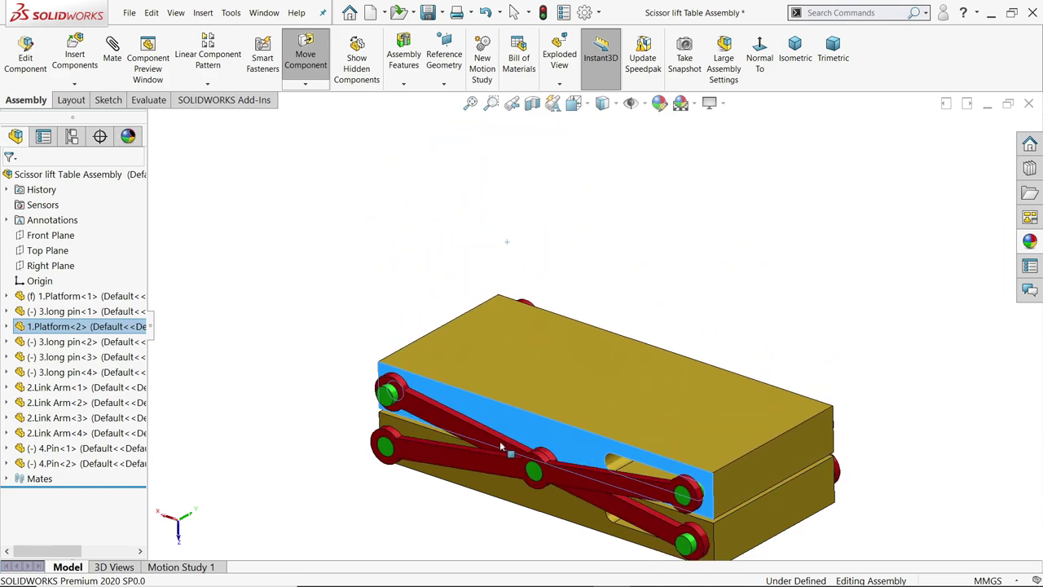
{"action": "left_click_drag", "start_coordinate": [507, 349], "coordinate": [600, 261]}
{"action": "key", "text": "Escape"}
{"action": "left_click", "coordinate": [836, 269]}
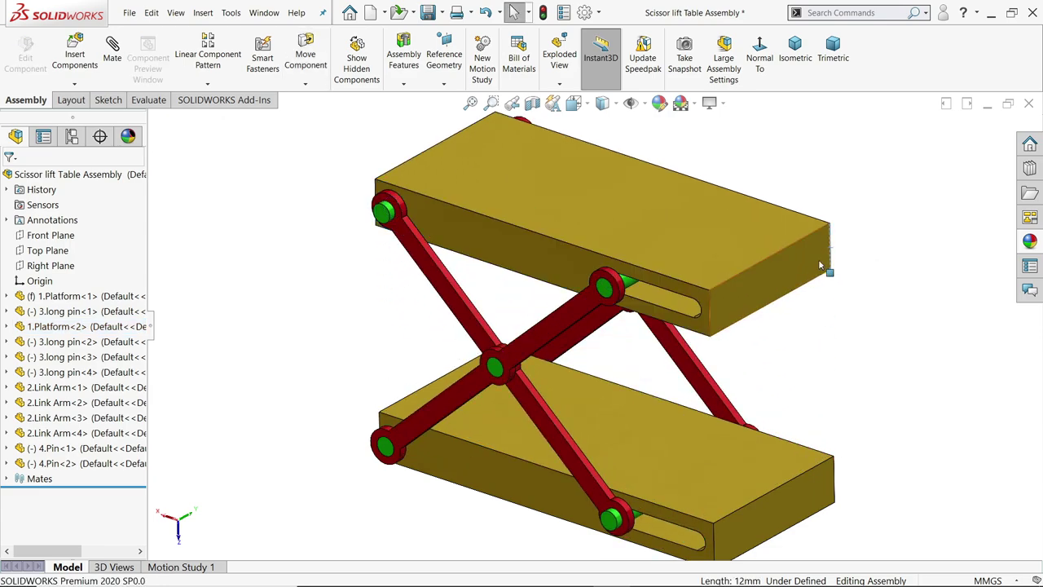
{"action": "left_click_drag", "start_coordinate": [832, 265], "coordinate": [842, 200]}
{"action": "key", "text": "Escape"}
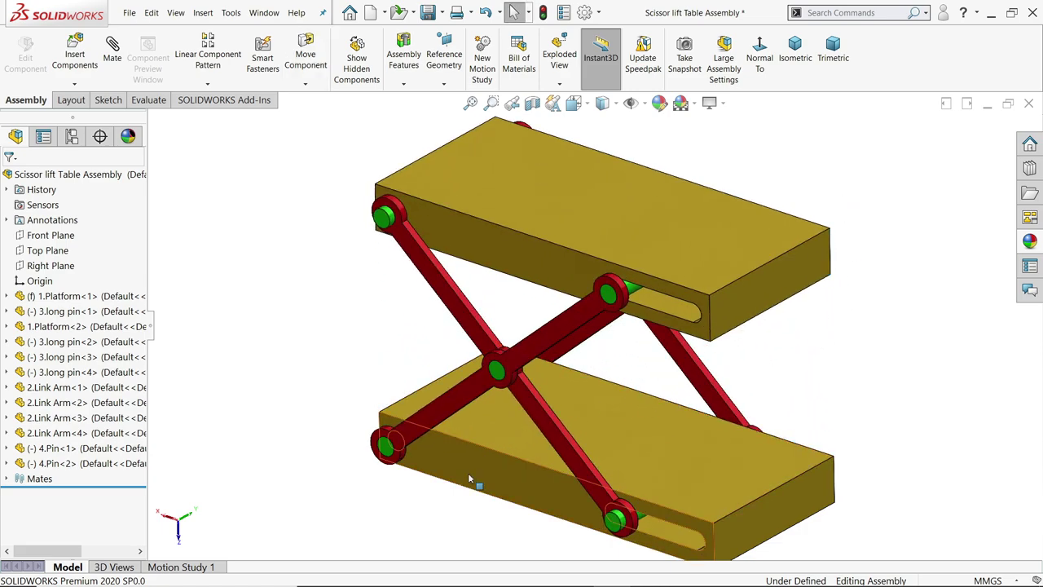